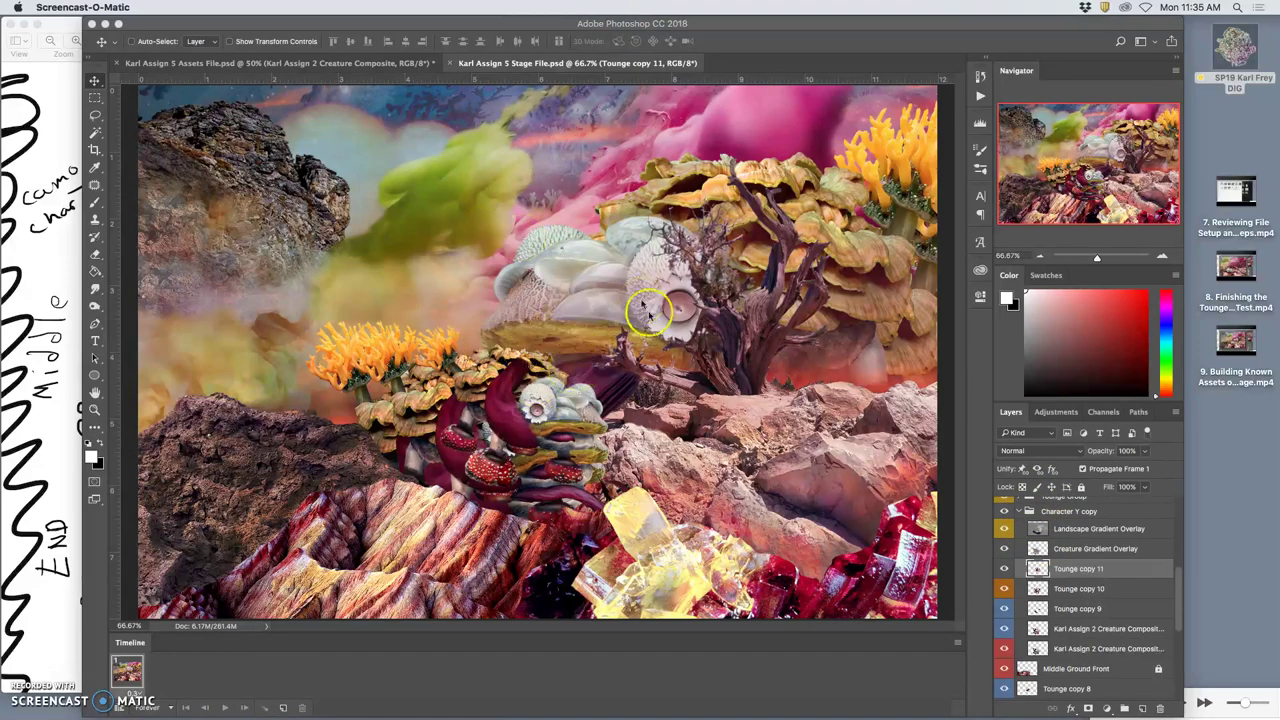
Toggle the Tounge copy 11, 10 and 9 tongue layers off and back on to compare frames.
{"action": "left_click", "coordinate": [1004, 568]}
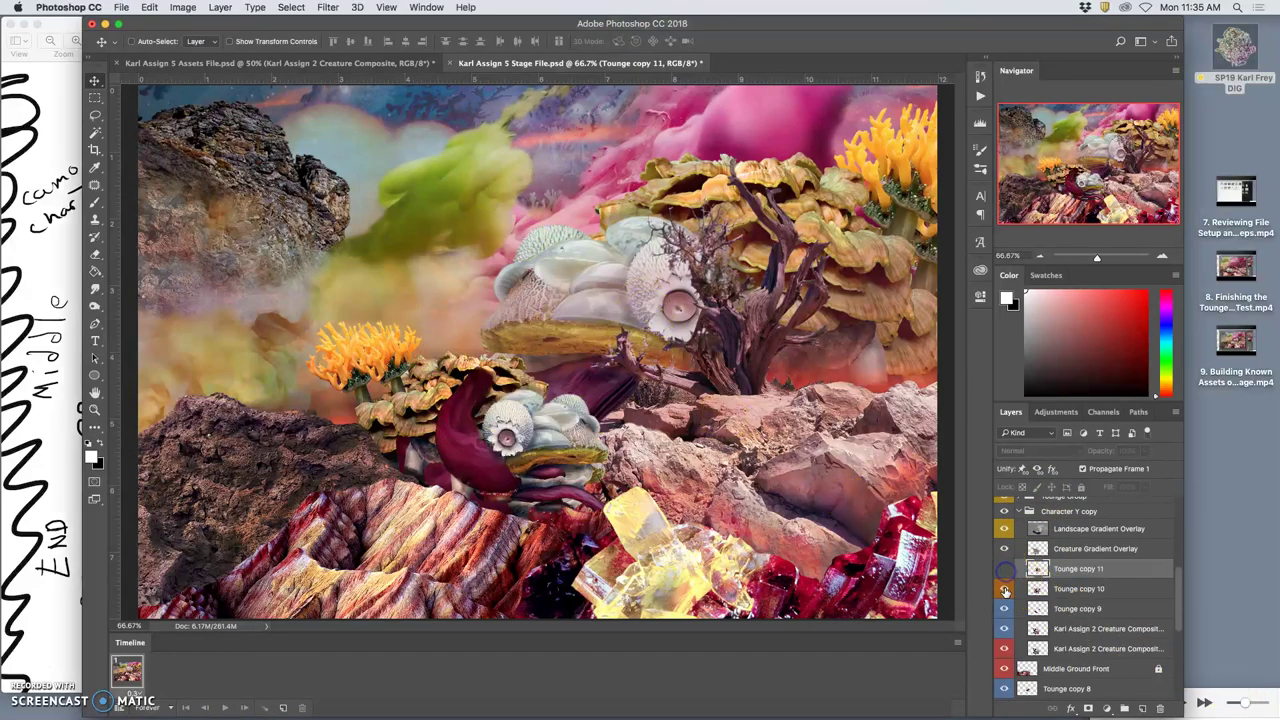
{"action": "left_click", "coordinate": [1004, 589]}
{"action": "left_click", "coordinate": [1004, 608]}
{"action": "left_click", "coordinate": [1004, 608]}
{"action": "left_click", "coordinate": [1004, 589]}
{"action": "left_click", "coordinate": [1004, 569]}
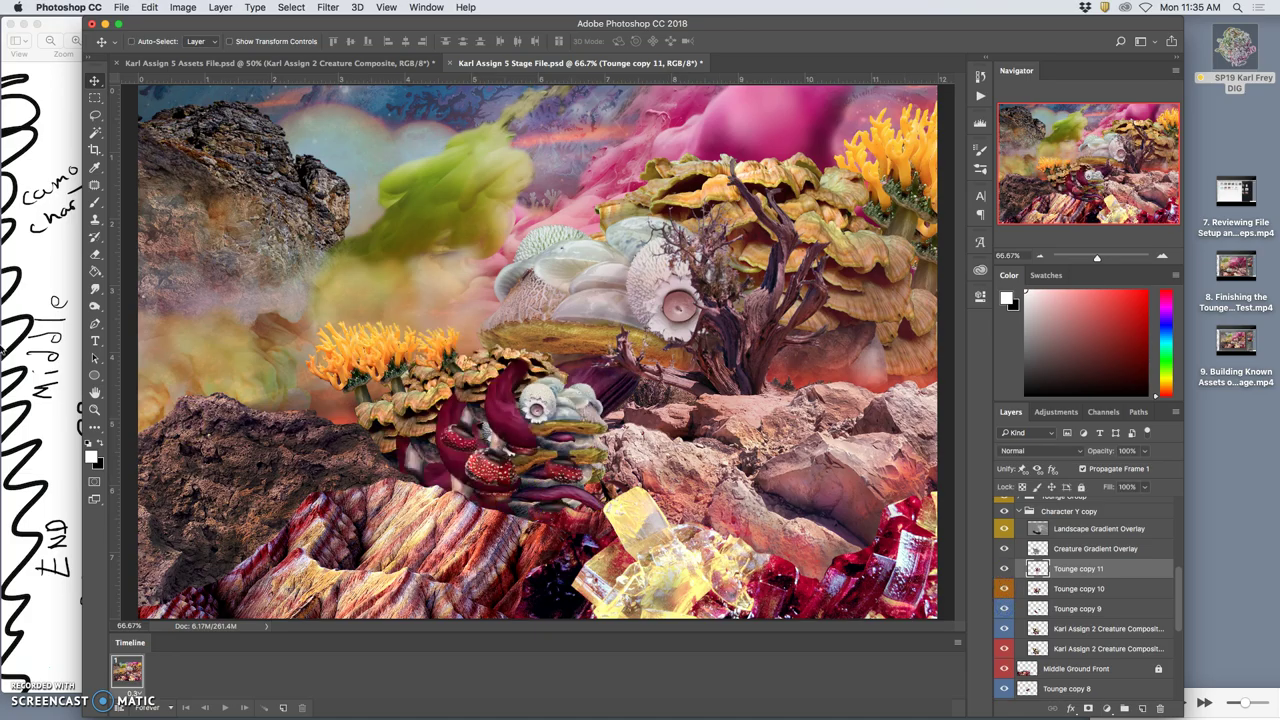
Check the storyboard sketch, then nudge the Tounge copy 11 tongue upward on the canvas.
{"action": "left_click", "coordinate": [62, 291]}
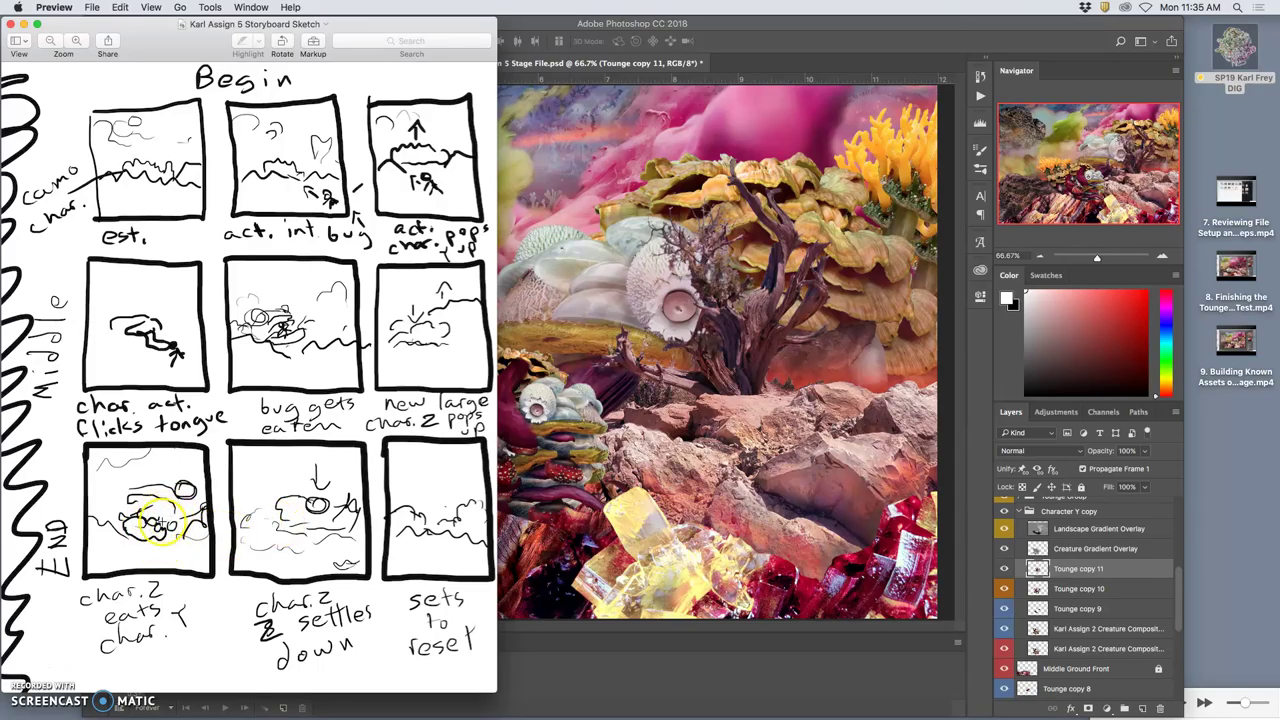
{"action": "left_click", "coordinate": [688, 388]}
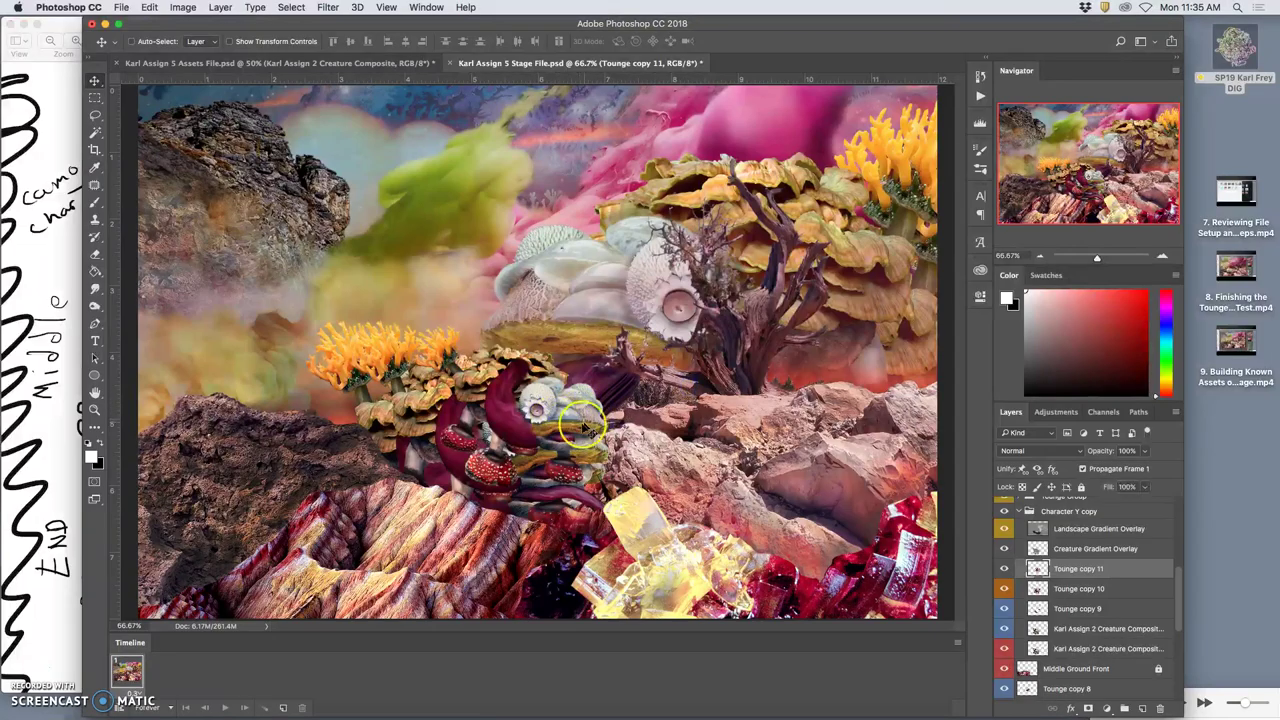
{"action": "left_click_drag", "start_coordinate": [585, 480], "coordinate": [592, 440]}
Flip the Tounge copy 11 tongue off and on repeatedly to compare its new position.
{"action": "left_click", "coordinate": [1005, 569]}
{"action": "left_click", "coordinate": [1005, 569]}
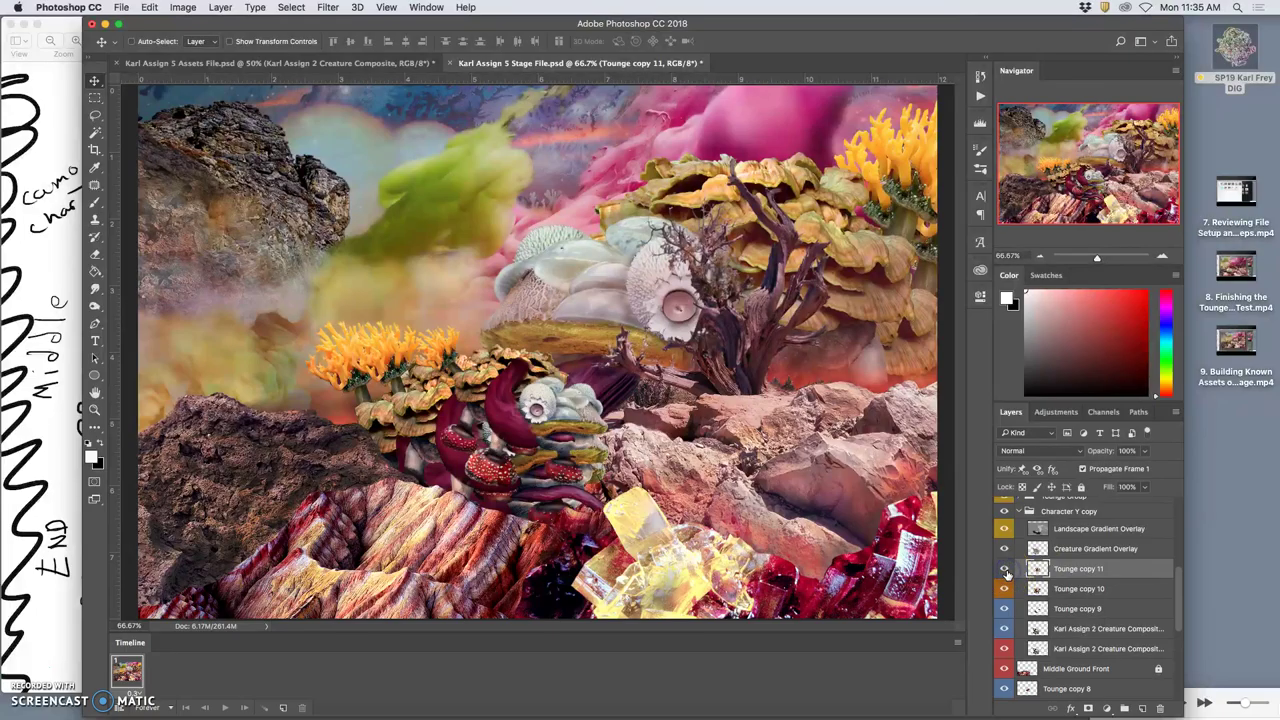
{"action": "left_click", "coordinate": [1005, 569]}
{"action": "left_click", "coordinate": [1005, 569]}
{"action": "left_click", "coordinate": [1005, 569]}
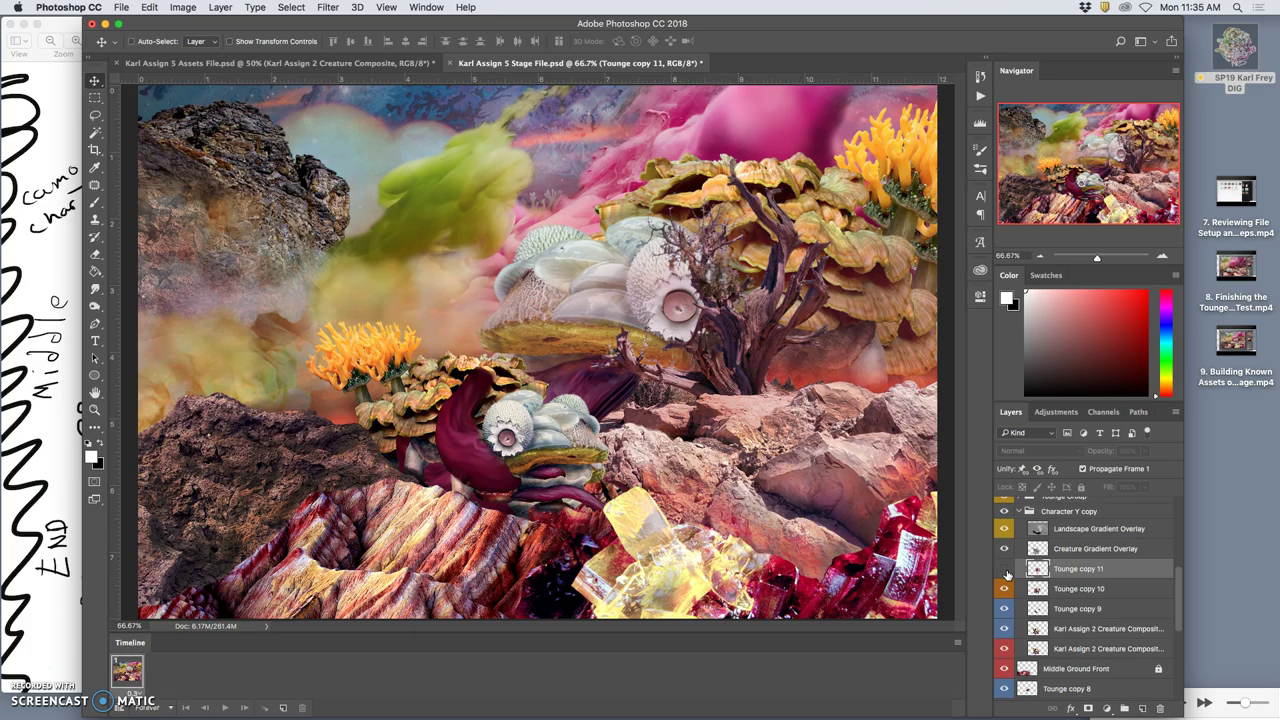
{"action": "left_click", "coordinate": [1005, 569]}
Hide Tounge copy 10, 9 and both creature composites, and move the tongue across the scene.
{"action": "left_click_drag", "start_coordinate": [1046, 579], "coordinate": [1062, 625]}
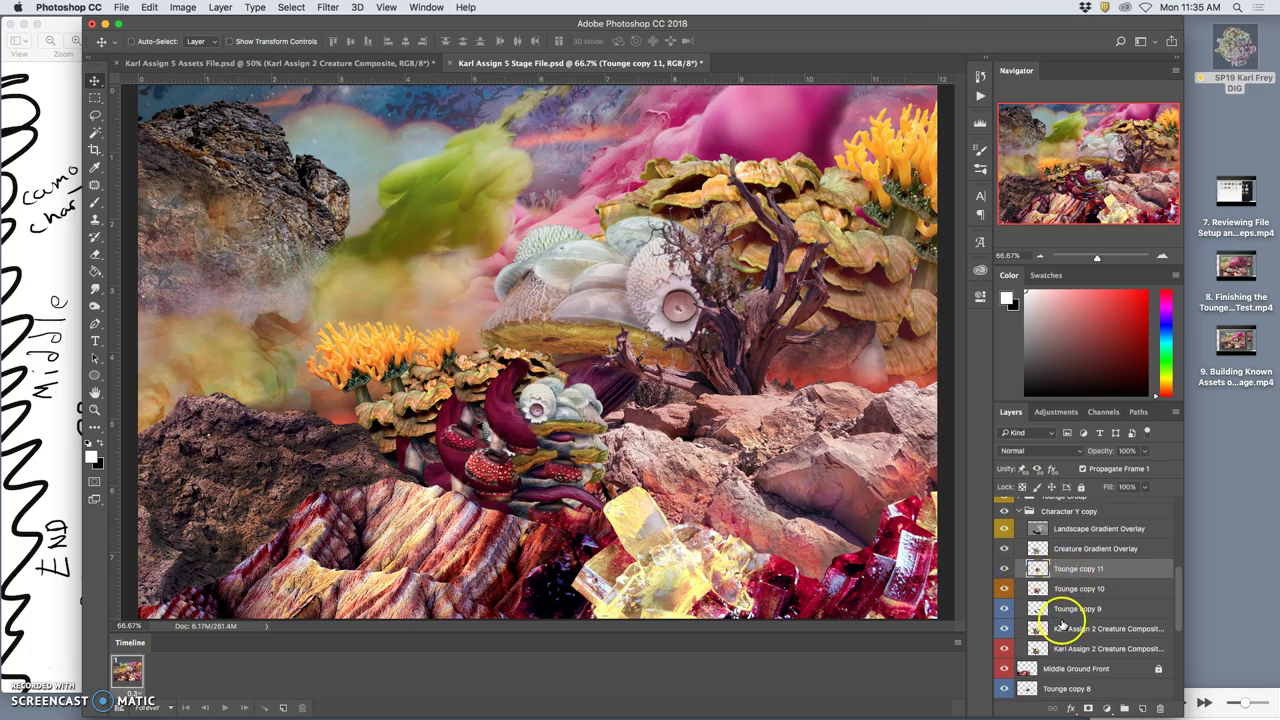
{"action": "left_click", "coordinate": [1004, 629]}
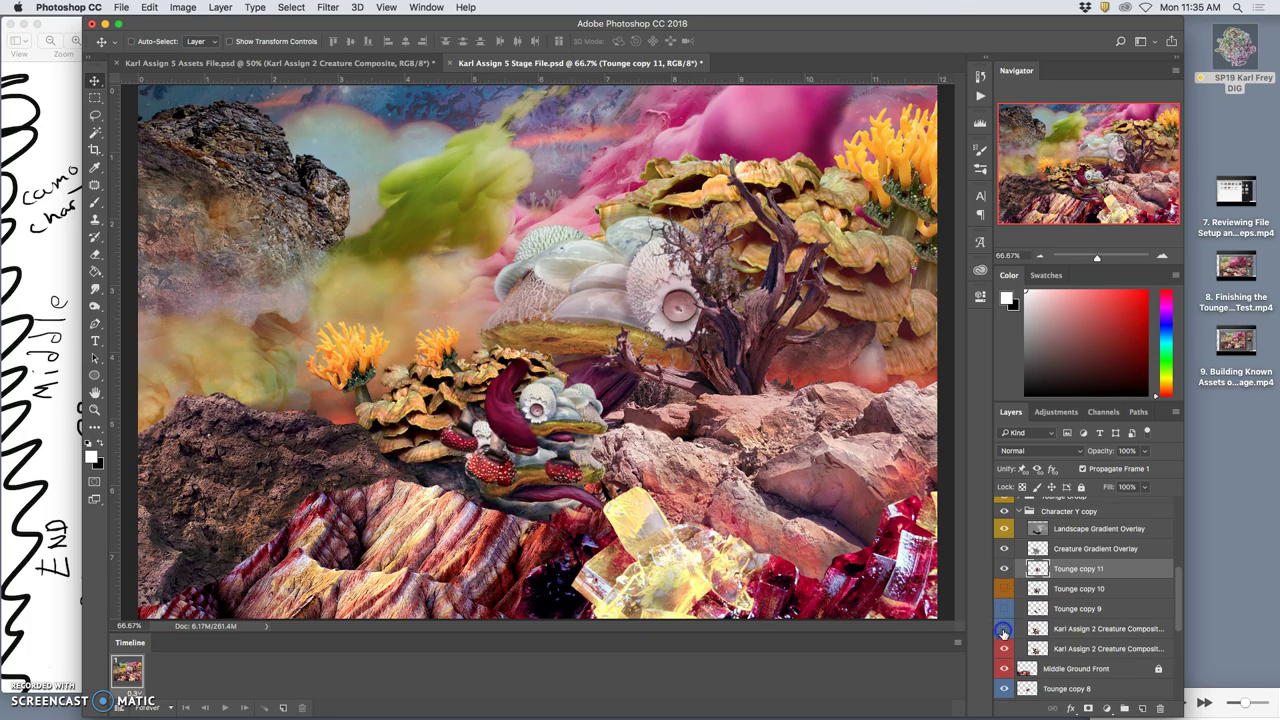
{"action": "left_click", "coordinate": [1004, 649]}
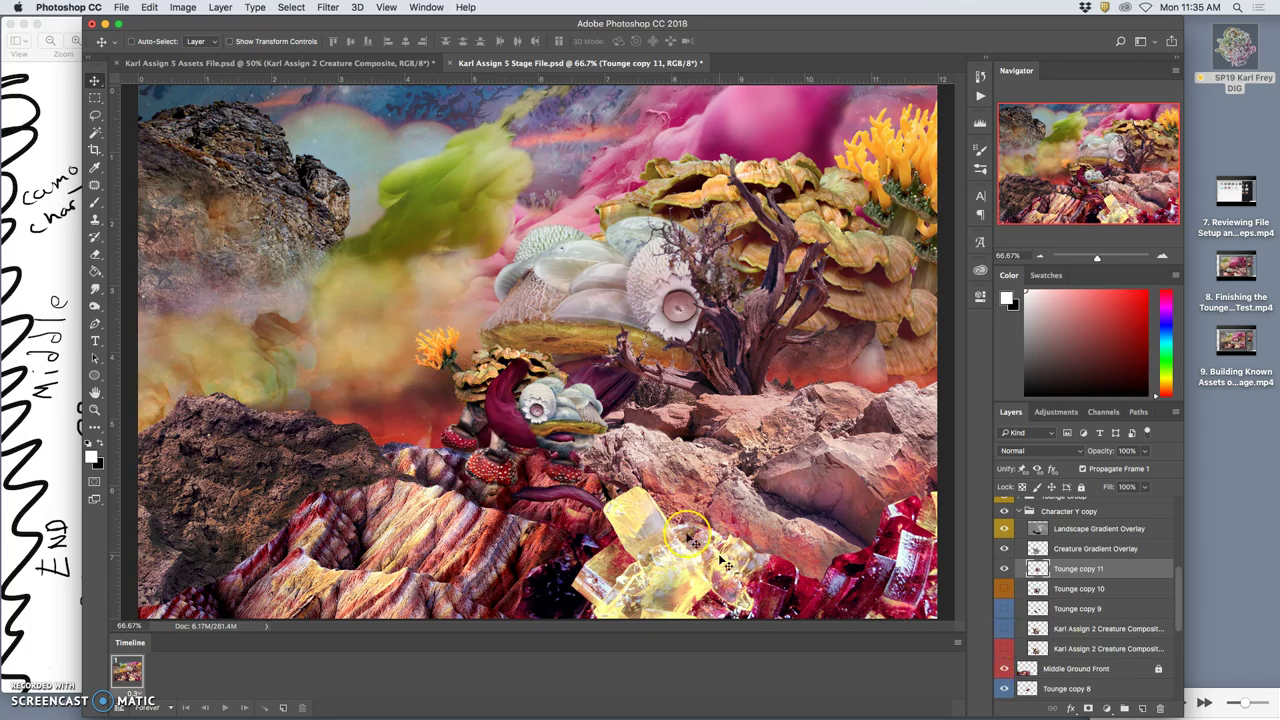
{"action": "left_click_drag", "start_coordinate": [450, 405], "coordinate": [686, 397]}
{"action": "left_click", "coordinate": [1032, 626]}
Show Tounge copy 10, 9 and both creature composites again, then bring up the storyboard sketch.
{"action": "left_click", "coordinate": [1005, 591]}
{"action": "left_click_drag", "start_coordinate": [1005, 591], "coordinate": [1004, 652]}
{"action": "left_click", "coordinate": [54, 312]}
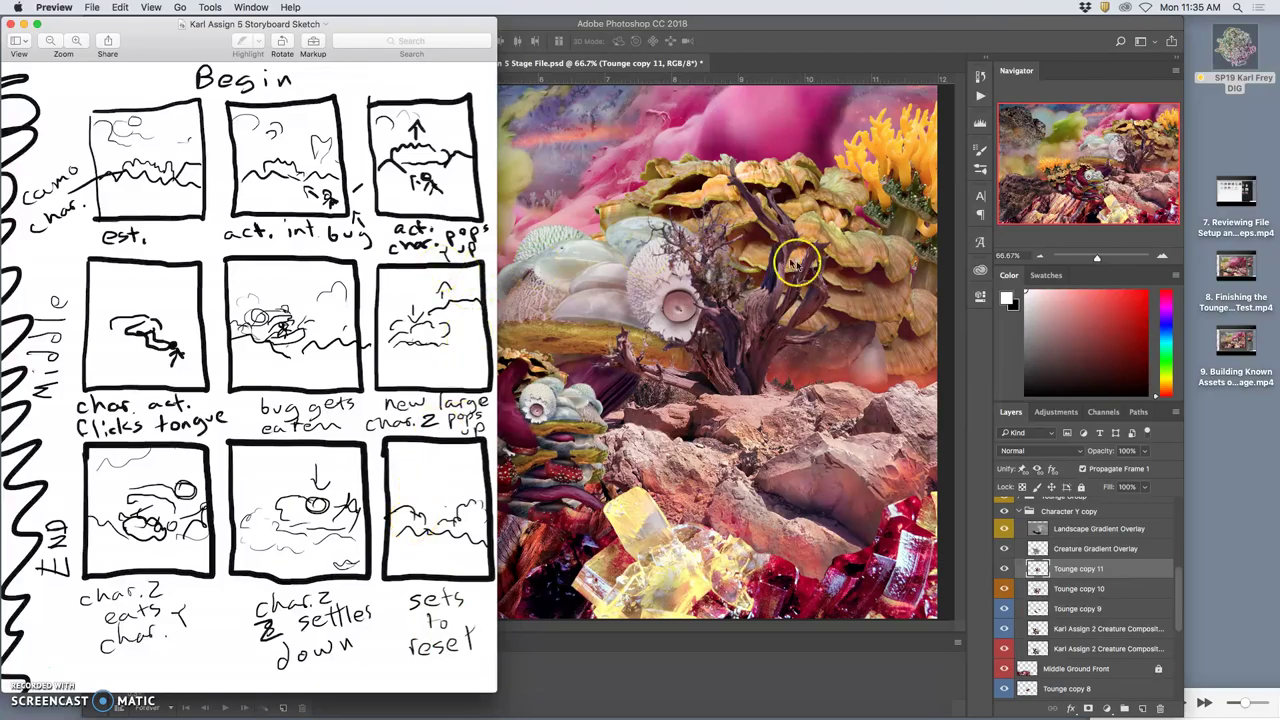
Return to the stage composite and zoom out to 50% to see the whole scene.
{"action": "left_click", "coordinate": [712, 345]}
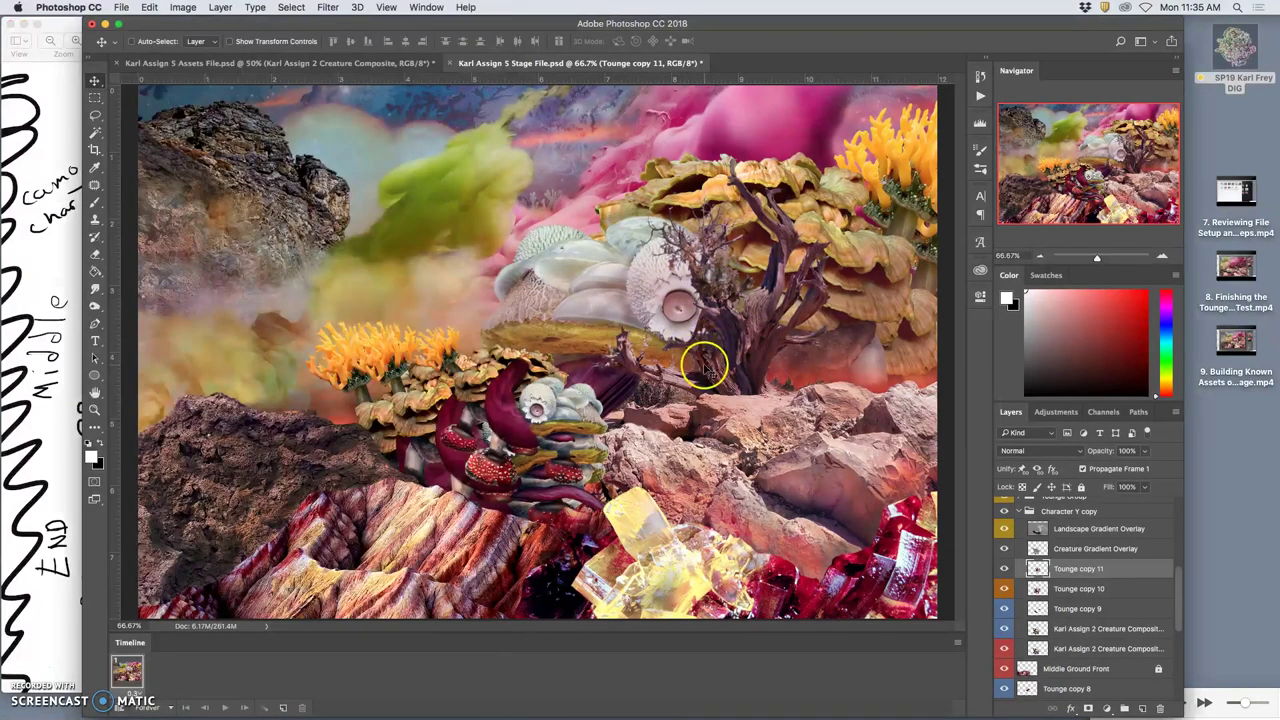
{"action": "key", "text": "super+minus"}
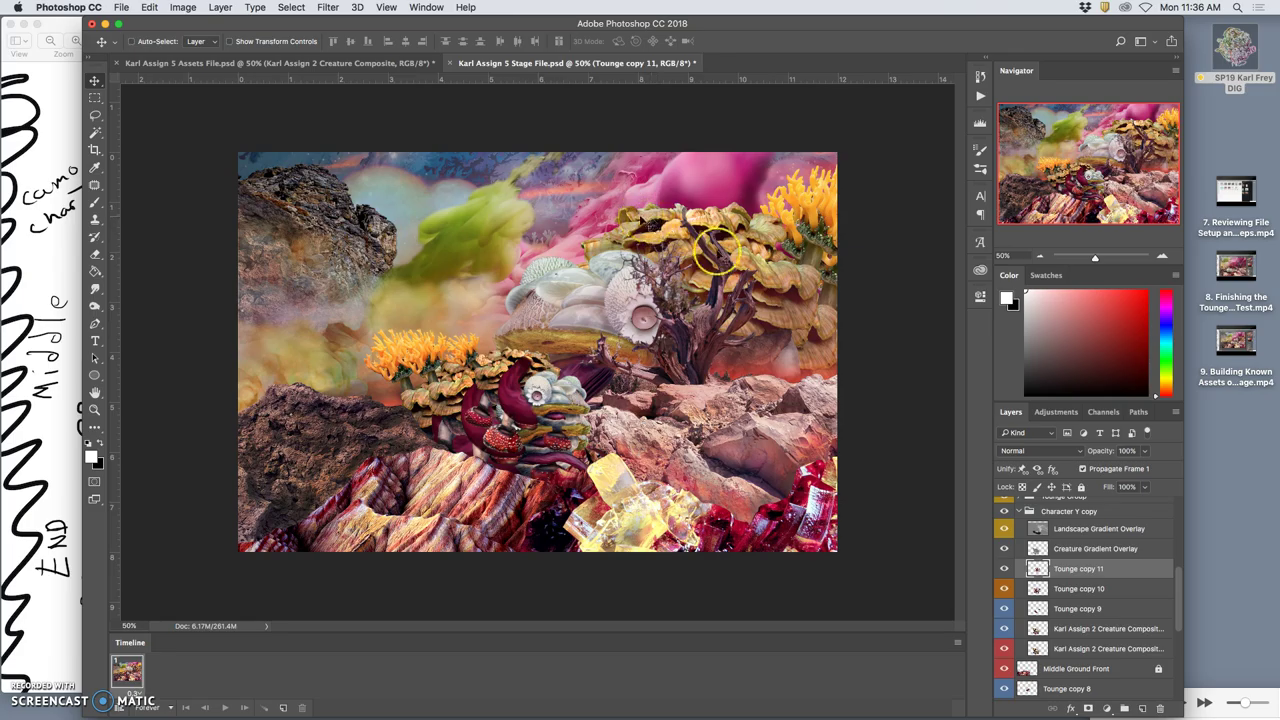
In the assets file, show the Atmosphere group and expand it to list its layers.
{"action": "left_click", "coordinate": [294, 62]}
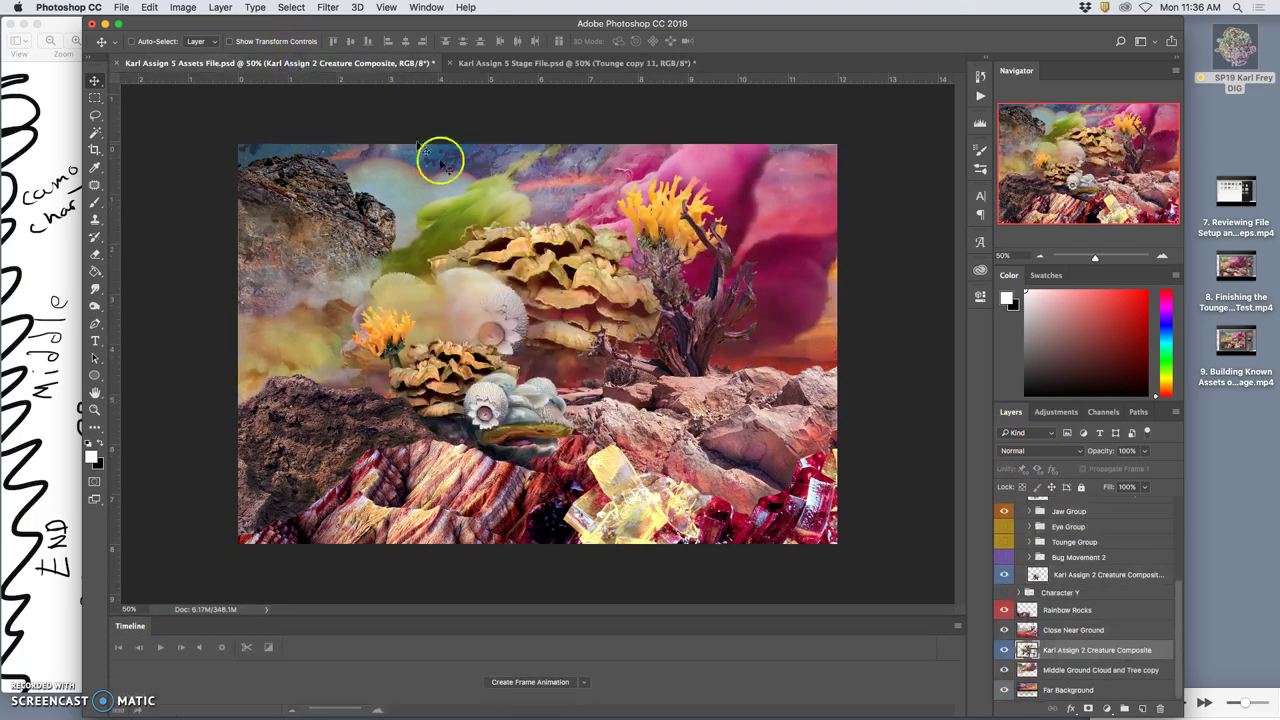
{"action": "scroll", "coordinate": [1114, 543], "scroll_direction": "up", "scroll_amount": 3}
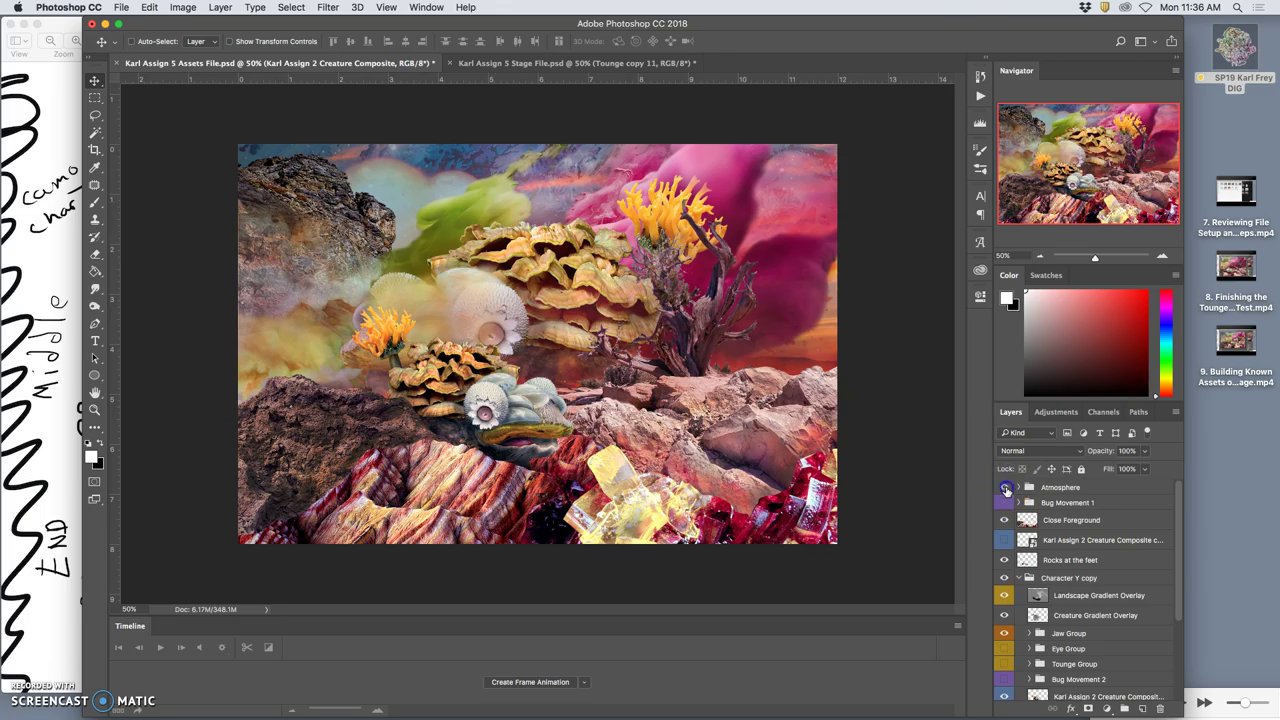
{"action": "left_click", "coordinate": [1005, 487]}
{"action": "left_click", "coordinate": [1018, 487]}
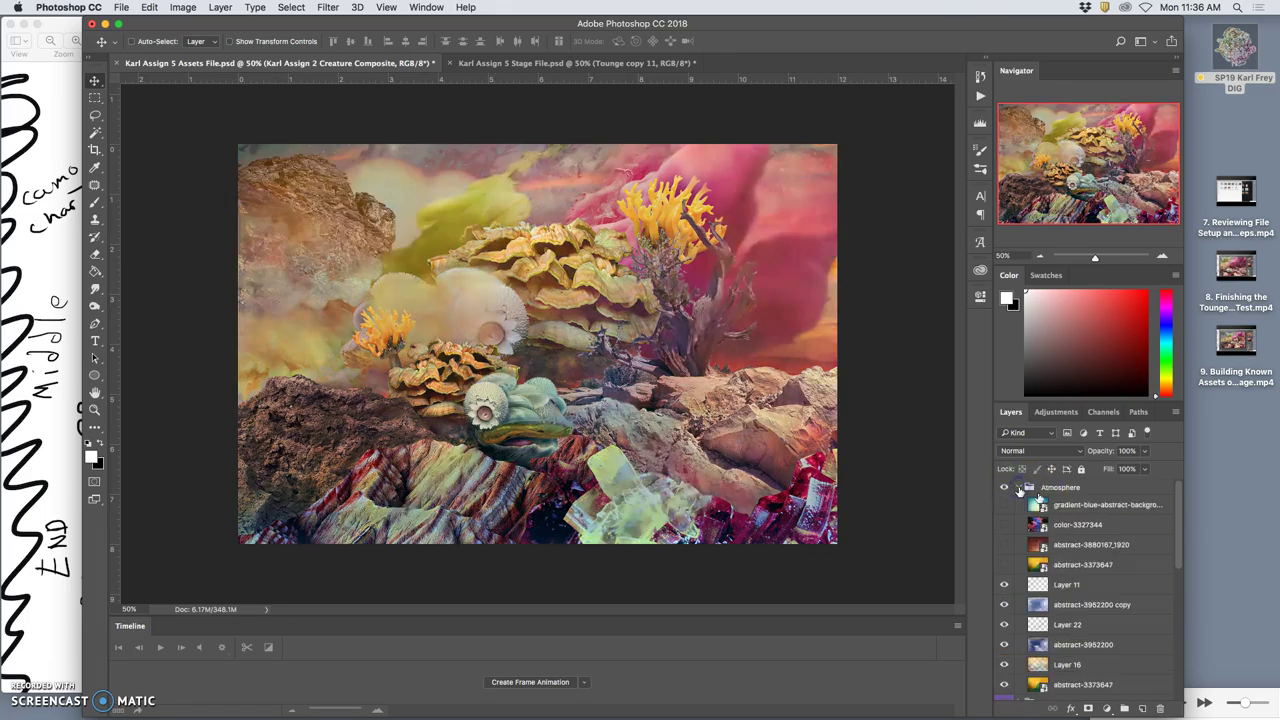
Show the abstract-3373647 texture and lower its opacity so it is largely transparent.
{"action": "left_click", "coordinate": [1005, 565]}
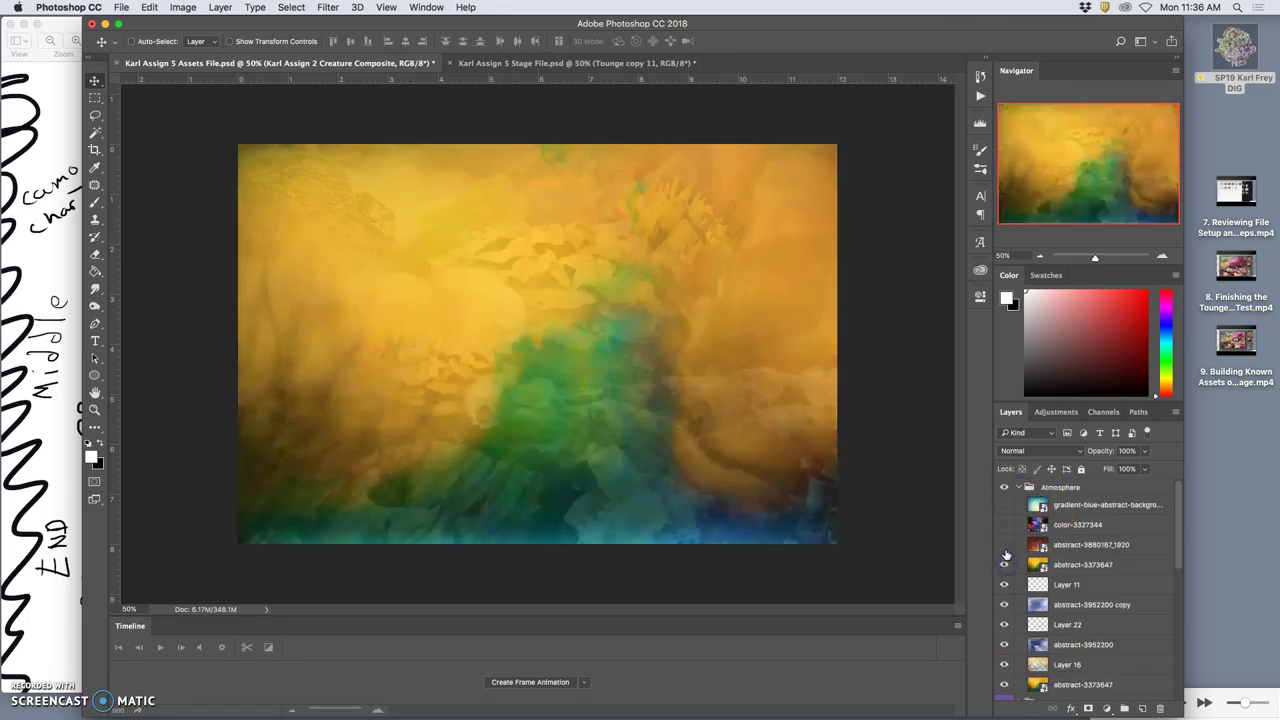
{"action": "left_click", "coordinate": [1005, 567]}
{"action": "left_click", "coordinate": [1005, 567]}
{"action": "left_click", "coordinate": [1085, 565]}
{"action": "left_click", "coordinate": [1146, 451]}
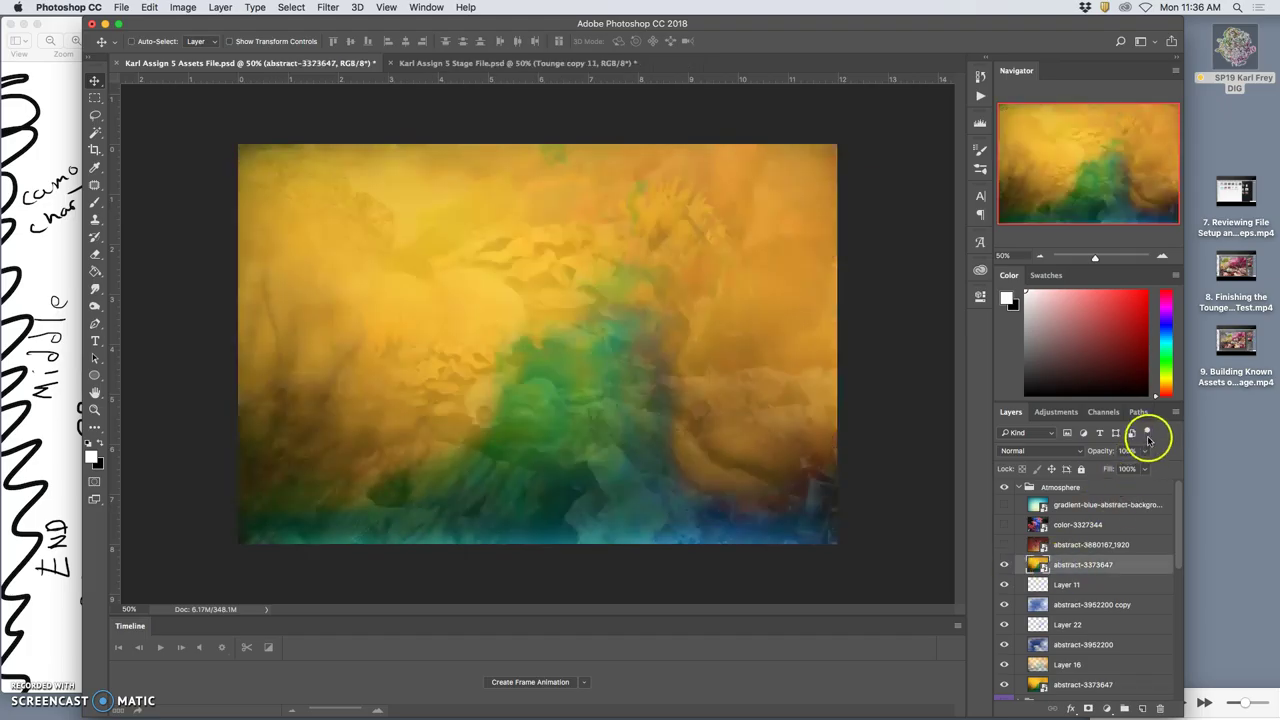
{"action": "left_click_drag", "start_coordinate": [1129, 469], "coordinate": [1097, 470]}
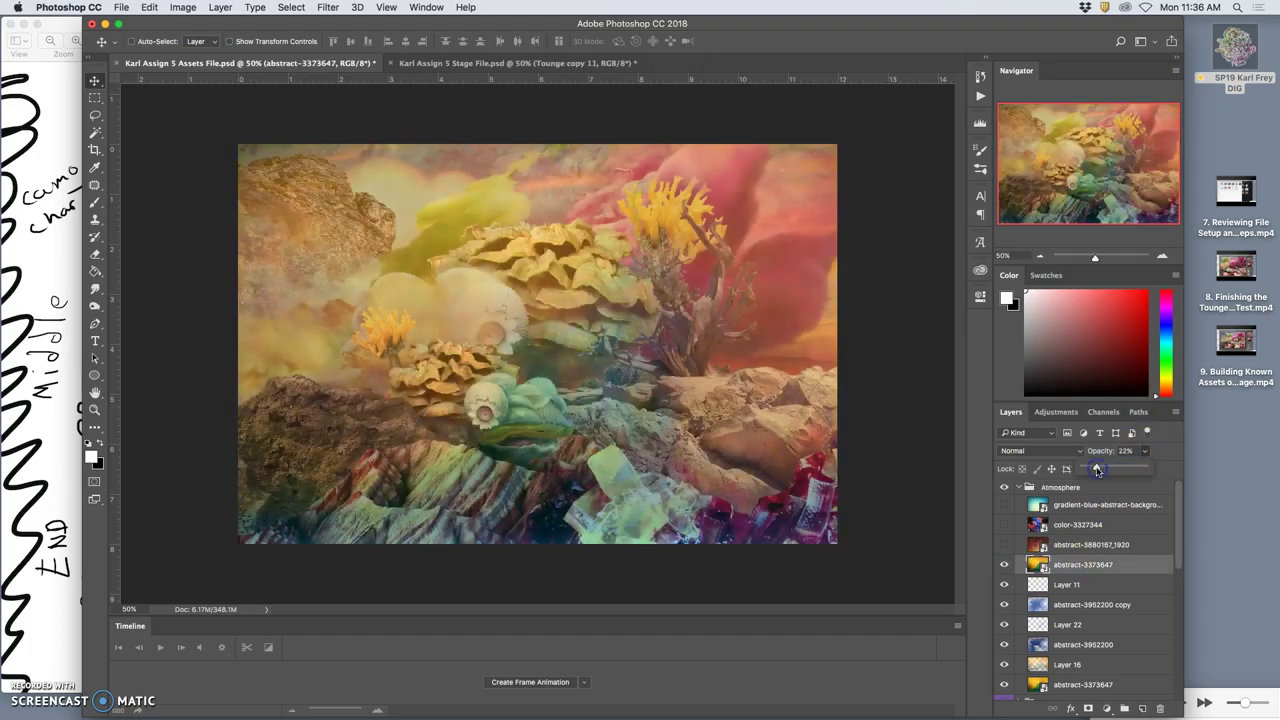
Show the pink abstract-3880167_1920 texture and lower it to about half opacity.
{"action": "left_click", "coordinate": [1005, 545]}
{"action": "left_click", "coordinate": [1070, 545]}
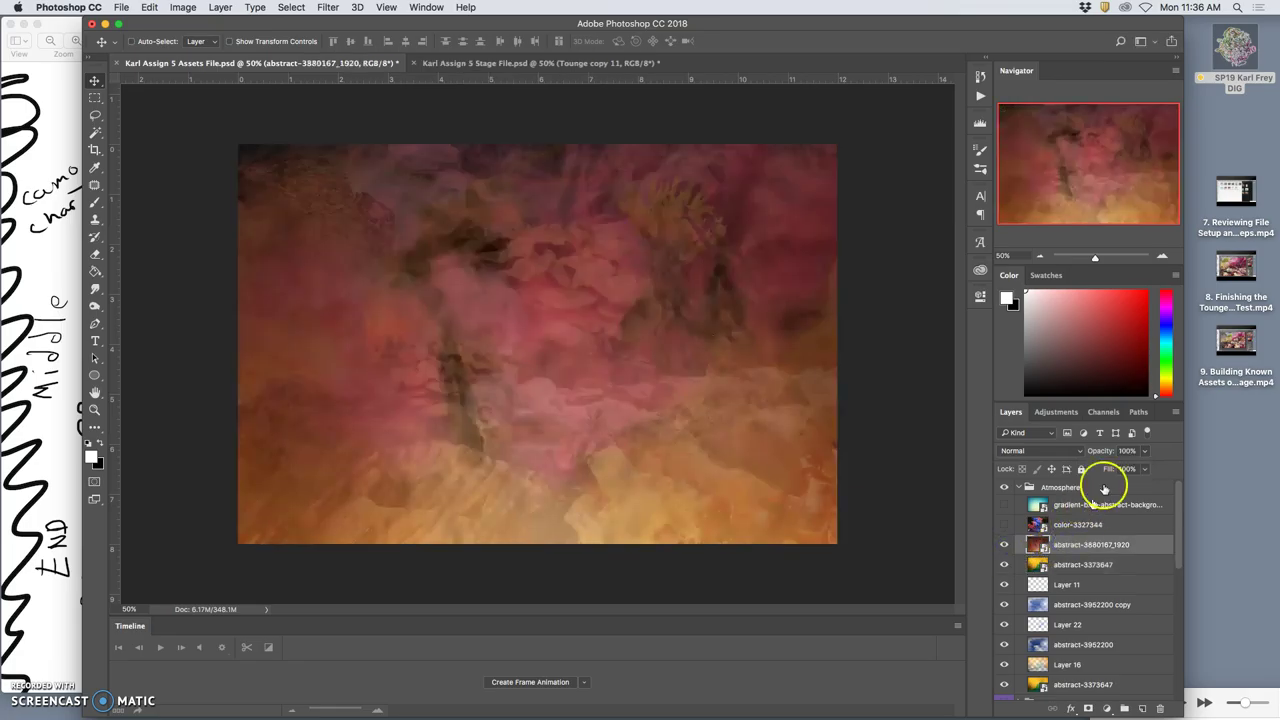
{"action": "left_click", "coordinate": [1146, 451]}
{"action": "left_click_drag", "start_coordinate": [1115, 470], "coordinate": [1105, 470]}
Show the color-3327344 smoke layer and fade it to 11% opacity.
{"action": "left_click", "coordinate": [1004, 524]}
{"action": "left_click", "coordinate": [1004, 524]}
{"action": "left_click", "coordinate": [1077, 524]}
{"action": "left_click", "coordinate": [1143, 452]}
{"action": "left_click_drag", "start_coordinate": [1128, 468], "coordinate": [1091, 469]}
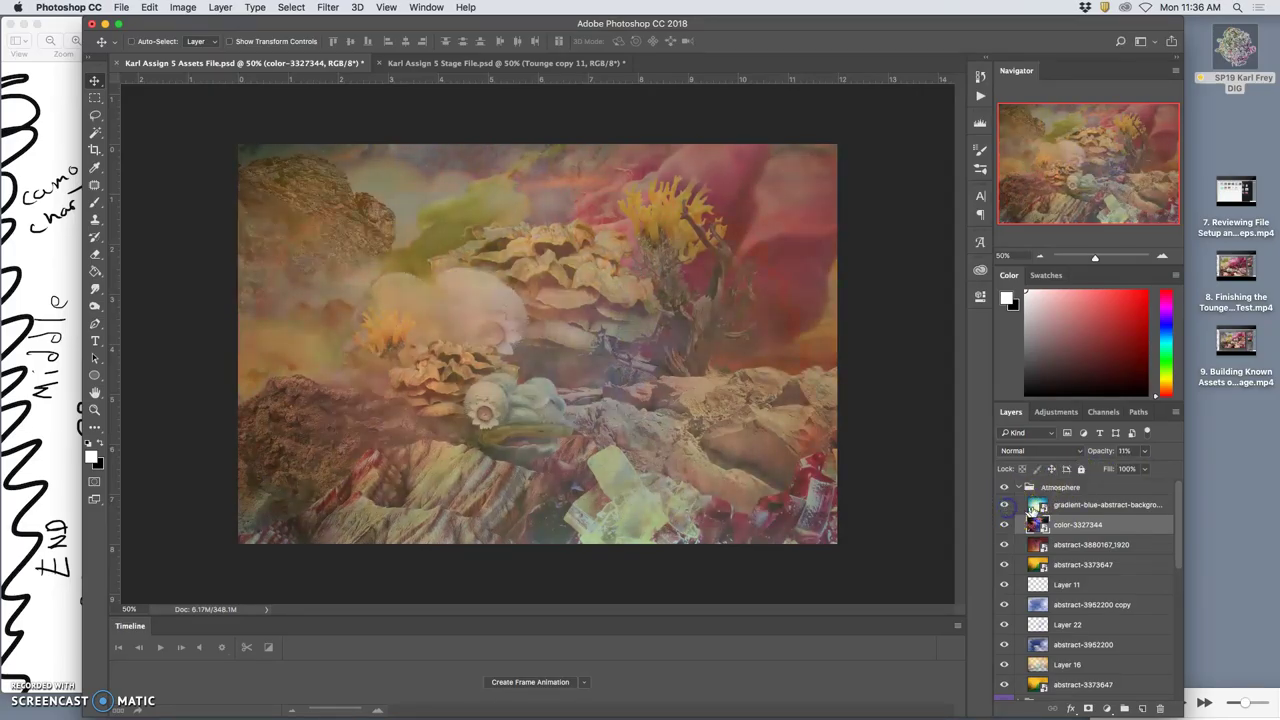
Set the color-3327344 smoke to Pin Light, hide the gradient background, and raise the smoke's opacity.
{"action": "left_click", "coordinate": [1077, 509]}
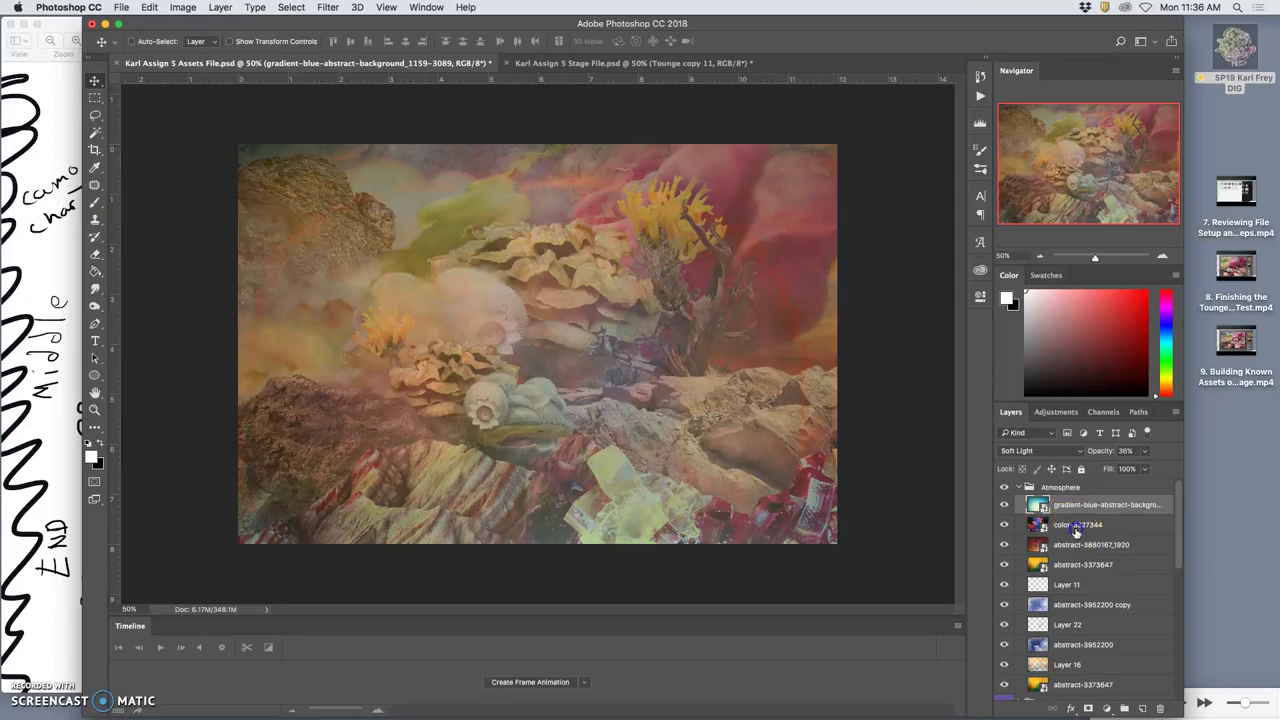
{"action": "left_click", "coordinate": [1076, 527]}
{"action": "left_click", "coordinate": [1046, 450]}
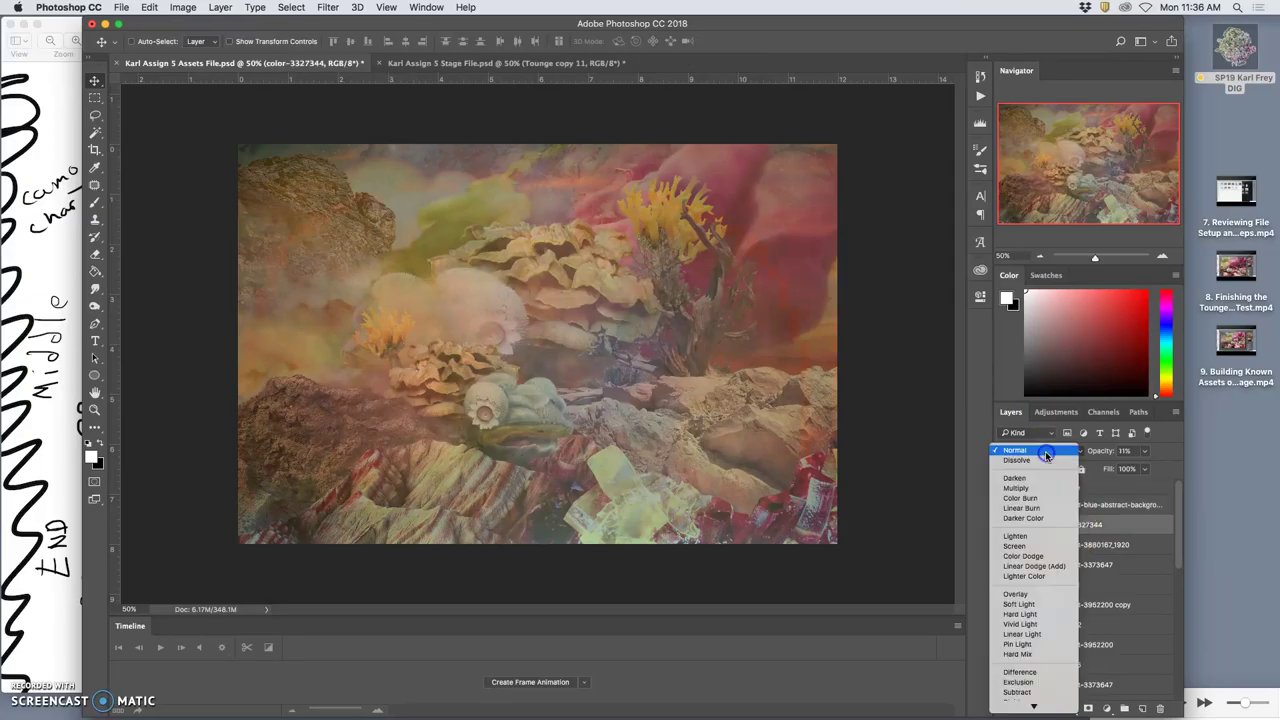
{"action": "left_click", "coordinate": [1043, 556]}
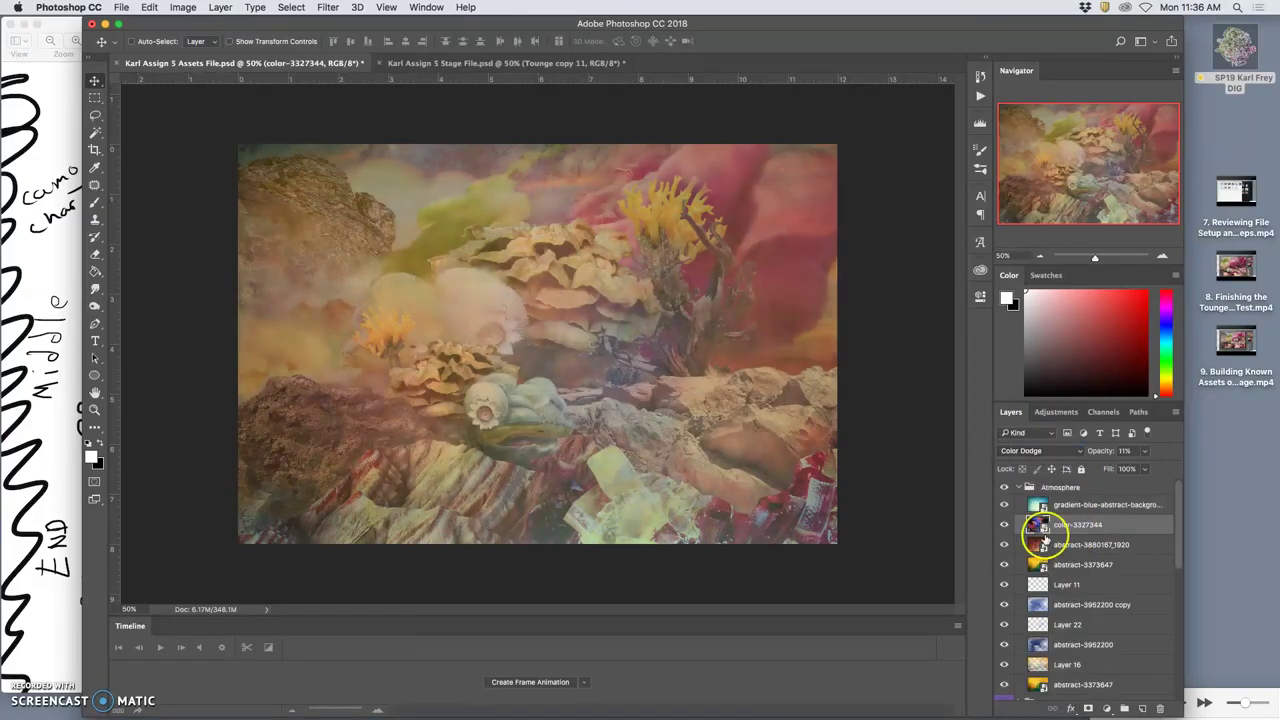
{"action": "left_click", "coordinate": [1042, 451]}
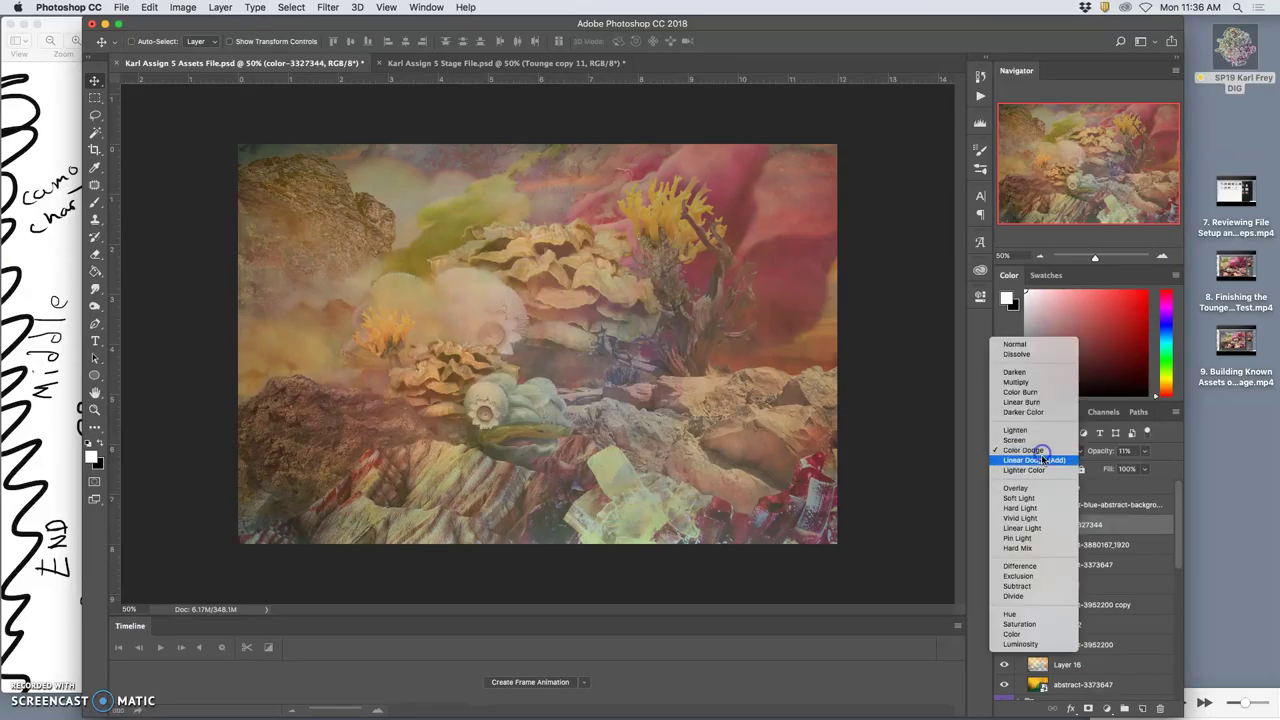
{"action": "left_click", "coordinate": [1039, 538]}
{"action": "left_click", "coordinate": [1005, 506]}
{"action": "left_click", "coordinate": [1145, 451]}
{"action": "mouse_move", "coordinate": [1119, 469]}
{"action": "left_mouse_down"}
{"action": "mouse_move", "coordinate": [1168, 469]}
{"action": "mouse_move", "coordinate": [1137, 469]}
{"action": "left_mouse_up"}
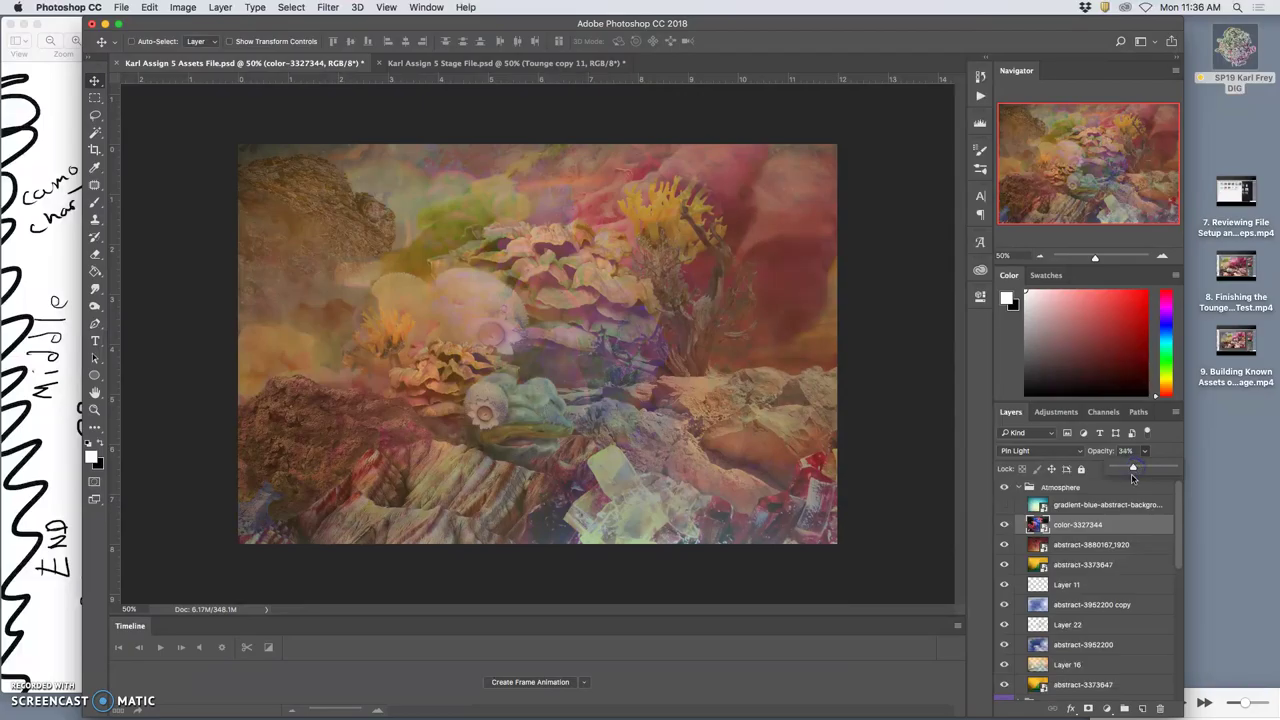
Blend abstract-3880167_1920 in Pin Light and lower its opacity to about 35%.
{"action": "left_click", "coordinate": [1070, 544]}
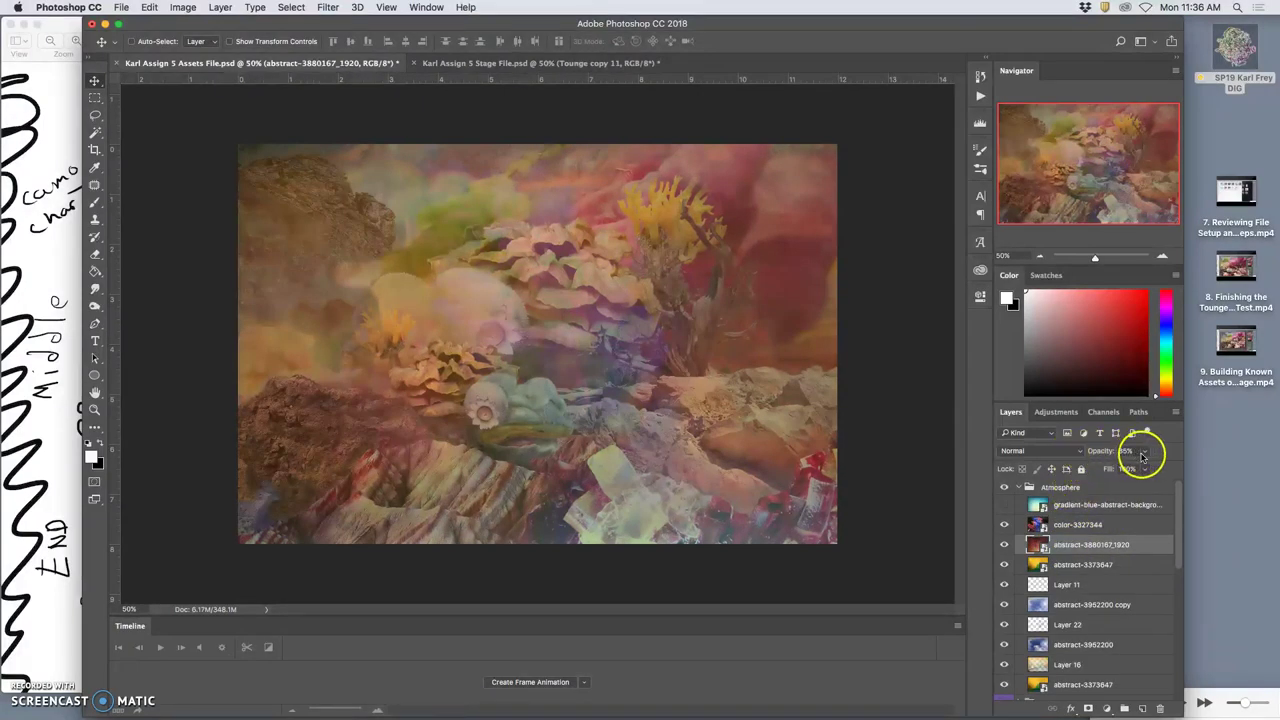
{"action": "left_click", "coordinate": [1072, 451]}
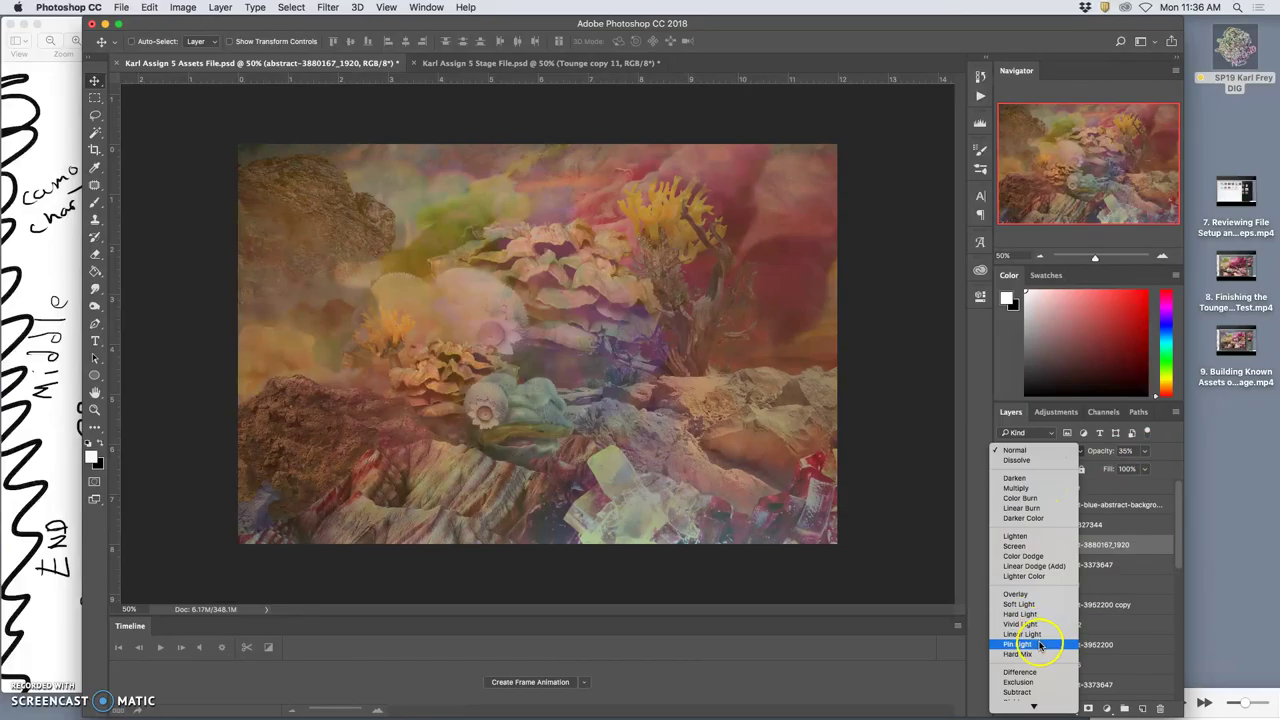
{"action": "left_click", "coordinate": [1030, 604]}
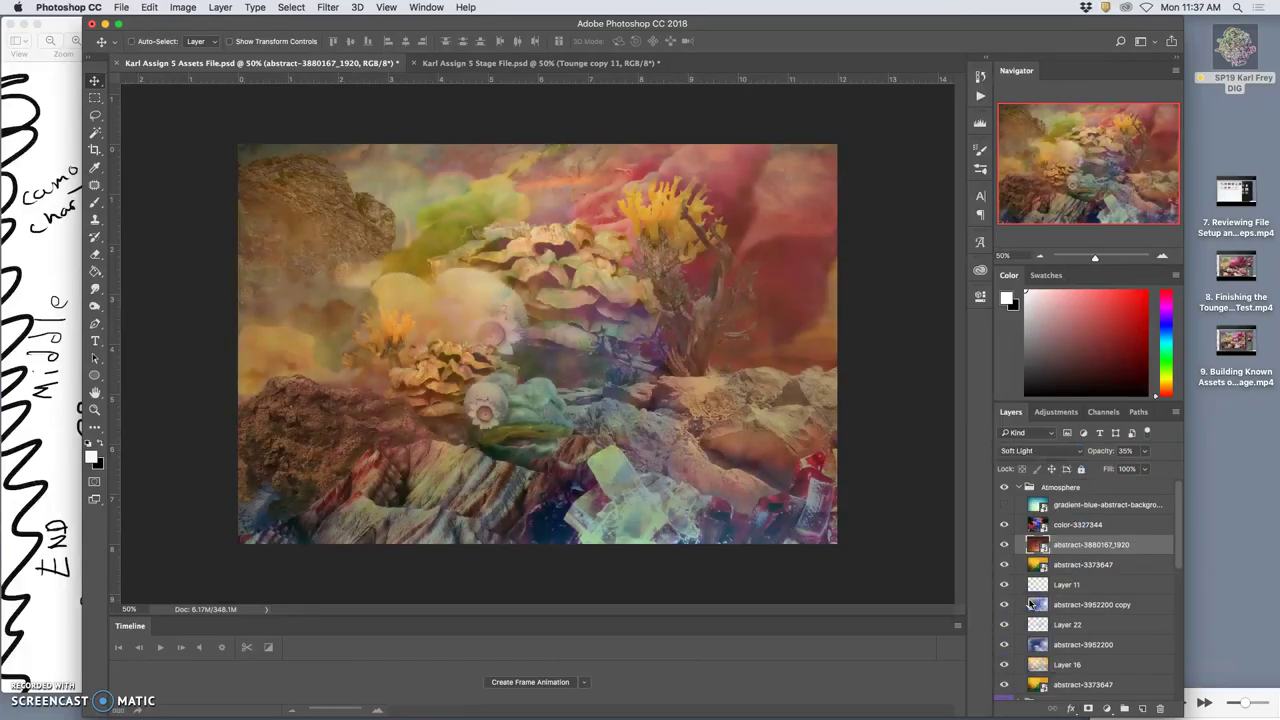
{"action": "left_click", "coordinate": [1048, 451]}
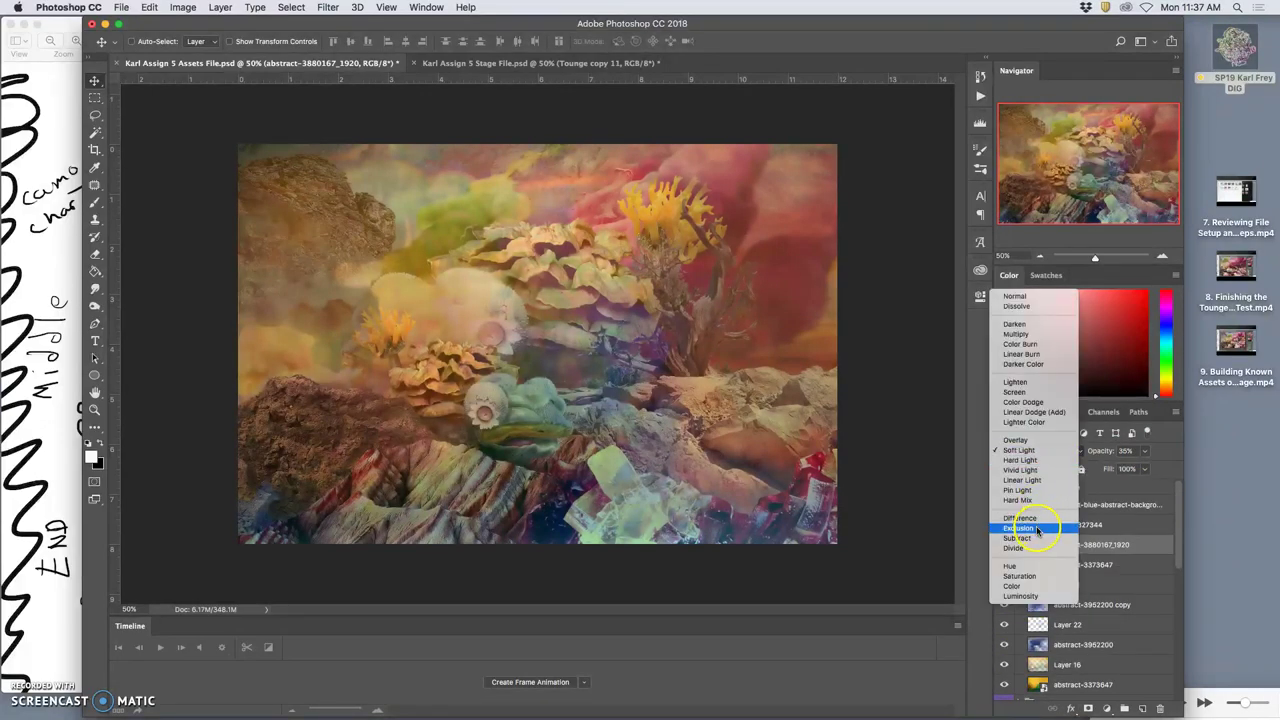
{"action": "left_click", "coordinate": [1037, 491]}
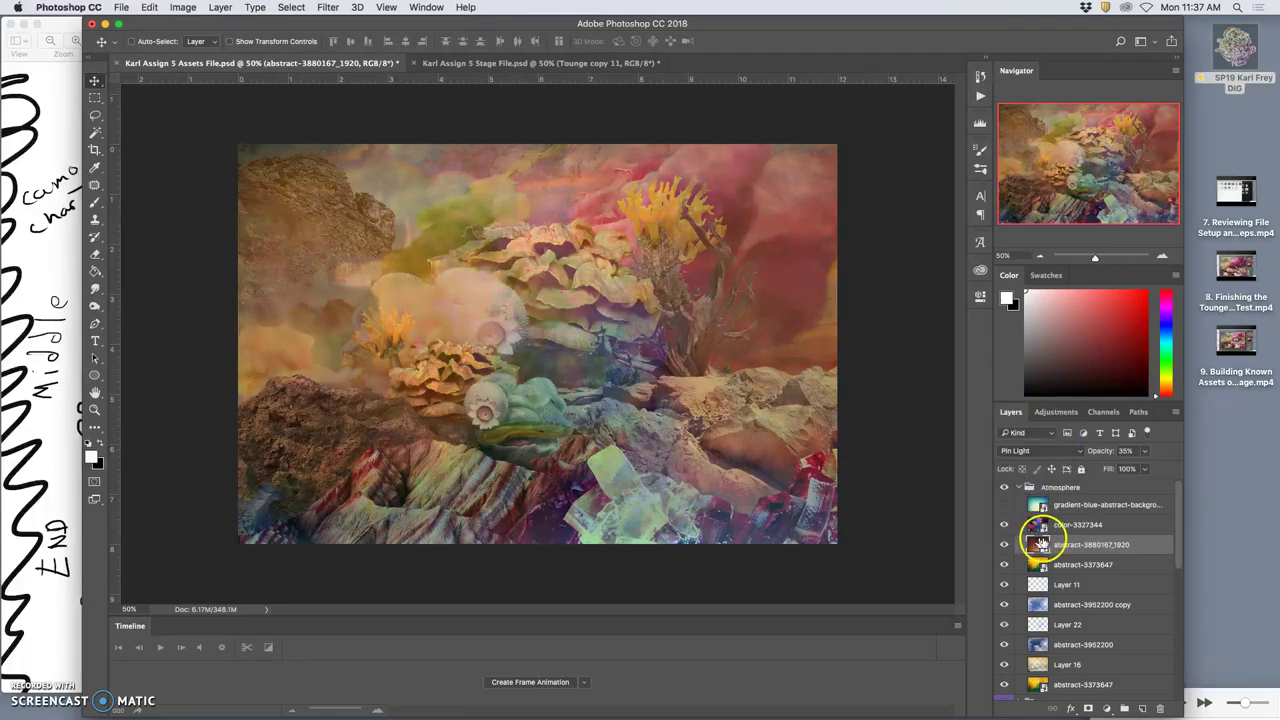
{"action": "mouse_move", "coordinate": [1143, 452]}
{"action": "left_mouse_down"}
{"action": "mouse_move", "coordinate": [1154, 467]}
{"action": "mouse_move", "coordinate": [1127, 467]}
{"action": "left_mouse_up"}
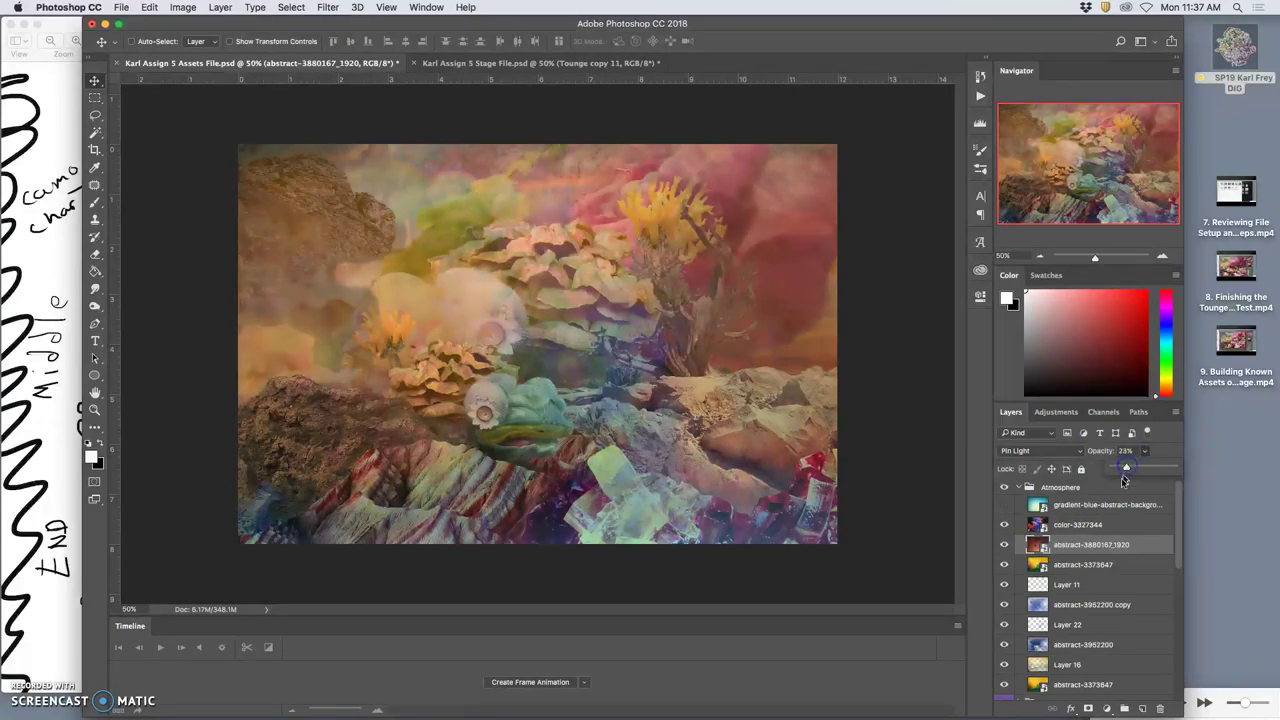
Blend abstract-3373647 in Pin Light and fine-tune its opacity to about 22%.
{"action": "left_click", "coordinate": [1004, 565]}
{"action": "left_click", "coordinate": [1004, 565]}
{"action": "left_click", "coordinate": [1041, 567]}
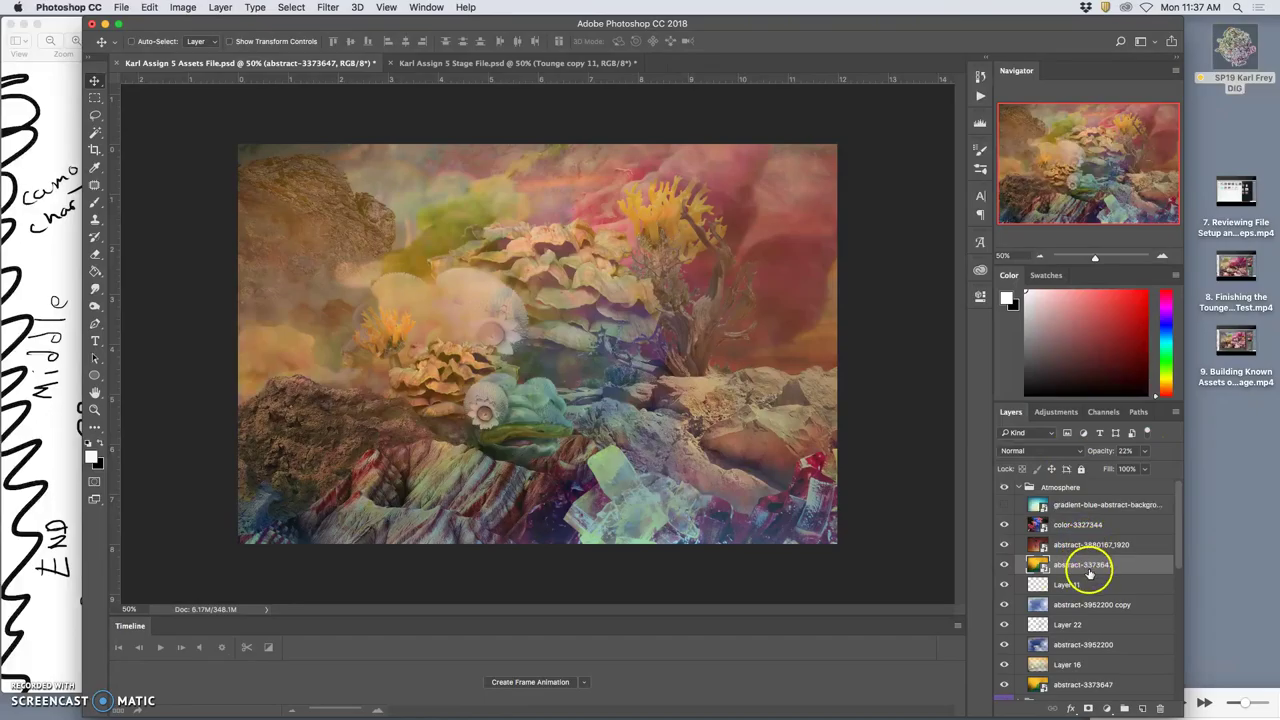
{"action": "left_click", "coordinate": [1060, 450]}
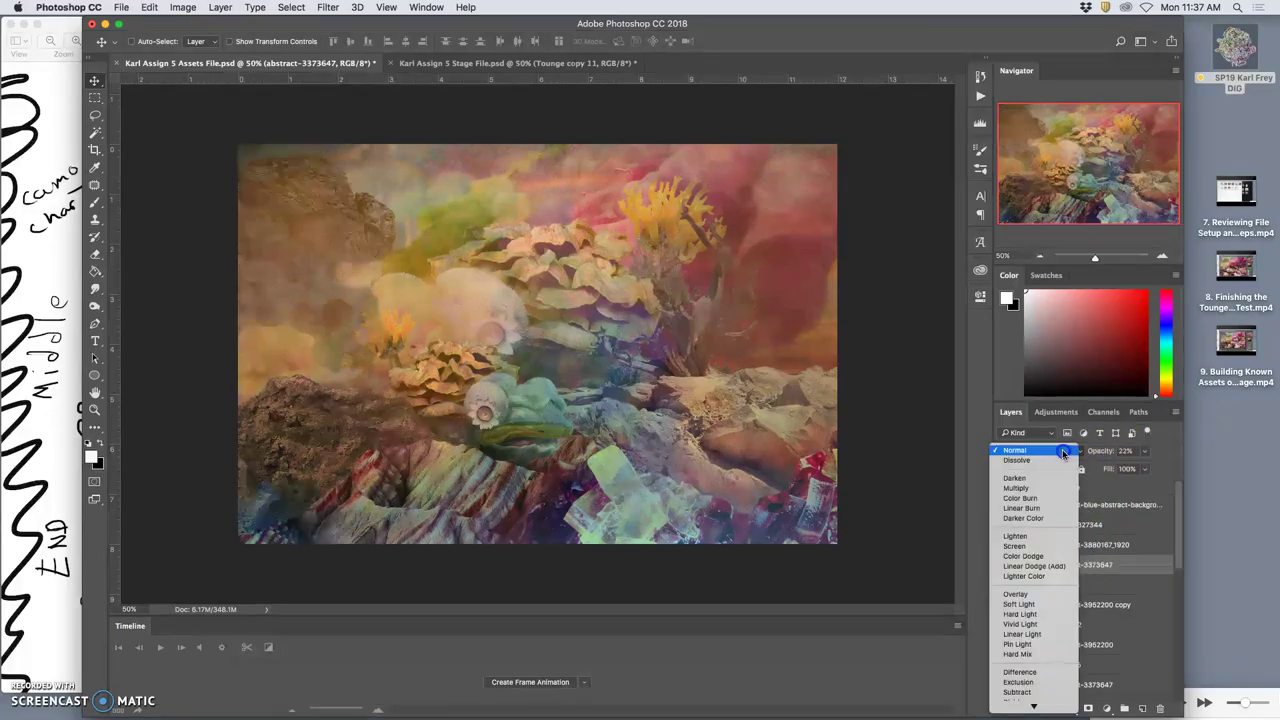
{"action": "left_click", "coordinate": [1030, 645]}
{"action": "left_click", "coordinate": [1144, 451]}
{"action": "mouse_move", "coordinate": [1131, 466]}
{"action": "left_mouse_down"}
{"action": "mouse_move", "coordinate": [1146, 465]}
{"action": "mouse_move", "coordinate": [1117, 466]}
{"action": "left_mouse_up"}
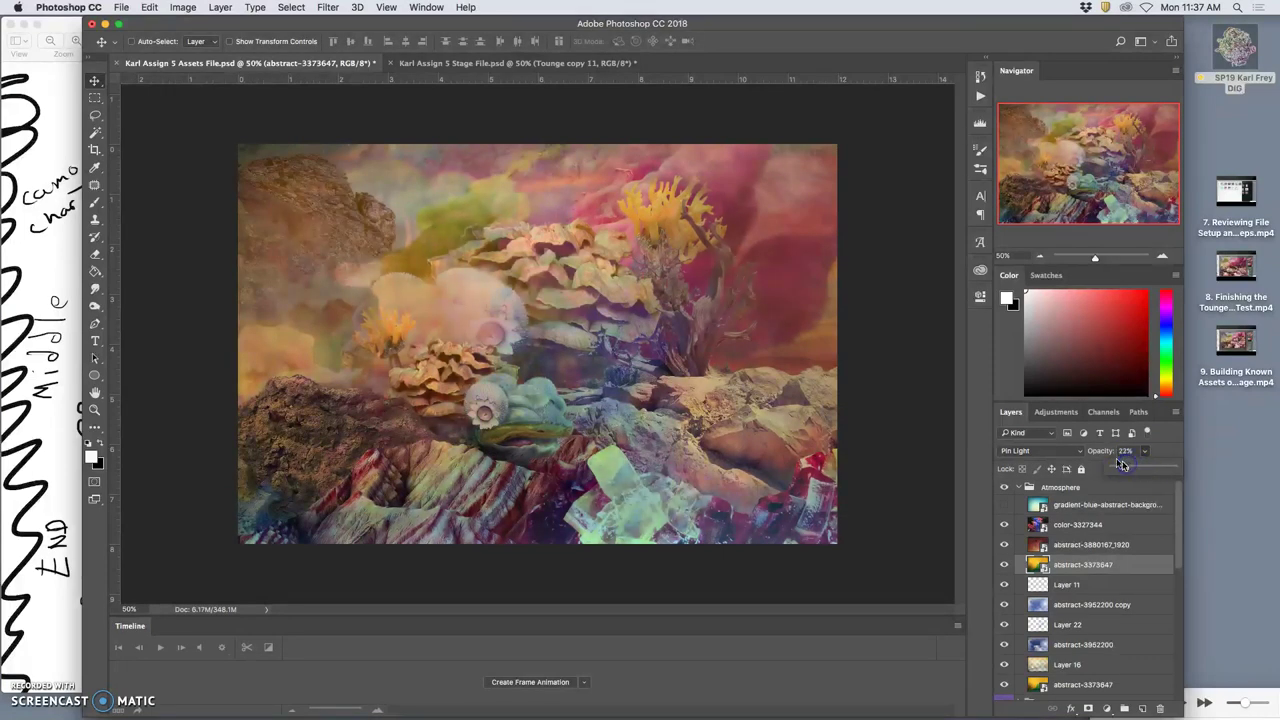
Return abstract-3373647 to Normal, show the gradient blue background, and collapse the Atmosphere group.
{"action": "left_click", "coordinate": [1040, 451]}
{"action": "left_click", "coordinate": [1030, 251]}
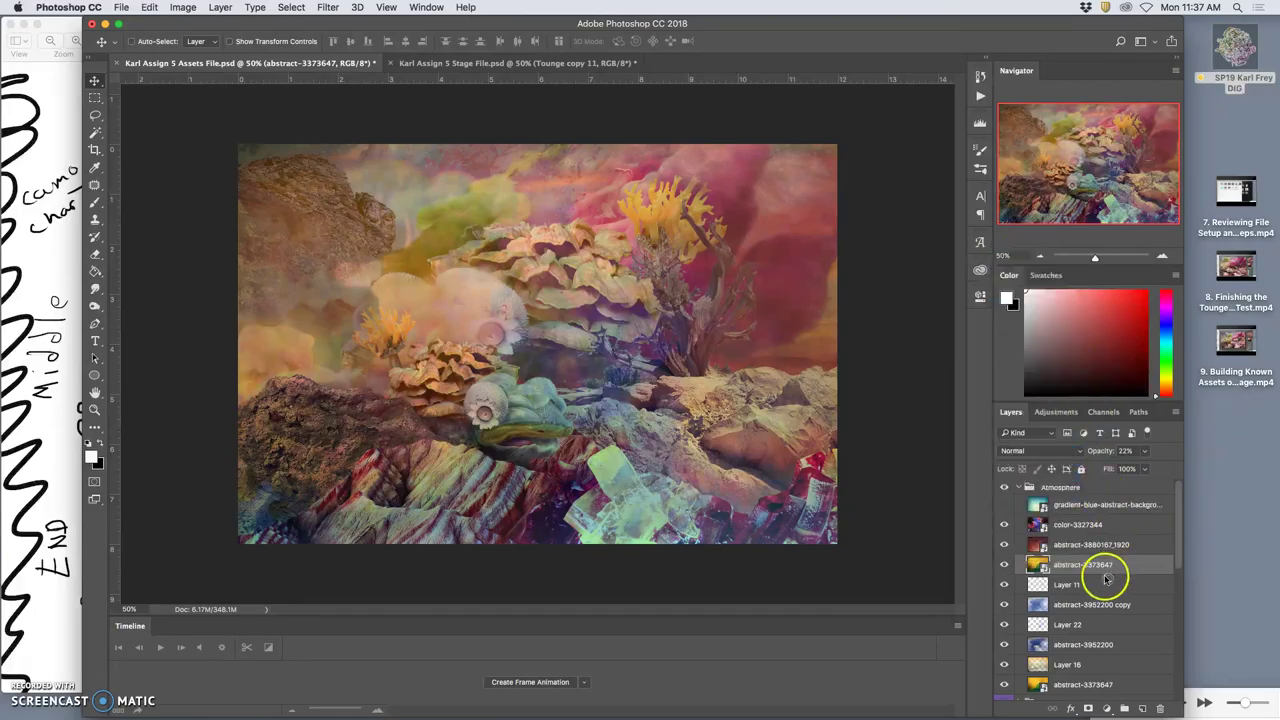
{"action": "left_click", "coordinate": [1004, 504]}
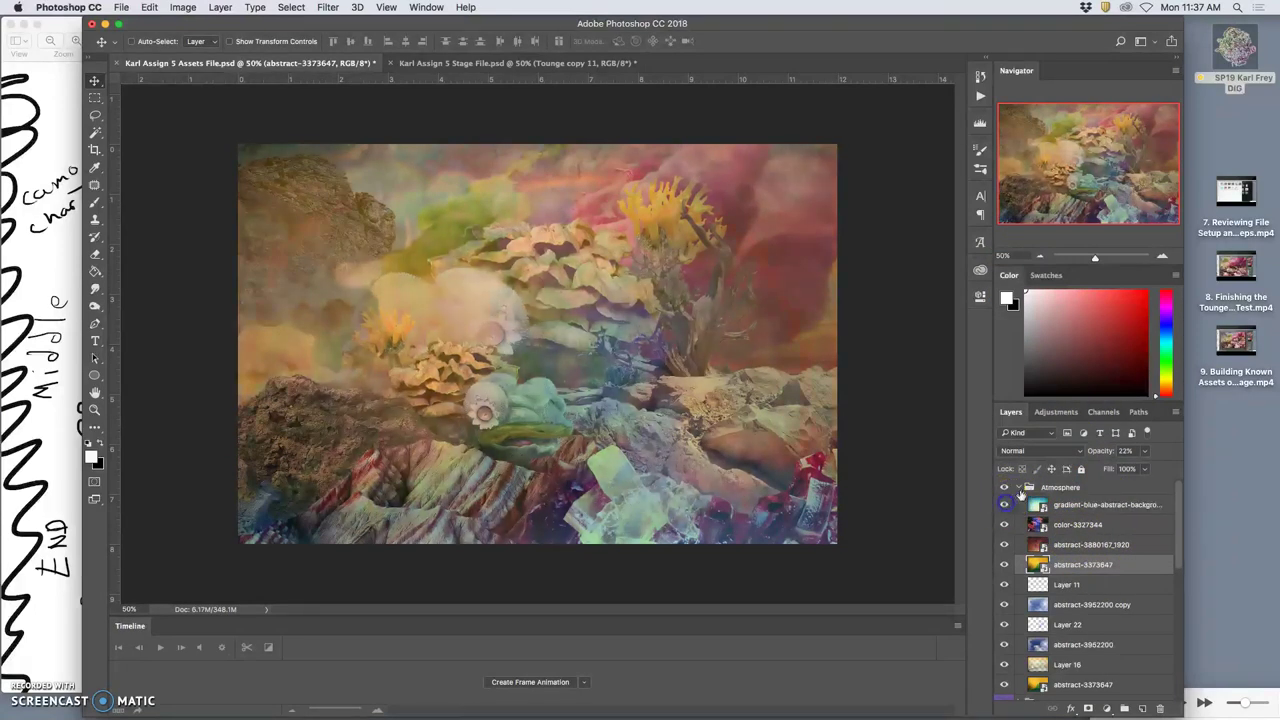
{"action": "left_click", "coordinate": [1019, 488]}
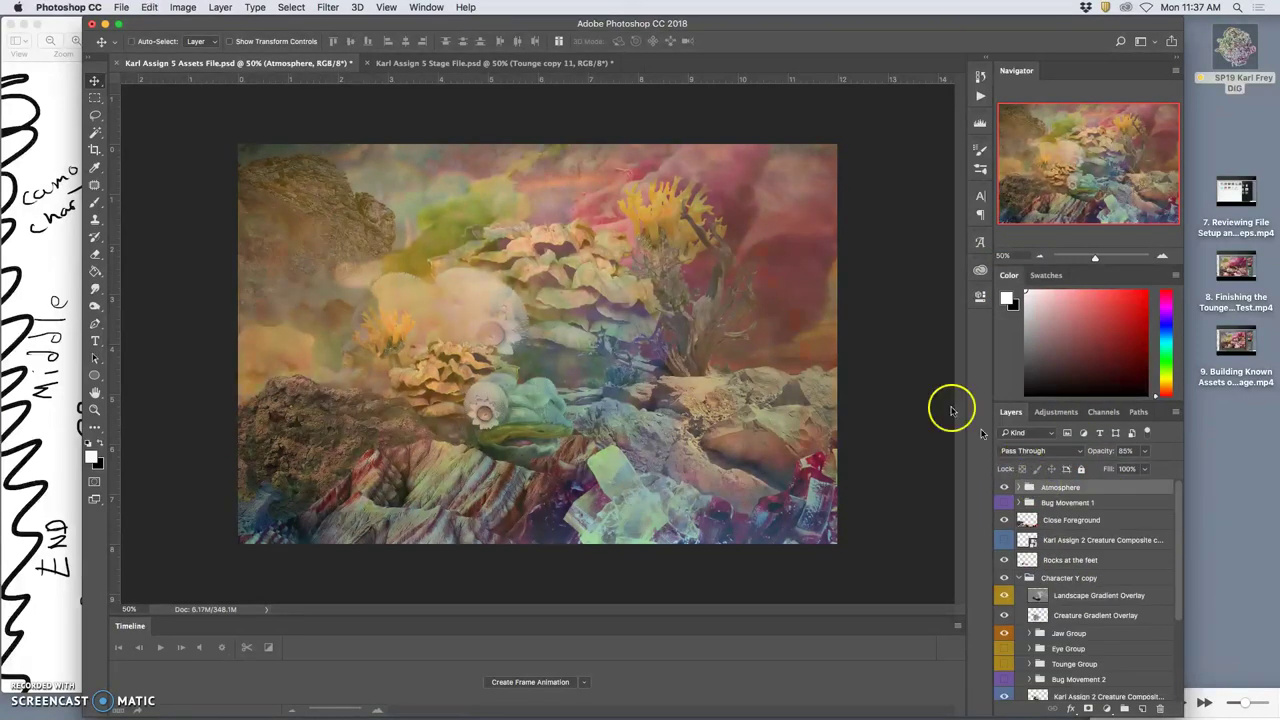
Copy the Atmosphere group into the Stage file above Bug Movement 1 and position it over the scene.
{"action": "left_click", "coordinate": [443, 63]}
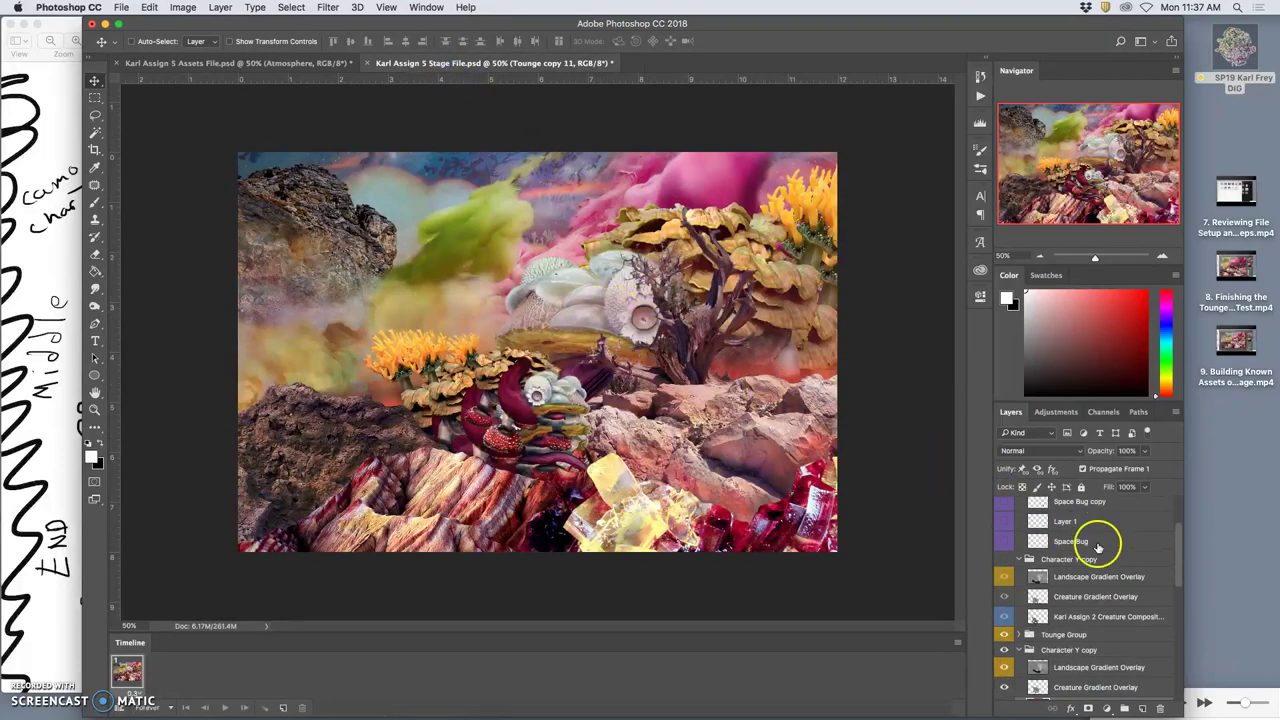
{"action": "scroll", "coordinate": [1092, 540], "scroll_direction": "up", "scroll_amount": 3}
{"action": "left_click", "coordinate": [1065, 505]}
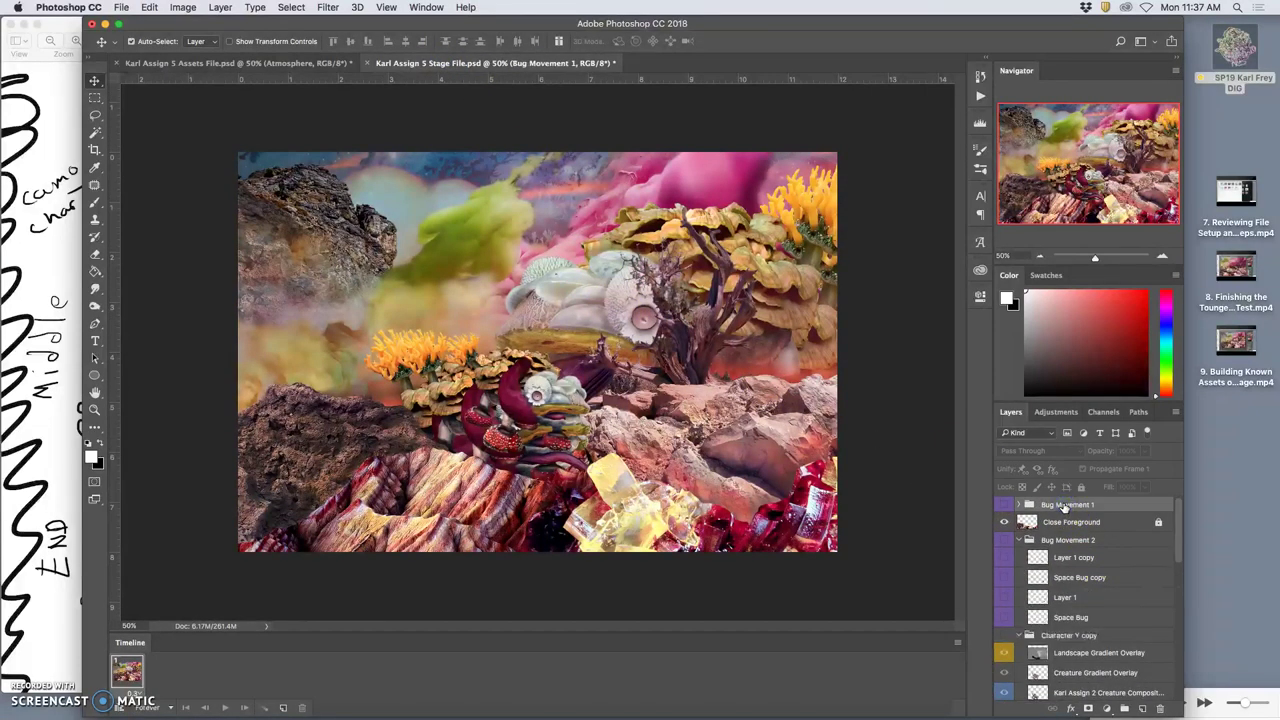
{"action": "left_click_drag", "start_coordinate": [1065, 507], "coordinate": [1064, 508]}
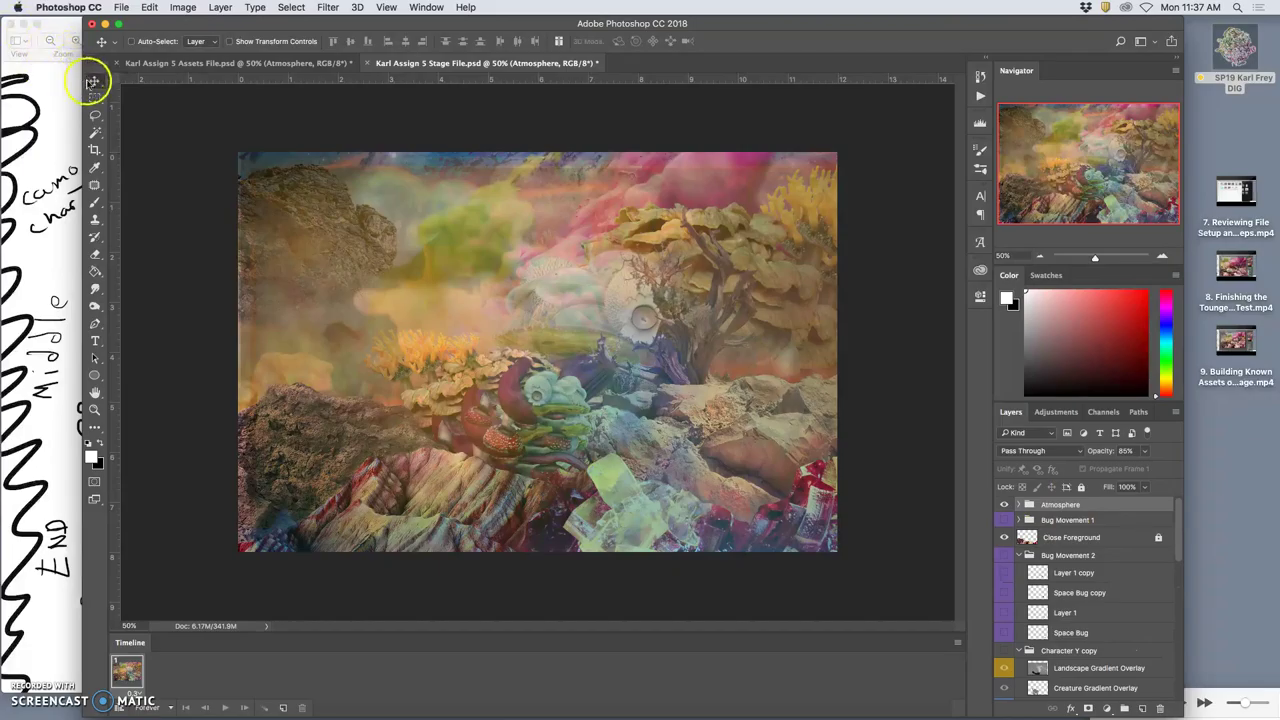
{"action": "mouse_move", "coordinate": [408, 219]}
{"action": "left_mouse_down"}
{"action": "mouse_move", "coordinate": [421, 223]}
{"action": "mouse_move", "coordinate": [420, 203]}
{"action": "mouse_move", "coordinate": [402, 213]}
{"action": "left_mouse_up"}
Free Transform the atmosphere overlay larger to cover the canvas, then compare it on and off.
{"action": "key", "text": "ctrl+t"}
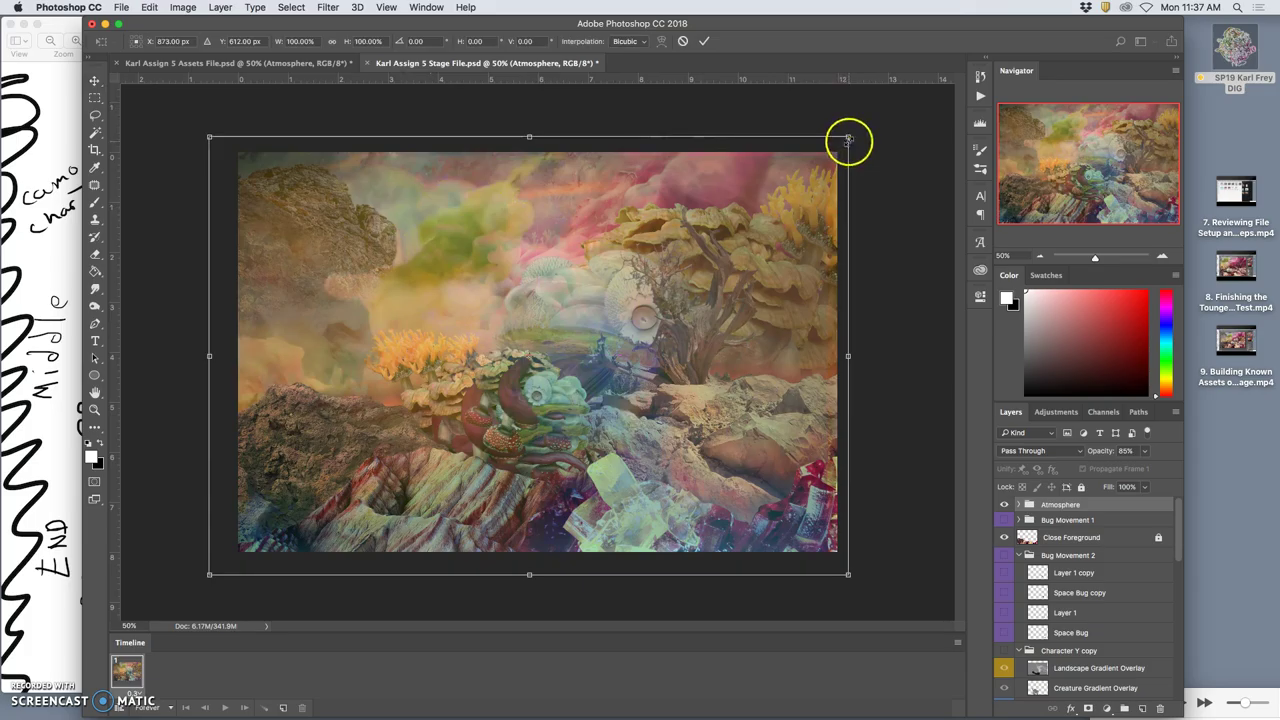
{"action": "left_click_drag", "start_coordinate": [849, 137], "coordinate": [864, 124]}
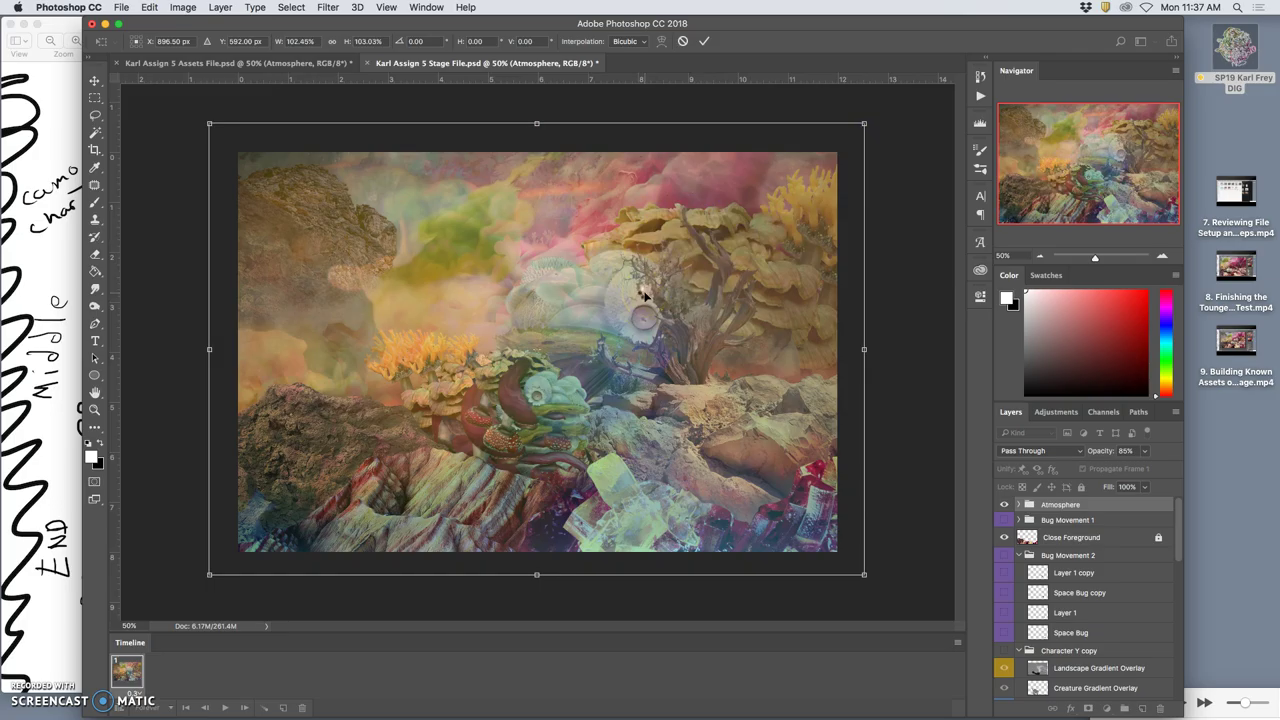
{"action": "key", "text": "Return"}
{"action": "left_click", "coordinate": [1004, 504]}
{"action": "left_click", "coordinate": [1004, 504]}
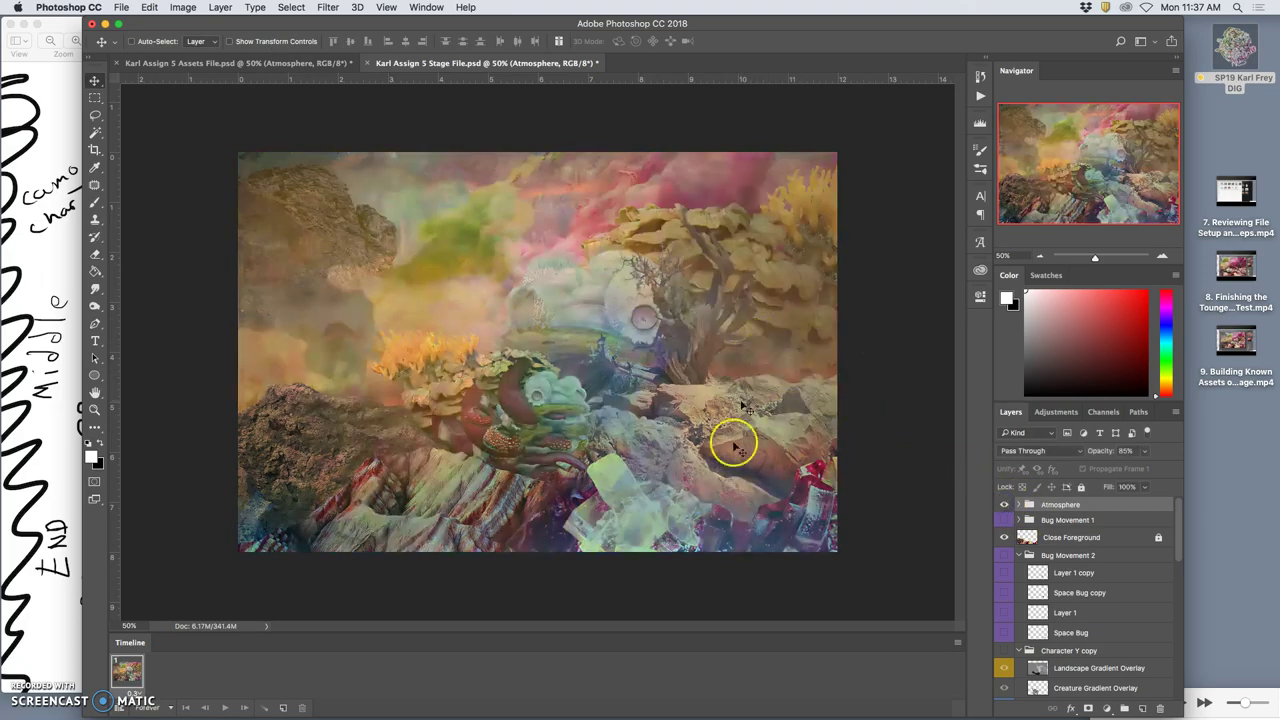
{"action": "scroll", "coordinate": [1097, 563], "scroll_direction": "down", "scroll_amount": 5}
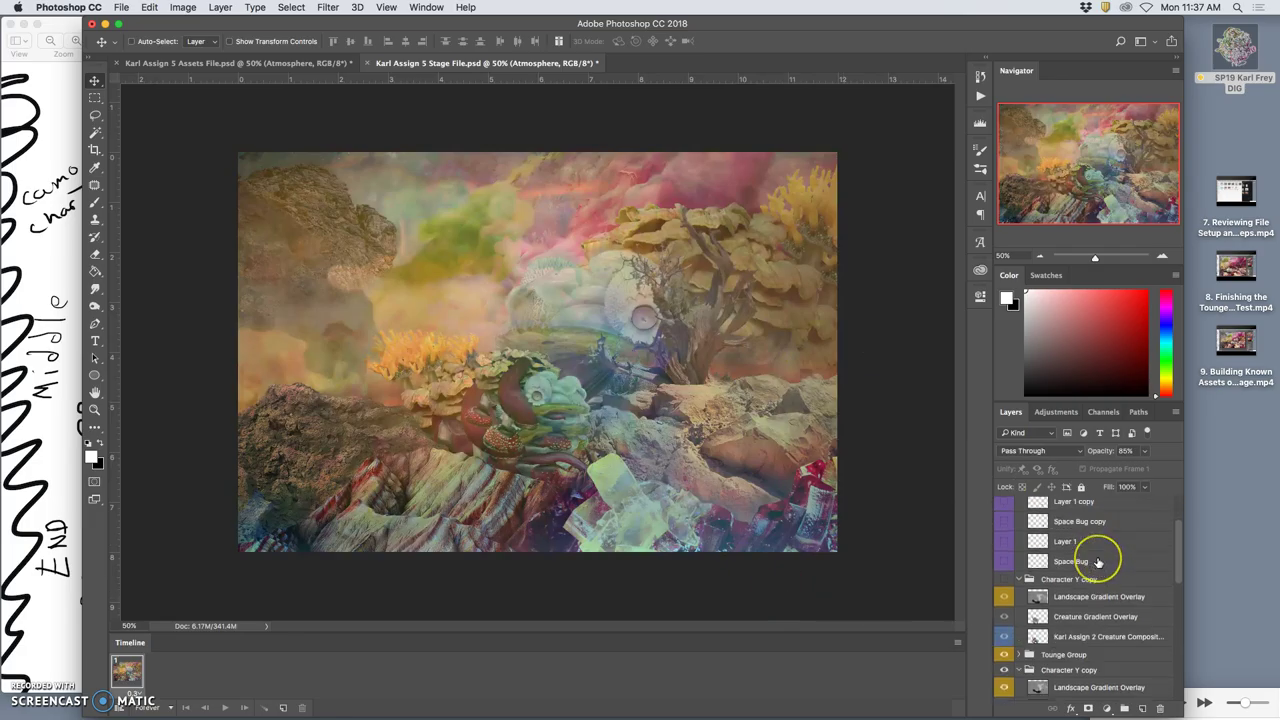
{"action": "scroll", "coordinate": [1097, 563], "scroll_direction": "up", "scroll_amount": 5}
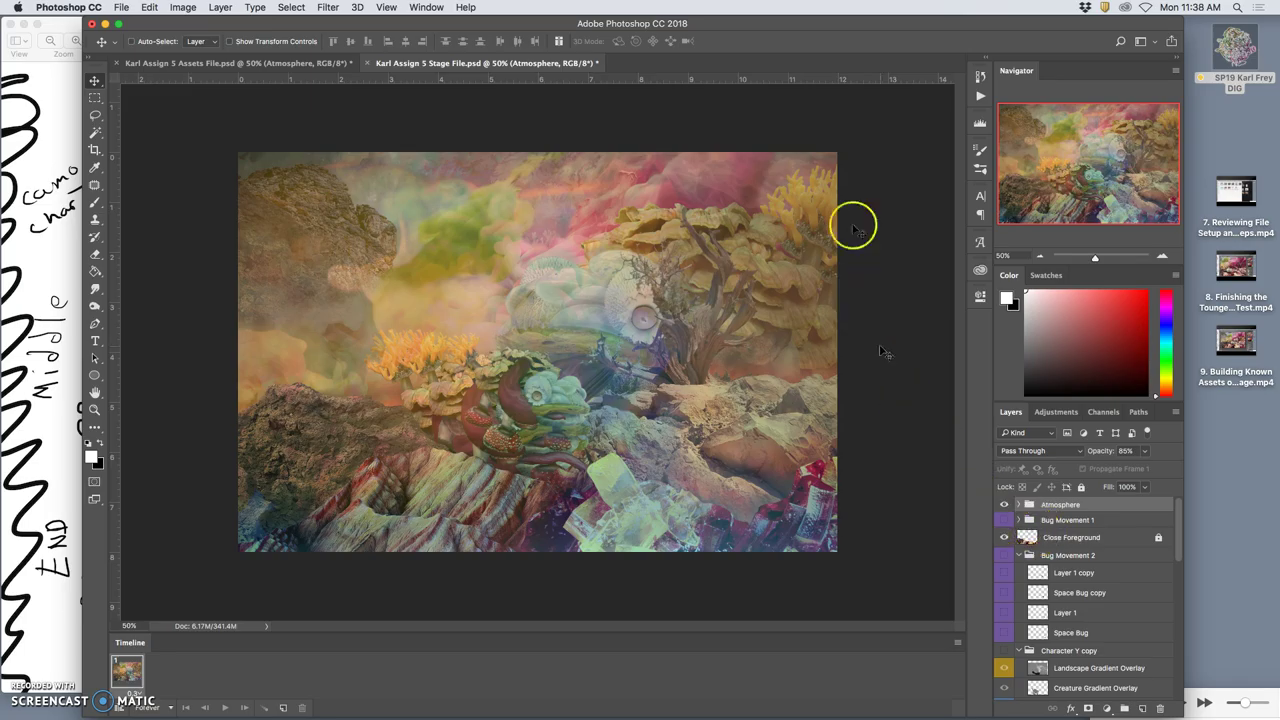
{"action": "left_click_drag", "start_coordinate": [814, 24], "coordinate": [807, 25]}
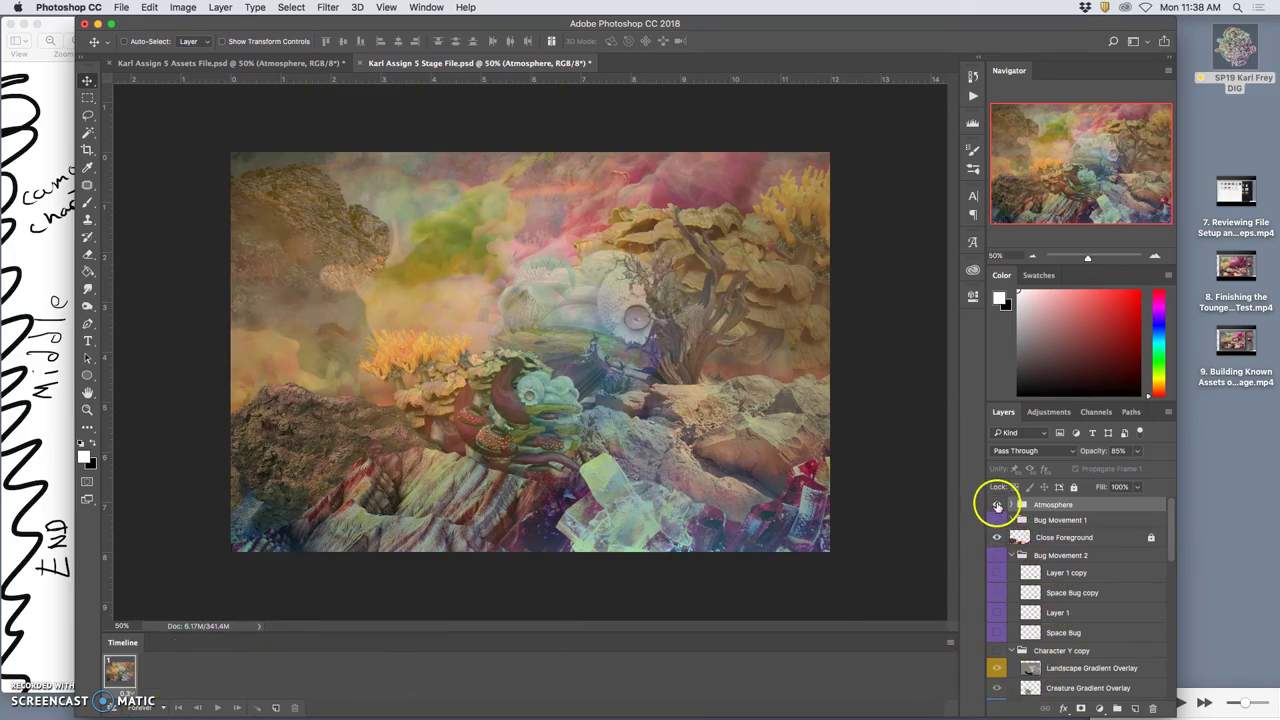
Hide the Atmosphere haze and the Close Foreground red pods, keeping Character Y copy hidden.
{"action": "left_click", "coordinate": [997, 505]}
{"action": "left_click", "coordinate": [997, 538]}
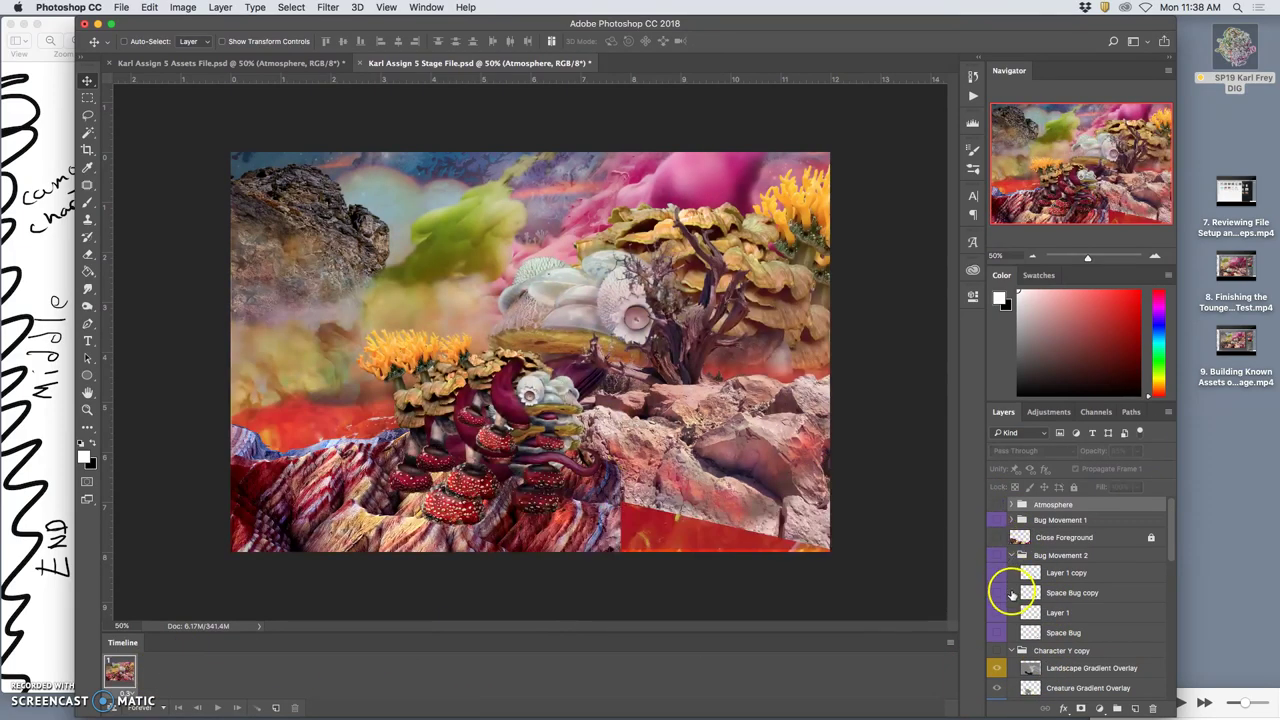
{"action": "left_click", "coordinate": [994, 543]}
{"action": "scroll", "coordinate": [1030, 600], "scroll_direction": "down", "scroll_amount": 3}
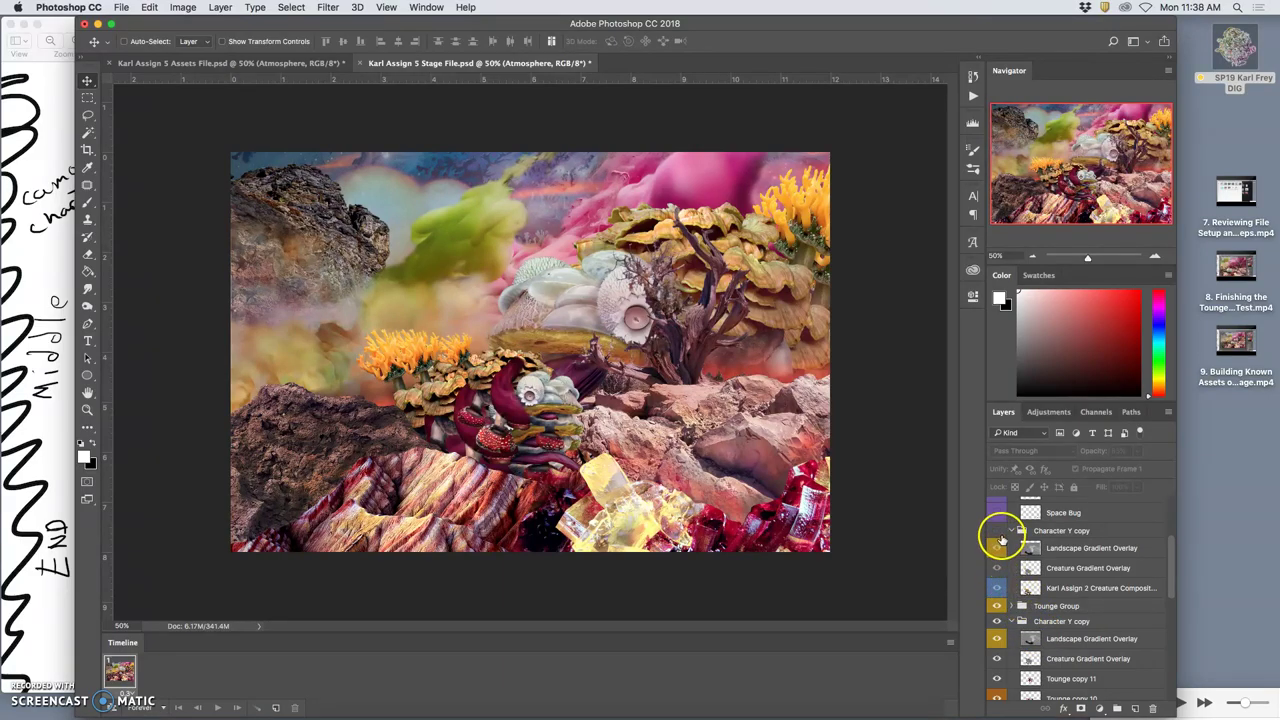
{"action": "left_click", "coordinate": [998, 533]}
{"action": "left_click", "coordinate": [998, 533]}
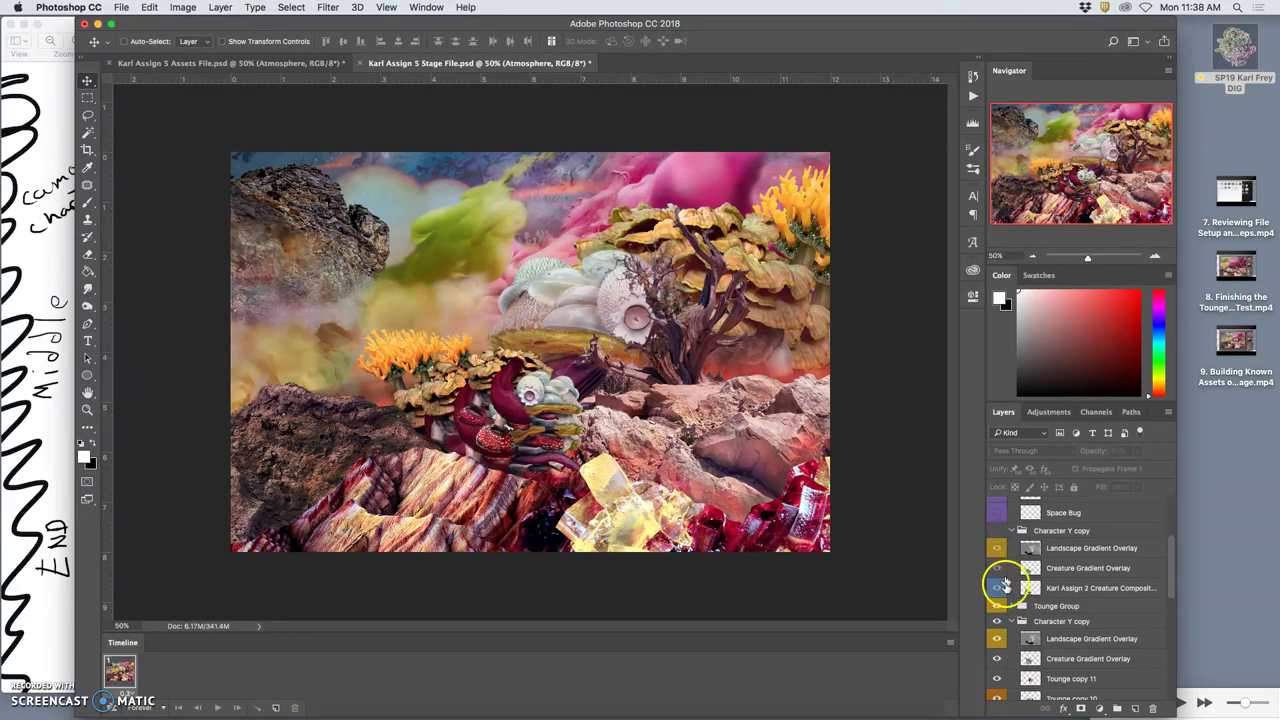
Hide Tounge Group, Tounge Group copy and Char z Group, collapsing them and both Character Y copy groups.
{"action": "left_click", "coordinate": [1011, 530]}
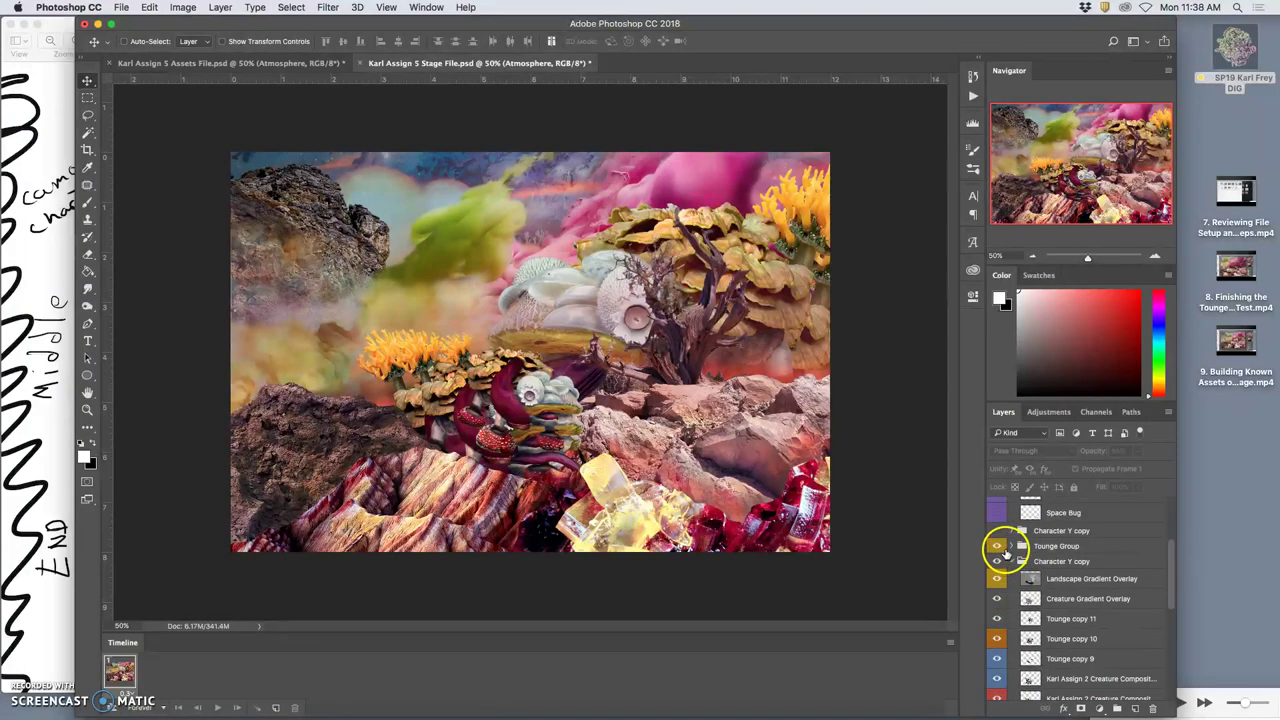
{"action": "left_click", "coordinate": [996, 546]}
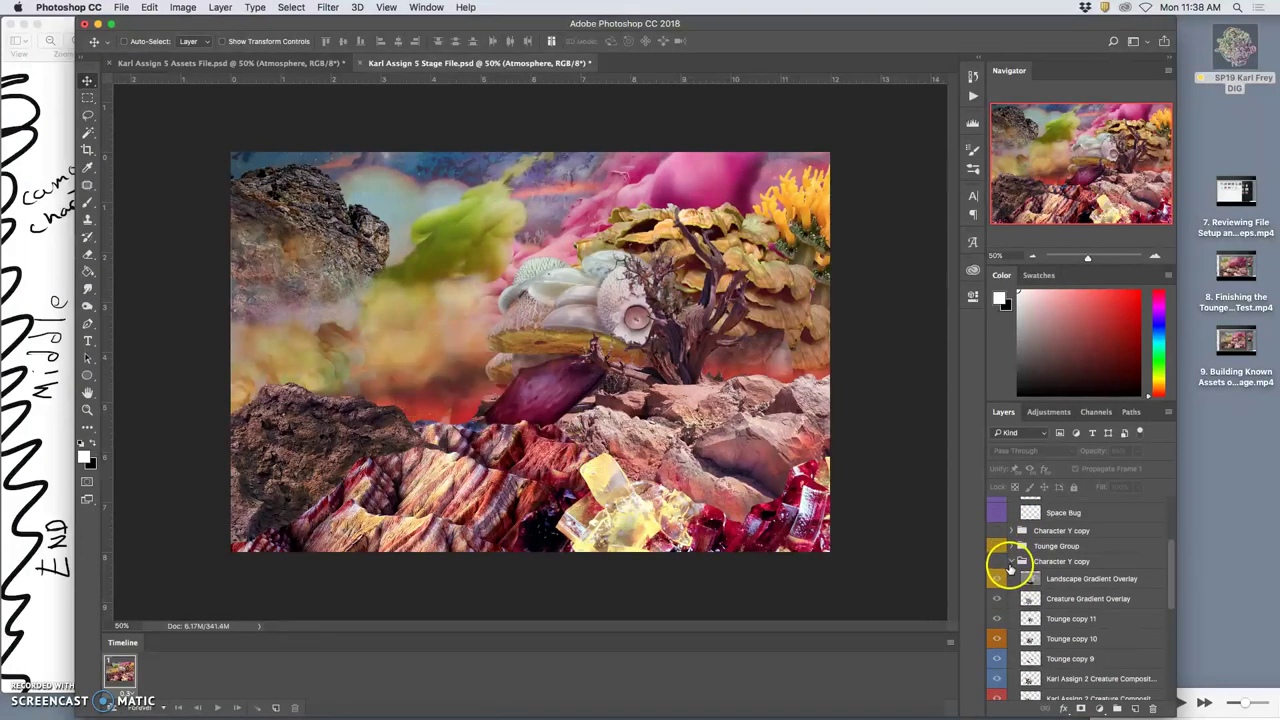
{"action": "left_click", "coordinate": [1011, 562]}
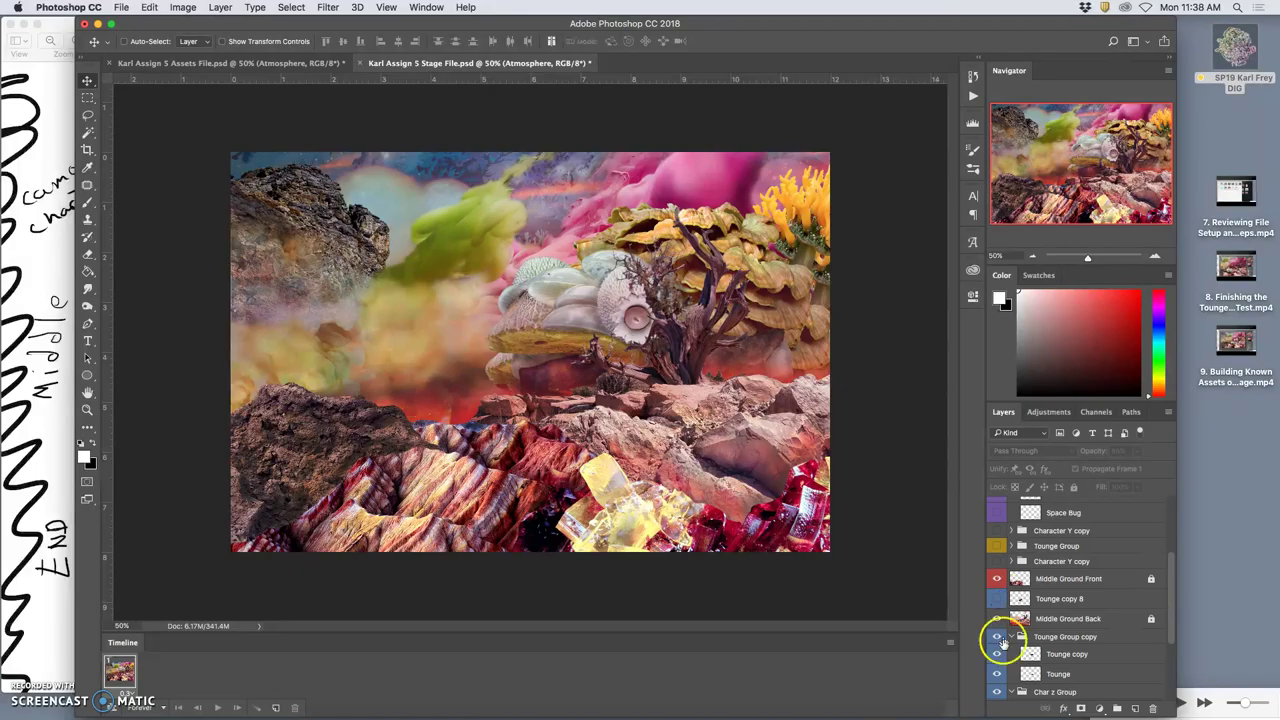
{"action": "left_click", "coordinate": [998, 638]}
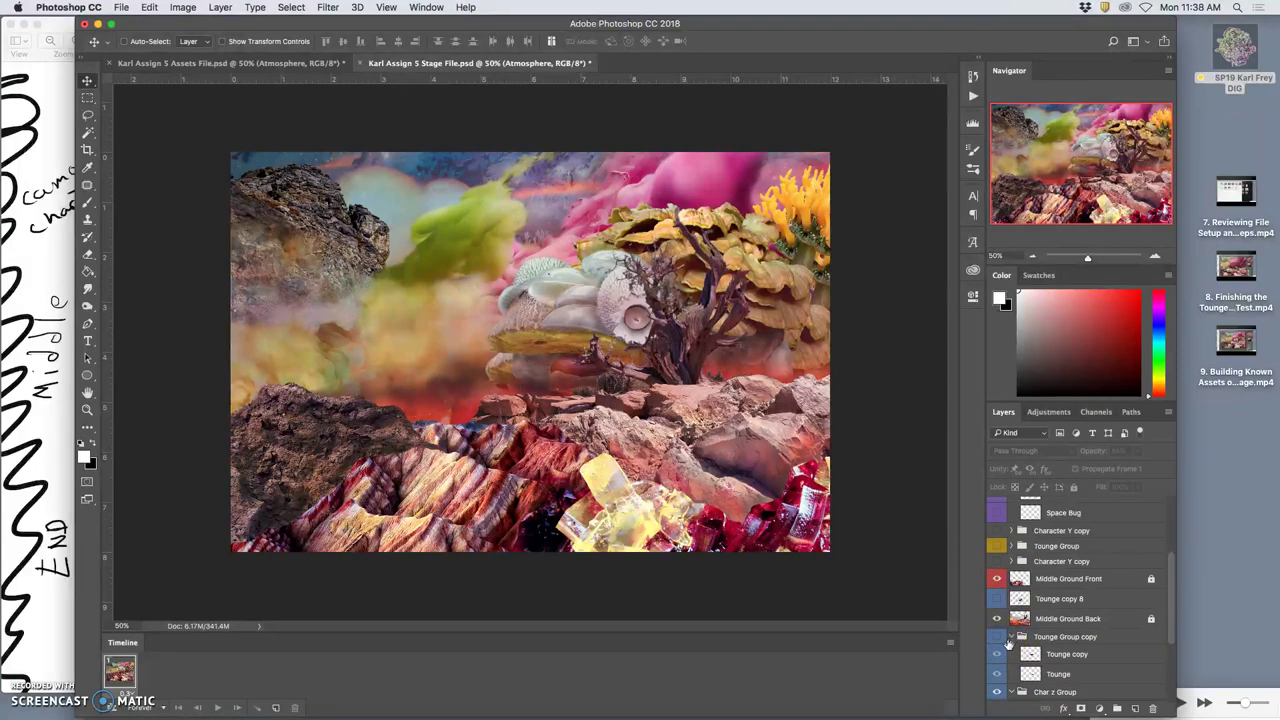
{"action": "left_click", "coordinate": [1009, 638]}
{"action": "left_click", "coordinate": [1011, 640]}
{"action": "left_click", "coordinate": [997, 634]}
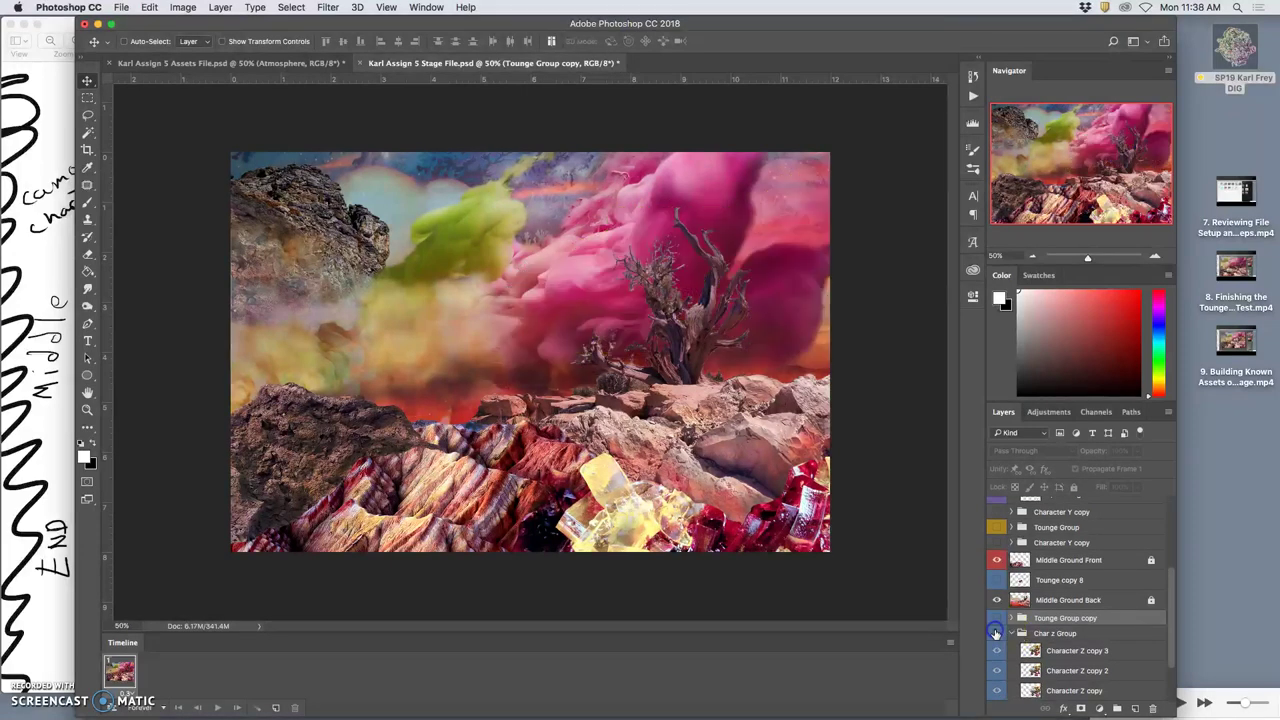
{"action": "scroll", "coordinate": [1005, 620], "scroll_direction": "down", "scroll_amount": 3}
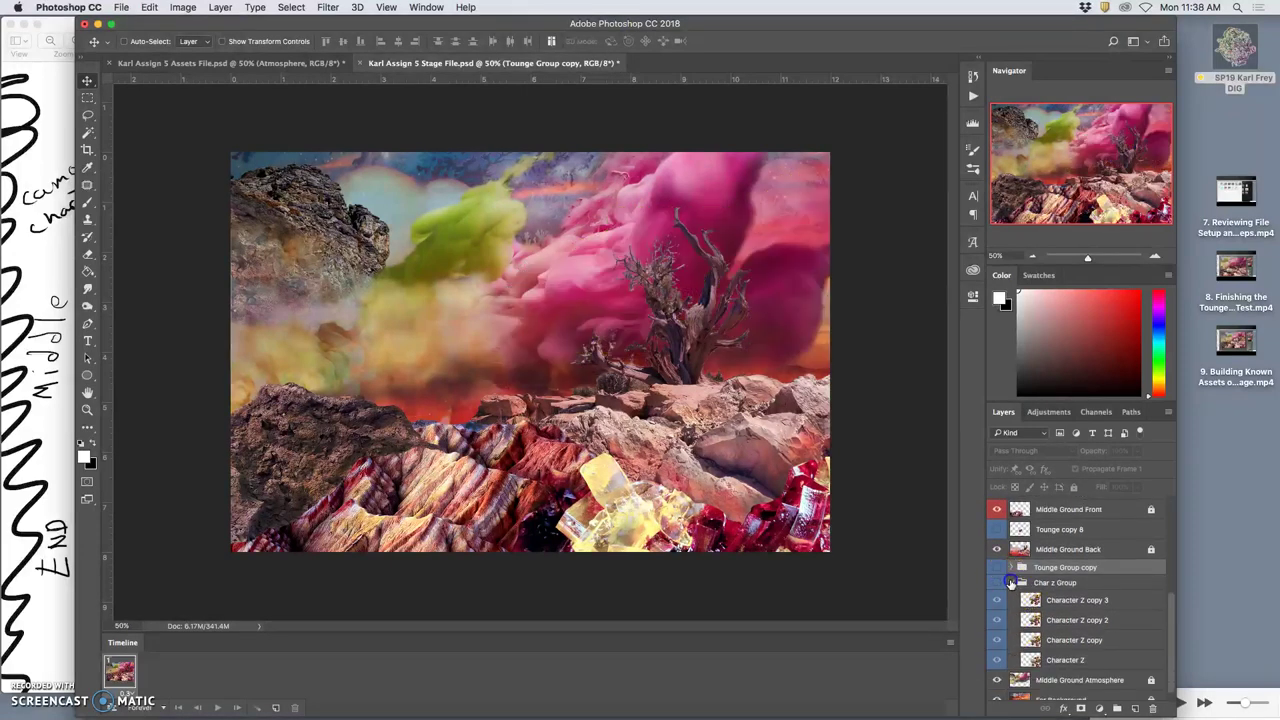
{"action": "left_click", "coordinate": [1011, 582]}
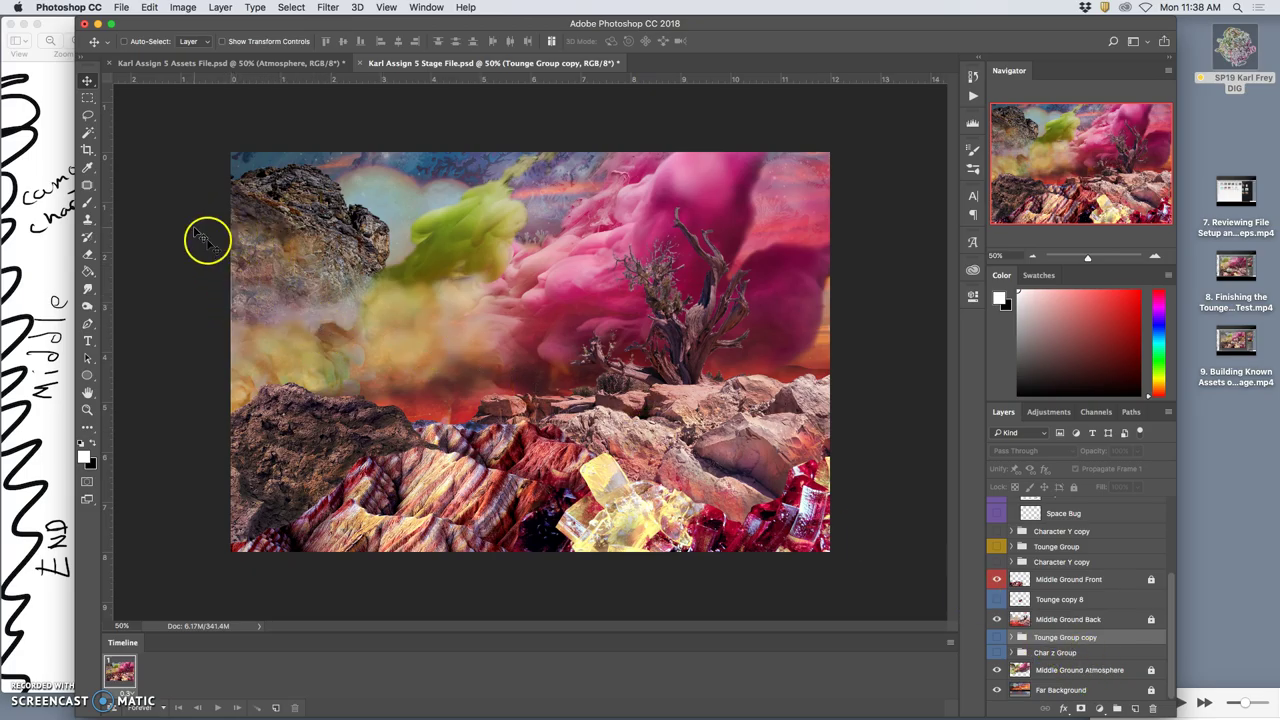
Crop the stage canvas, widening the crop slightly on the left before applying it.
{"action": "left_click", "coordinate": [87, 149]}
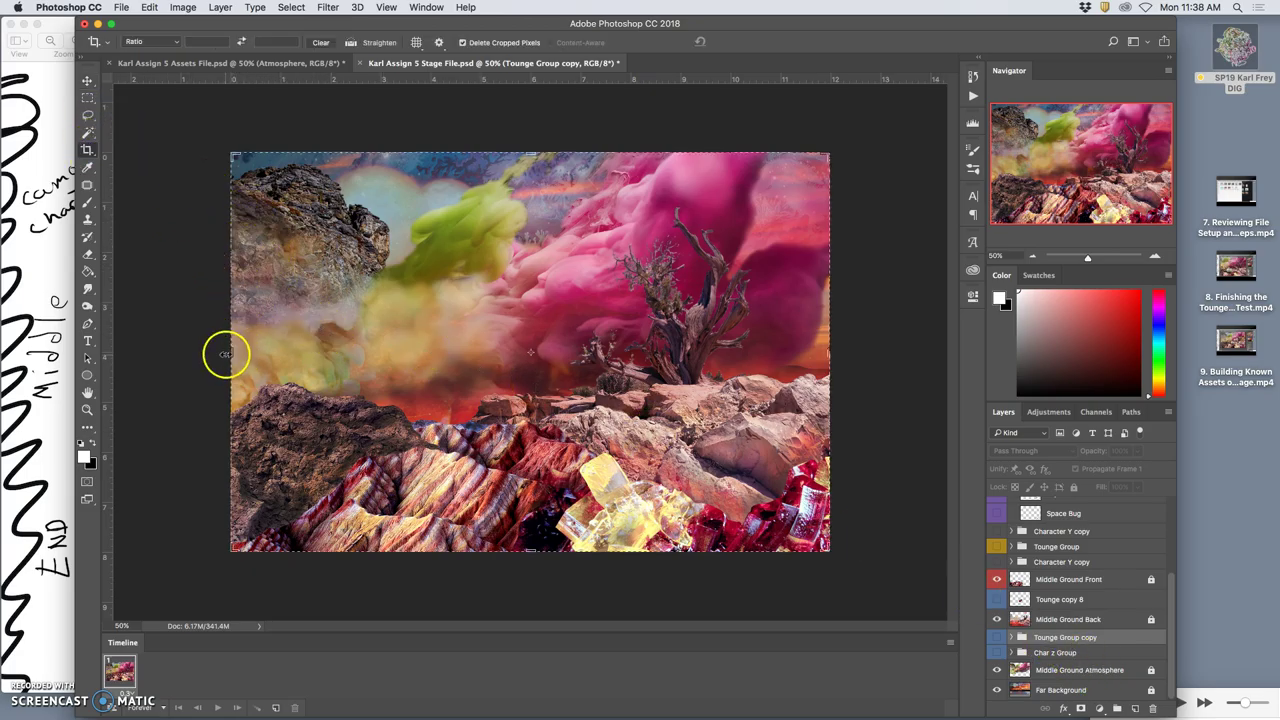
{"action": "left_click_drag", "start_coordinate": [228, 353], "coordinate": [238, 352]}
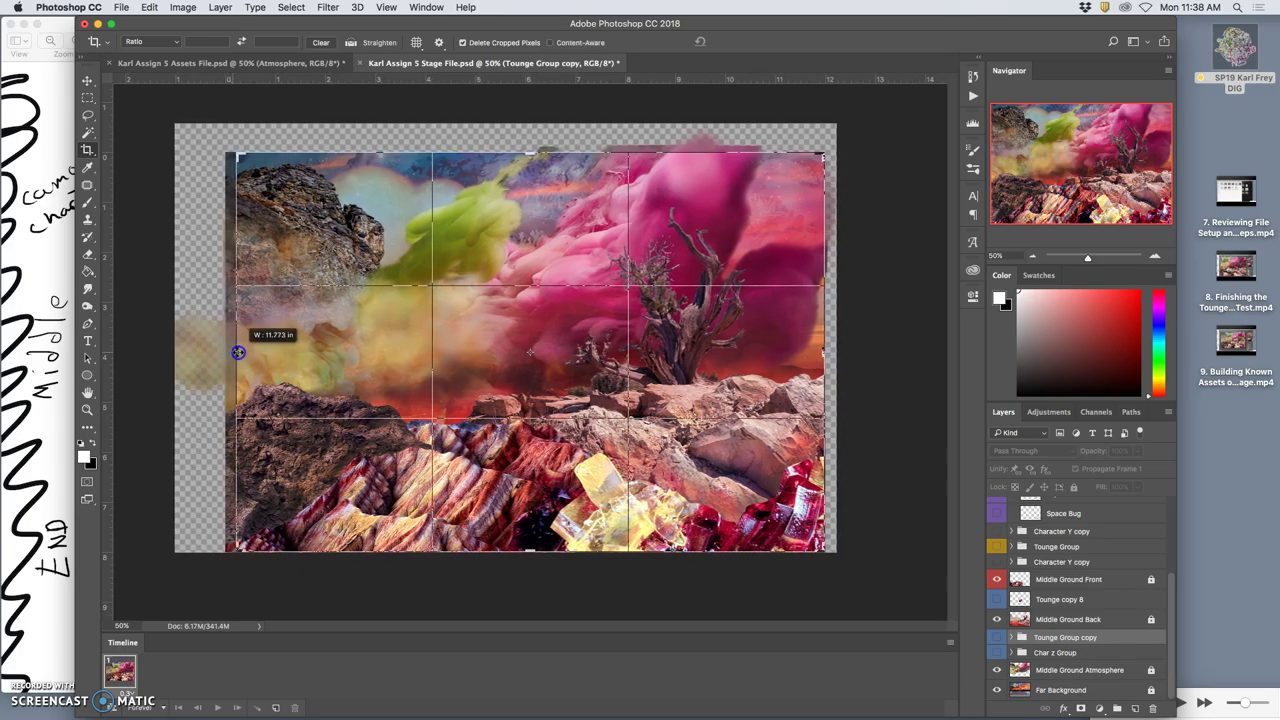
{"action": "left_click_drag", "start_coordinate": [238, 352], "coordinate": [238, 351]}
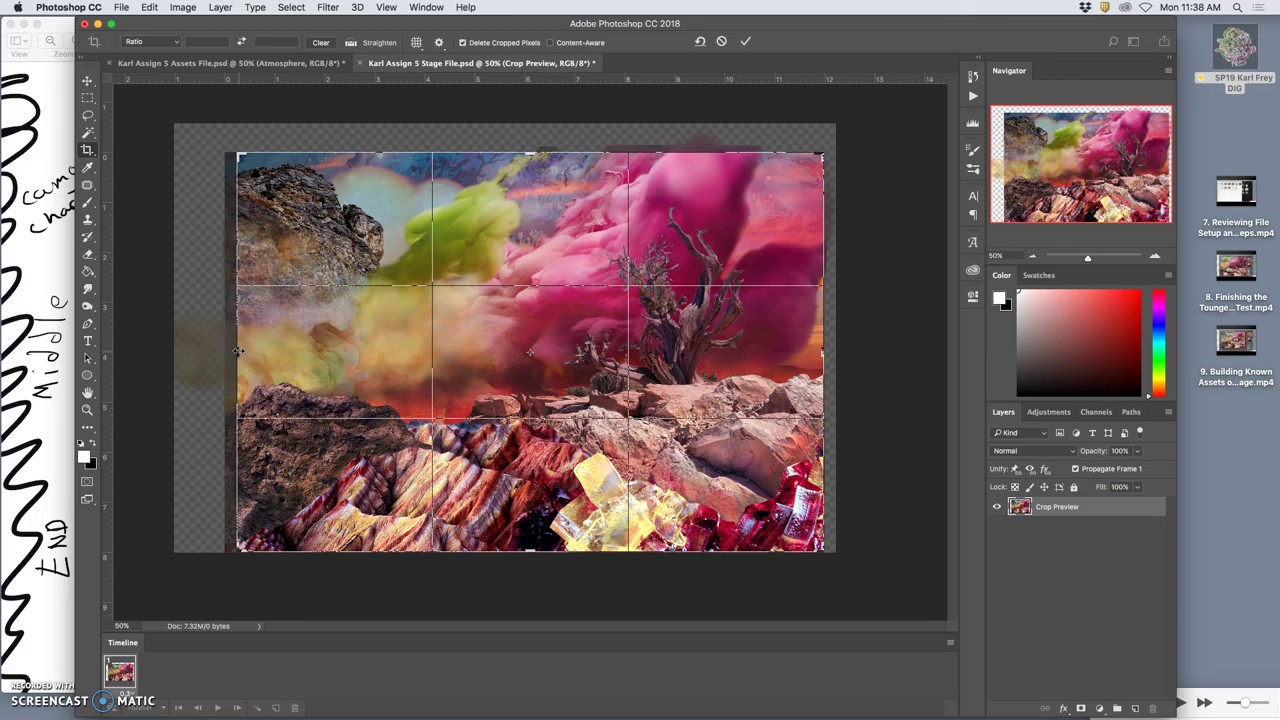
{"action": "key", "text": "Return"}
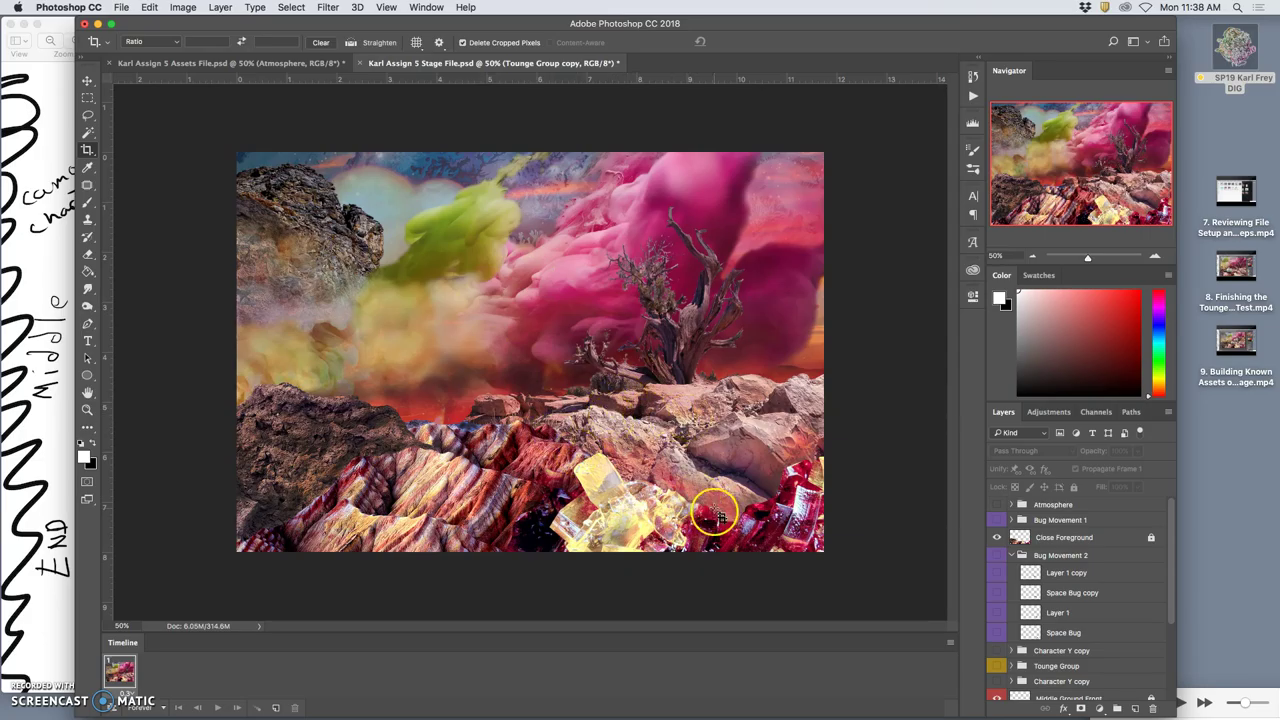
Show the Char z Group creatures, expand the group, and hide Character z copy 3 and Character z copy.
{"action": "scroll", "coordinate": [1086, 634], "scroll_direction": "down", "scroll_amount": 5}
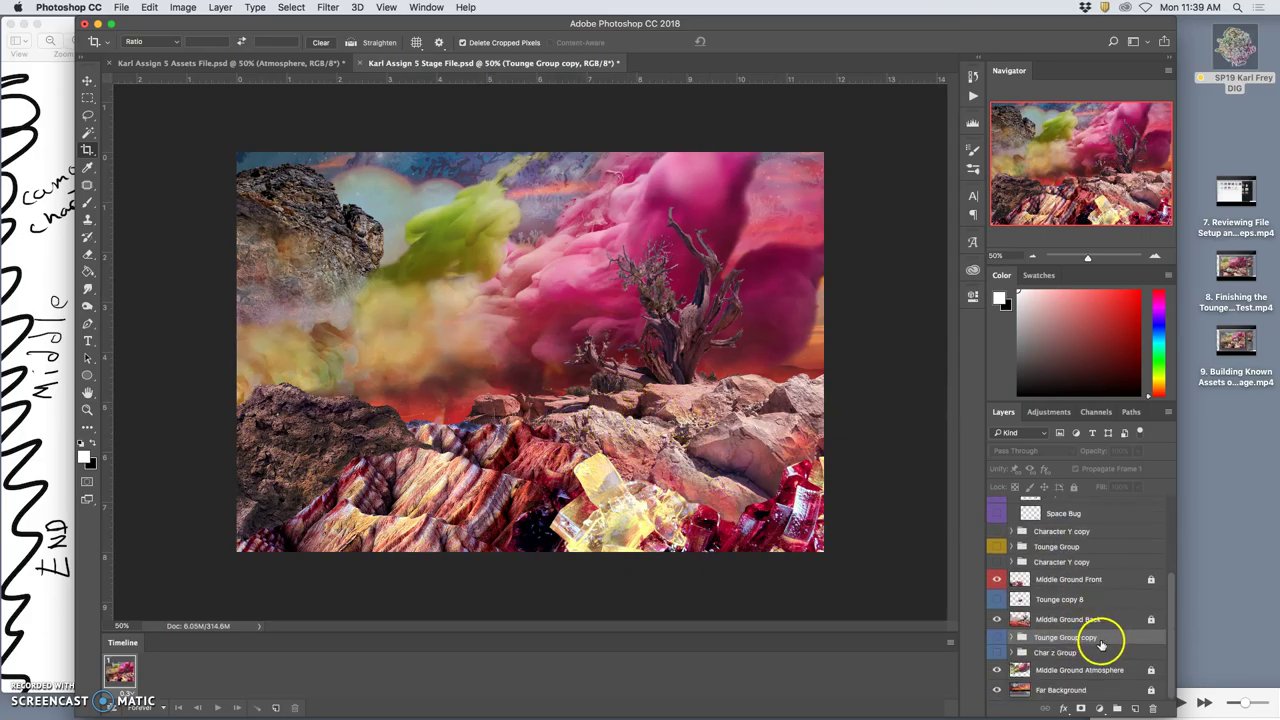
{"action": "left_click", "coordinate": [996, 653]}
{"action": "left_click", "coordinate": [996, 653]}
{"action": "left_click", "coordinate": [996, 653]}
{"action": "left_click", "coordinate": [1011, 652]}
{"action": "scroll", "coordinate": [1033, 655], "scroll_direction": "down", "scroll_amount": 3}
{"action": "left_click", "coordinate": [996, 590]}
{"action": "left_click", "coordinate": [998, 630]}
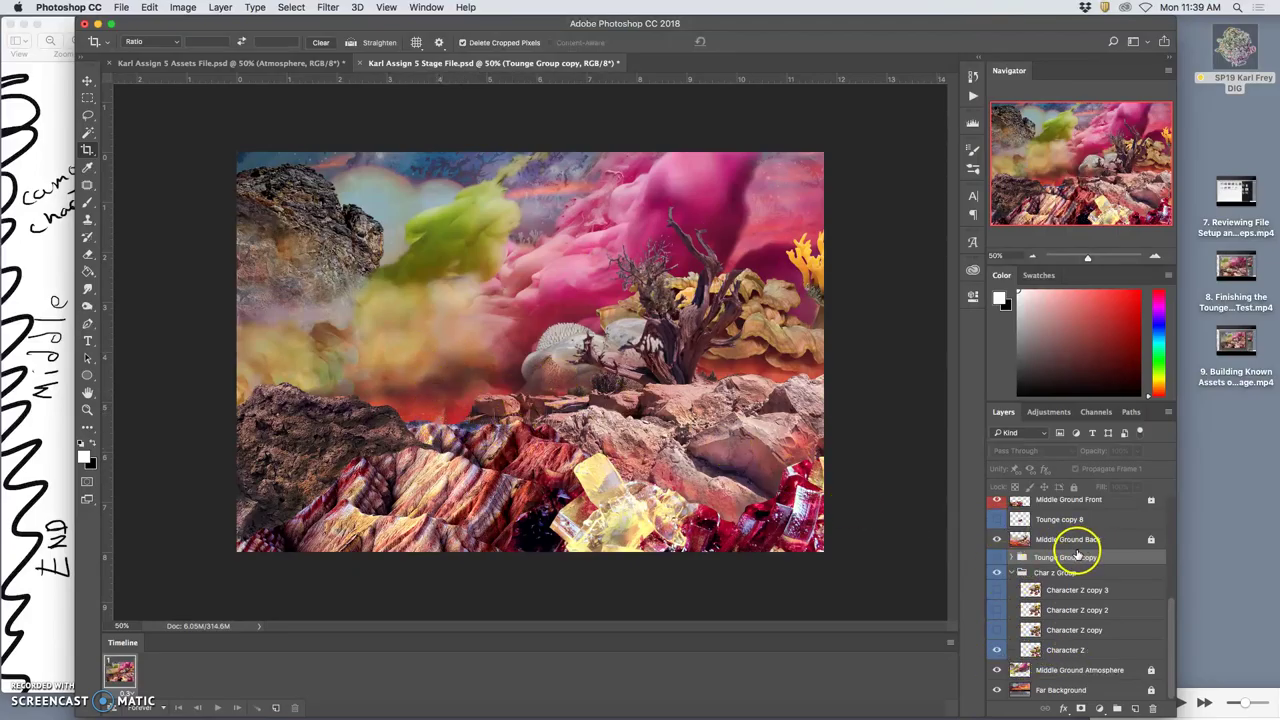
Show the Character Y copy coral and leaves, toggling it to compare and leaving it visible.
{"action": "scroll", "coordinate": [1080, 555], "scroll_direction": "up", "scroll_amount": 3}
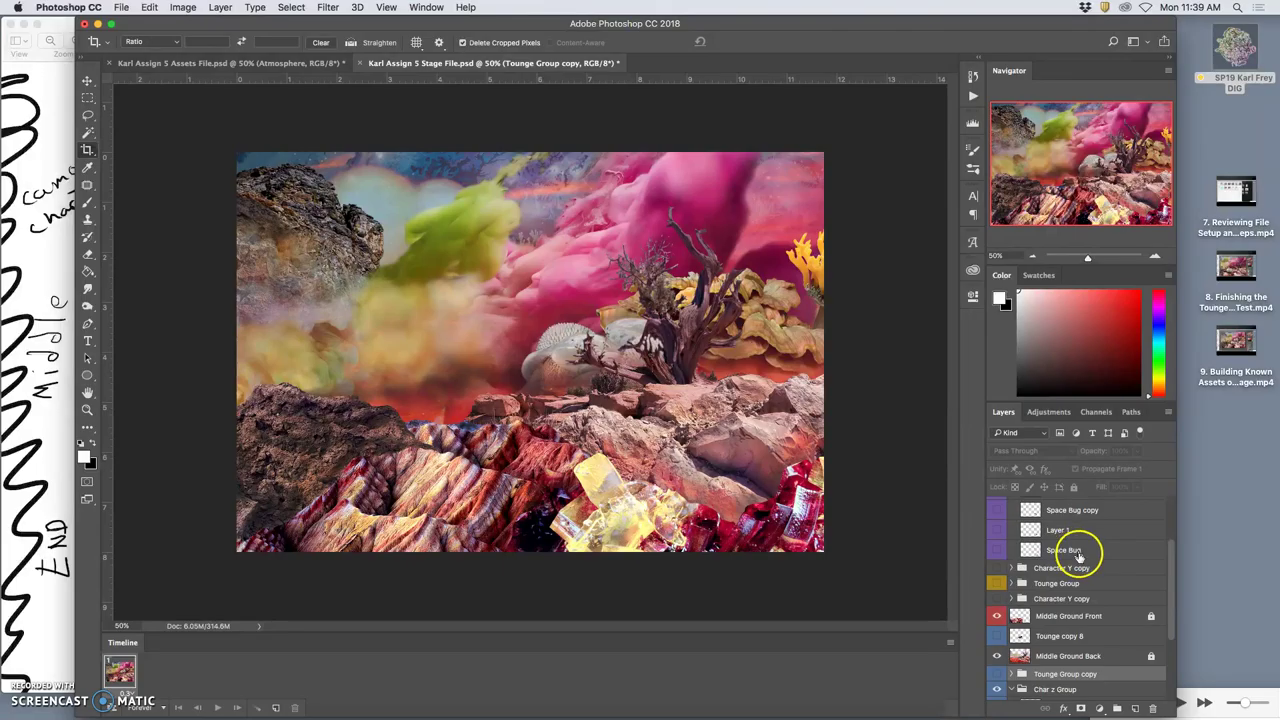
{"action": "left_click", "coordinate": [997, 568]}
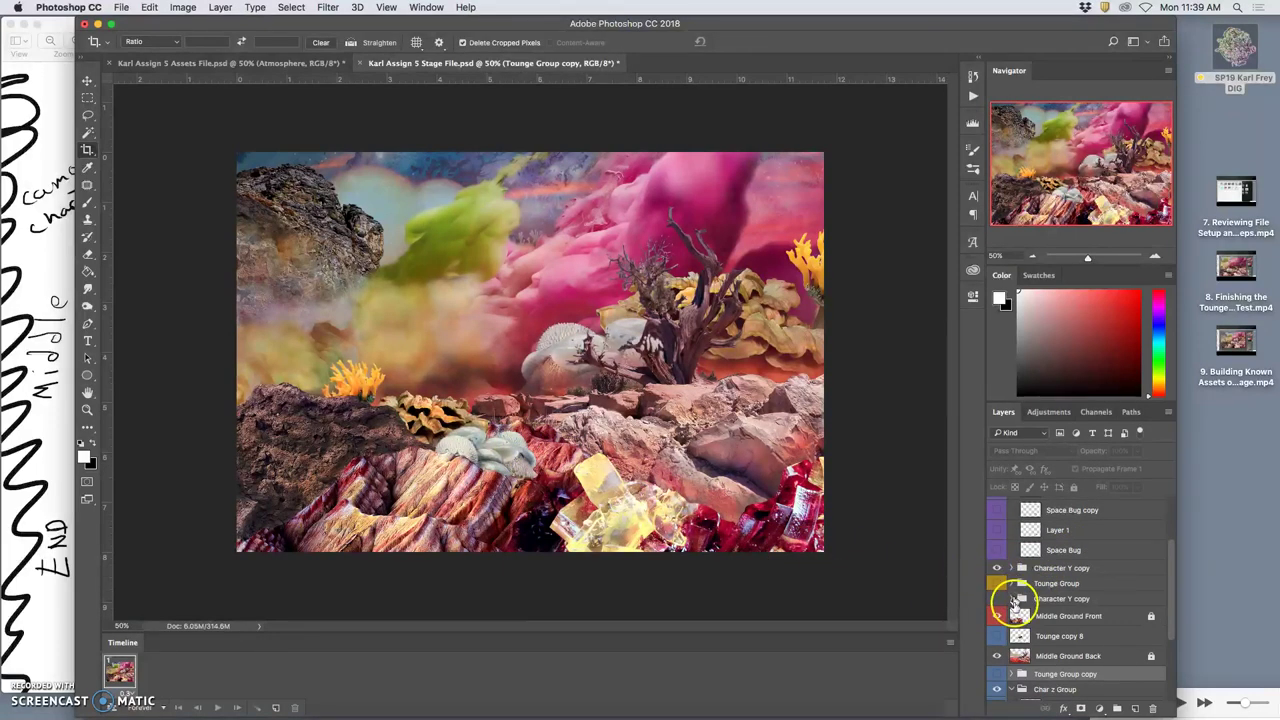
{"action": "scroll", "coordinate": [1018, 630], "scroll_direction": "down", "scroll_amount": 1}
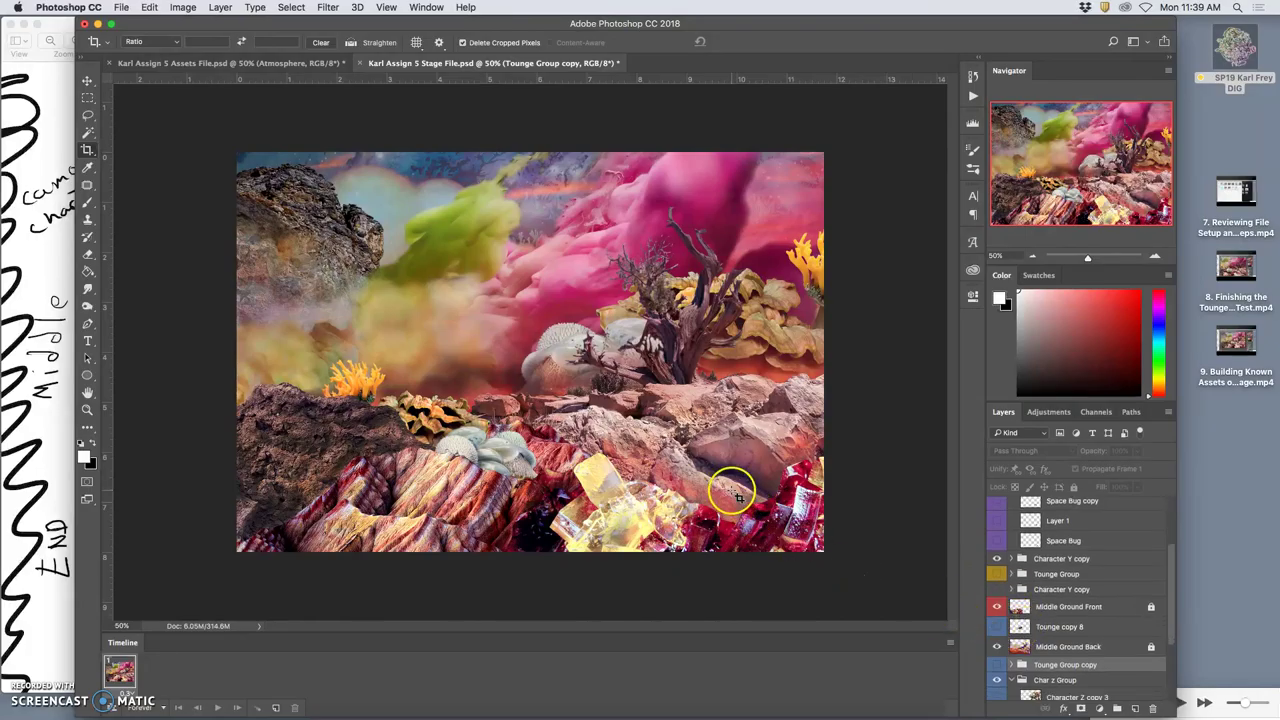
{"action": "scroll", "coordinate": [614, 423], "scroll_direction": "up", "scroll_amount": 4}
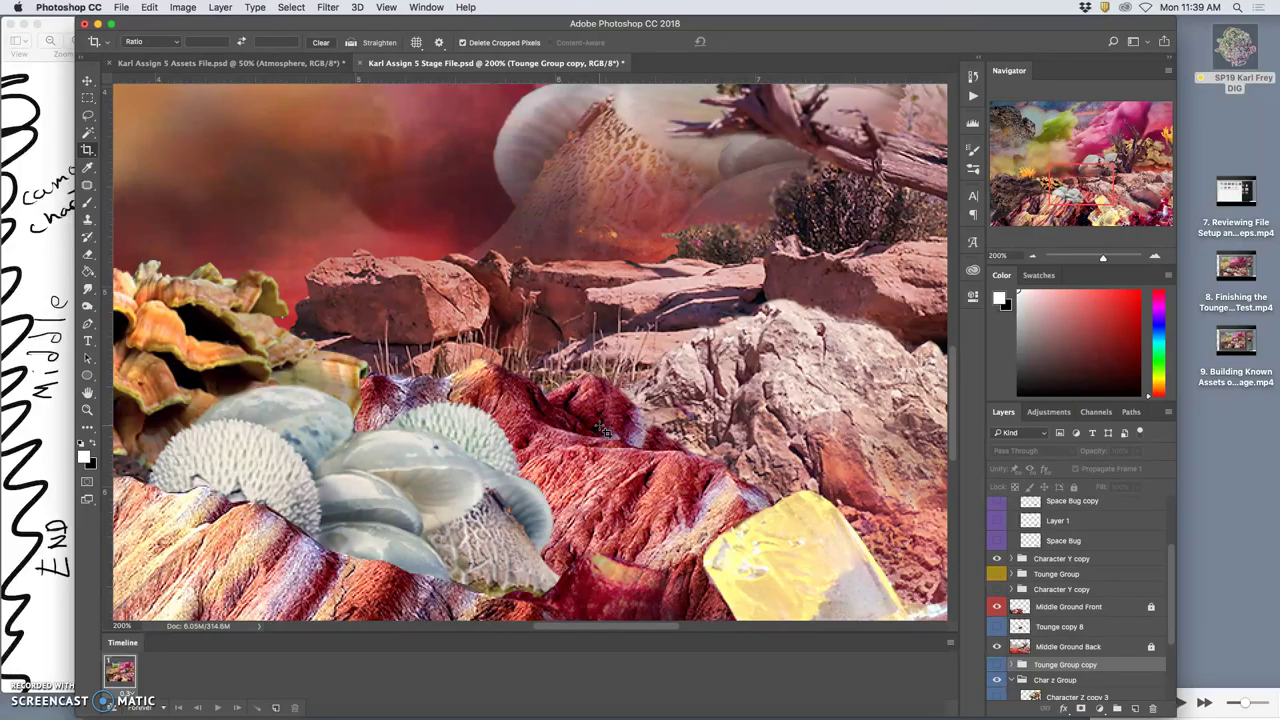
{"action": "scroll", "coordinate": [605, 432], "scroll_direction": "down", "scroll_amount": 3}
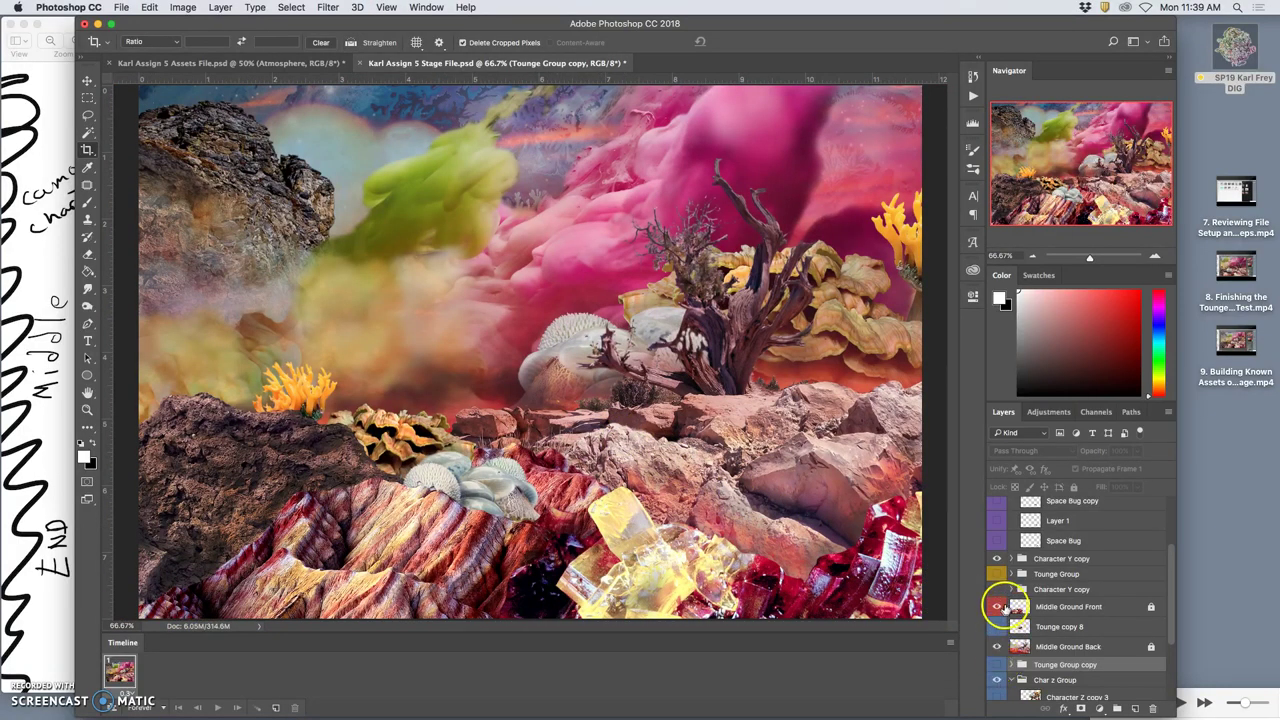
{"action": "left_click", "coordinate": [997, 559]}
{"action": "left_click", "coordinate": [997, 559]}
{"action": "left_click", "coordinate": [997, 559]}
{"action": "left_click", "coordinate": [997, 559]}
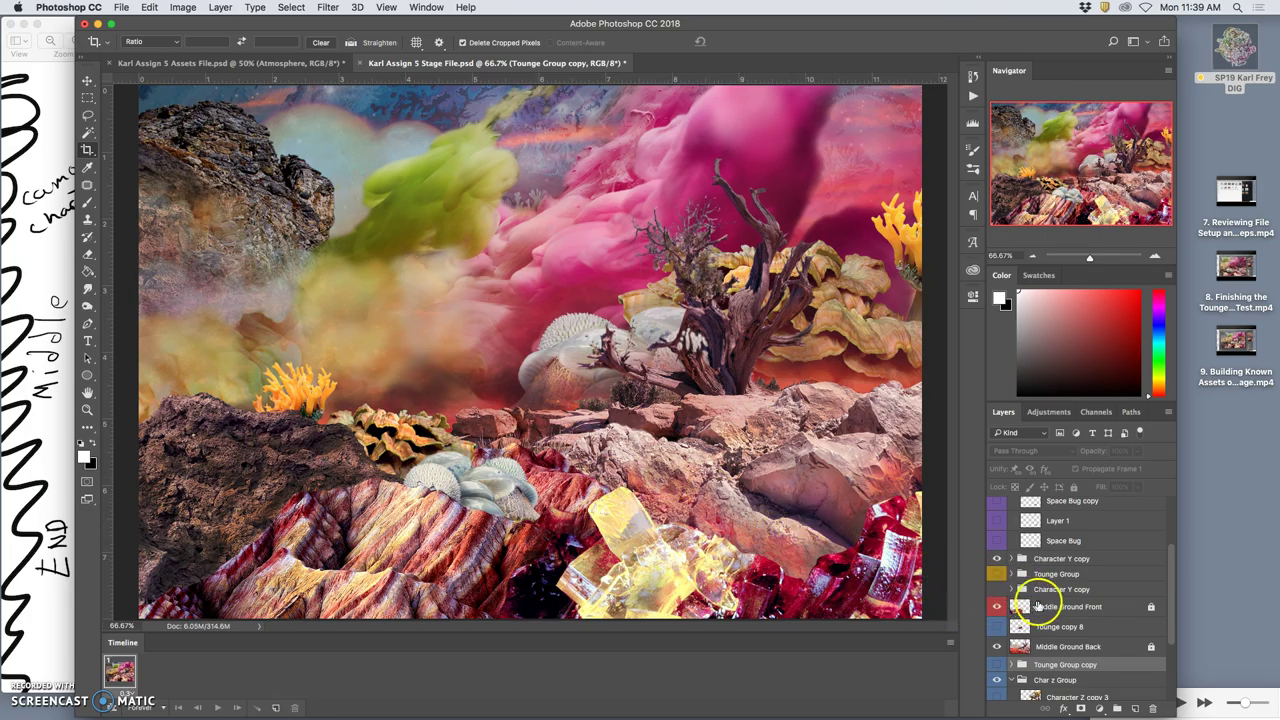
{"action": "scroll", "coordinate": [1040, 606], "scroll_direction": "up", "scroll_amount": 3}
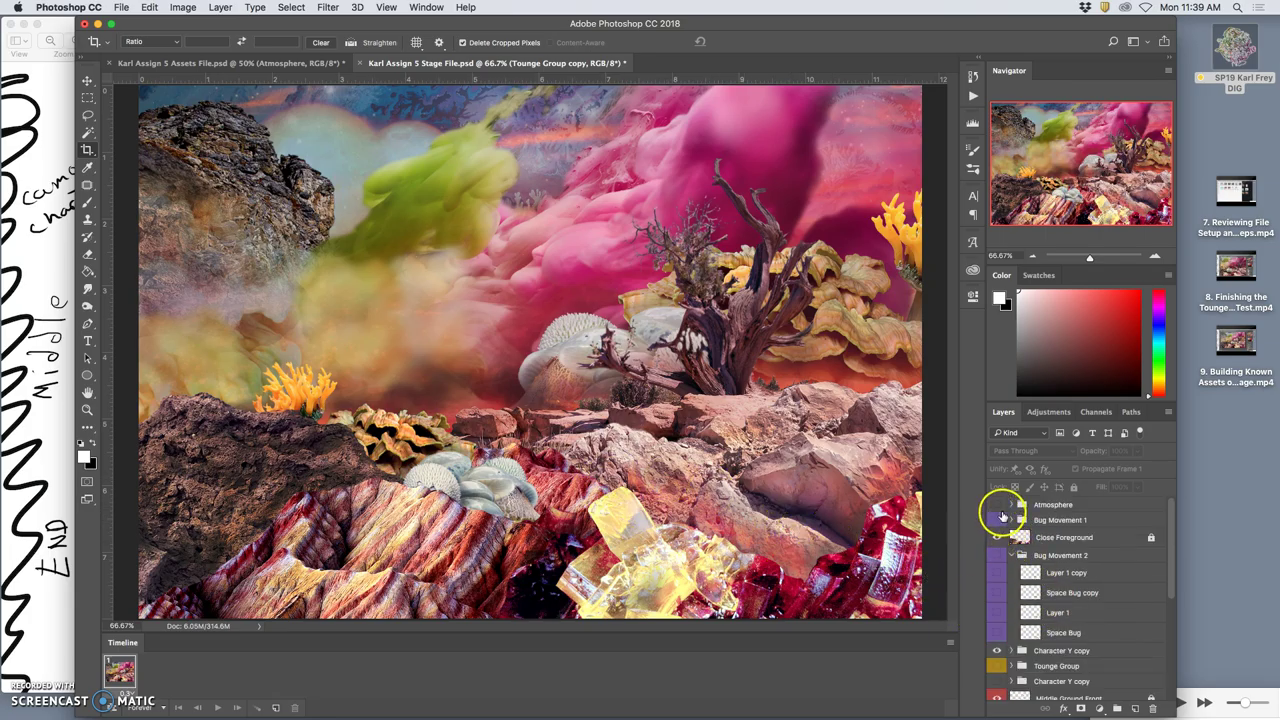
Turn on and expand the Atmosphere group, comparing the haze with color and abstract layers toggled.
{"action": "left_click", "coordinate": [998, 506]}
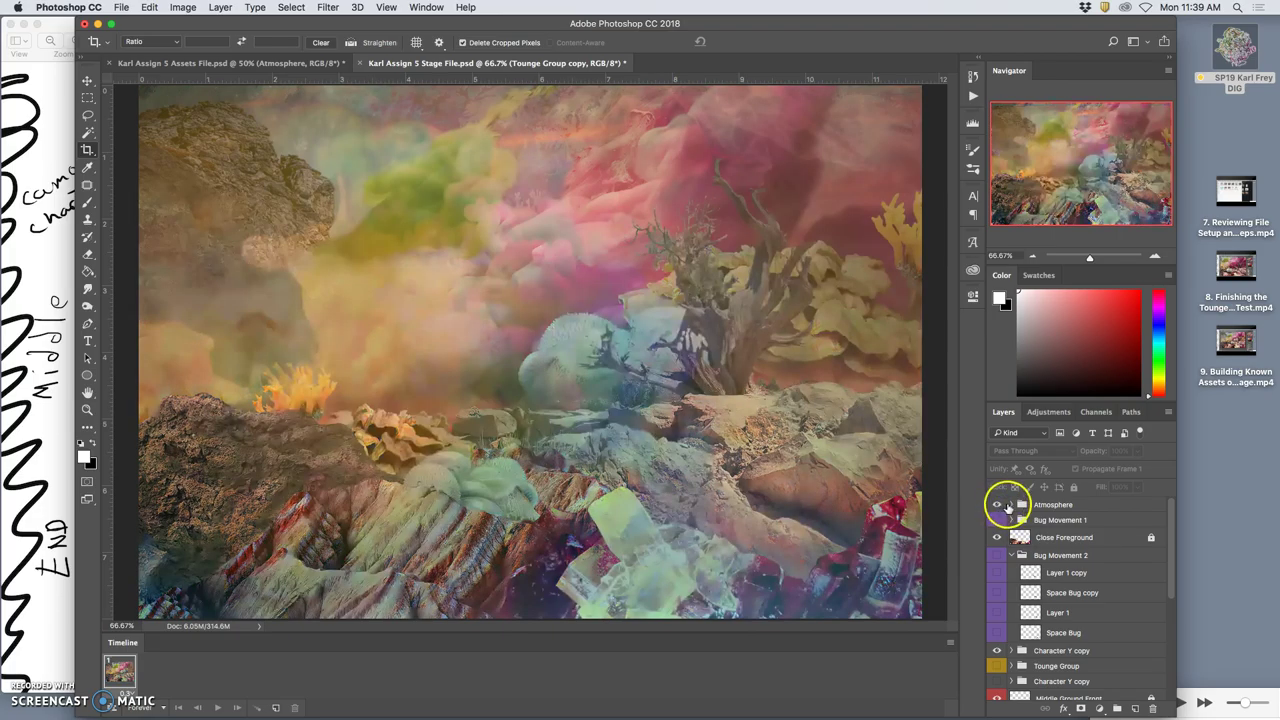
{"action": "left_click", "coordinate": [1009, 505]}
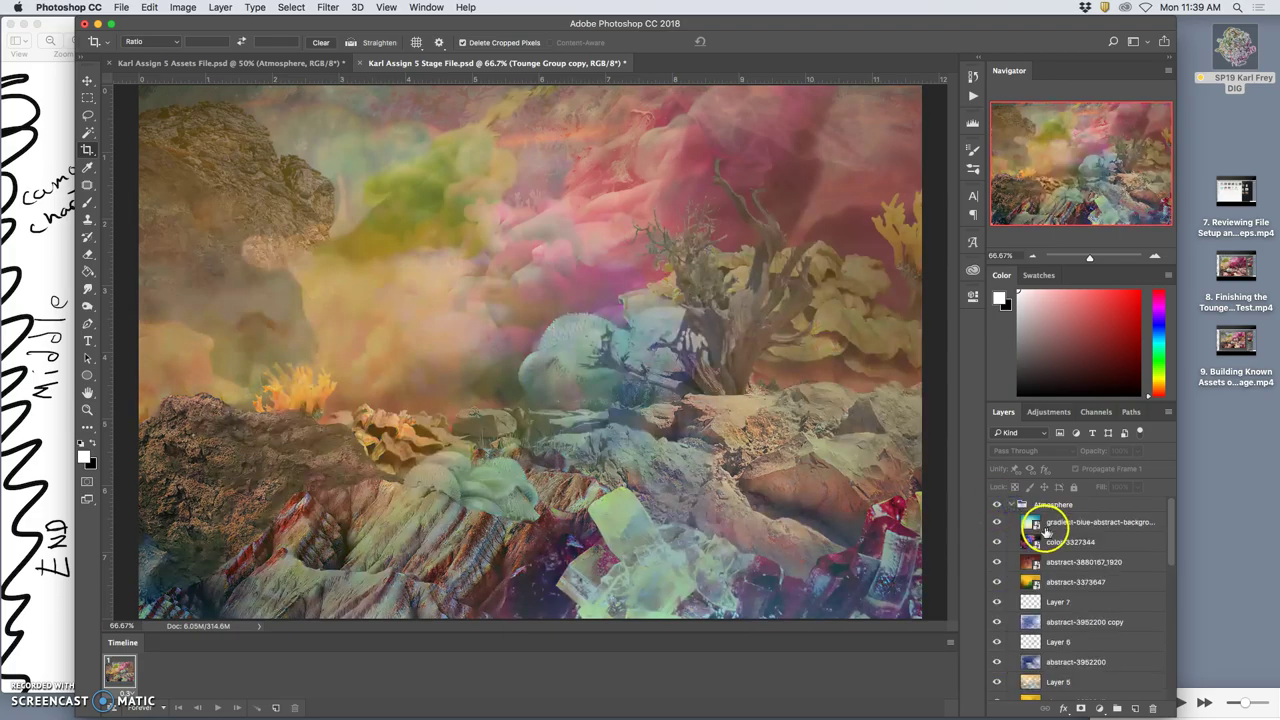
{"action": "left_click", "coordinate": [997, 541]}
{"action": "left_click", "coordinate": [997, 562]}
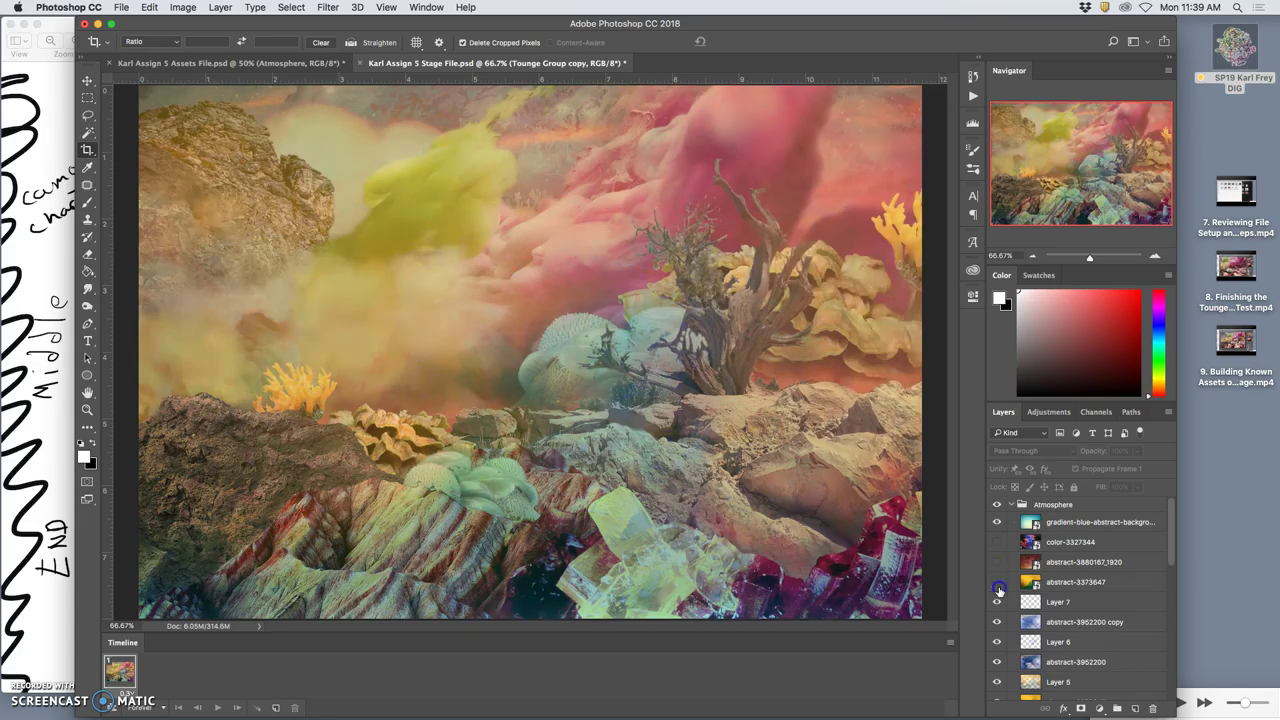
{"action": "left_click", "coordinate": [998, 585]}
{"action": "left_click", "coordinate": [999, 582]}
{"action": "left_click", "coordinate": [998, 564]}
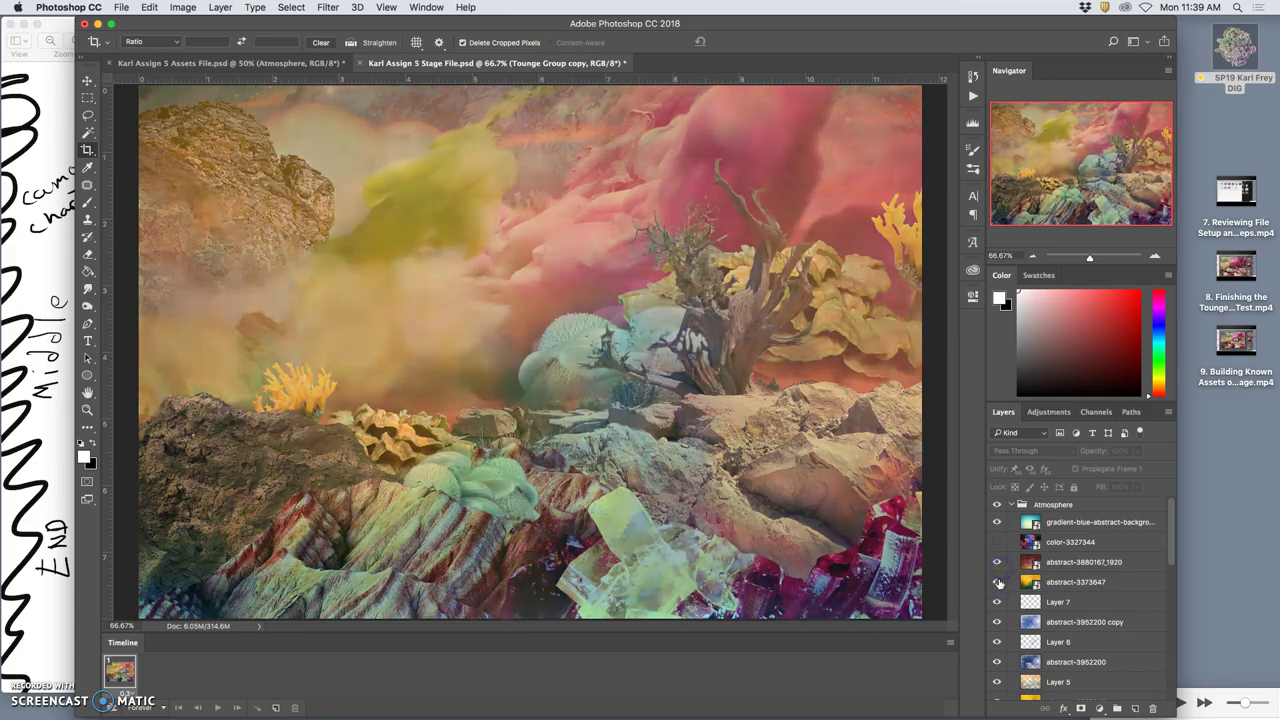
{"action": "left_click", "coordinate": [998, 581]}
{"action": "left_click", "coordinate": [998, 582]}
Hide both abstract-3952200 layers, toggle Layer 6, and restore the lower atmosphere layers.
{"action": "left_click", "coordinate": [998, 621]}
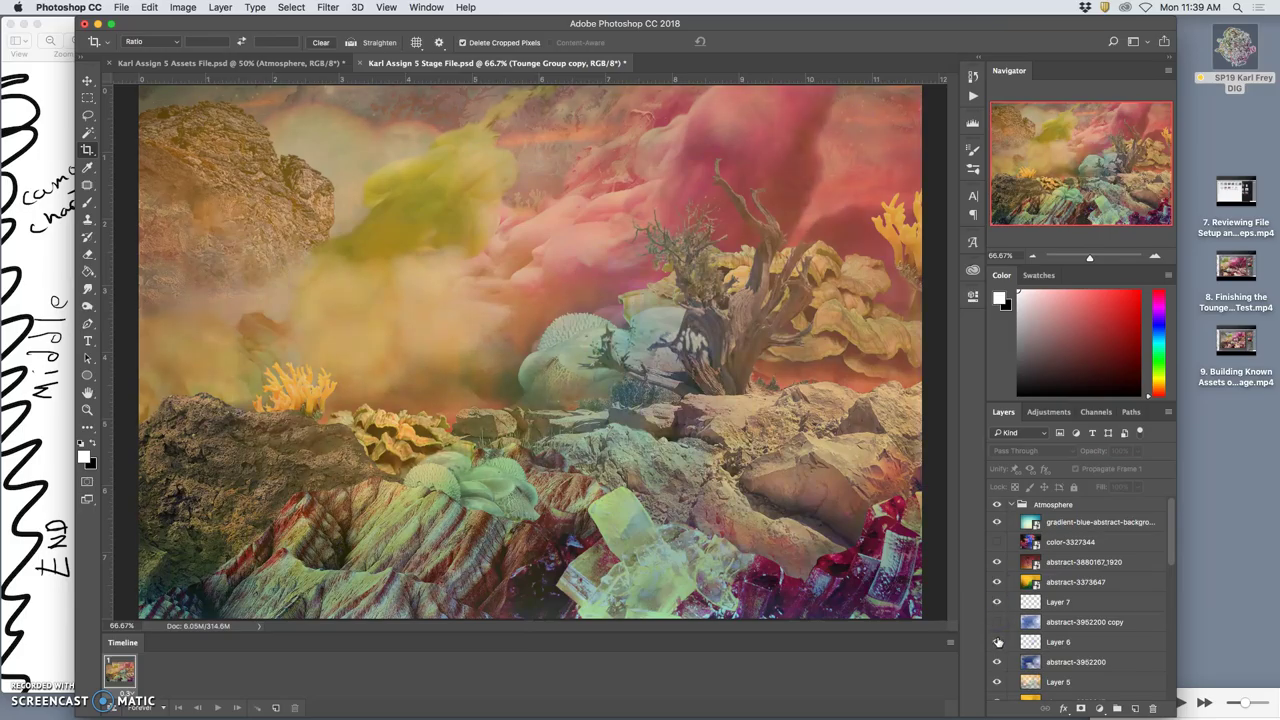
{"action": "left_click", "coordinate": [996, 663]}
{"action": "left_click", "coordinate": [1001, 645]}
{"action": "scroll", "coordinate": [1000, 634], "scroll_direction": "down", "scroll_amount": 3}
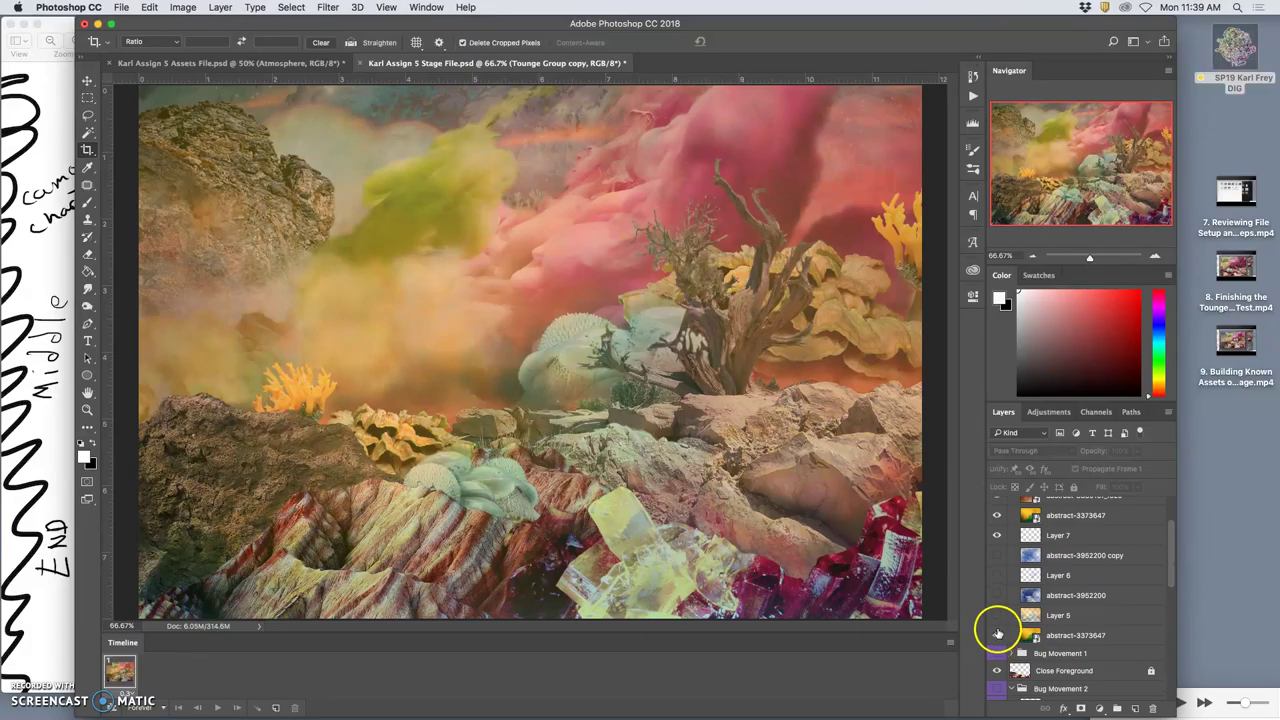
{"action": "left_click", "coordinate": [998, 635]}
{"action": "left_click", "coordinate": [998, 634]}
{"action": "left_click_drag", "start_coordinate": [998, 634], "coordinate": [998, 586]}
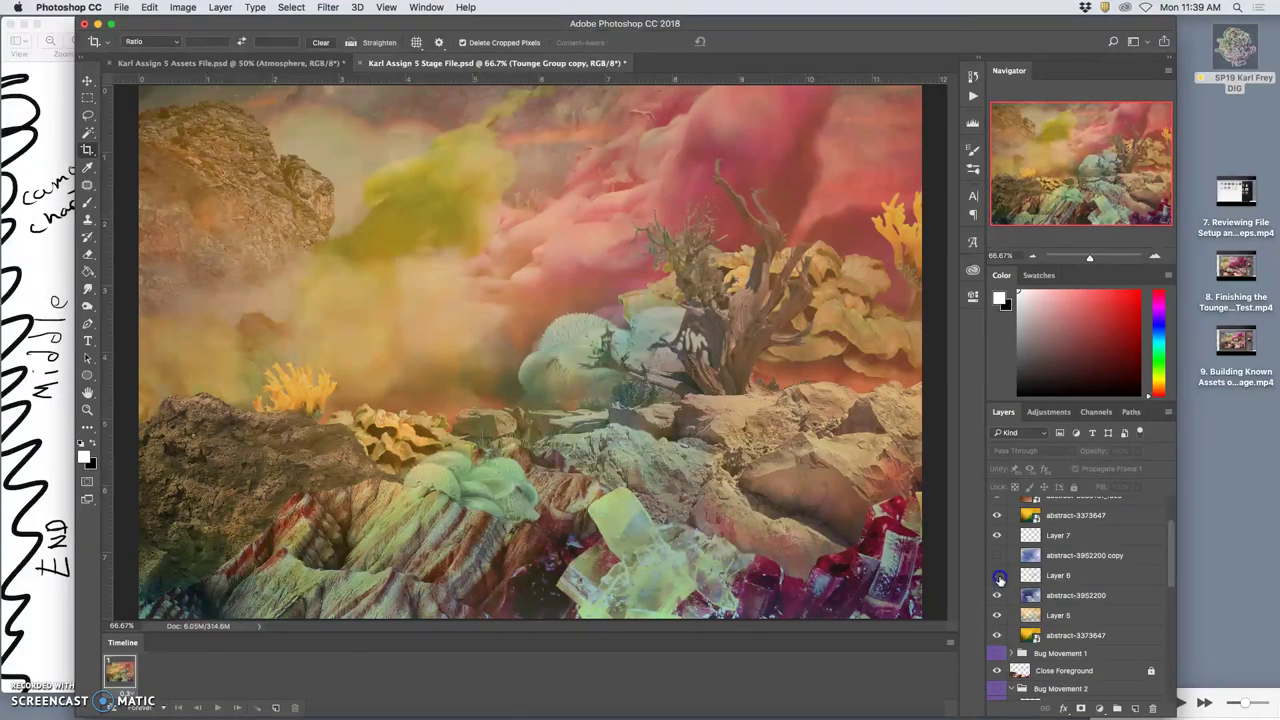
Delete Layer 6 and Layer 7, keeping the abstract-3952200 copy layer visible.
{"action": "left_click", "coordinate": [1067, 577]}
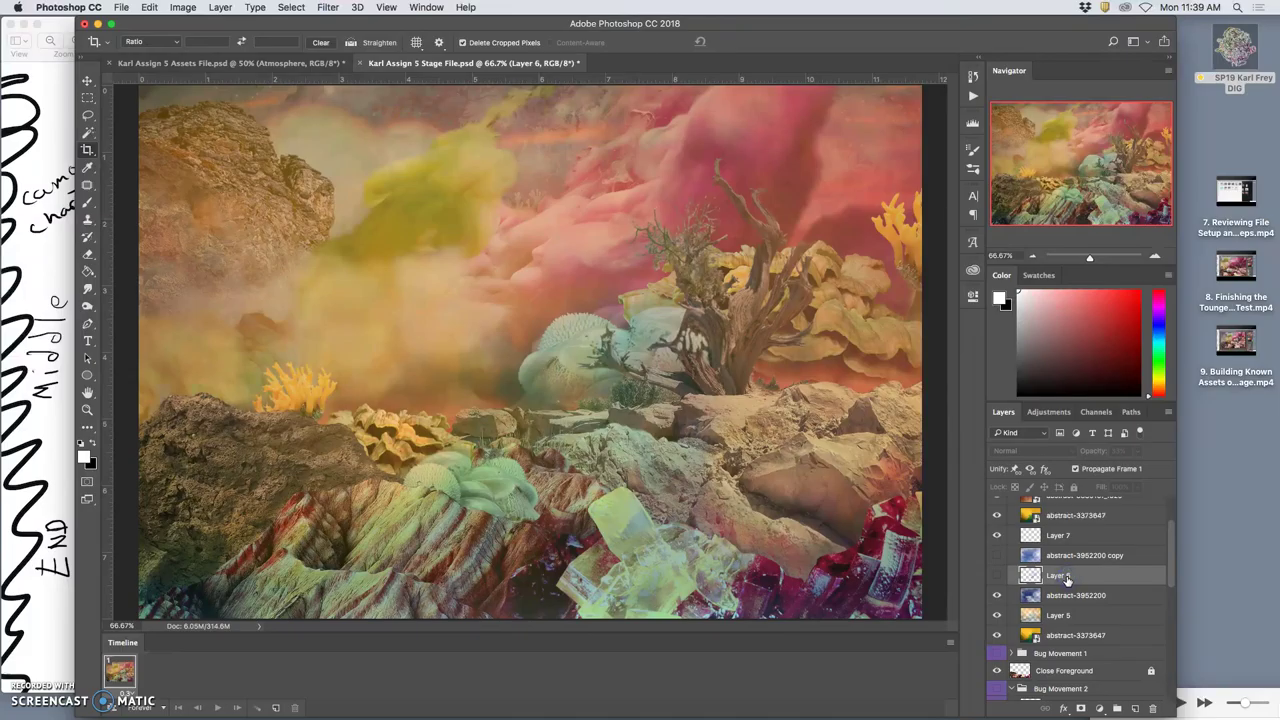
{"action": "key", "text": "Delete"}
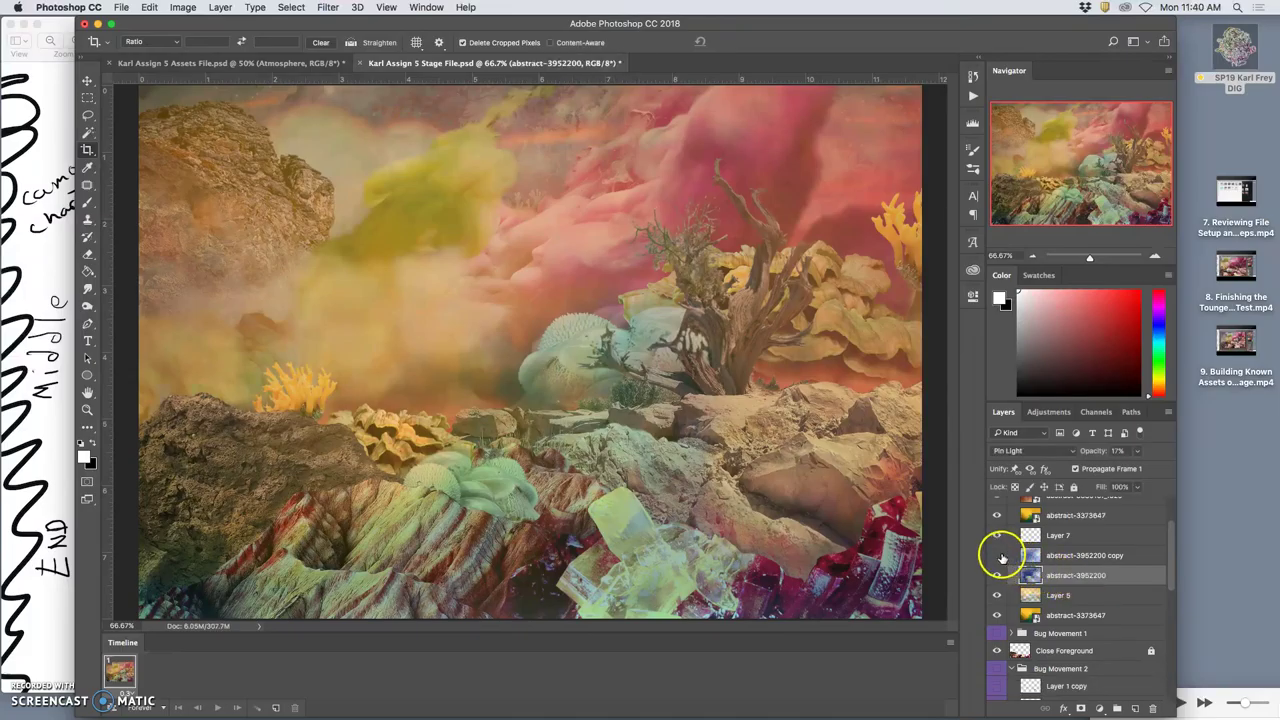
{"action": "left_click", "coordinate": [996, 554]}
{"action": "left_click", "coordinate": [1038, 537]}
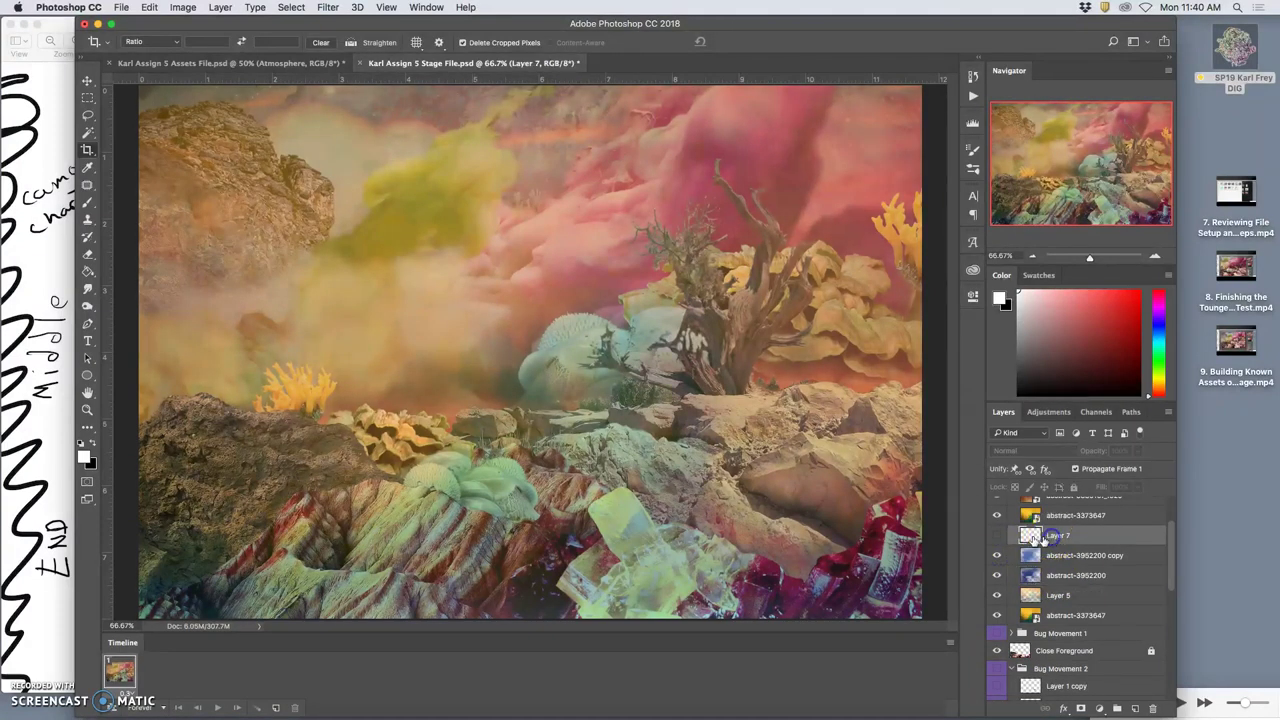
{"action": "left_click", "coordinate": [996, 536]}
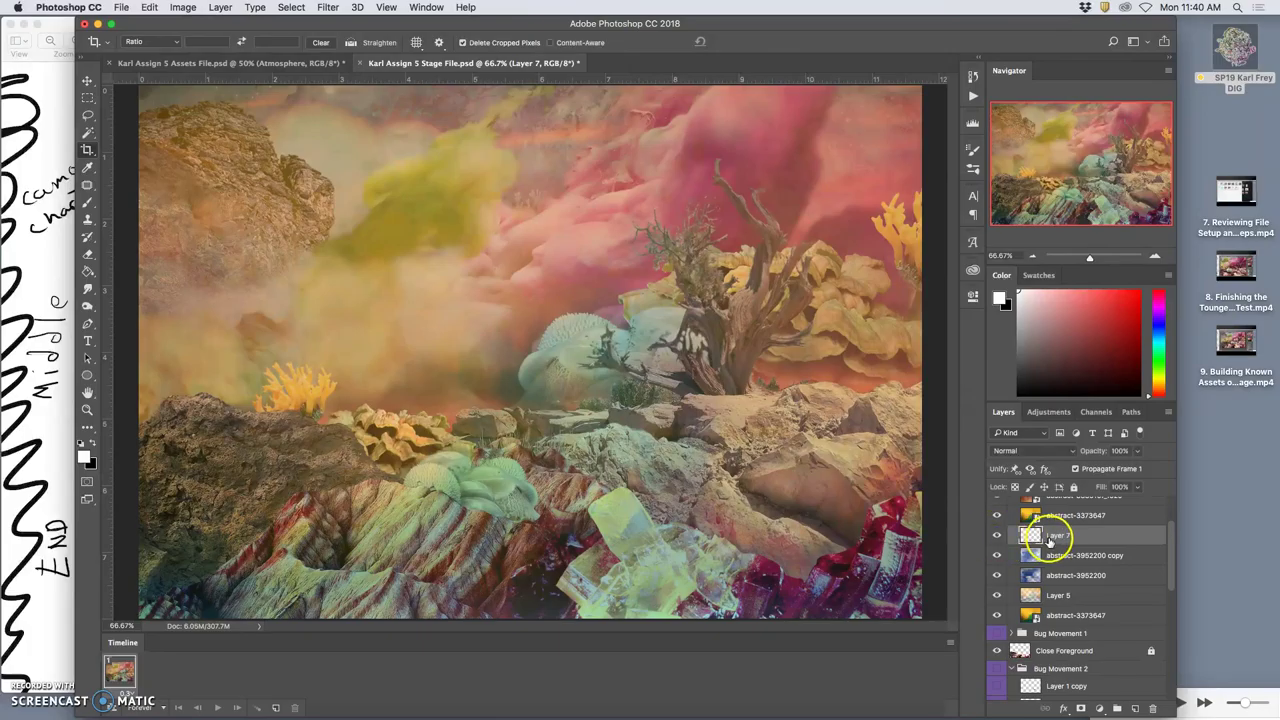
{"action": "key", "text": "Delete"}
Compare the scene with and without the abstract-3952200 copy soft light haze.
{"action": "left_click", "coordinate": [996, 535]}
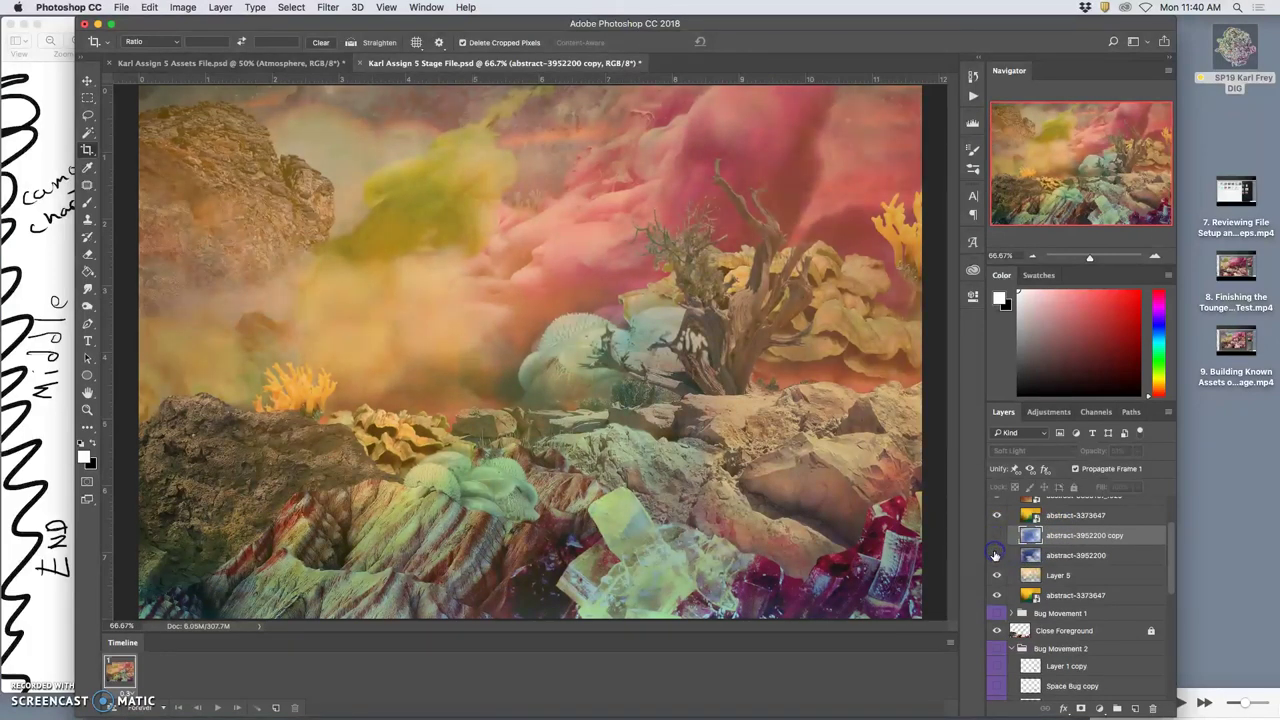
{"action": "left_click", "coordinate": [996, 536]}
{"action": "left_click", "coordinate": [996, 535]}
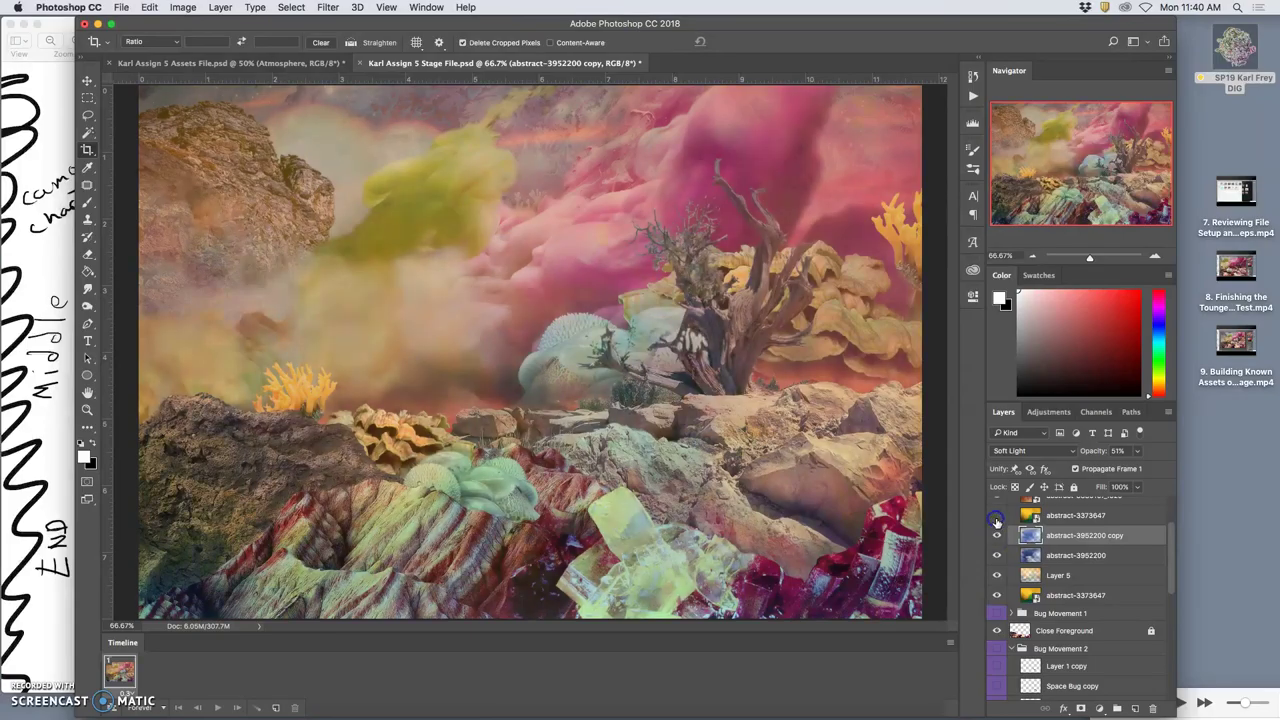
{"action": "left_click", "coordinate": [996, 535]}
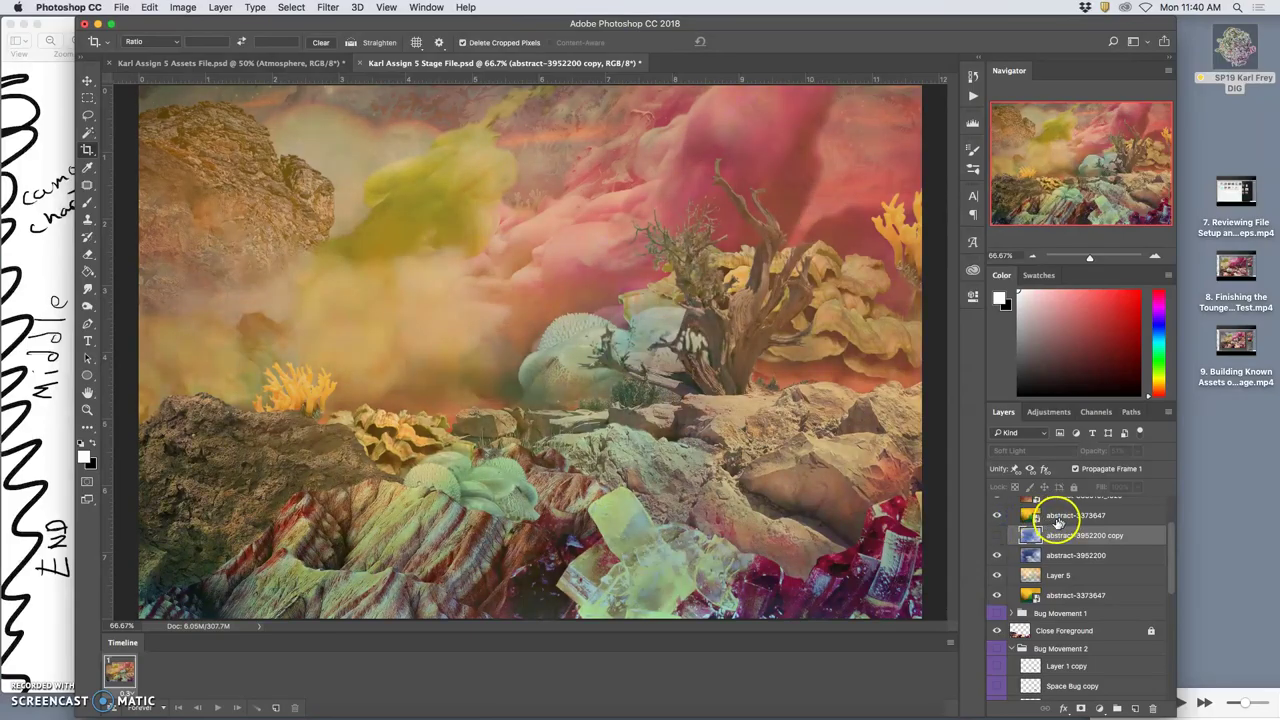
Compare the scene with abstract-3880167_1920 and abstract-3373647 hidden and shown.
{"action": "left_click", "coordinate": [1064, 516]}
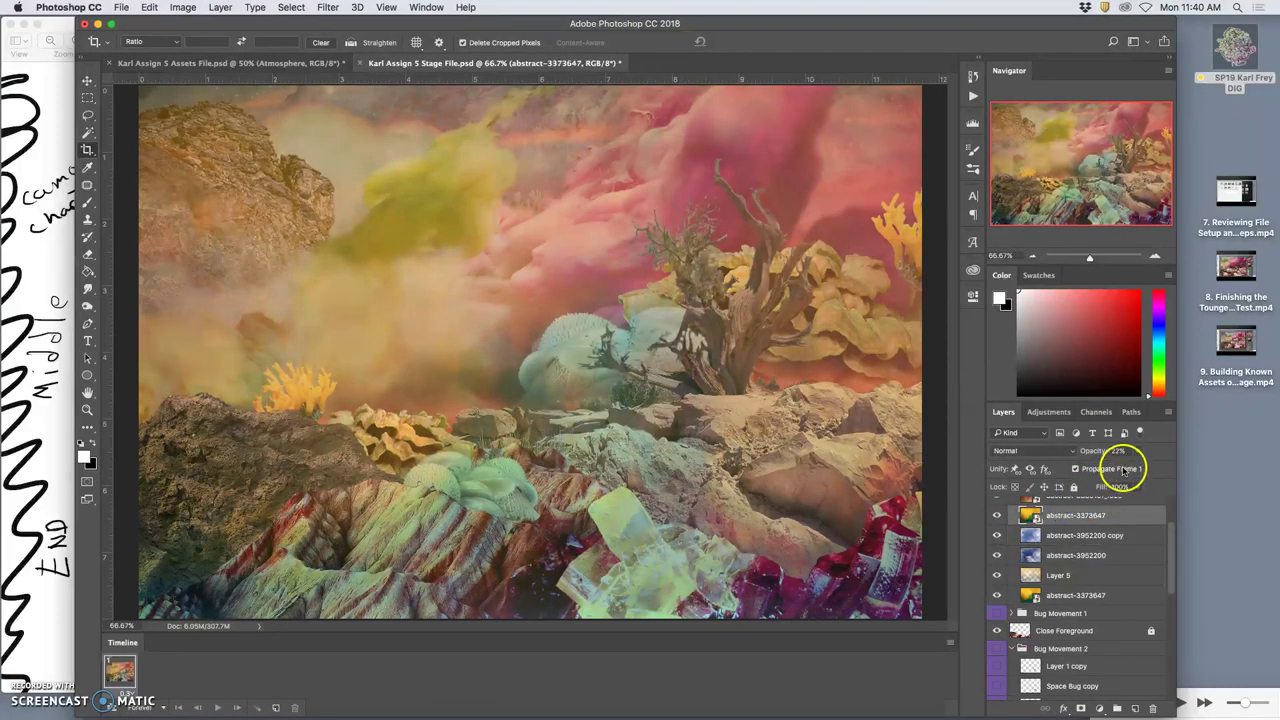
{"action": "scroll", "coordinate": [1062, 530], "scroll_direction": "up", "scroll_amount": 1}
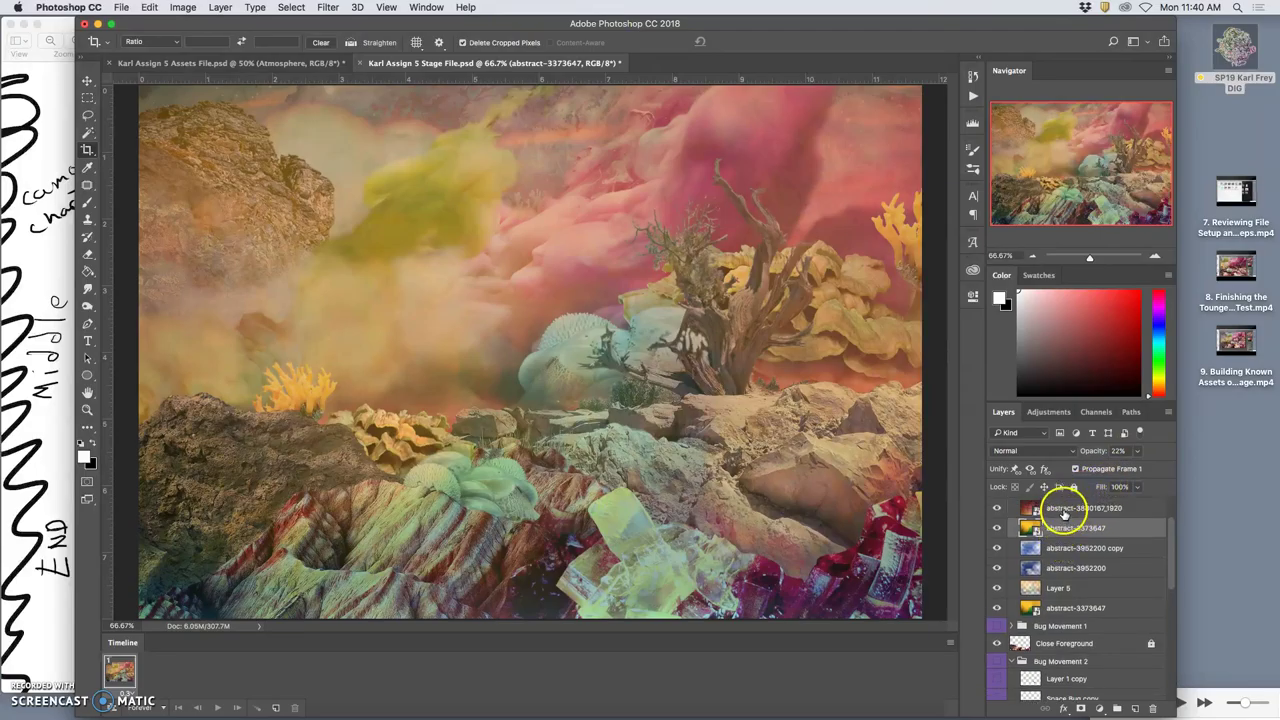
{"action": "left_click", "coordinate": [1064, 508]}
{"action": "scroll", "coordinate": [1082, 514], "scroll_direction": "up", "scroll_amount": 1}
{"action": "left_click_drag", "start_coordinate": [1076, 515], "coordinate": [998, 512]}
{"action": "left_click", "coordinate": [998, 527]}
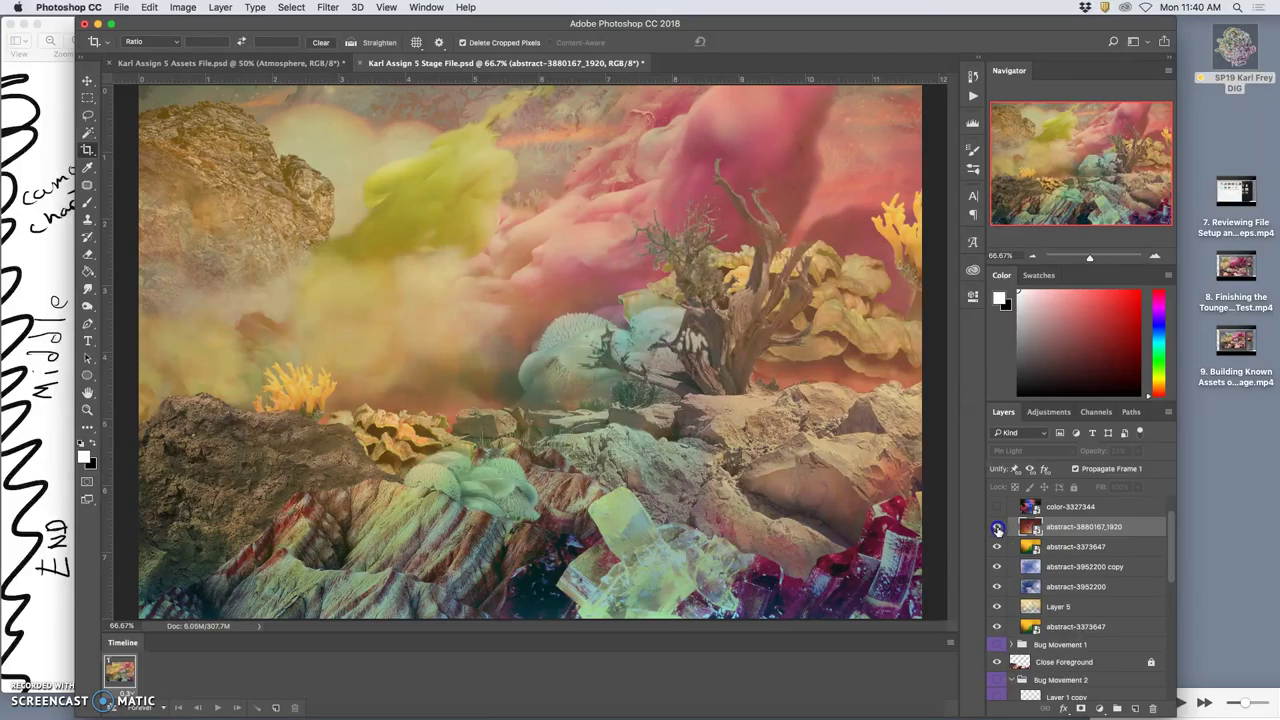
{"action": "left_click", "coordinate": [997, 528]}
{"action": "left_click_drag", "start_coordinate": [997, 546], "coordinate": [1035, 550]}
{"action": "left_click", "coordinate": [997, 546]}
Set abstract-3373647 to 10% opacity, then show abstract-3880167_1920 and color-3327344.
{"action": "left_click", "coordinate": [1075, 547]}
{"action": "left_click", "coordinate": [1136, 452]}
{"action": "left_click_drag", "start_coordinate": [1117, 466], "coordinate": [1107, 468]}
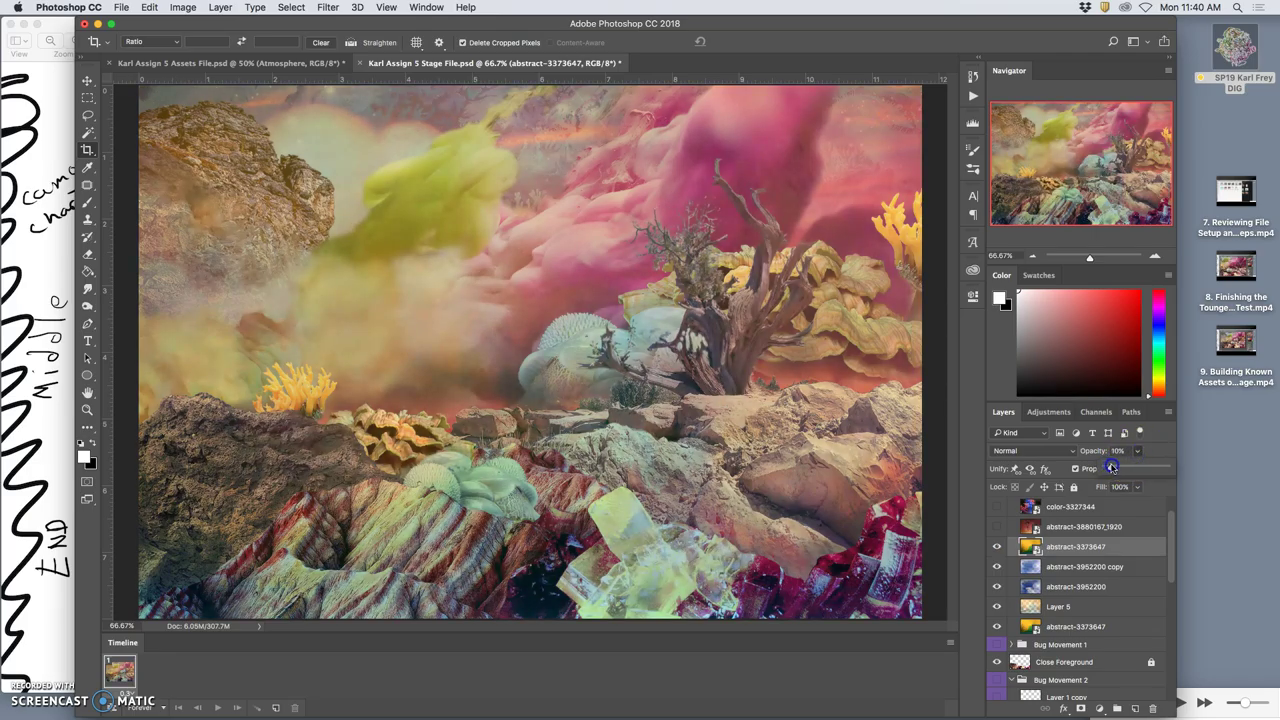
{"action": "left_click", "coordinate": [996, 528]}
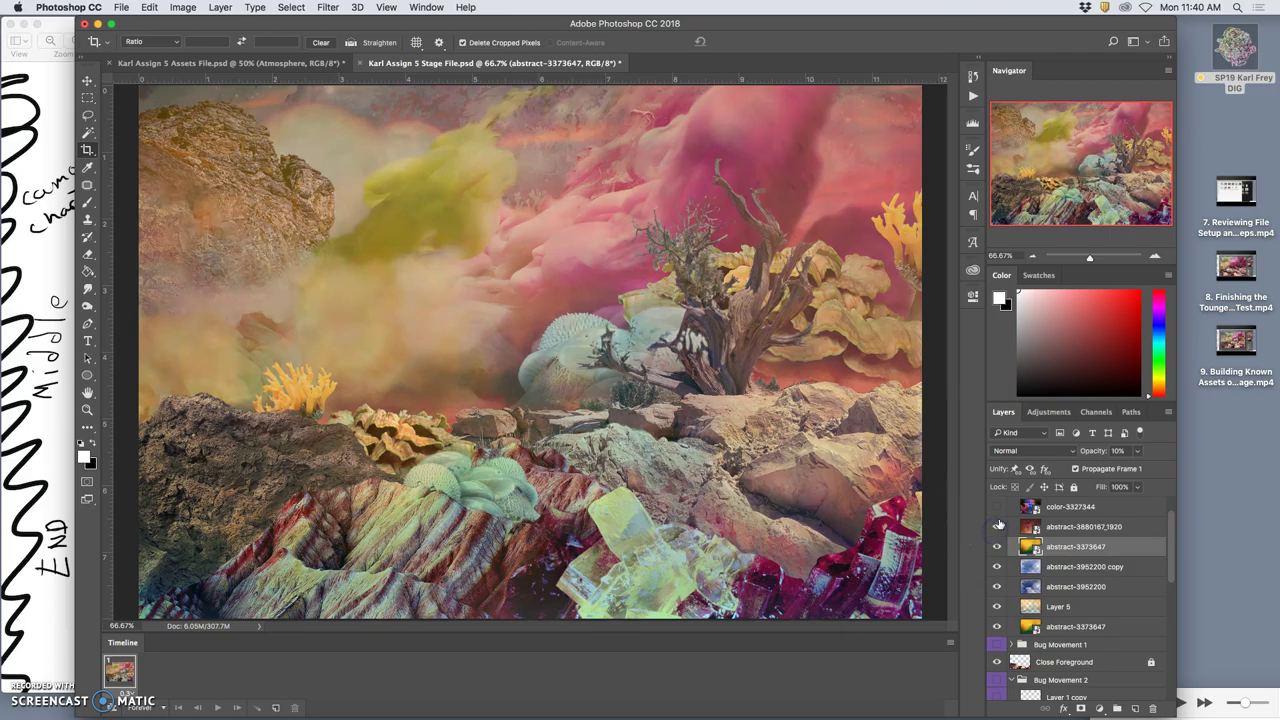
{"action": "left_click", "coordinate": [997, 508]}
{"action": "left_click", "coordinate": [1046, 508]}
Rasterize the color-3327344 smoke layer and soften it with a low-radius Gaussian Blur.
{"action": "right_click", "coordinate": [1066, 512]}
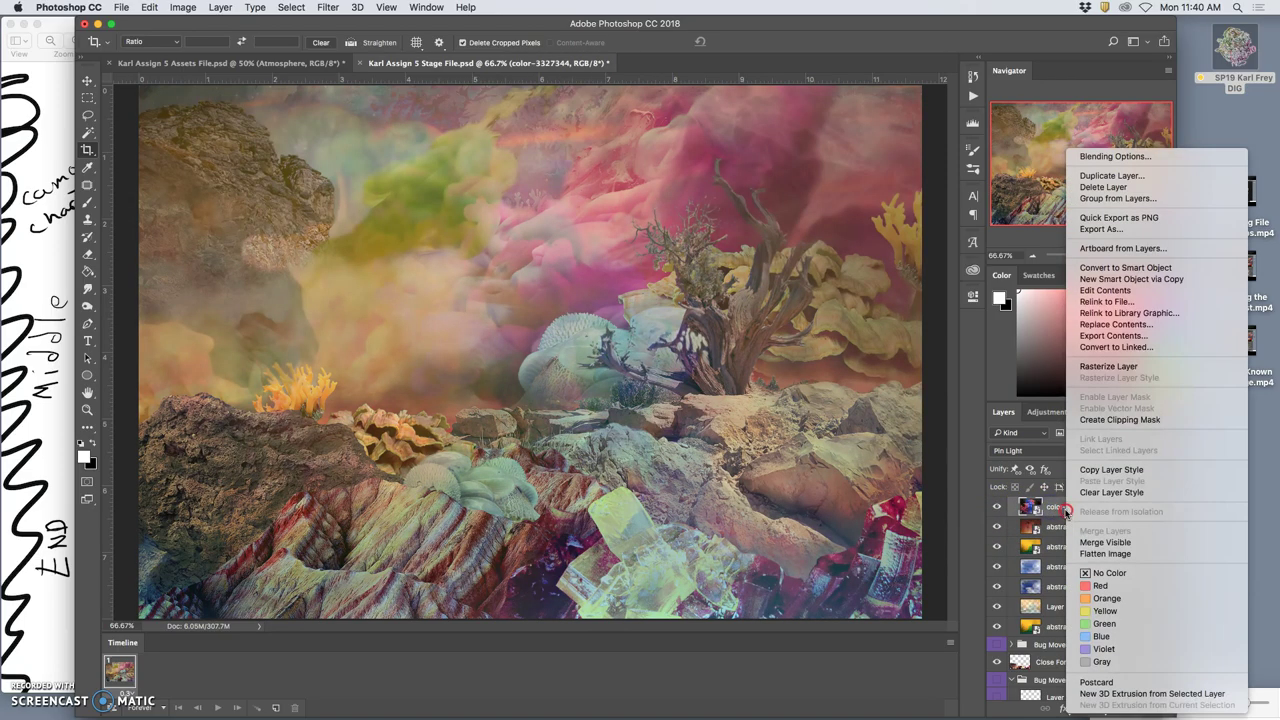
{"action": "left_click", "coordinate": [1100, 367]}
{"action": "left_click", "coordinate": [327, 7]}
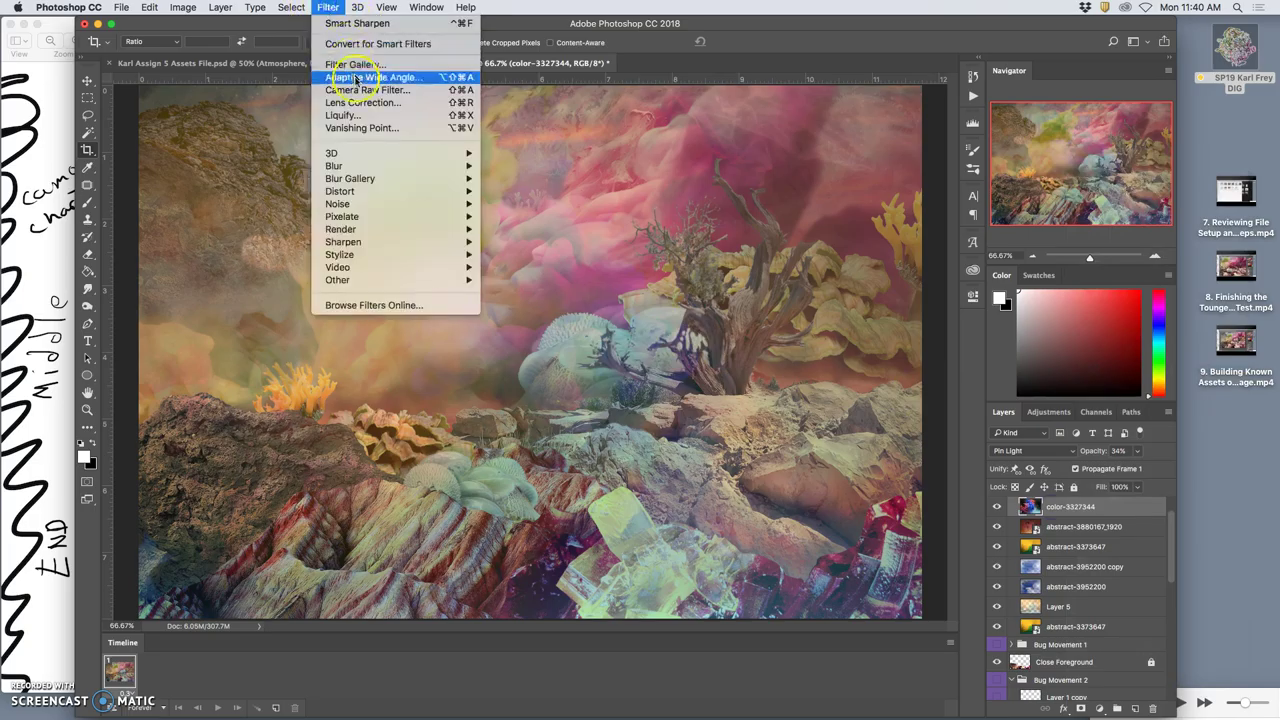
{"action": "mouse_move", "coordinate": [380, 166]}
{"action": "left_click", "coordinate": [527, 218]}
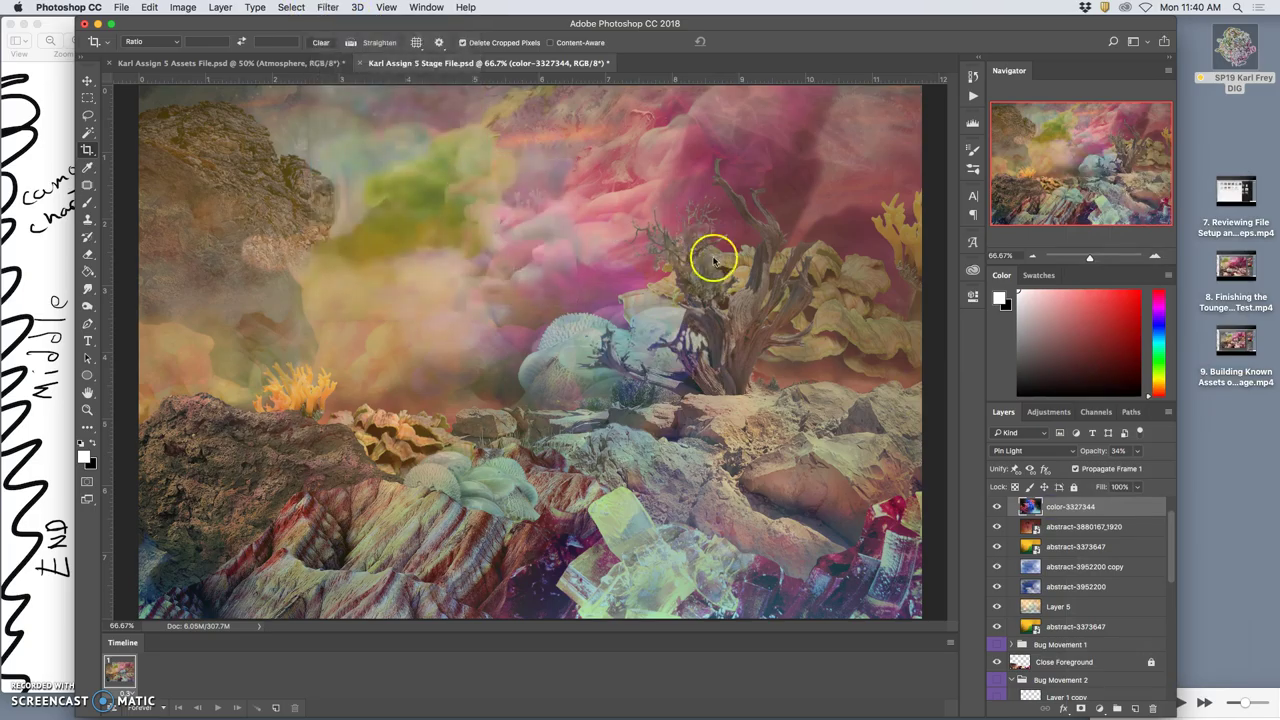
{"action": "left_click_drag", "start_coordinate": [884, 388], "coordinate": [861, 392]}
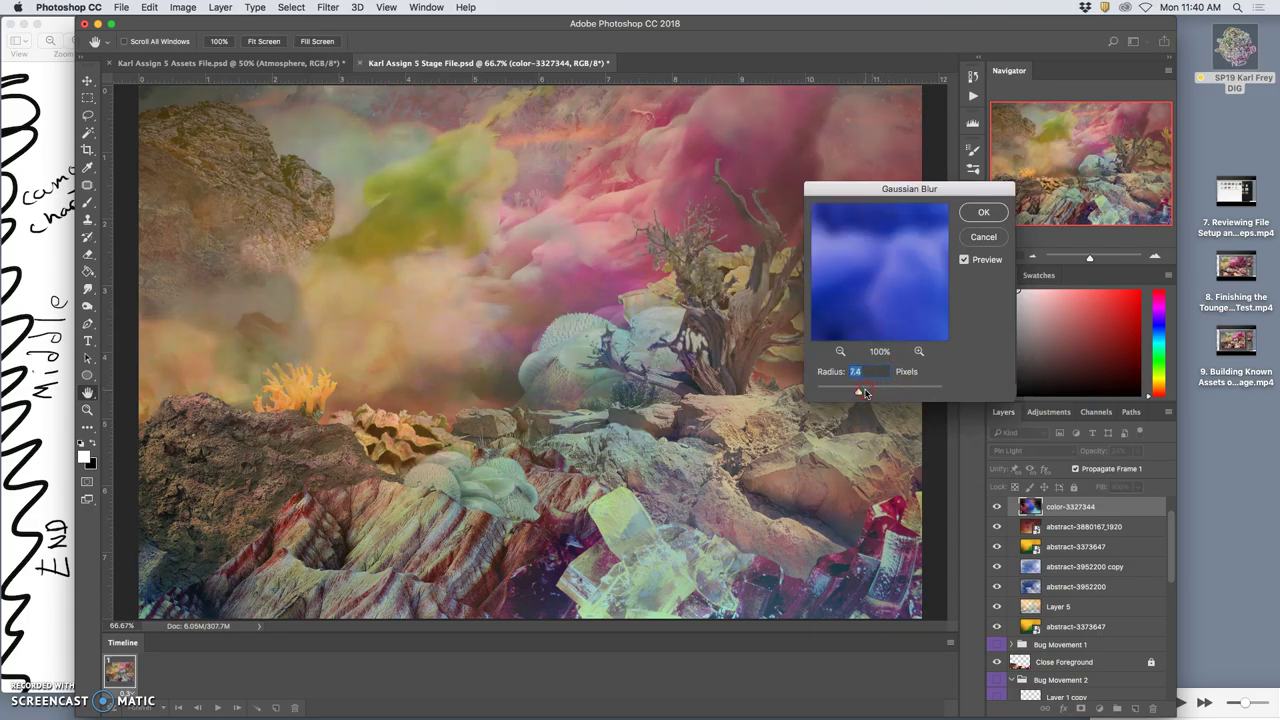
{"action": "left_click", "coordinate": [983, 212]}
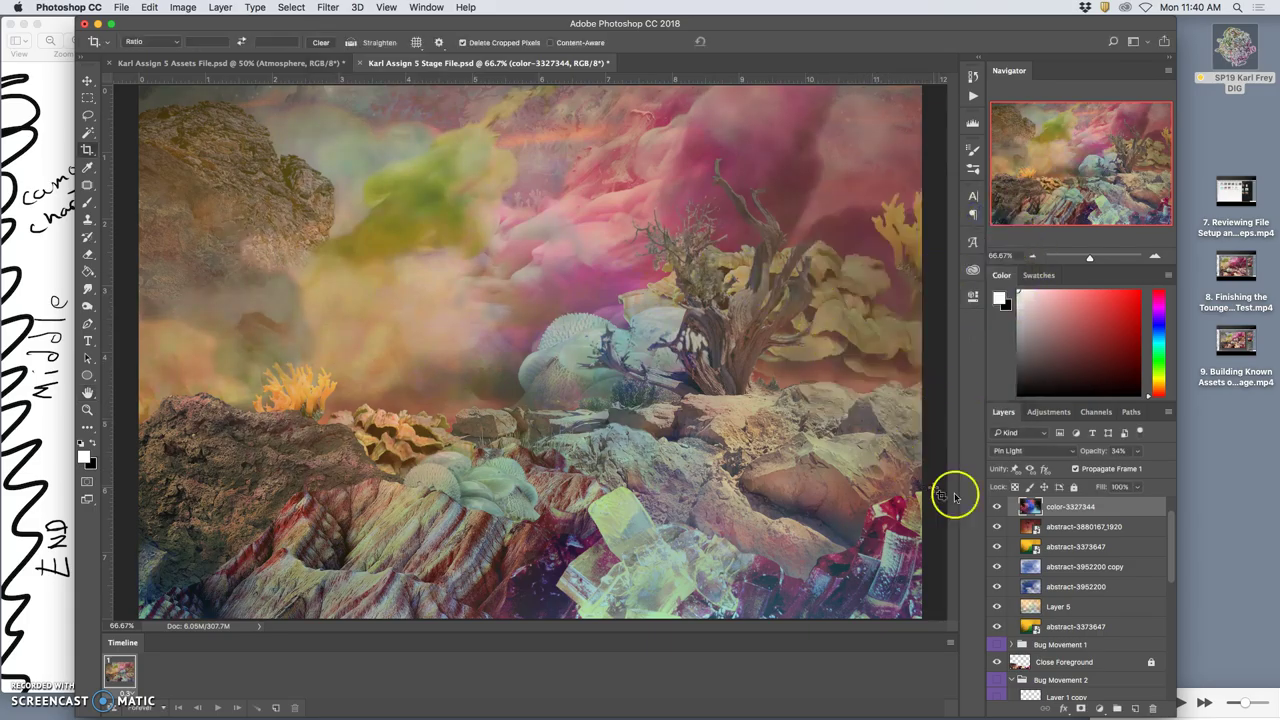
Check the gradient atmosphere layer, collapse the Atmosphere group, and show all open windows.
{"action": "scroll", "coordinate": [1030, 522], "scroll_direction": "up", "scroll_amount": 2}
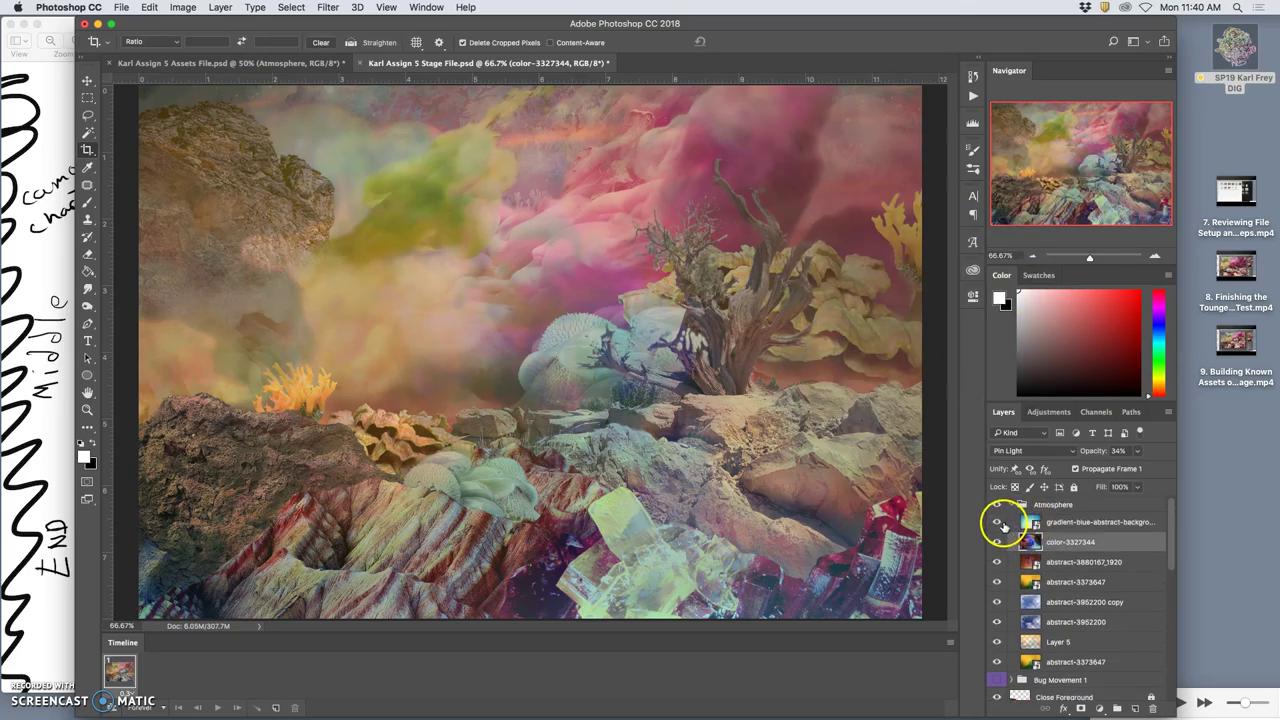
{"action": "left_click", "coordinate": [997, 522]}
{"action": "left_click", "coordinate": [997, 522]}
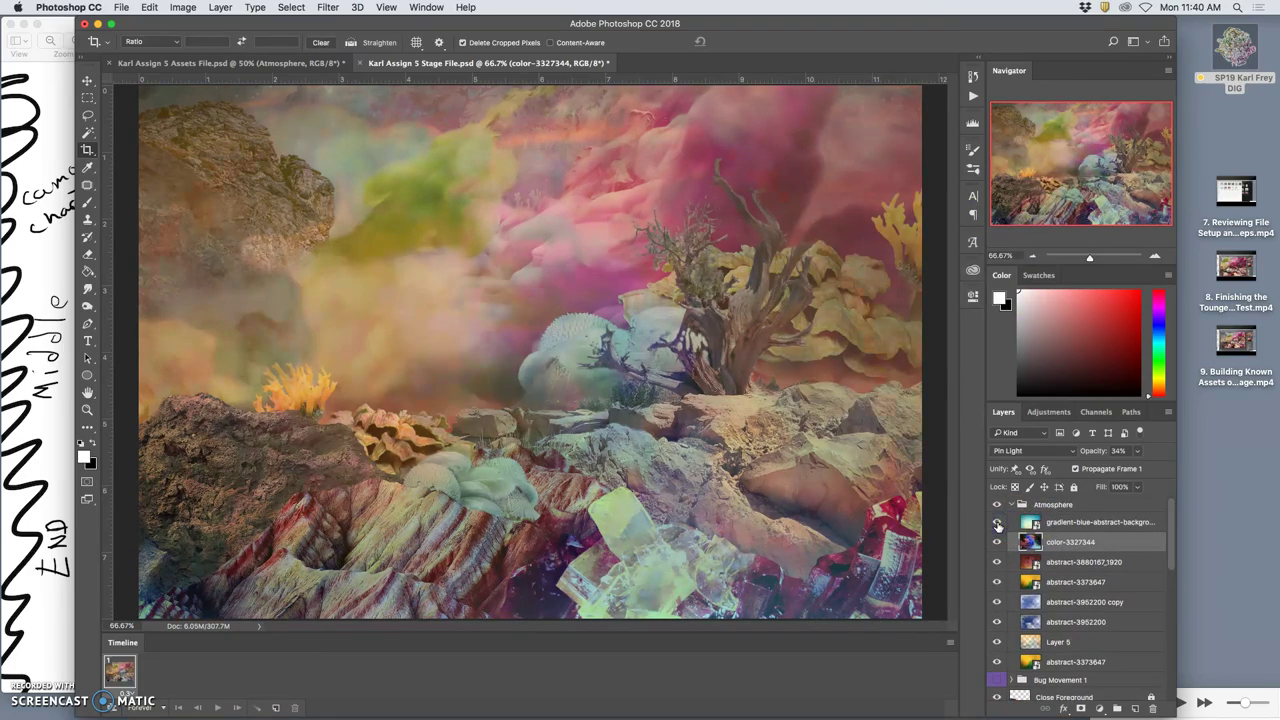
{"action": "left_click", "coordinate": [1011, 505]}
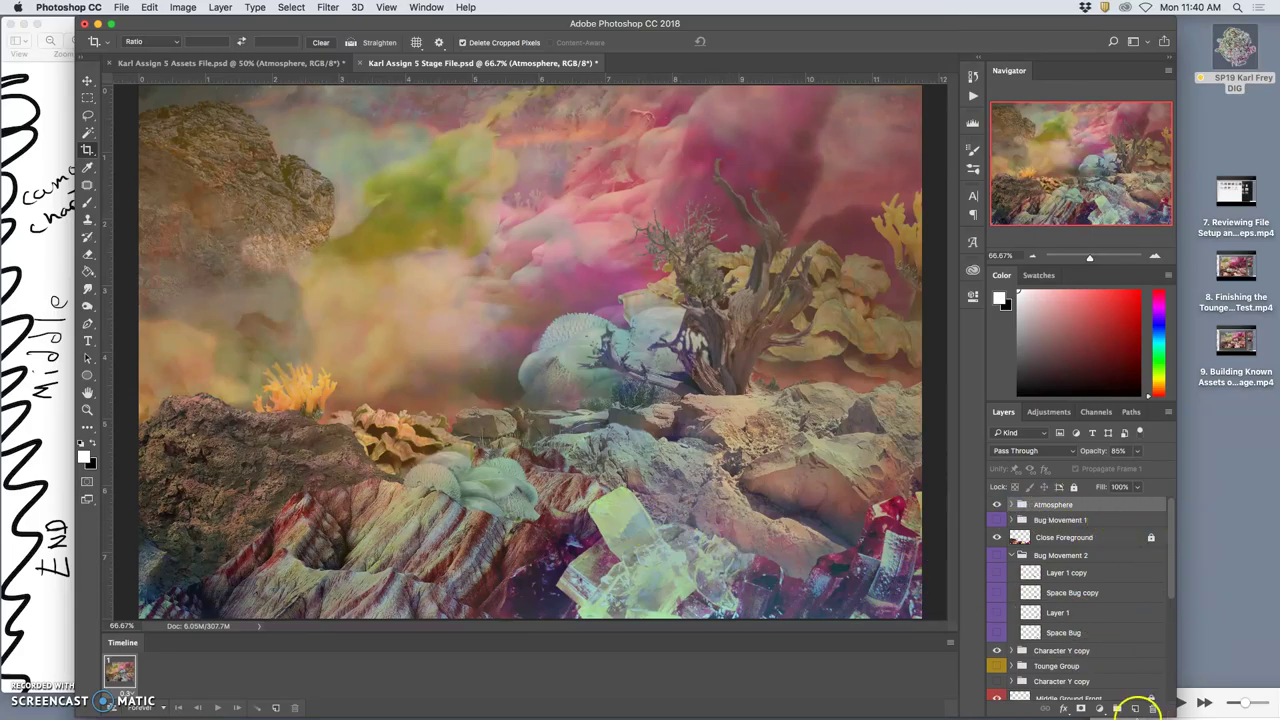
{"action": "mouse_move", "coordinate": [1112, 710]}
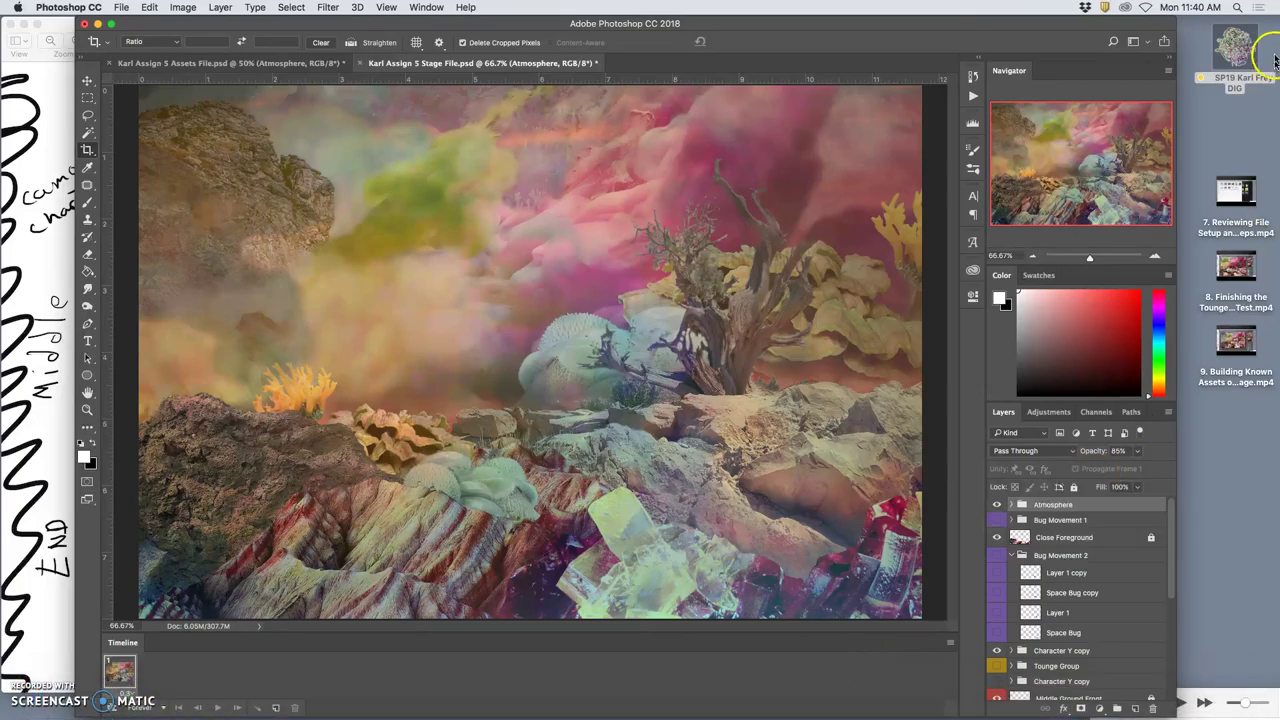
{"action": "key", "text": "F3"}
{"action": "key", "text": "F3"}
{"action": "key", "text": "F3"}
{"action": "key", "text": "F3"}
Browse from the desktop course folder into Assignment #5's Assets Folder.
{"action": "left_click", "coordinate": [1240, 45]}
{"action": "double_click", "coordinate": [1240, 45]}
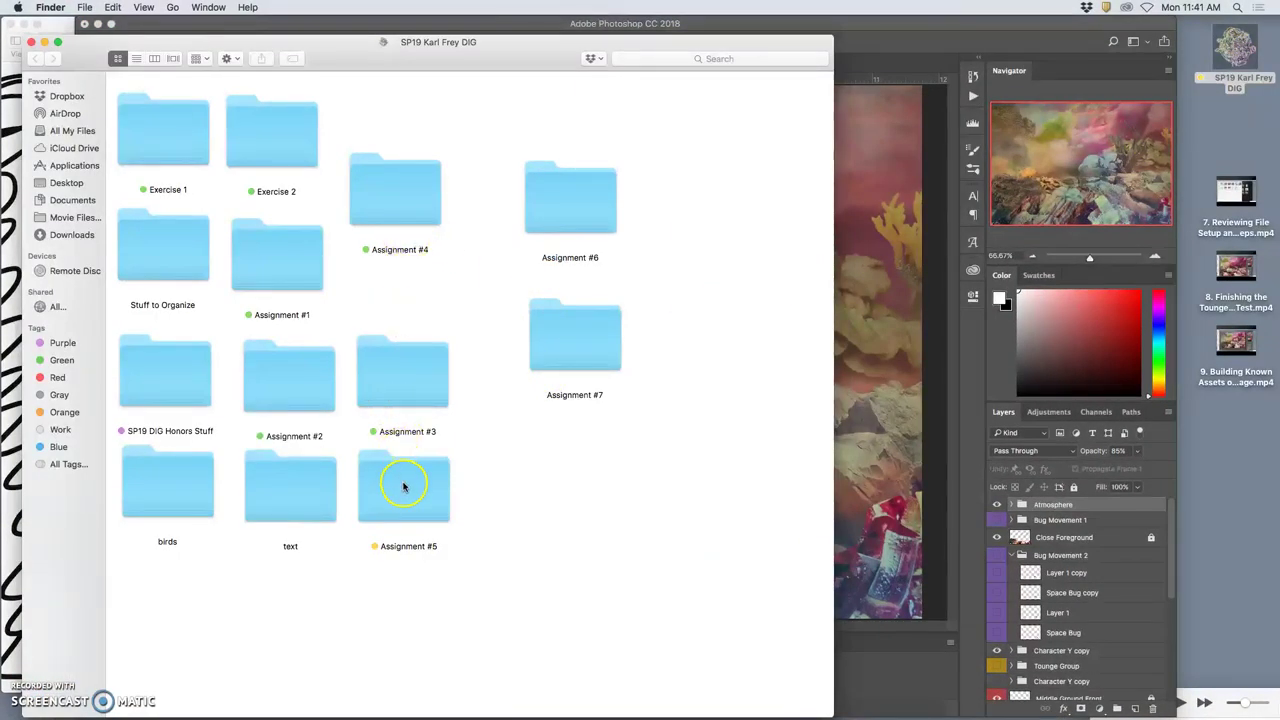
{"action": "double_click", "coordinate": [404, 486]}
{"action": "double_click", "coordinate": [215, 284]}
{"action": "left_click_drag", "start_coordinate": [310, 47], "coordinate": [773, 195]}
Open ink smoke gif blue.gif with Adobe Photoshop CC 2018 and return to Photoshop.
{"action": "left_click", "coordinate": [1183, 288]}
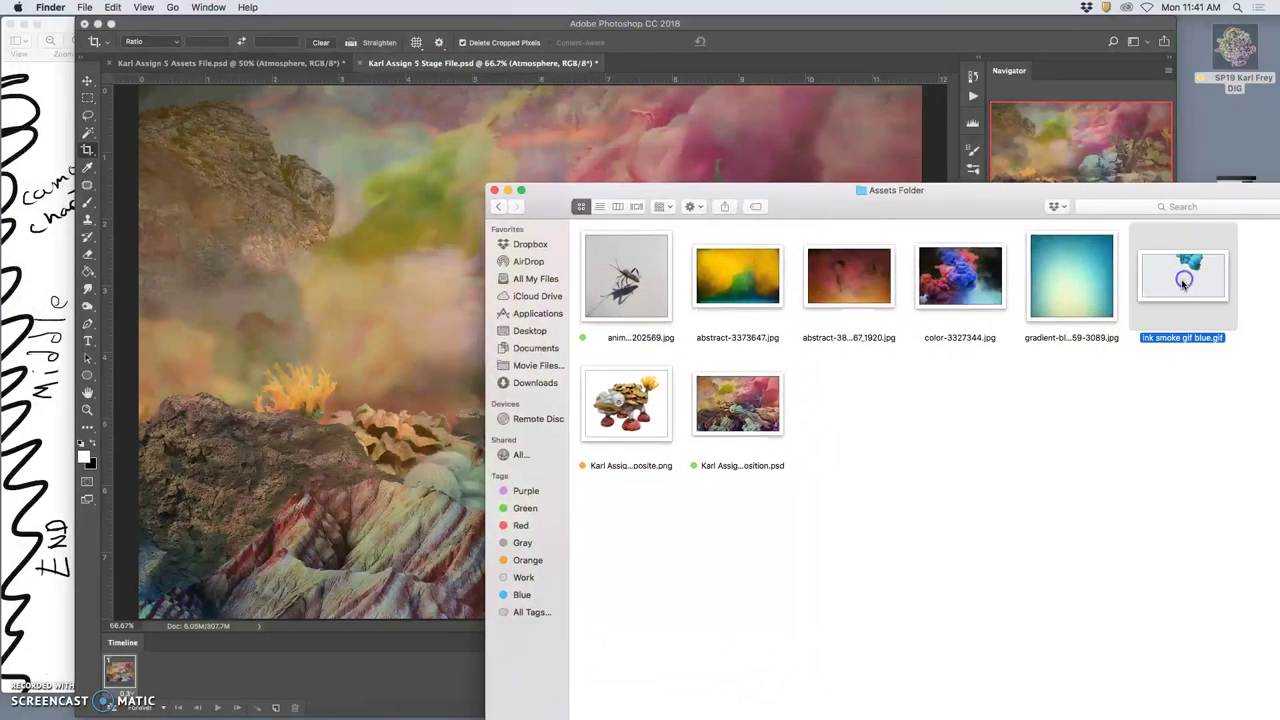
{"action": "right_click", "coordinate": [1185, 200]}
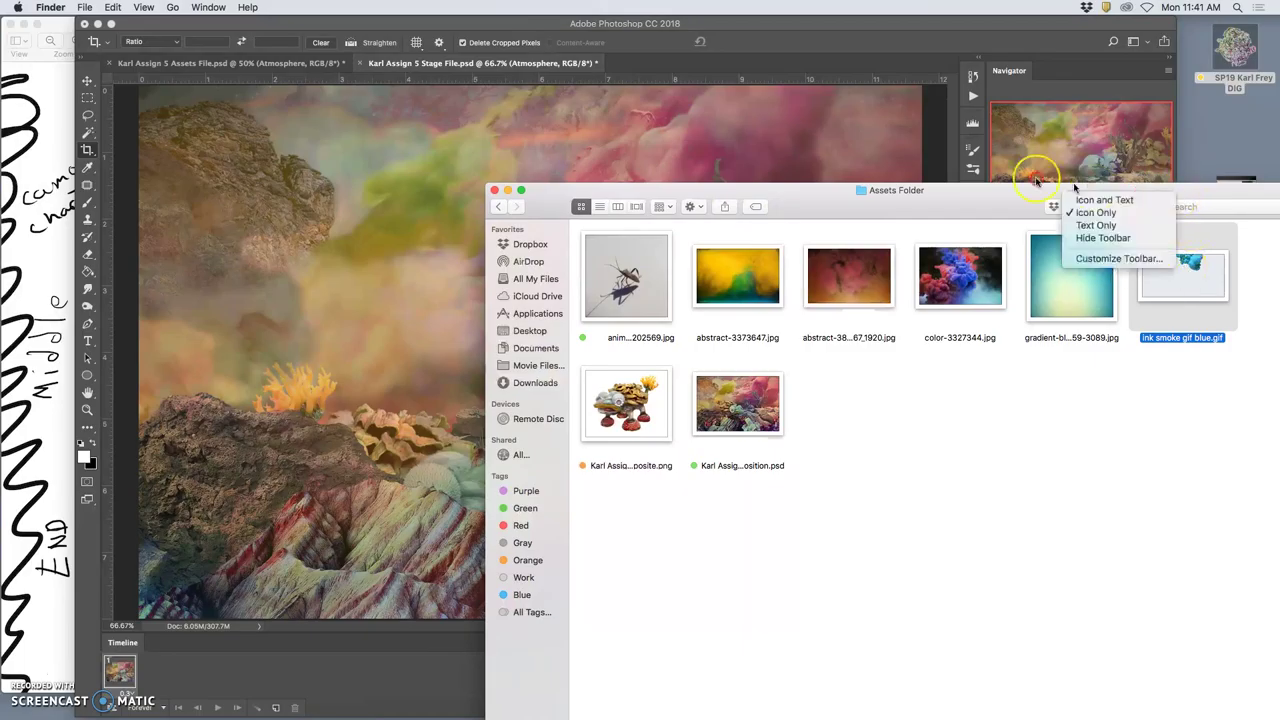
{"action": "left_click_drag", "start_coordinate": [1000, 190], "coordinate": [855, 145]}
{"action": "right_click", "coordinate": [1080, 240]}
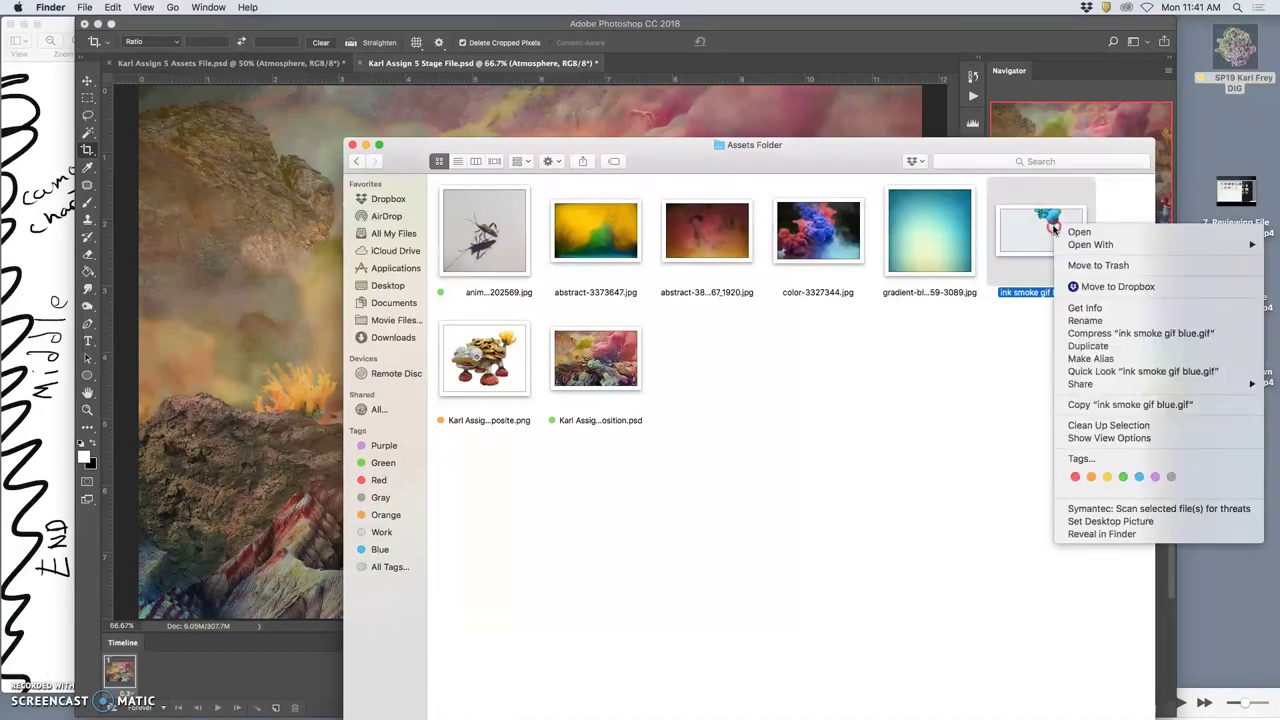
{"action": "mouse_move", "coordinate": [1088, 248]}
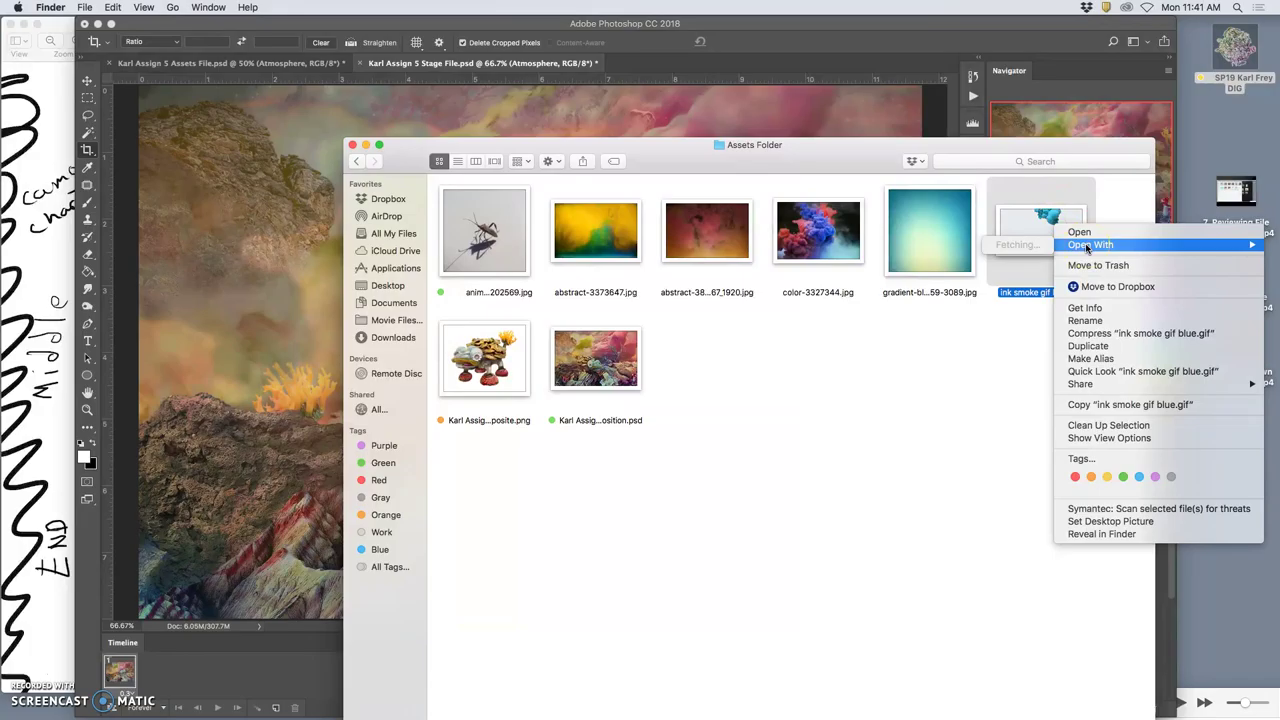
{"action": "left_click", "coordinate": [1000, 309]}
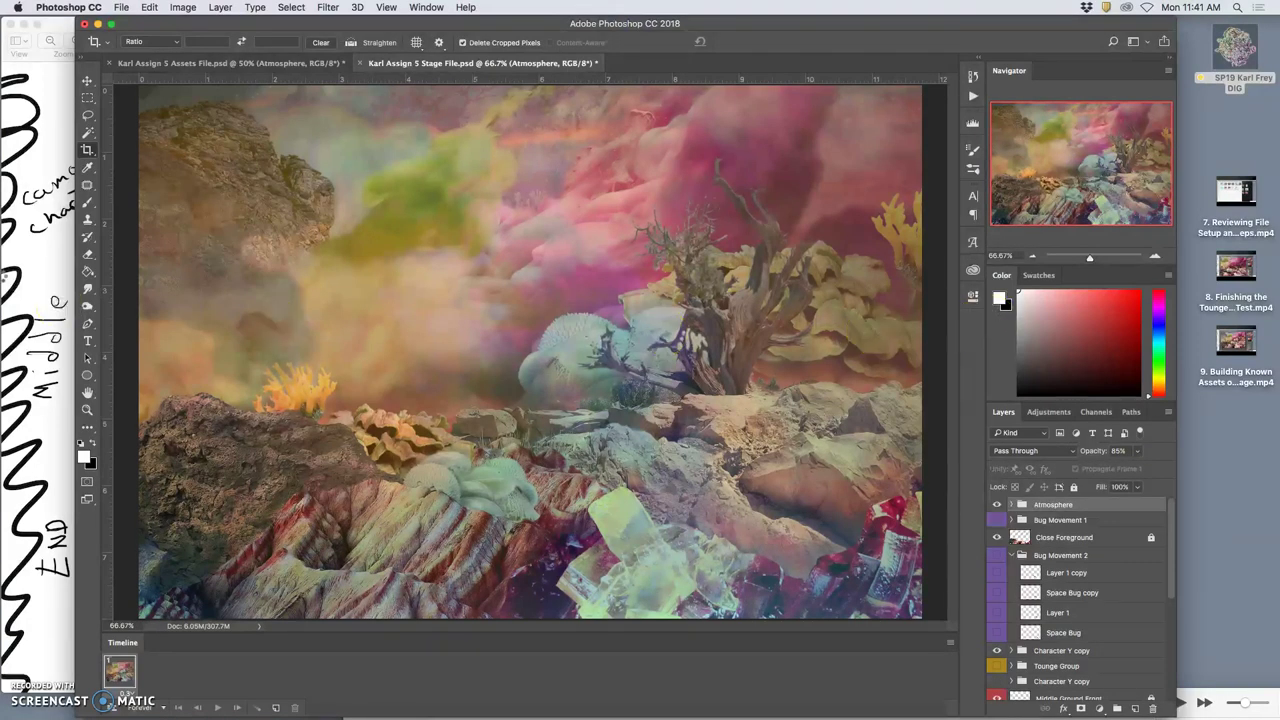
{"action": "left_click", "coordinate": [38, 250]}
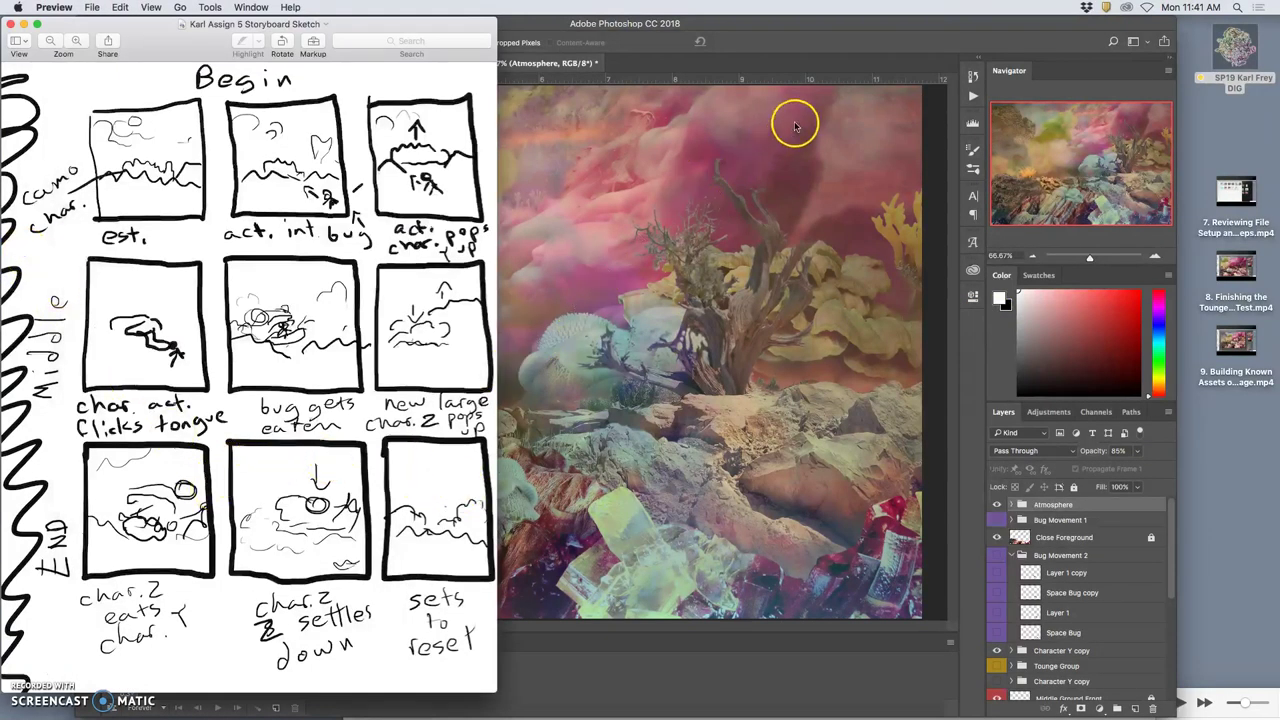
{"action": "left_click", "coordinate": [745, 28]}
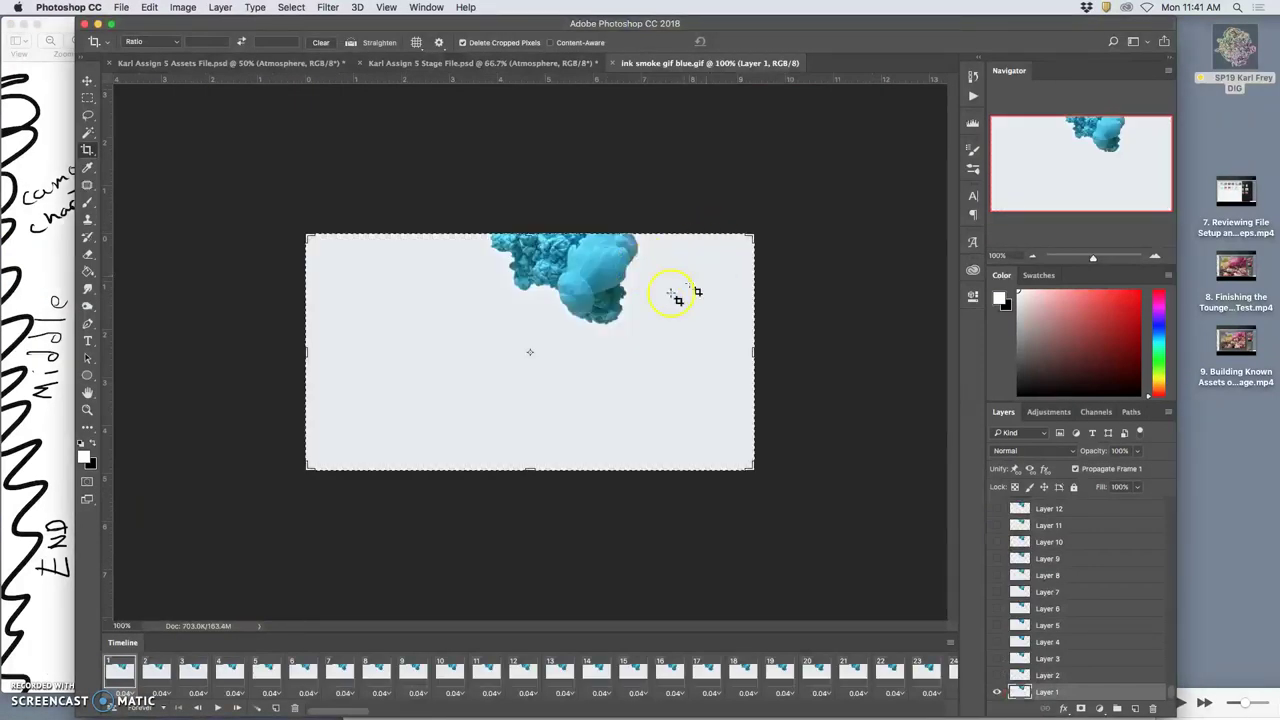
Play and stop the ink smoke animation in the Timeline to preview it.
{"action": "scroll", "coordinate": [1075, 665], "scroll_direction": "up", "scroll_amount": 20}
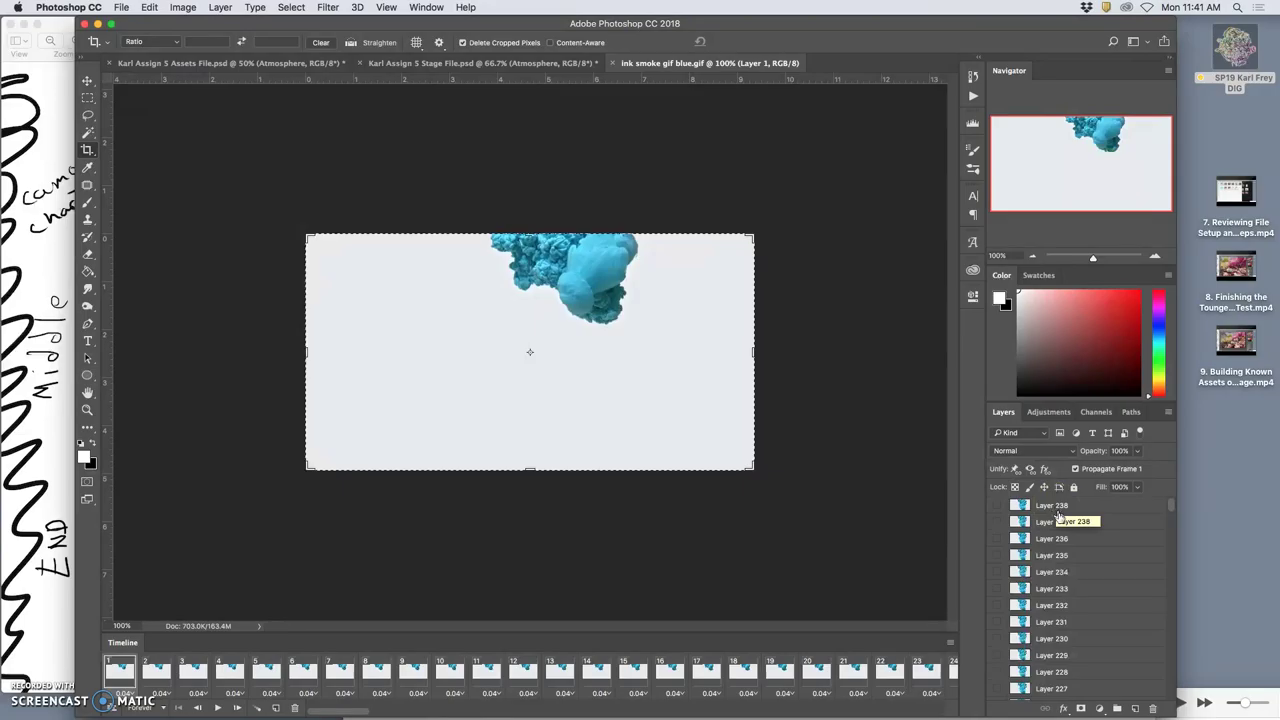
{"action": "scroll", "coordinate": [1060, 515], "scroll_direction": "down", "scroll_amount": 20}
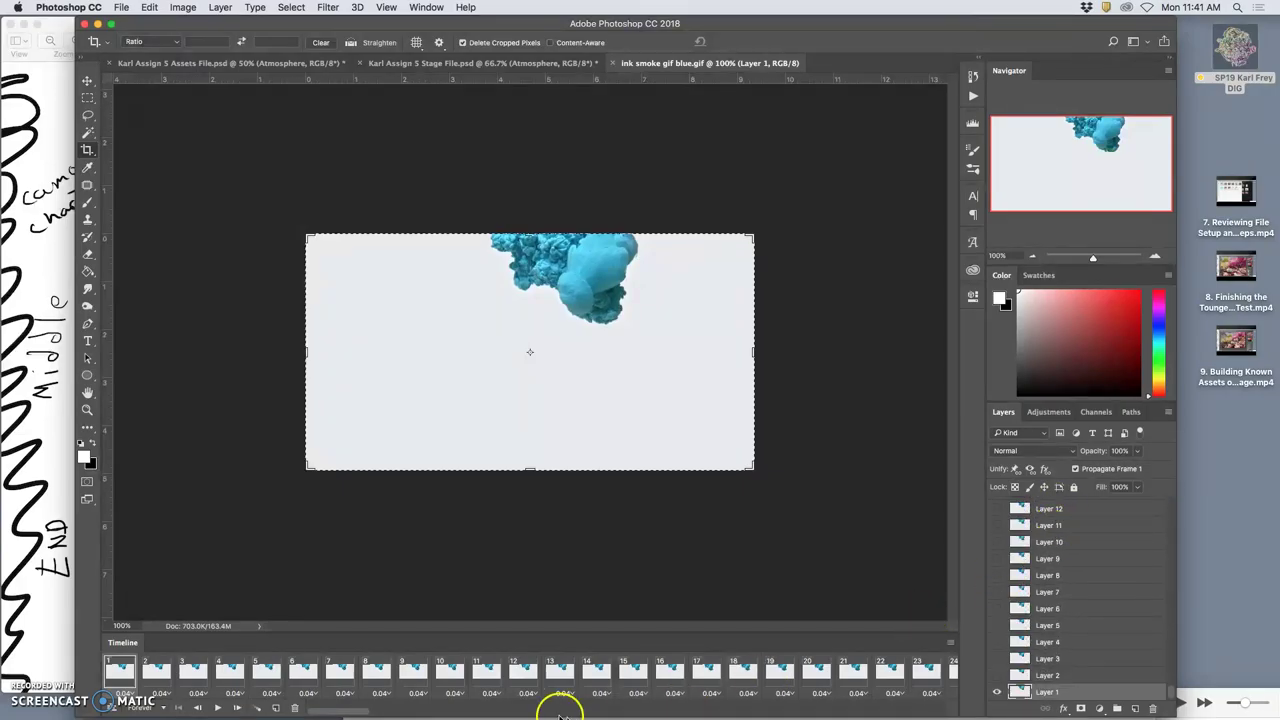
{"action": "left_click", "coordinate": [221, 709]}
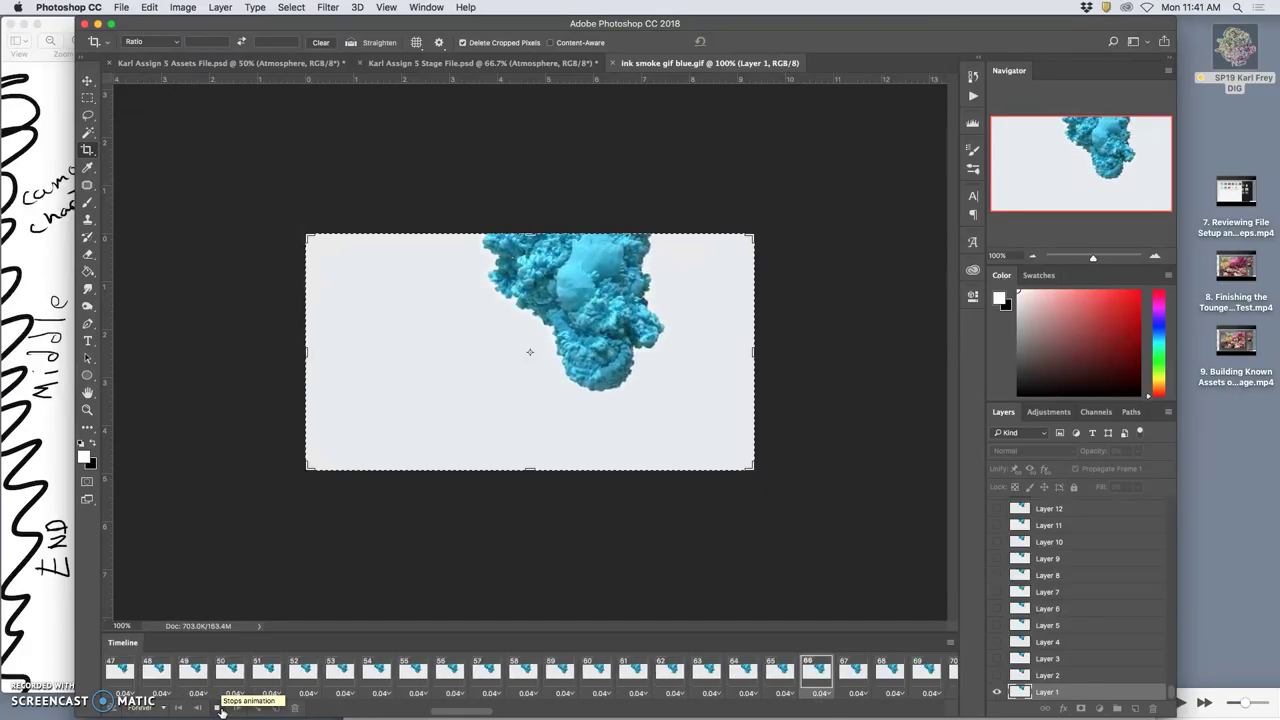
{"action": "left_click", "coordinate": [221, 709]}
Inspect frames 223 through 238 and bring up a frame's delay choices.
{"action": "scroll", "coordinate": [571, 680], "scroll_direction": "right", "scroll_amount": 10}
{"action": "left_click", "coordinate": [563, 668]}
{"action": "scroll", "coordinate": [563, 668], "scroll_direction": "right", "scroll_amount": 3}
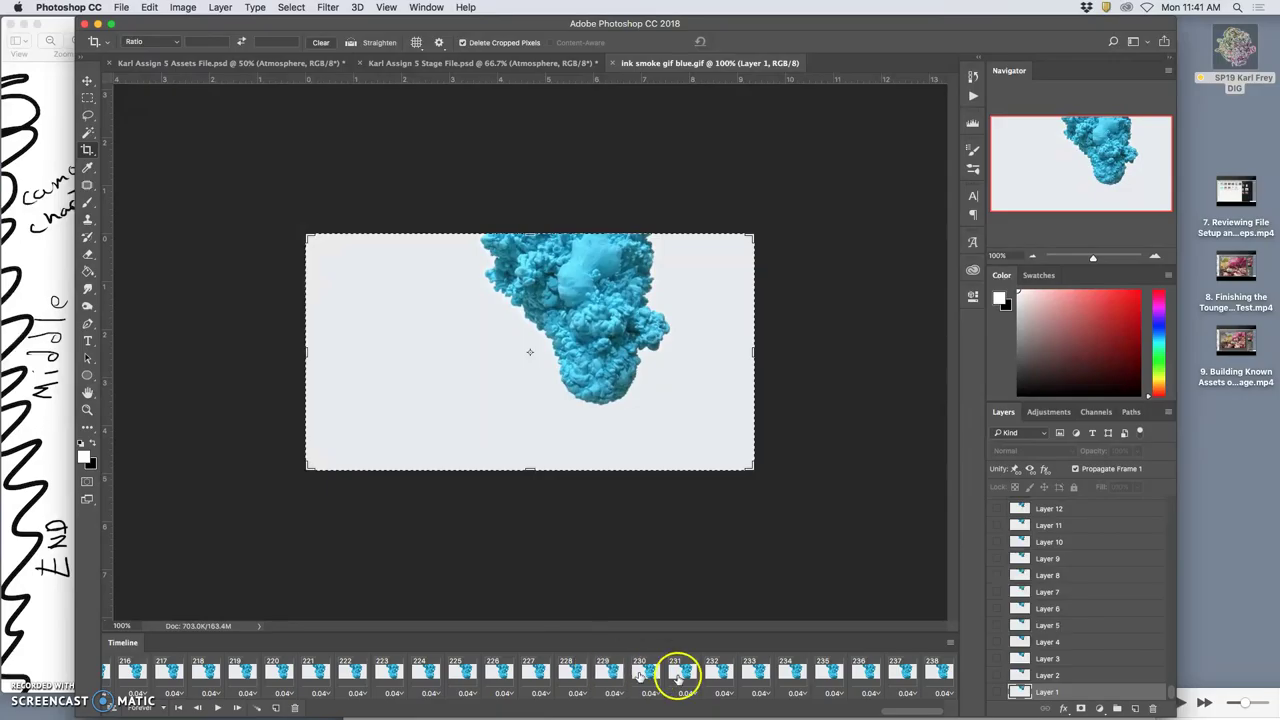
{"action": "left_click", "coordinate": [940, 675]}
{"action": "left_click", "coordinate": [829, 668]}
{"action": "scroll", "coordinate": [634, 668], "scroll_direction": "left", "scroll_amount": 15}
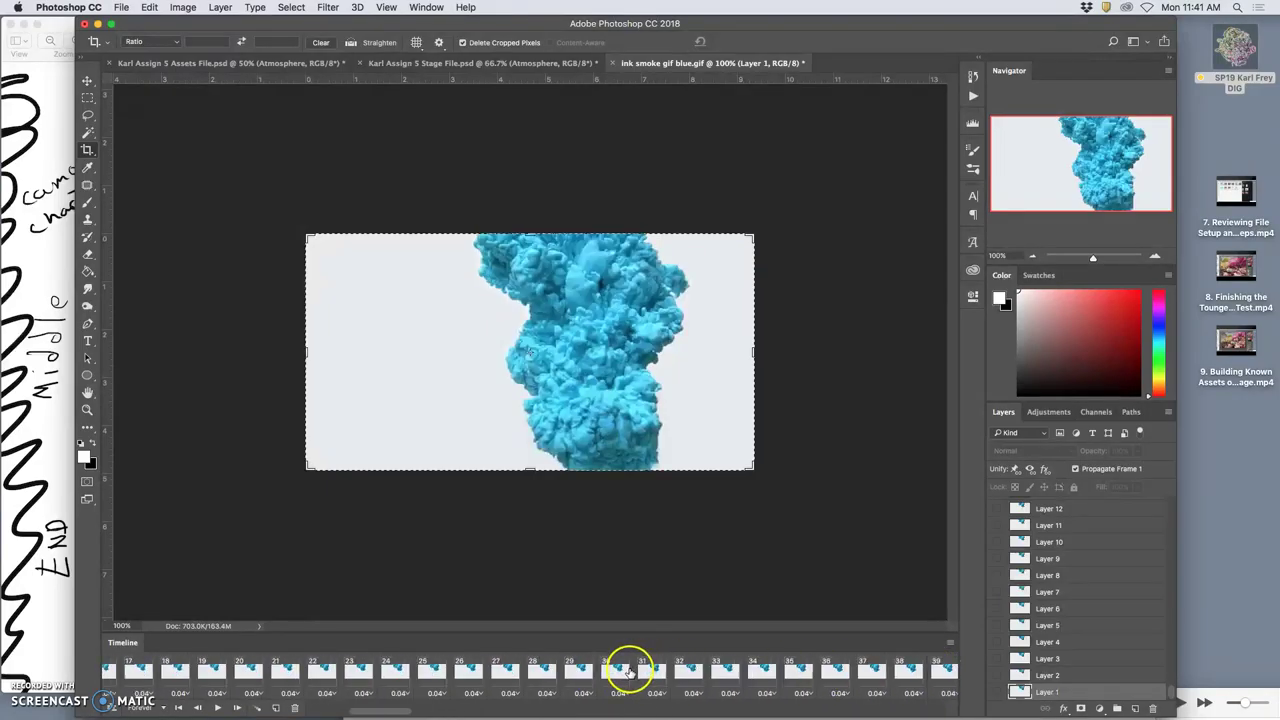
{"action": "scroll", "coordinate": [150, 680], "scroll_direction": "left", "scroll_amount": 15}
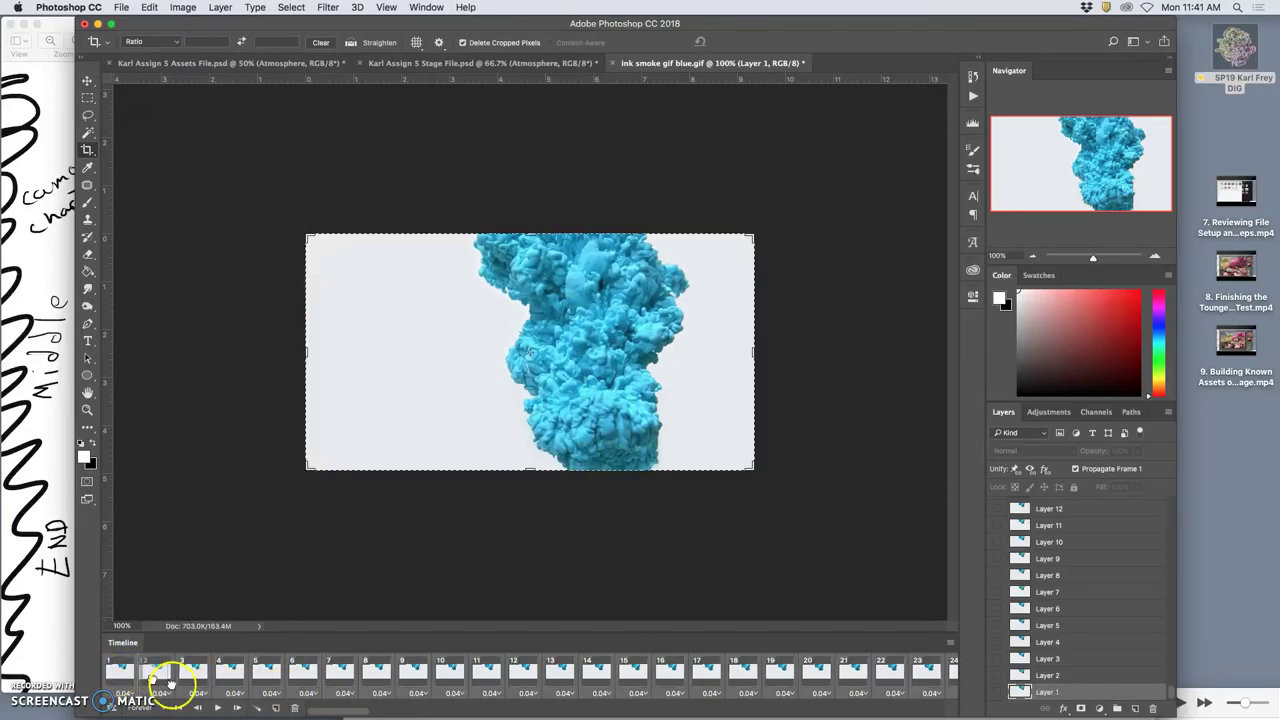
{"action": "left_click", "coordinate": [236, 692]}
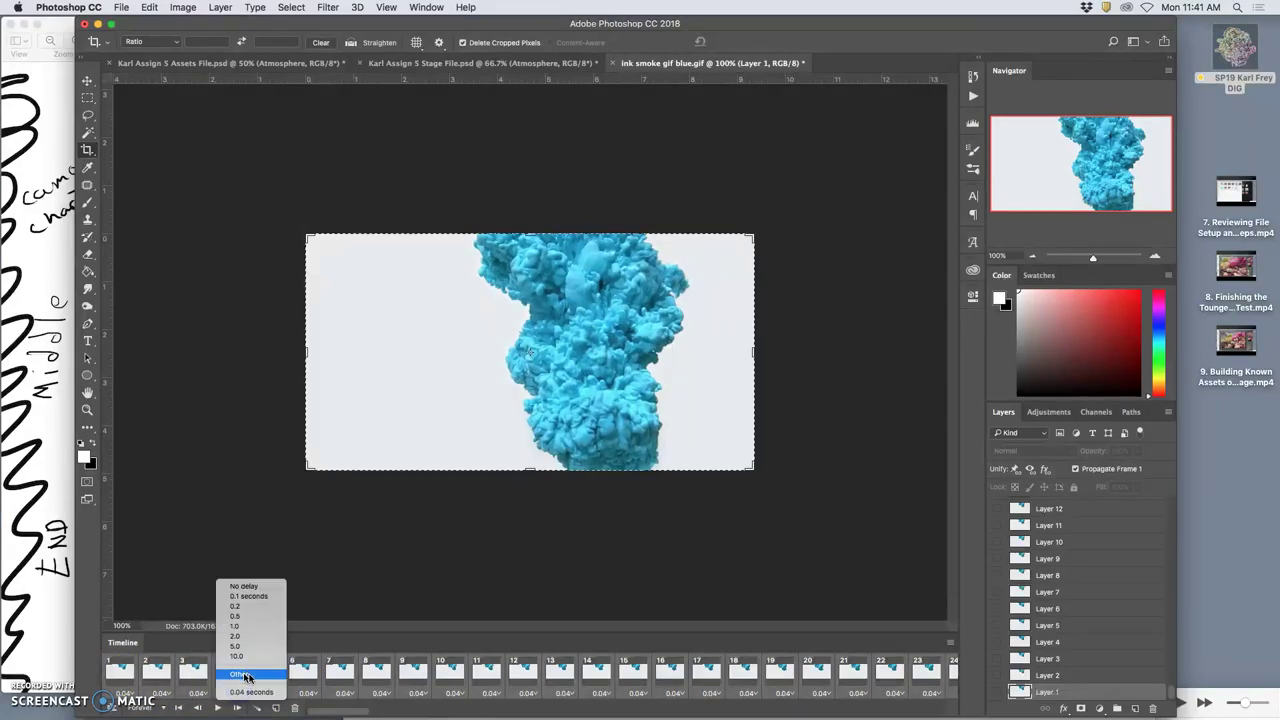
Set a custom frame delay of 0.3 seconds for every frame.
{"action": "left_click", "coordinate": [245, 674]}
{"action": "type", "text": ".3"}
{"action": "left_click", "coordinate": [698, 340]}
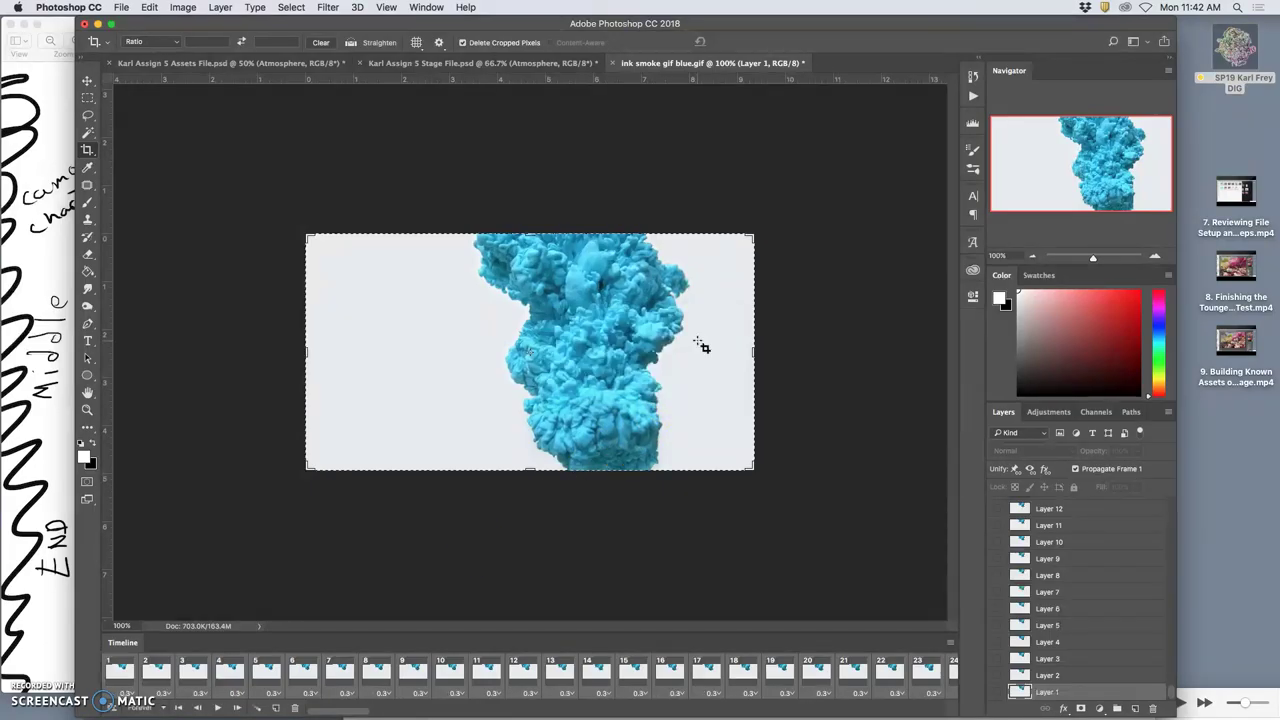
Preview the slower animation from frame 1, then from frame 132.
{"action": "left_click", "coordinate": [120, 686]}
{"action": "left_click", "coordinate": [218, 708]}
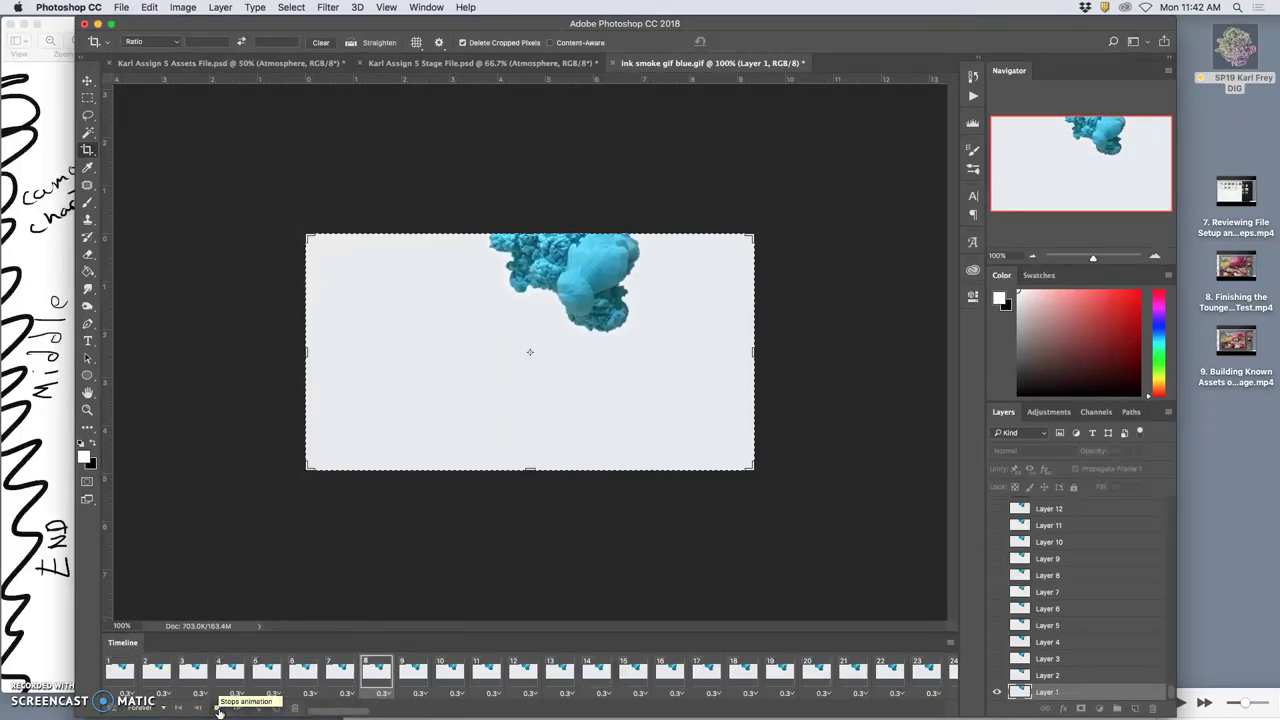
{"action": "left_click", "coordinate": [218, 708]}
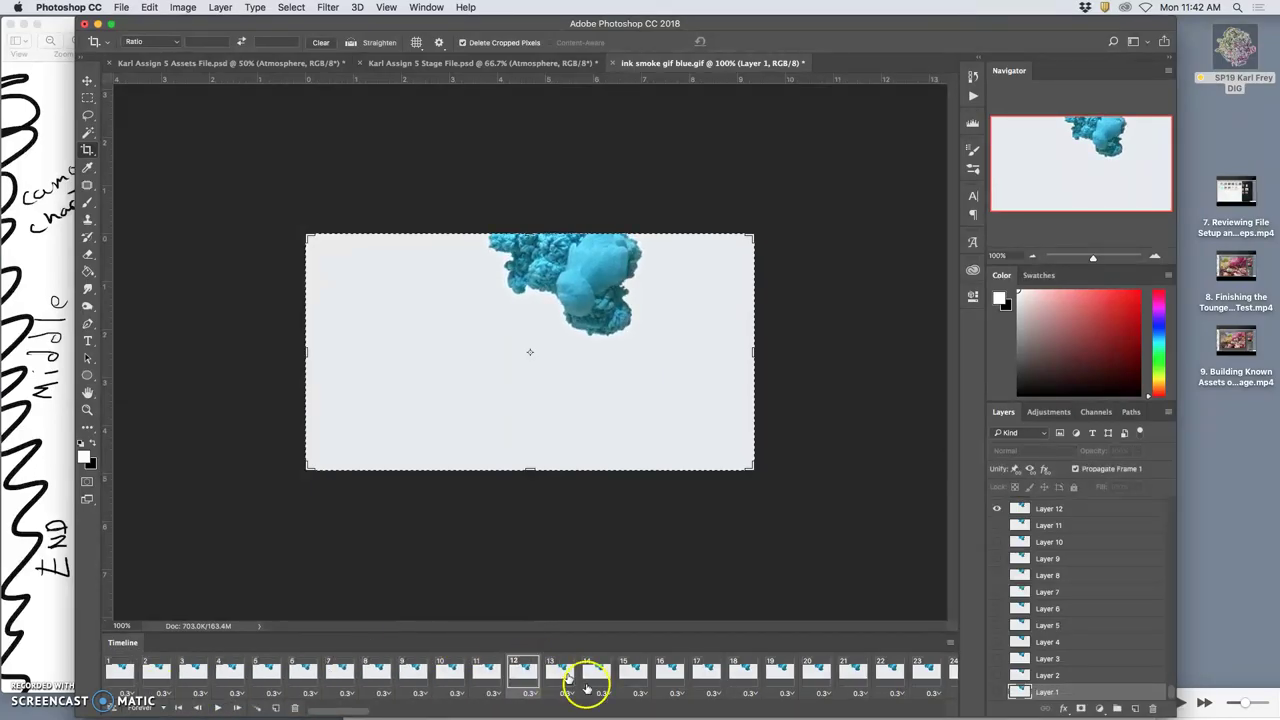
{"action": "scroll", "coordinate": [587, 690], "scroll_direction": "right", "scroll_amount": 10}
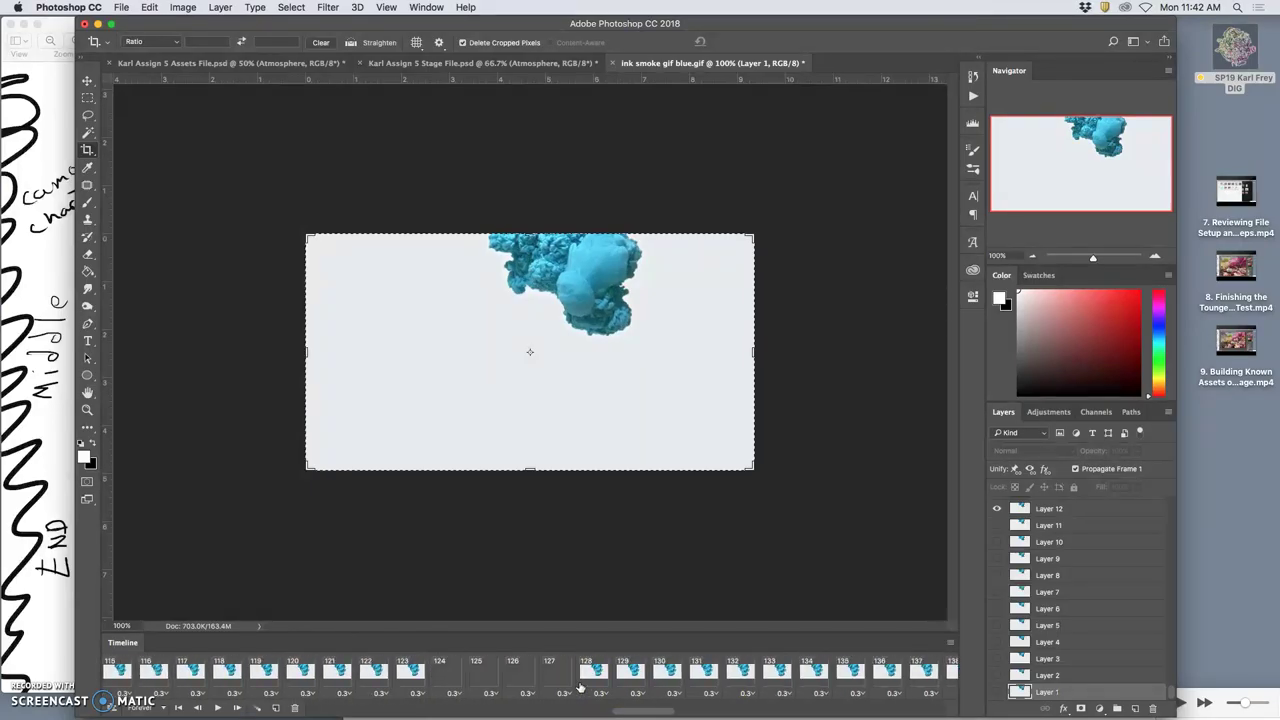
{"action": "scroll", "coordinate": [580, 686], "scroll_direction": "right", "scroll_amount": 2}
{"action": "left_click", "coordinate": [598, 672]}
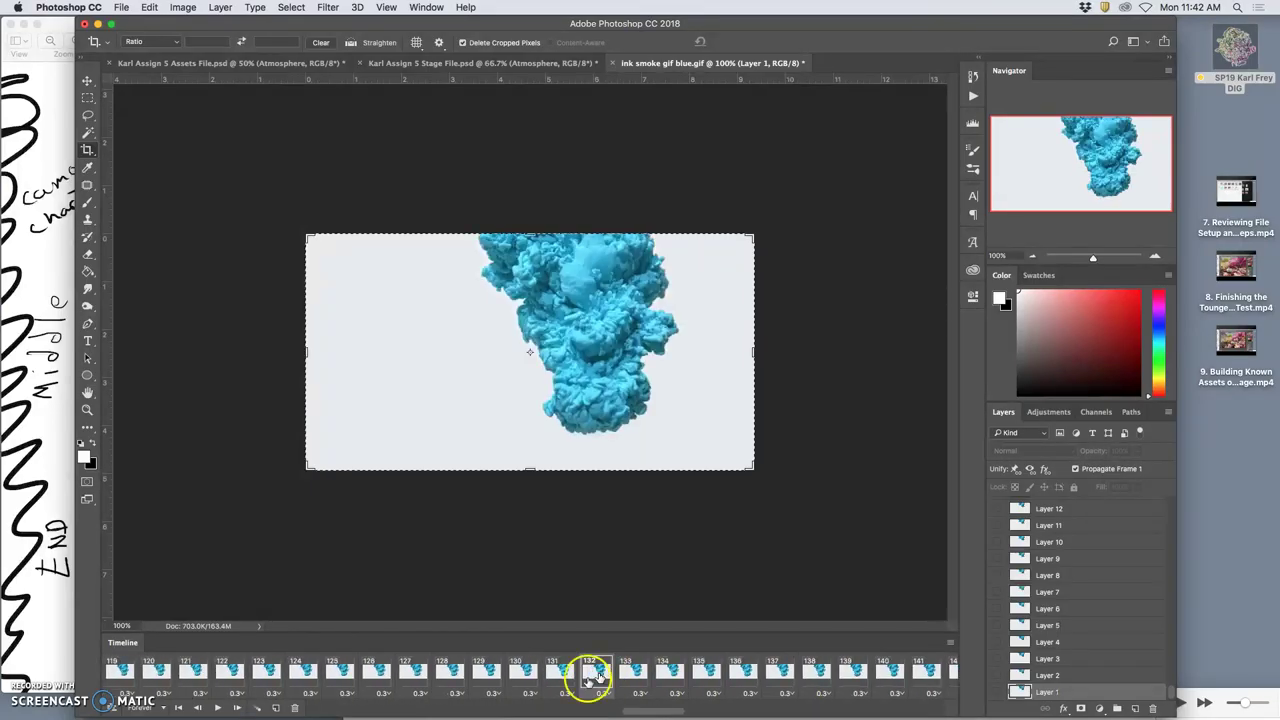
{"action": "left_click", "coordinate": [216, 708]}
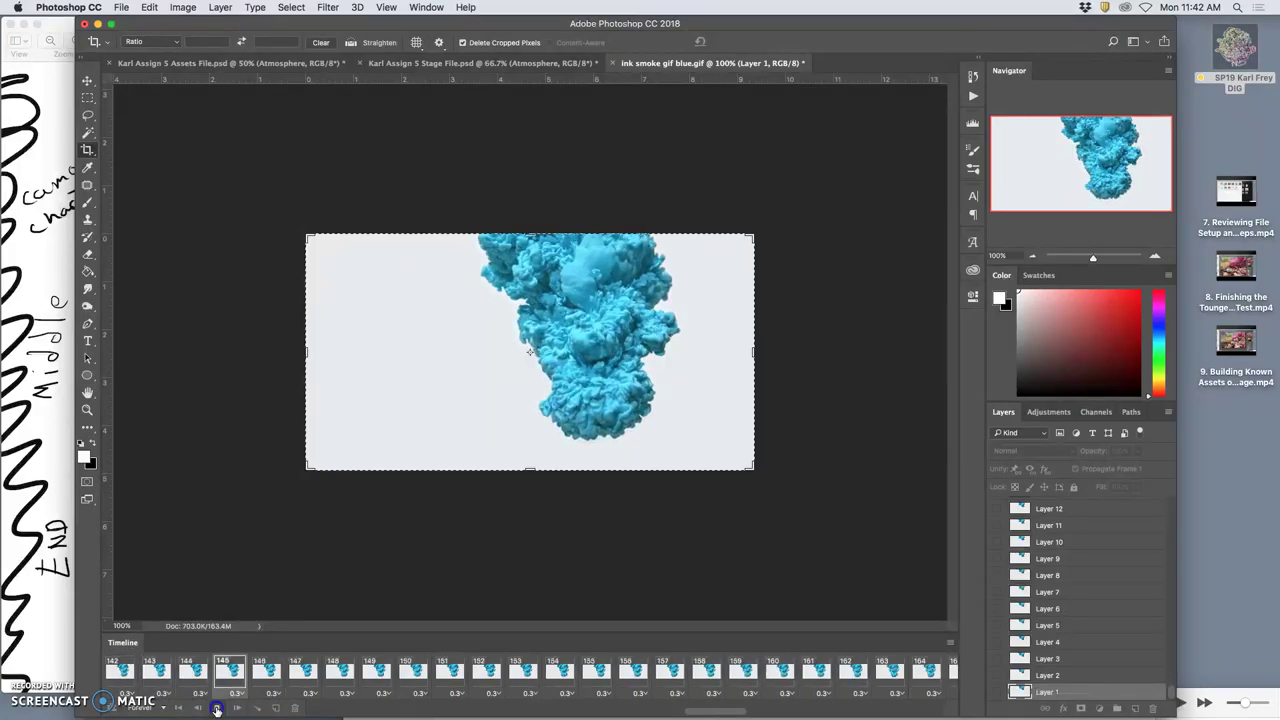
Stop playback and make frame 128 the current Timeline frame.
{"action": "left_click", "coordinate": [390, 672]}
{"action": "scroll", "coordinate": [391, 673], "scroll_direction": "left", "scroll_amount": 5}
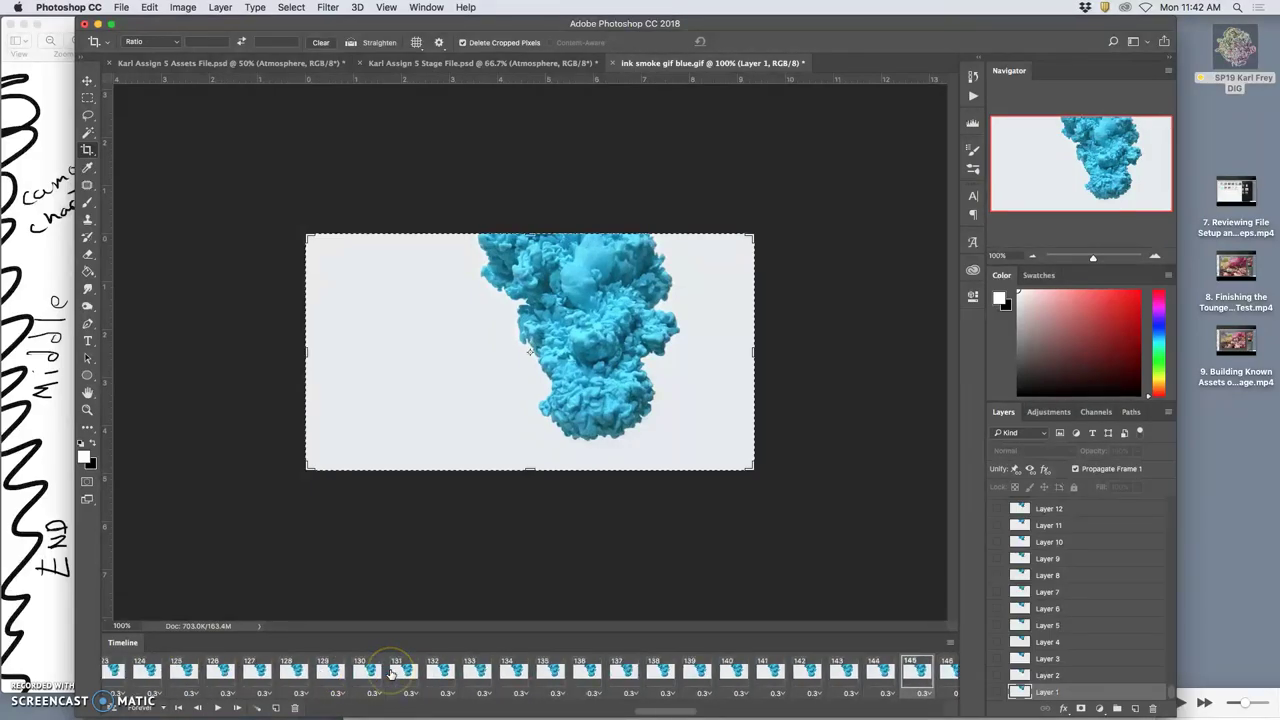
{"action": "scroll", "coordinate": [390, 672], "scroll_direction": "left", "scroll_amount": 1}
{"action": "left_click", "coordinate": [345, 675]}
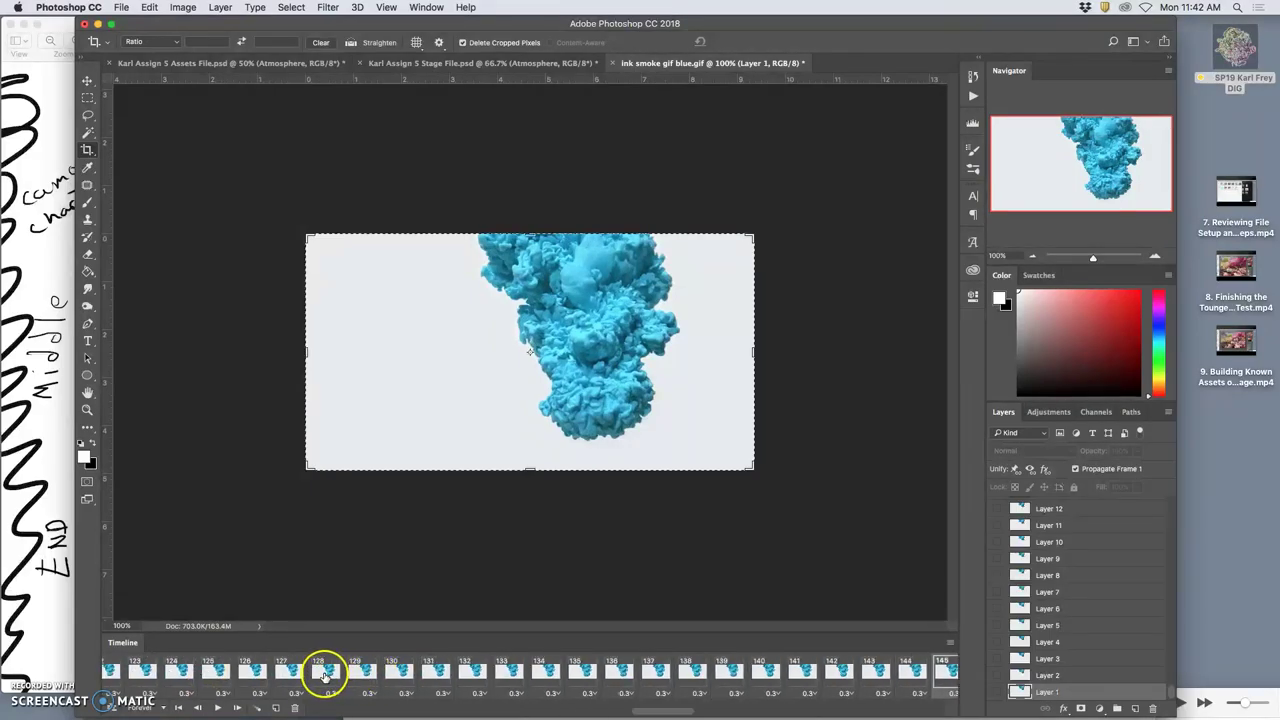
{"action": "left_click", "coordinate": [323, 677]}
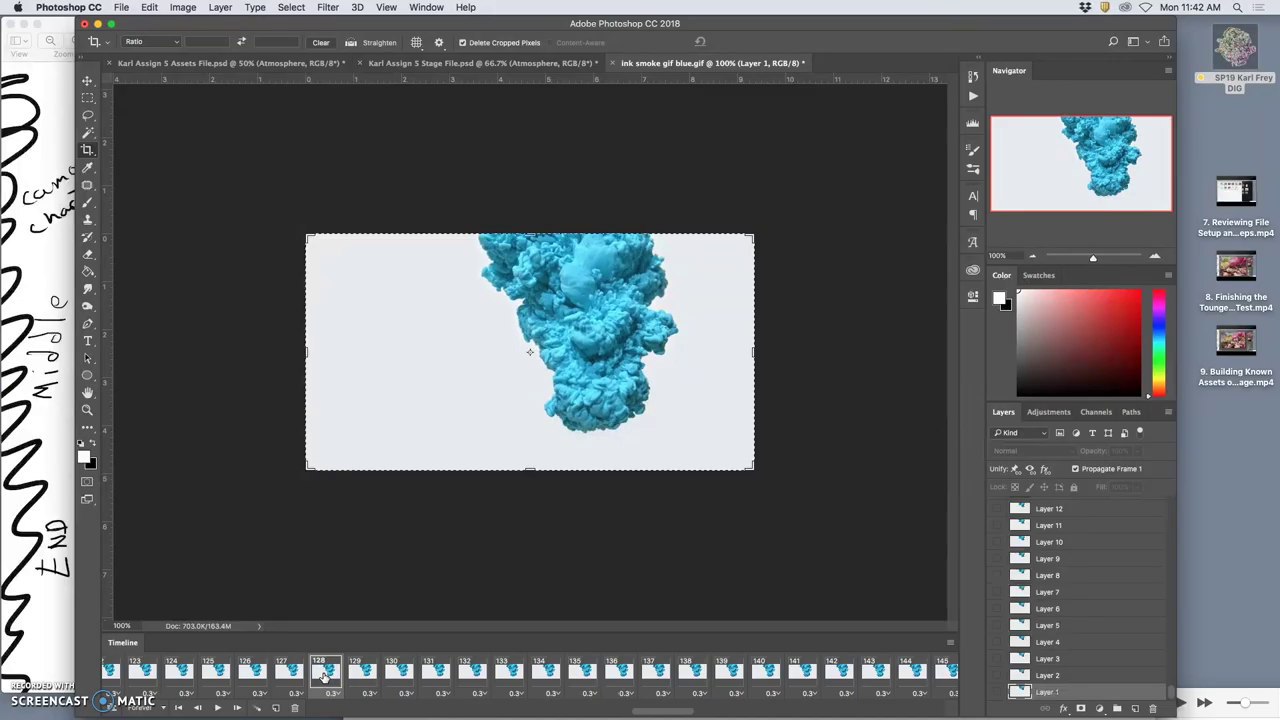
{"action": "scroll", "coordinate": [330, 677], "scroll_direction": "right", "scroll_amount": 1}
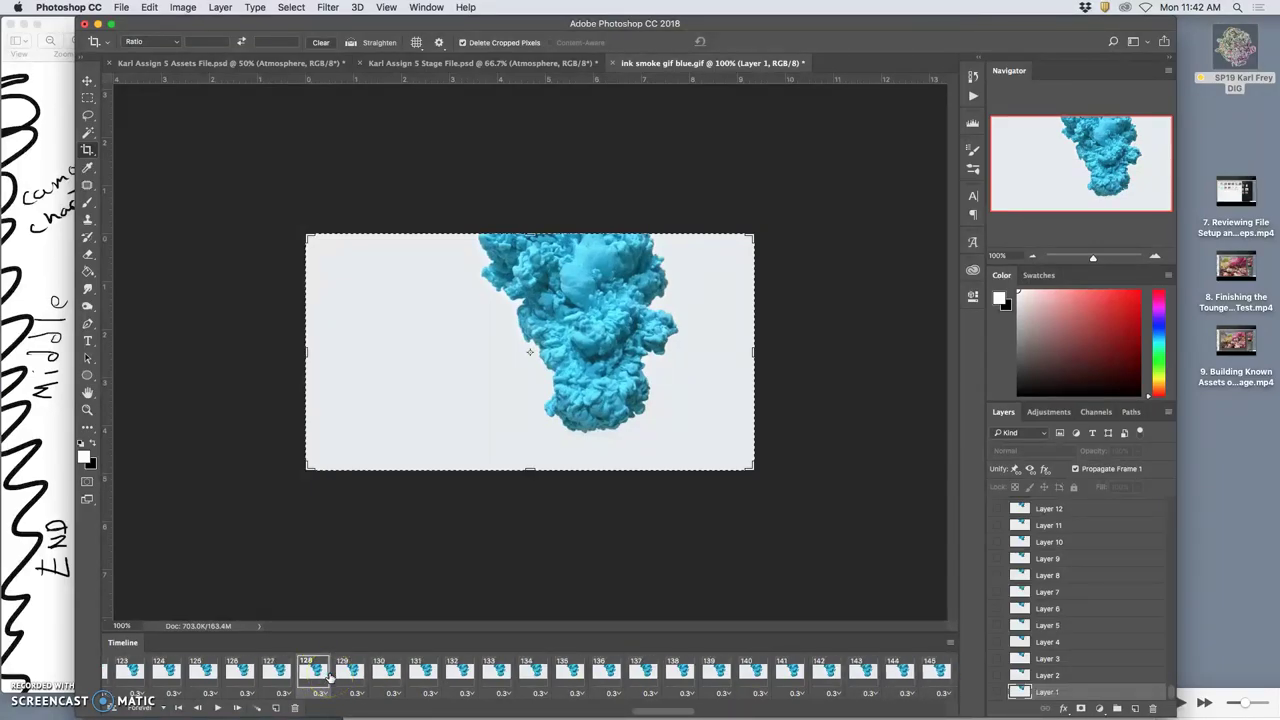
{"action": "scroll", "coordinate": [370, 677], "scroll_direction": "right", "scroll_amount": 5}
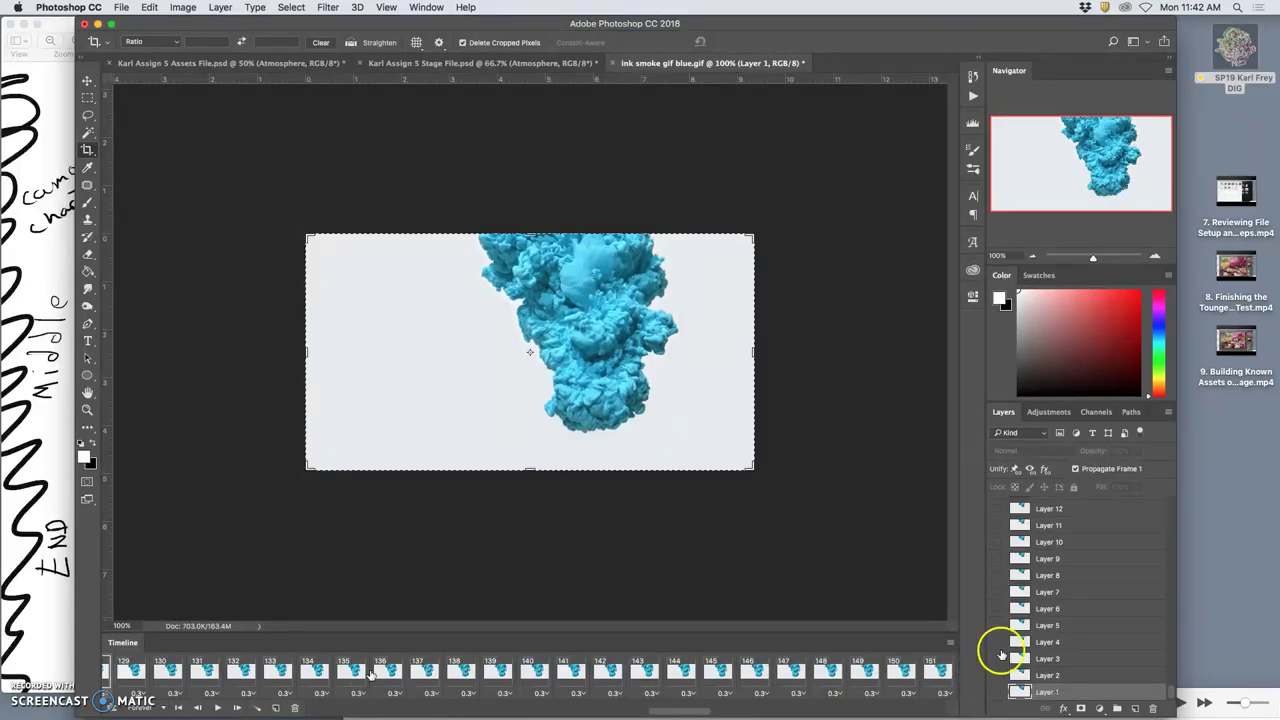
{"action": "scroll", "coordinate": [1042, 646], "scroll_direction": "up", "scroll_amount": 20}
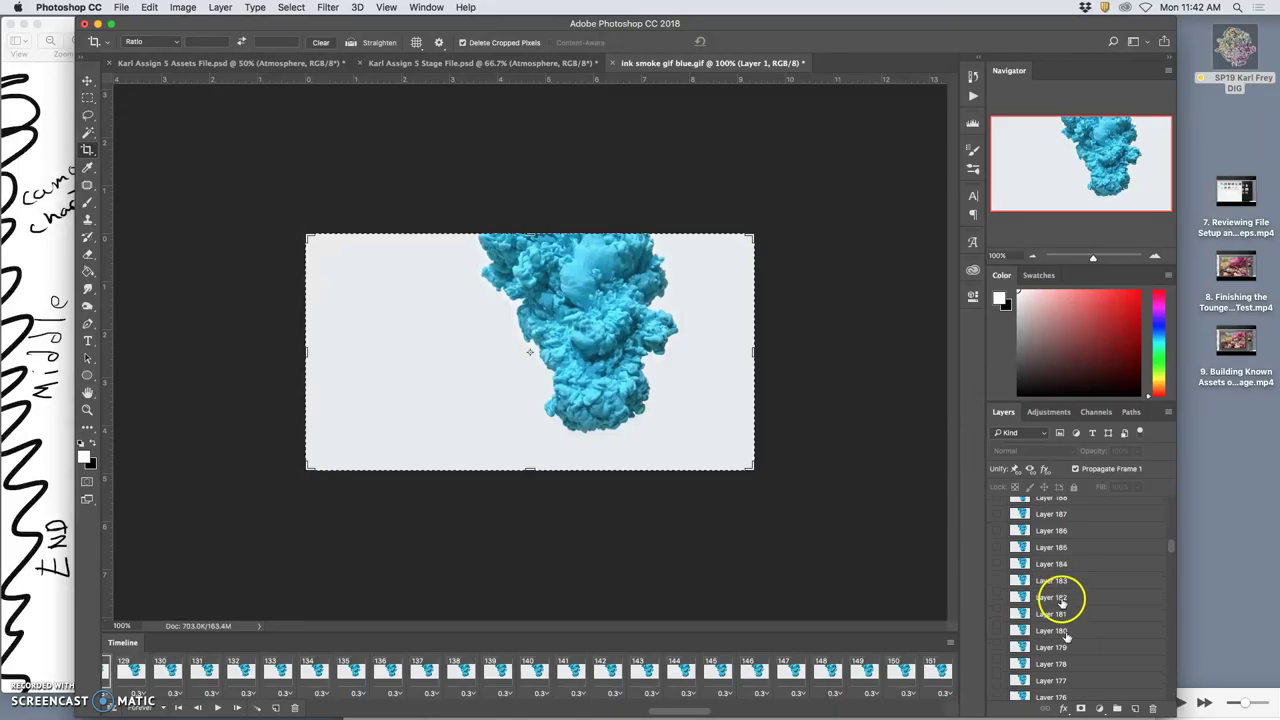
{"action": "scroll", "coordinate": [1070, 642], "scroll_direction": "down", "scroll_amount": 4}
{"action": "scroll", "coordinate": [1067, 638], "scroll_direction": "down", "scroll_amount": 10}
Select Layer 128 through Layer 150 and group them.
{"action": "left_click", "coordinate": [1069, 638]}
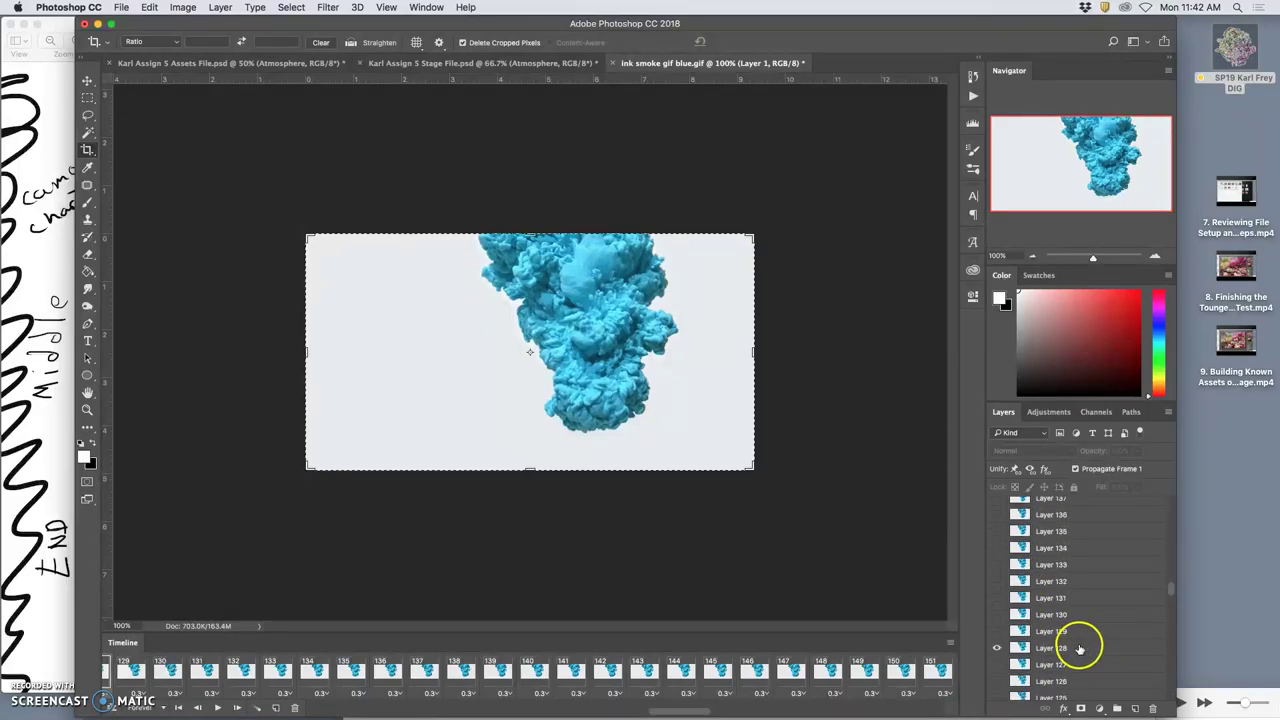
{"action": "scroll", "coordinate": [1074, 632], "scroll_direction": "up", "scroll_amount": 2}
{"action": "scroll", "coordinate": [1076, 627], "scroll_direction": "up", "scroll_amount": 3}
{"action": "scroll", "coordinate": [1076, 627], "scroll_direction": "up", "scroll_amount": 1}
{"action": "left_click", "coordinate": [1068, 512]}
{"action": "left_click", "coordinate": [1068, 511], "text": "shift"}
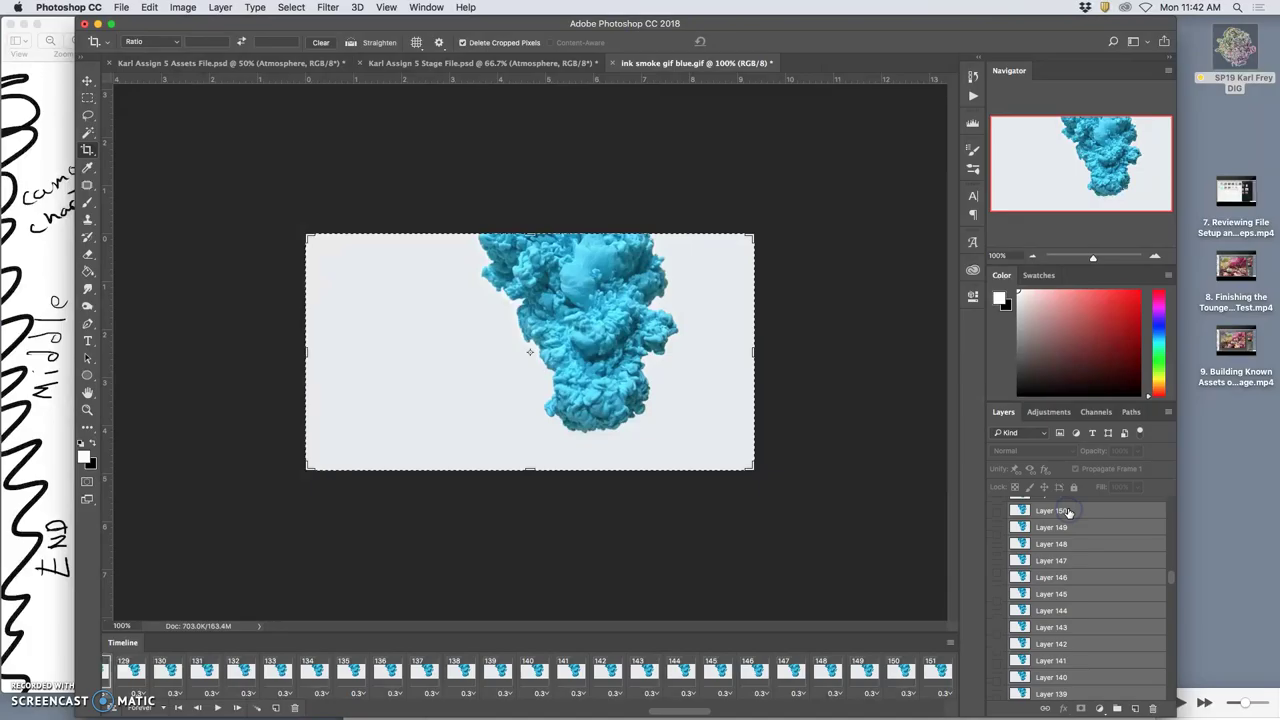
{"action": "left_click", "coordinate": [1118, 708]}
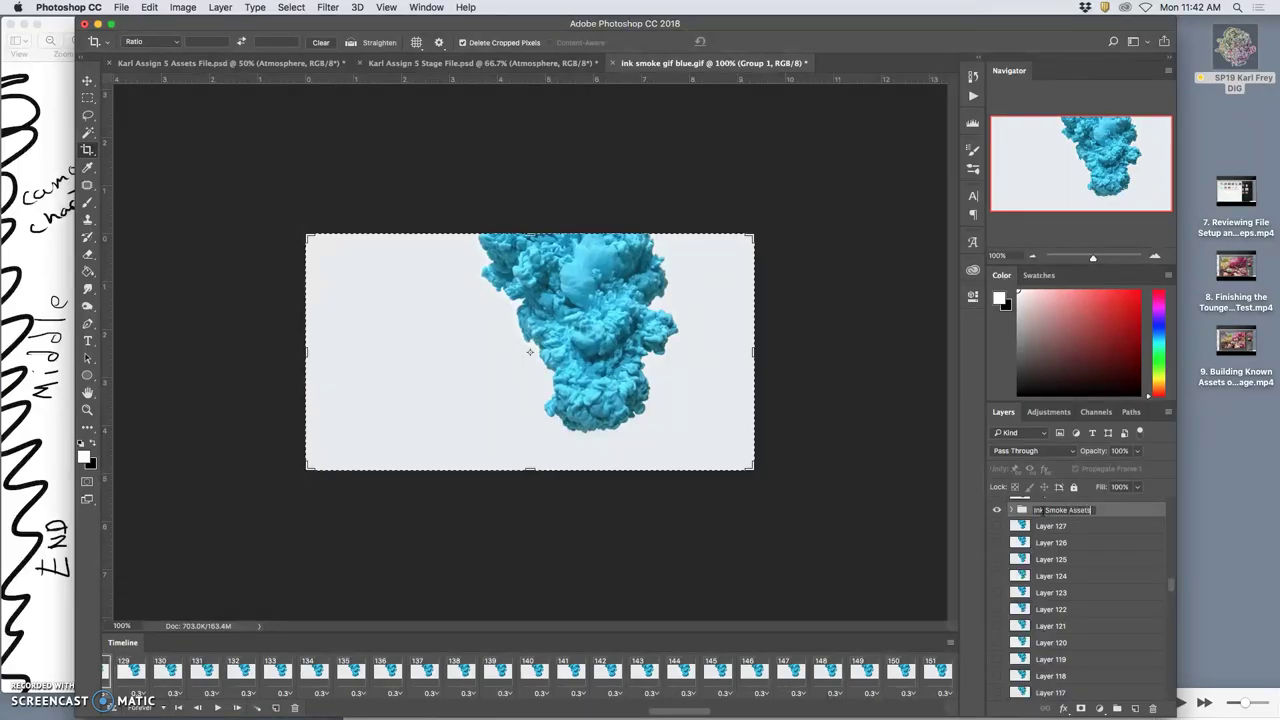
Name the group Ink Smoke Assets and paste it into the stage file, accepting the profile conversion.
{"action": "left_click", "coordinate": [1115, 514]}
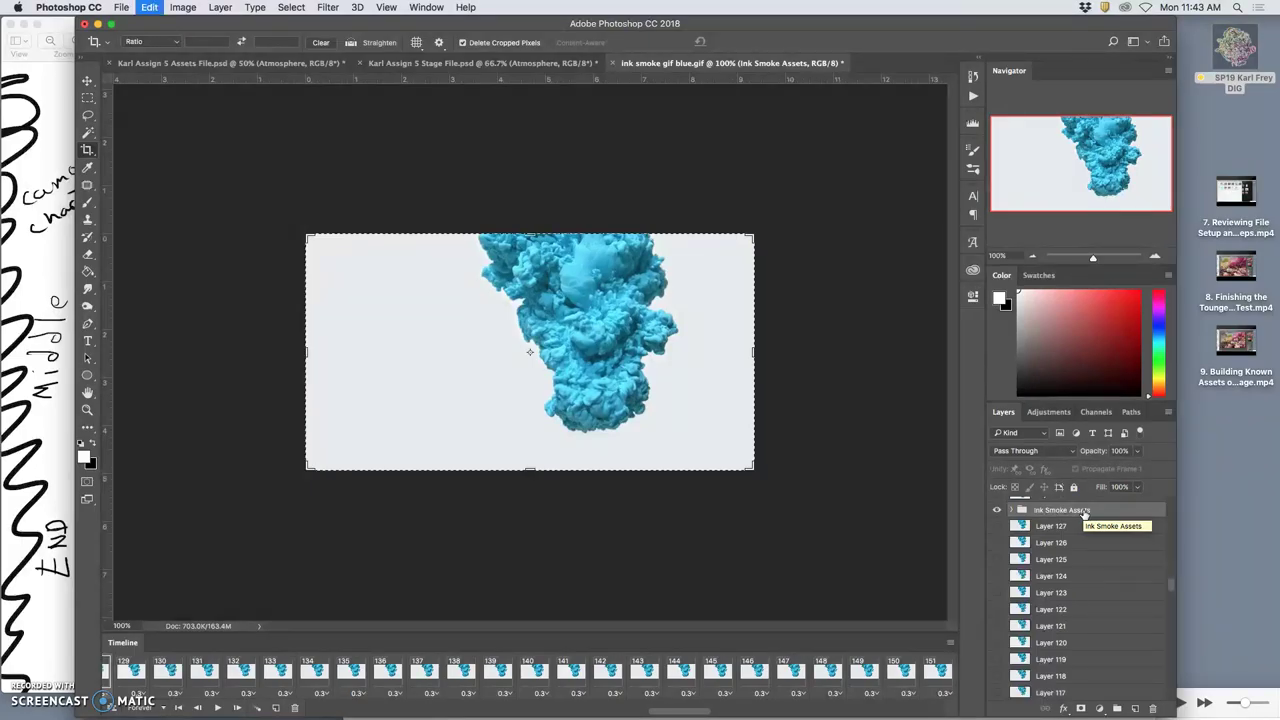
{"action": "left_click", "coordinate": [425, 63]}
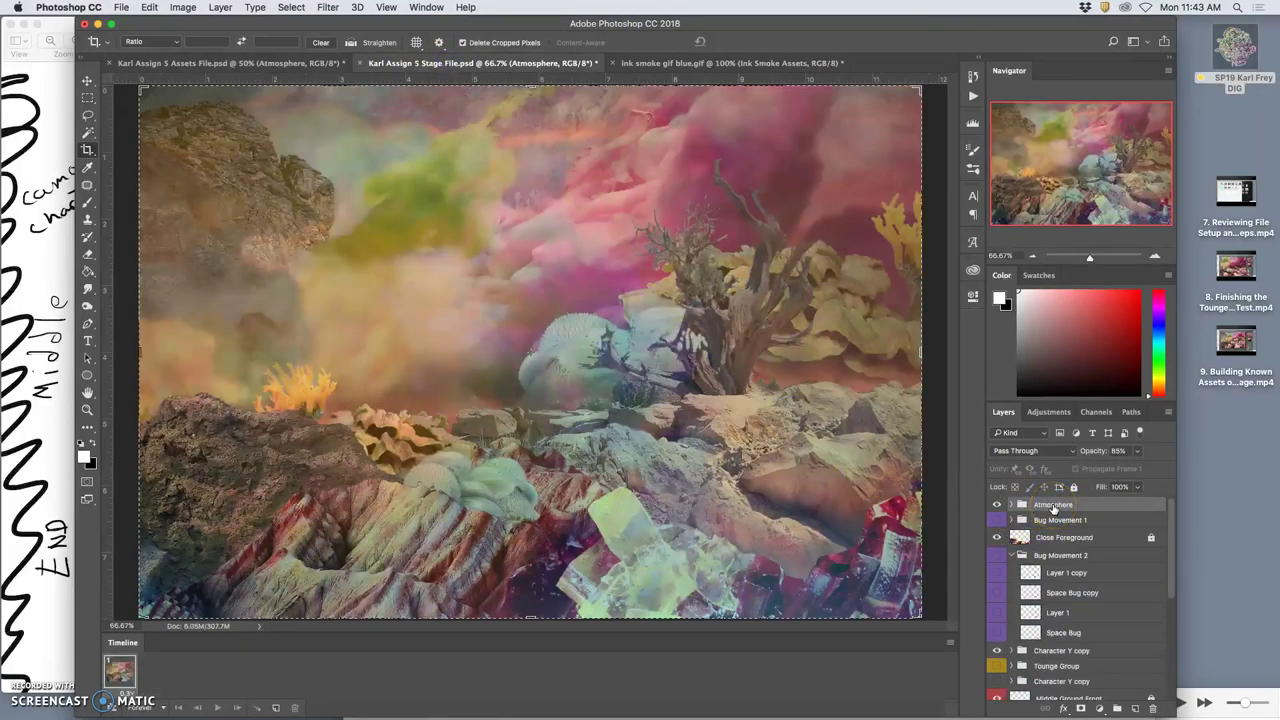
{"action": "key", "text": "super+v"}
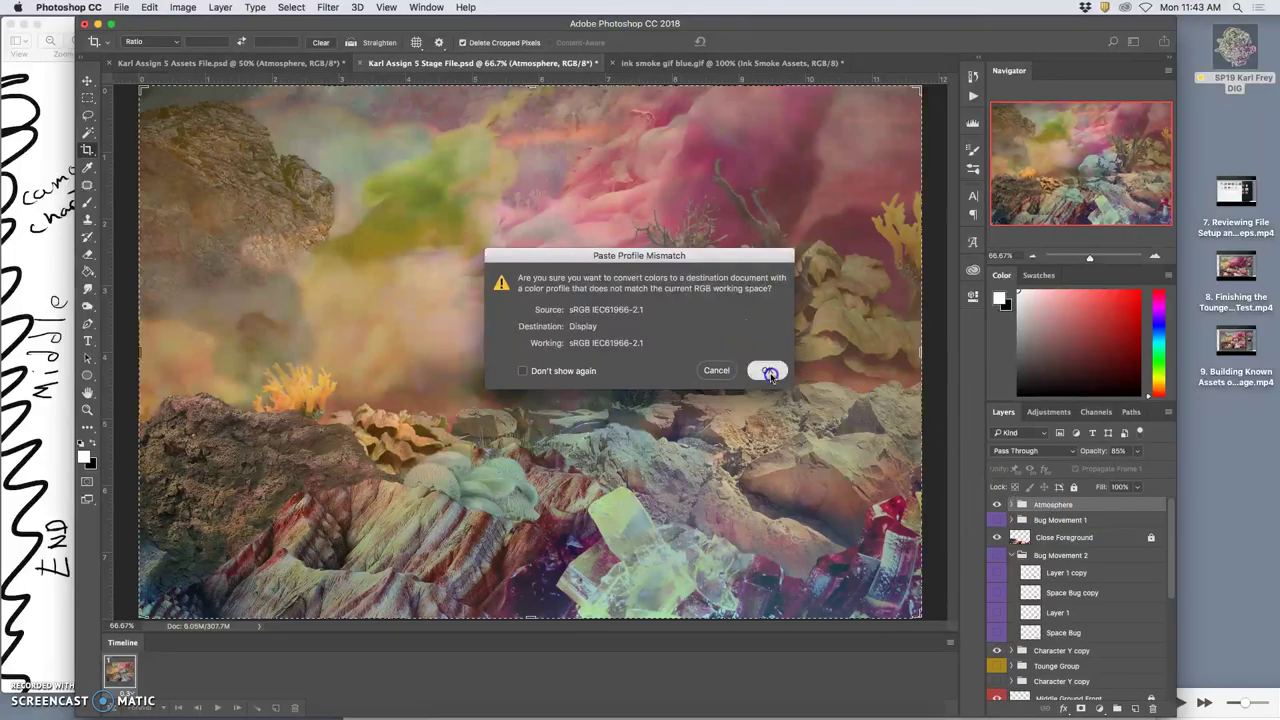
{"action": "left_click", "coordinate": [769, 373]}
Enlarge, rotate 90° and reposition the smoke so it covers the landscape.
{"action": "key", "text": "super+t"}
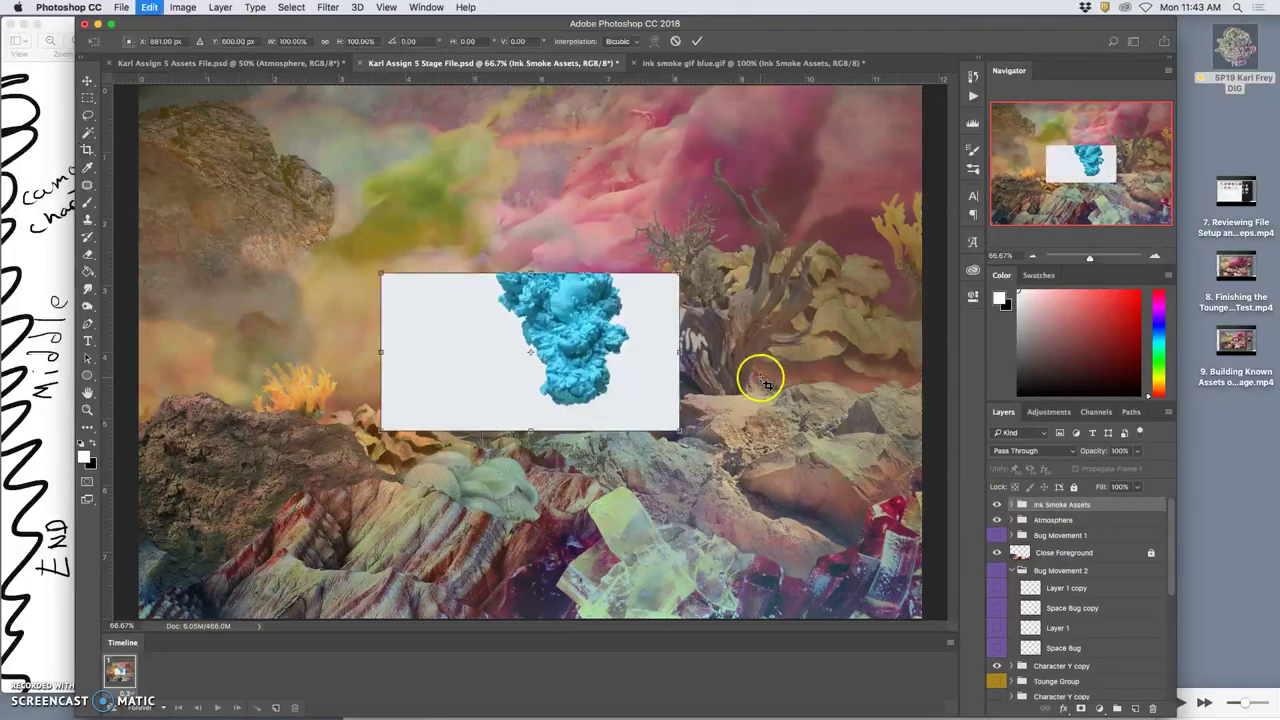
{"action": "key", "text": "super+minus"}
{"action": "key", "text": "super+minus"}
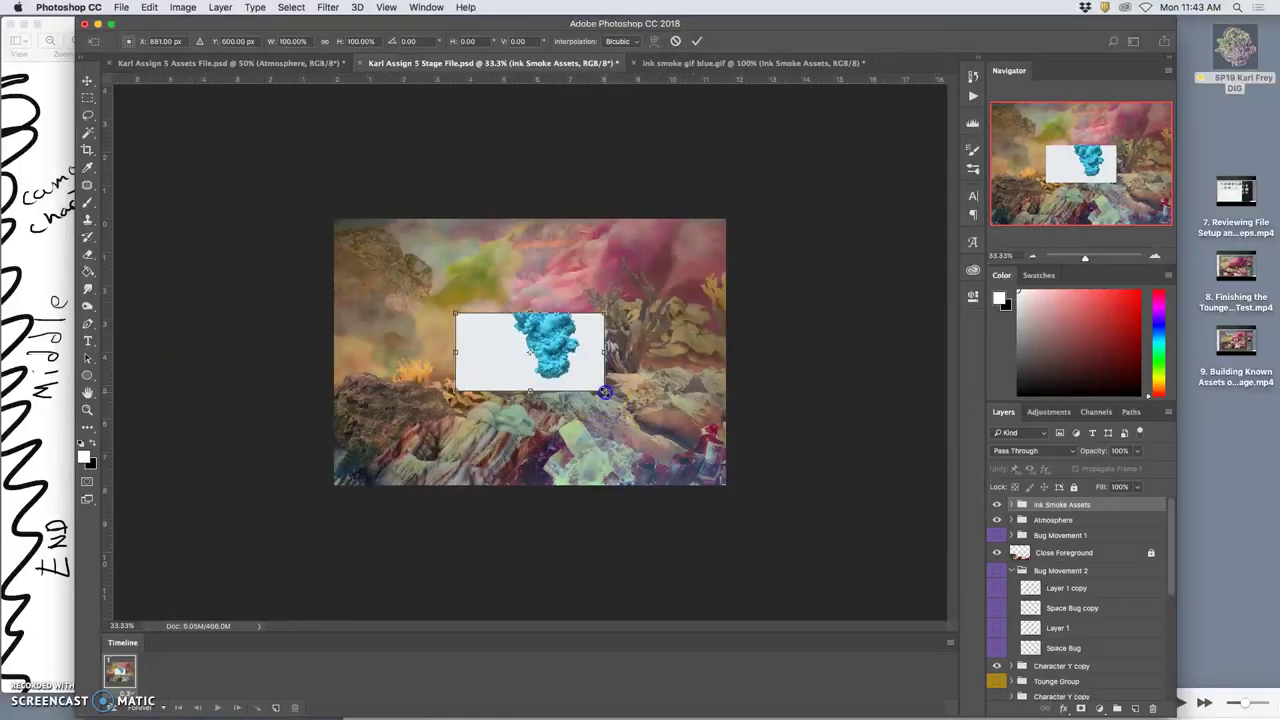
{"action": "mouse_move", "coordinate": [604, 392]}
{"action": "left_mouse_down"}
{"action": "mouse_move", "coordinate": [763, 546]}
{"action": "mouse_move", "coordinate": [829, 586]}
{"action": "left_mouse_up"}
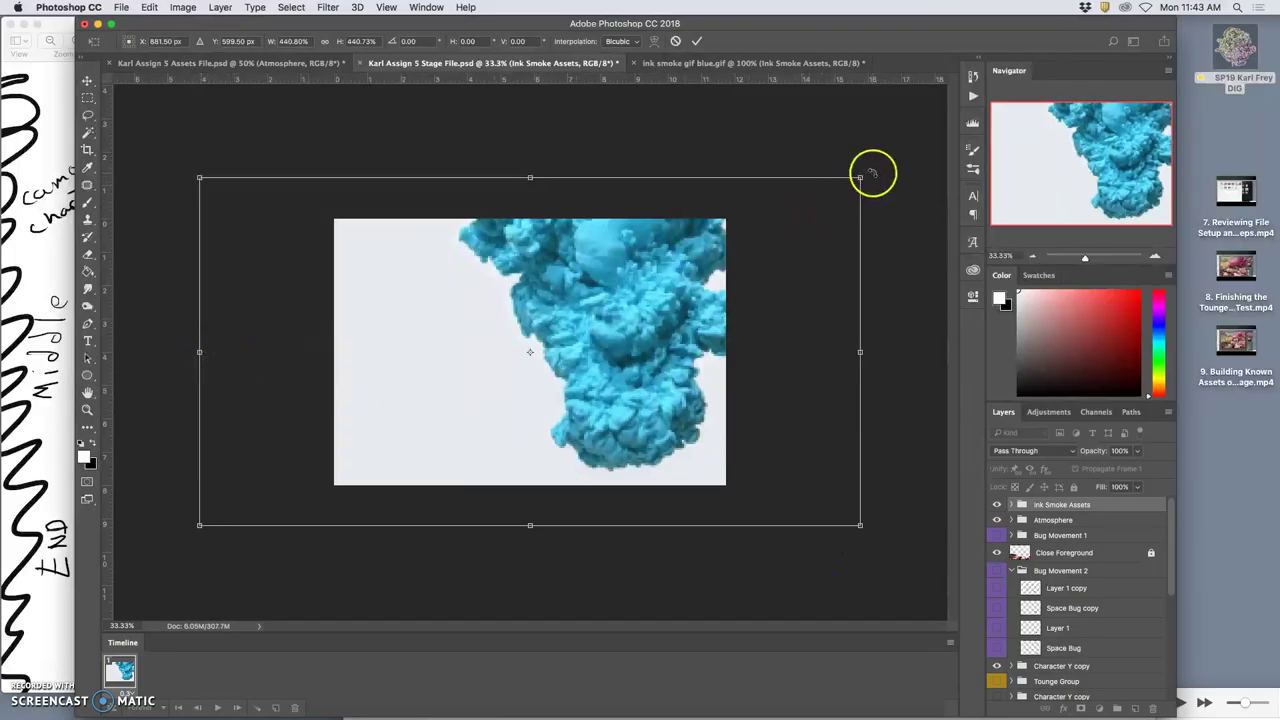
{"action": "left_click_drag", "start_coordinate": [872, 174], "coordinate": [428, 203]}
{"action": "left_click_drag", "start_coordinate": [705, 350], "coordinate": [817, 360]}
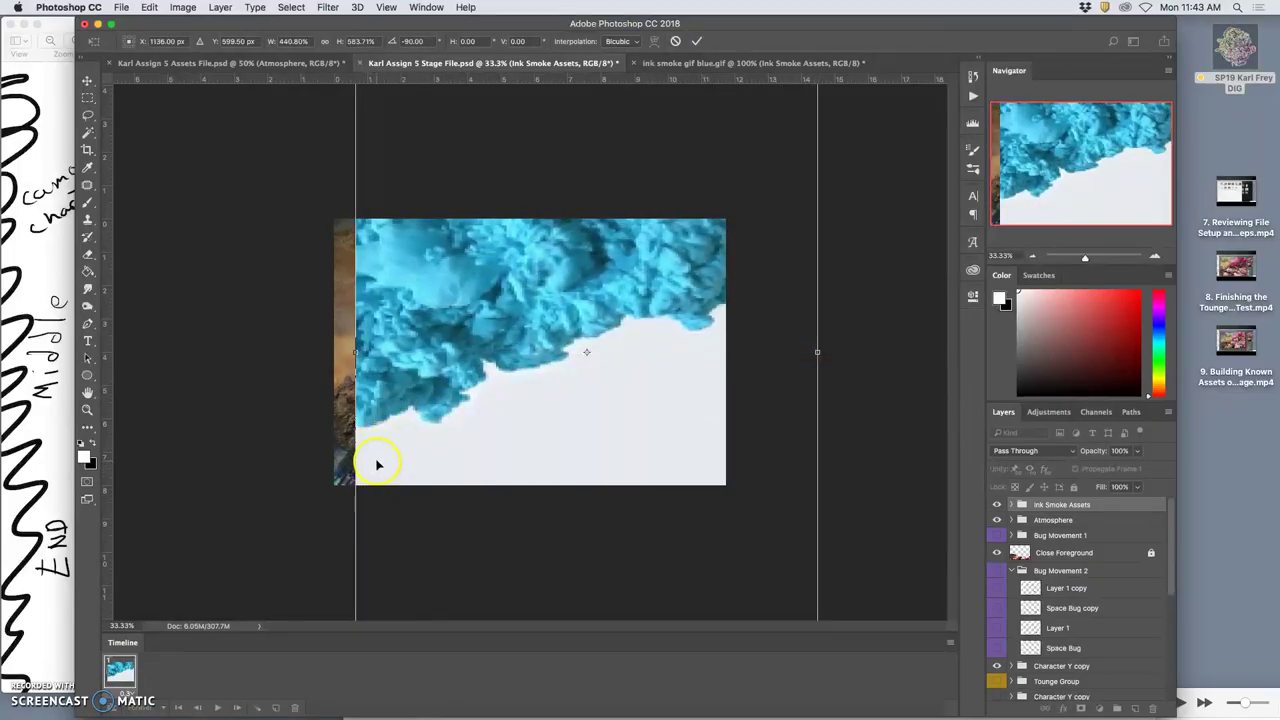
{"action": "key", "text": "super+minus"}
{"action": "key", "text": "super+minus"}
{"action": "key", "text": "super+minus"}
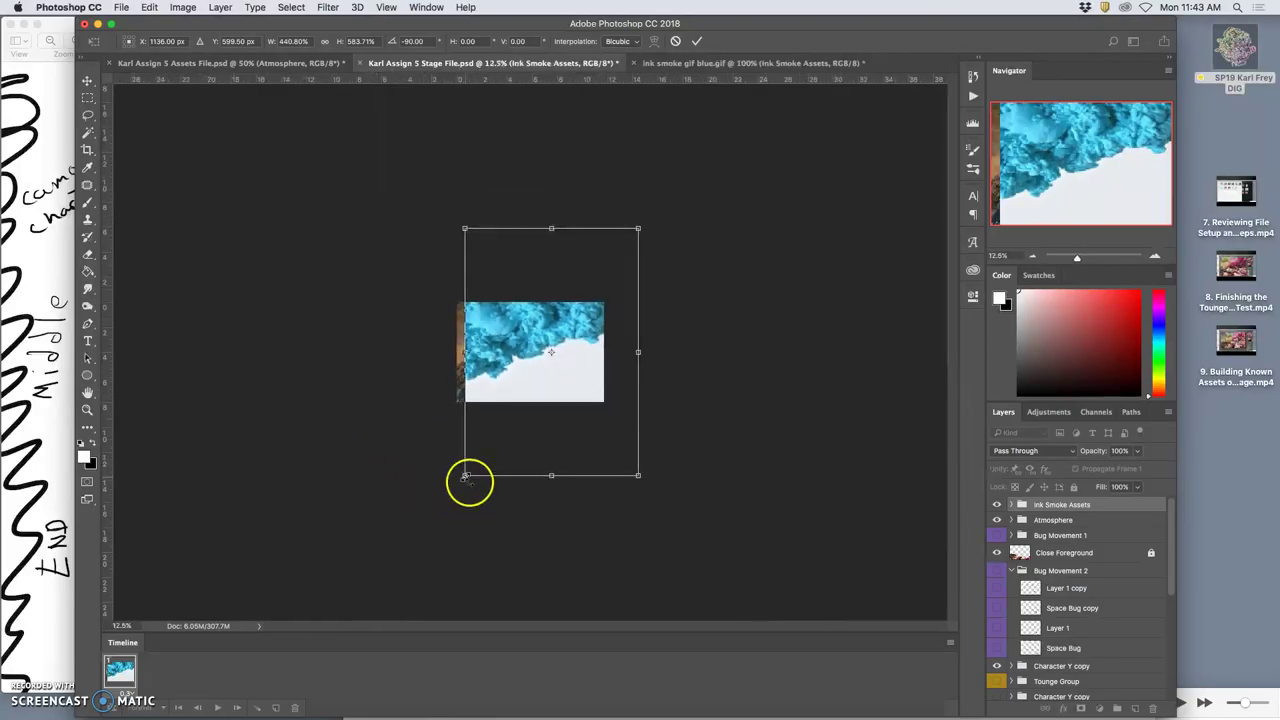
{"action": "left_click_drag", "start_coordinate": [464, 476], "coordinate": [381, 592]}
{"action": "left_click_drag", "start_coordinate": [481, 393], "coordinate": [563, 363]}
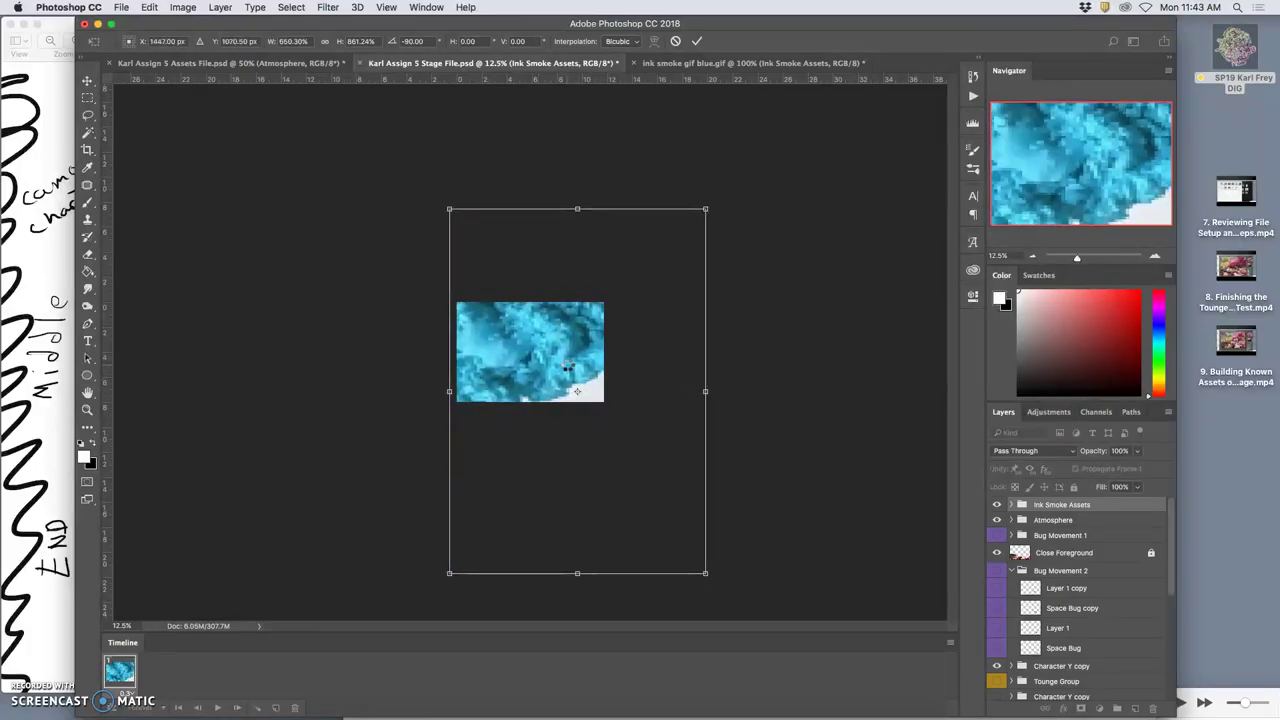
{"action": "key", "text": "Return"}
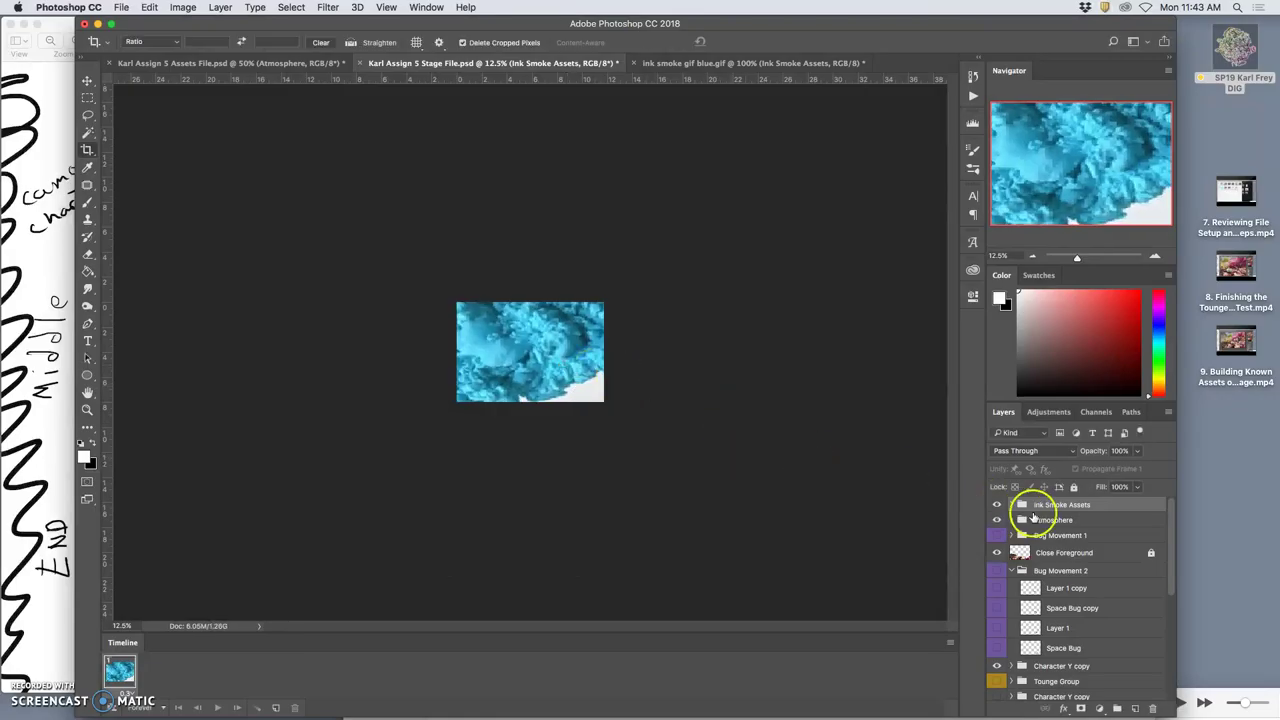
Try Hard Mix, Pin Light, Linear Light and Color Burn blend modes on the smoke.
{"action": "left_click", "coordinate": [1025, 451]}
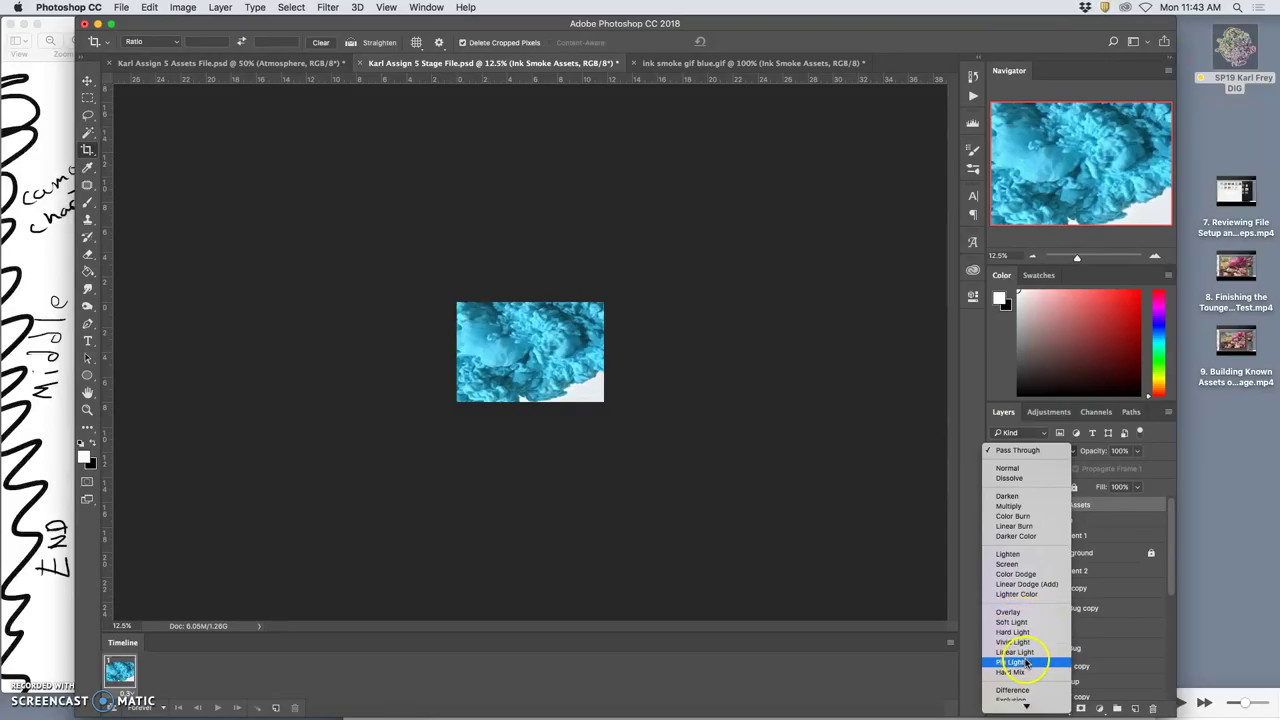
{"action": "left_click", "coordinate": [1025, 674]}
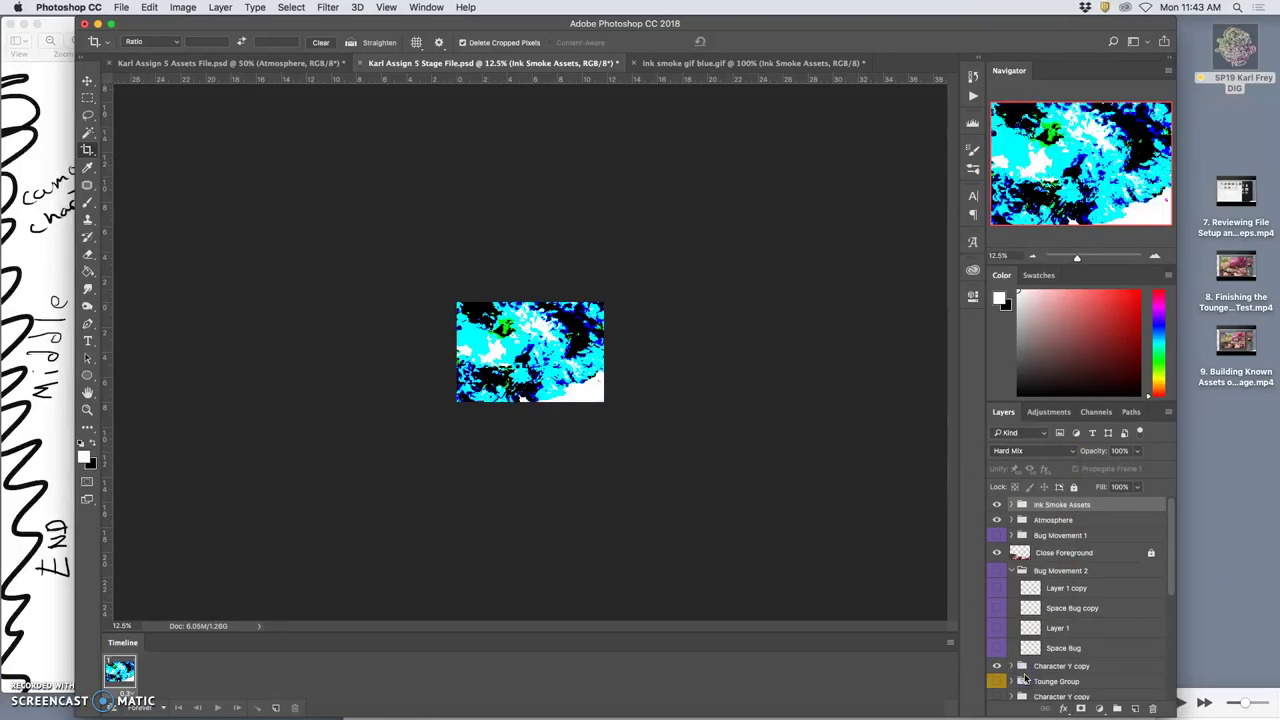
{"action": "left_click", "coordinate": [1031, 454]}
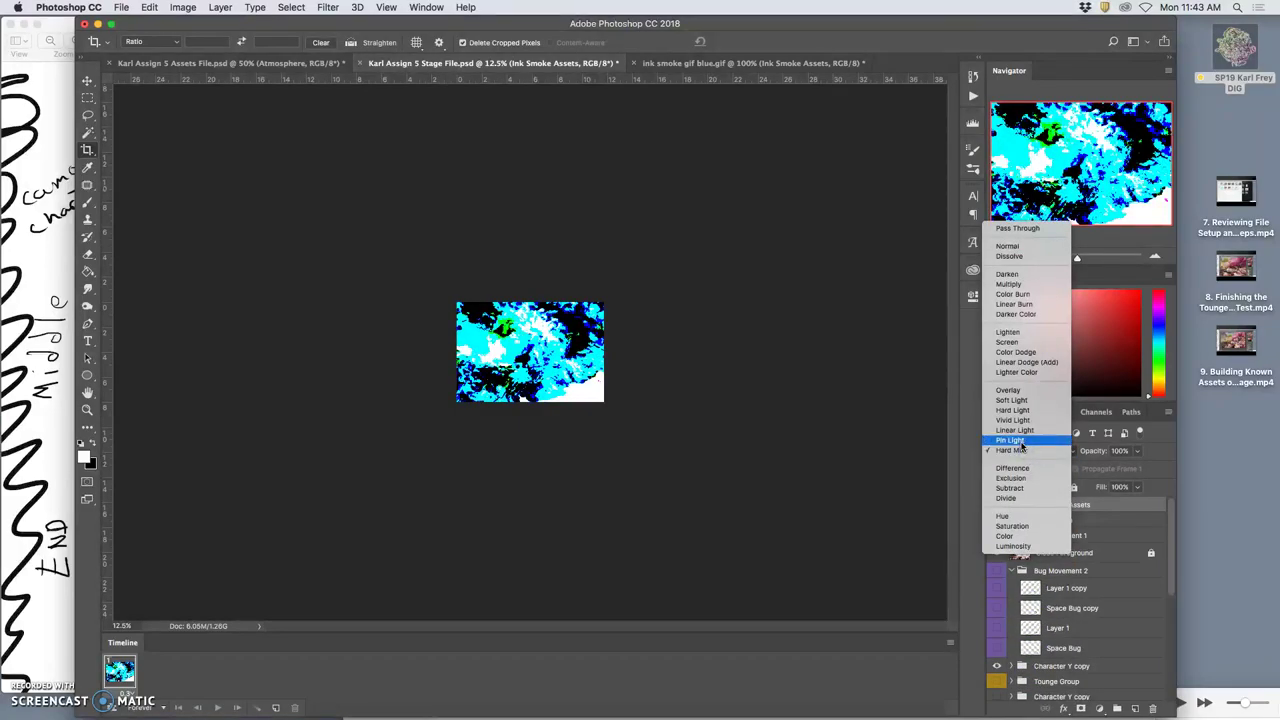
{"action": "left_click", "coordinate": [1022, 443]}
{"action": "left_click", "coordinate": [1030, 449]}
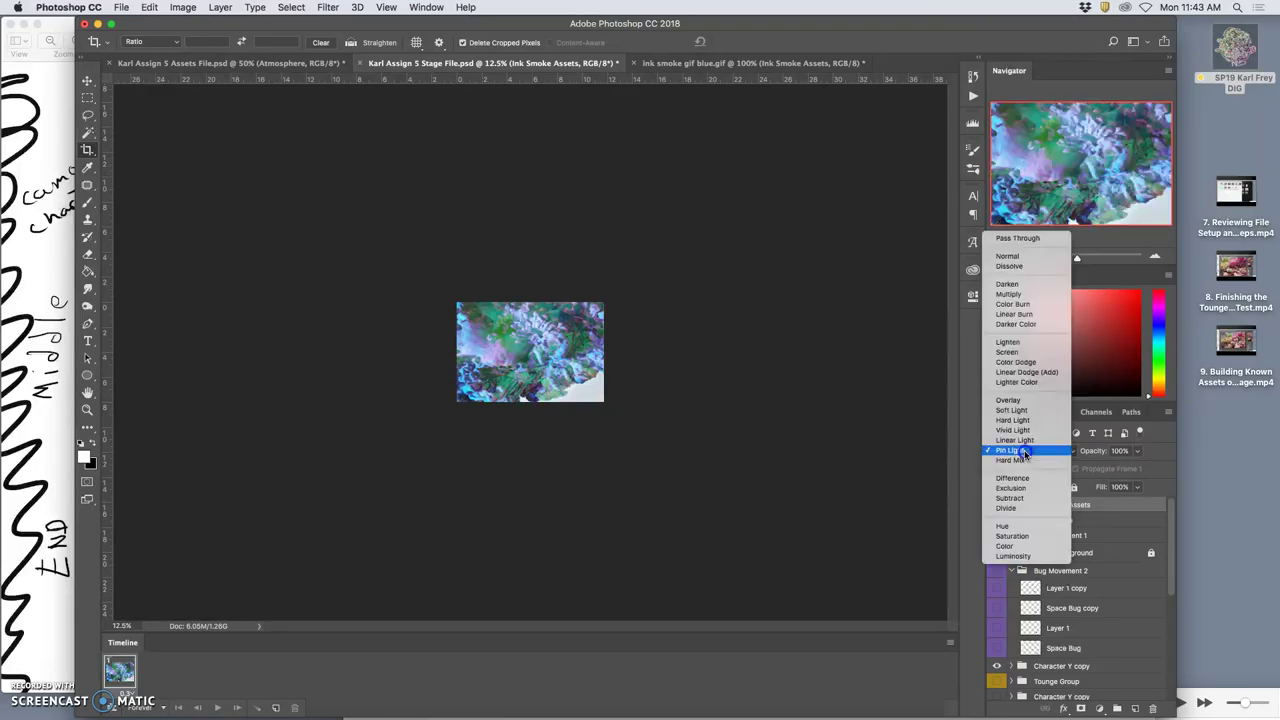
{"action": "left_click", "coordinate": [1022, 443]}
{"action": "left_click", "coordinate": [1024, 445]}
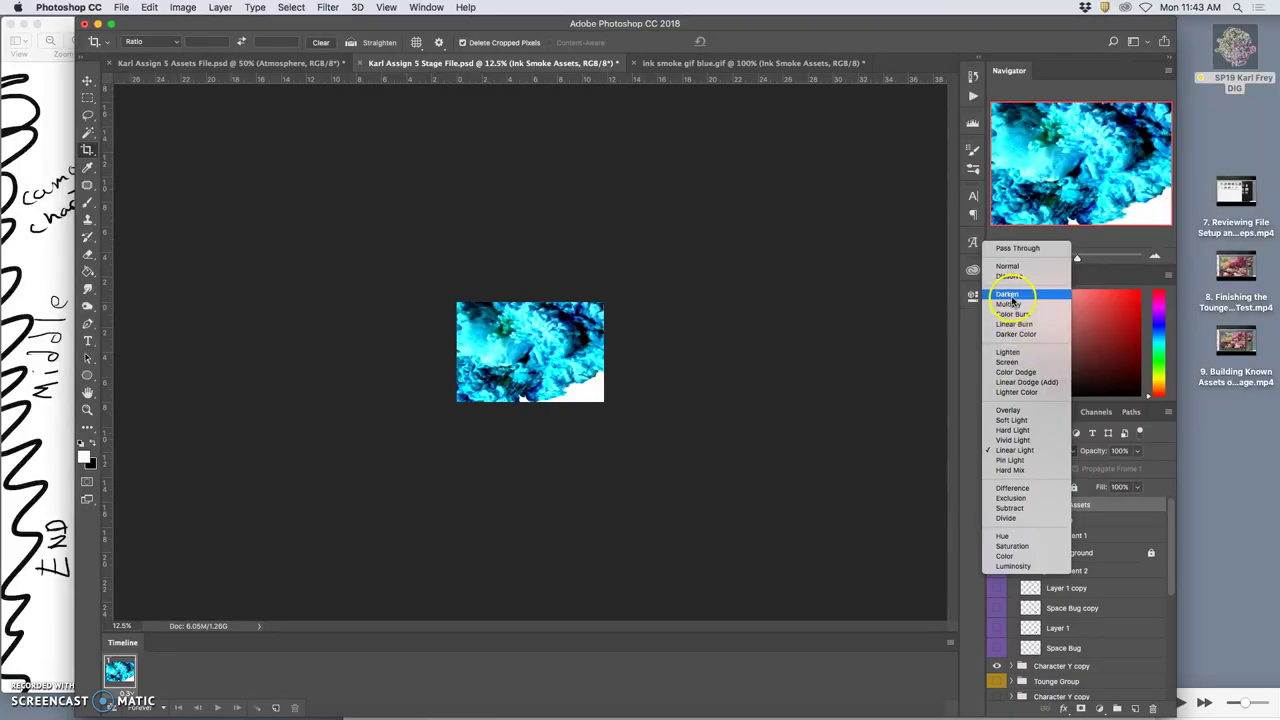
{"action": "left_click", "coordinate": [1013, 313]}
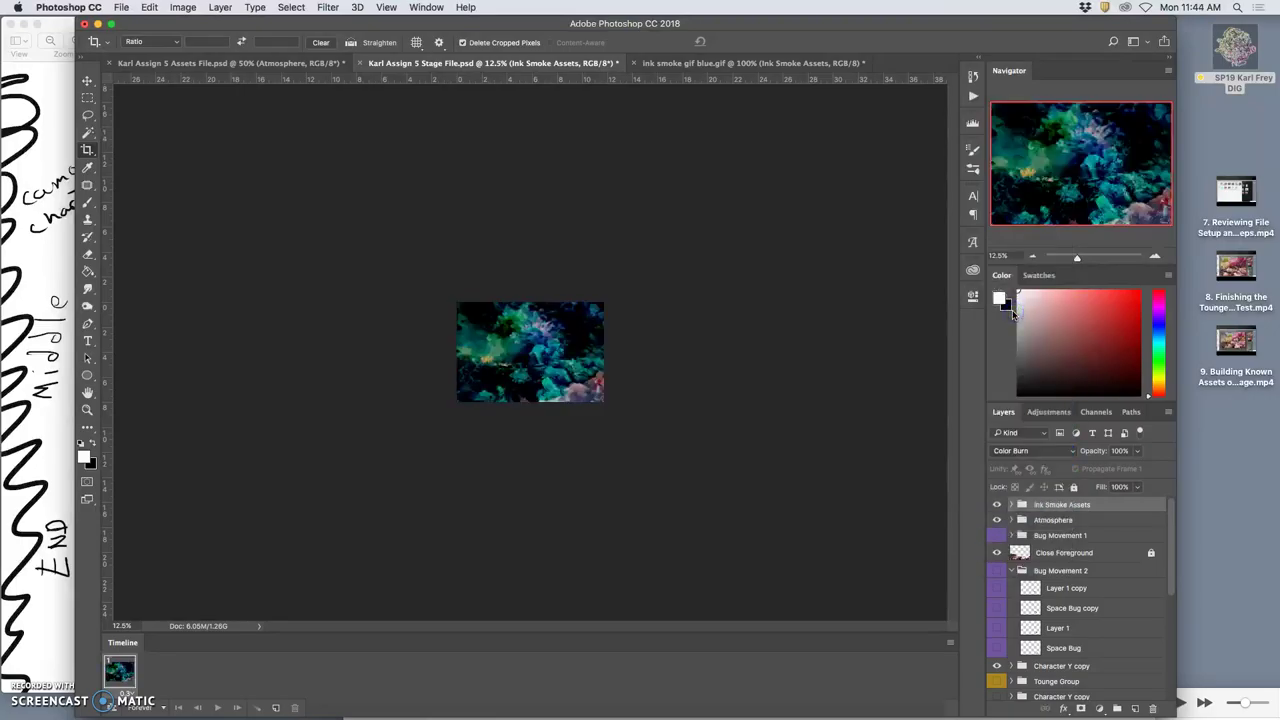
Blend Ink Smoke Assets with Darker Color at 30% opacity.
{"action": "key", "text": "super+plus"}
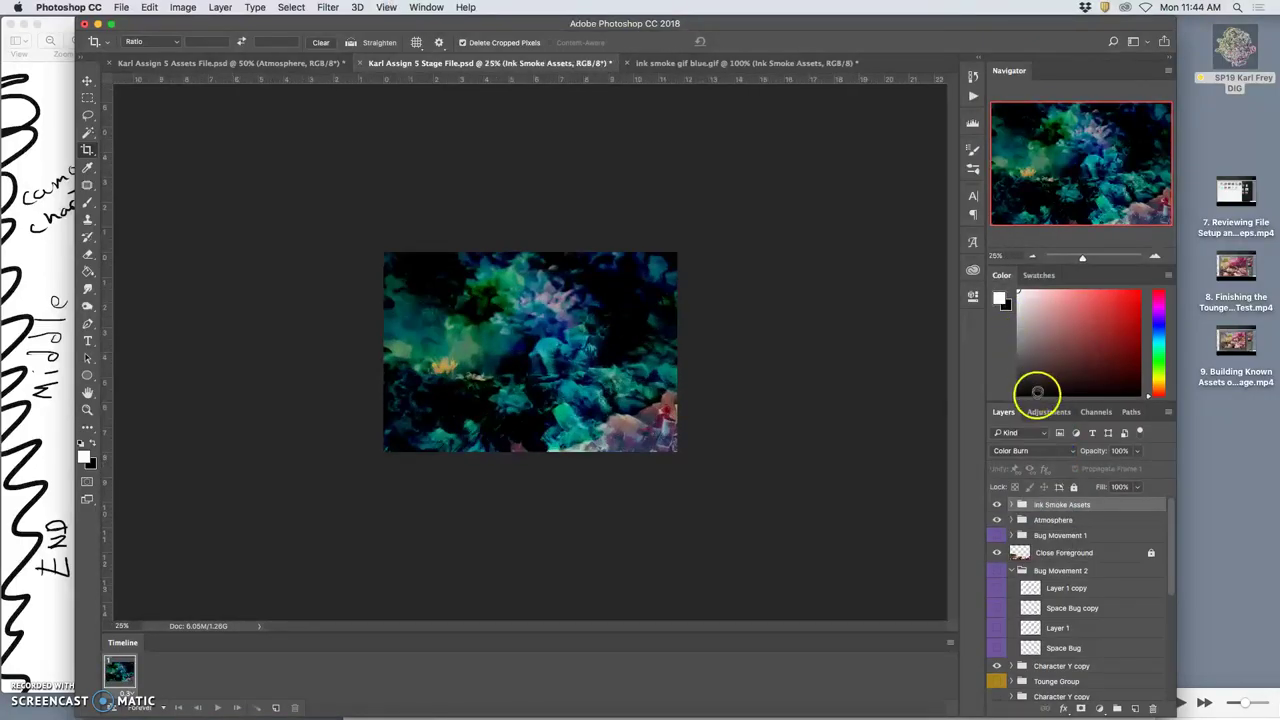
{"action": "left_click", "coordinate": [1018, 451]}
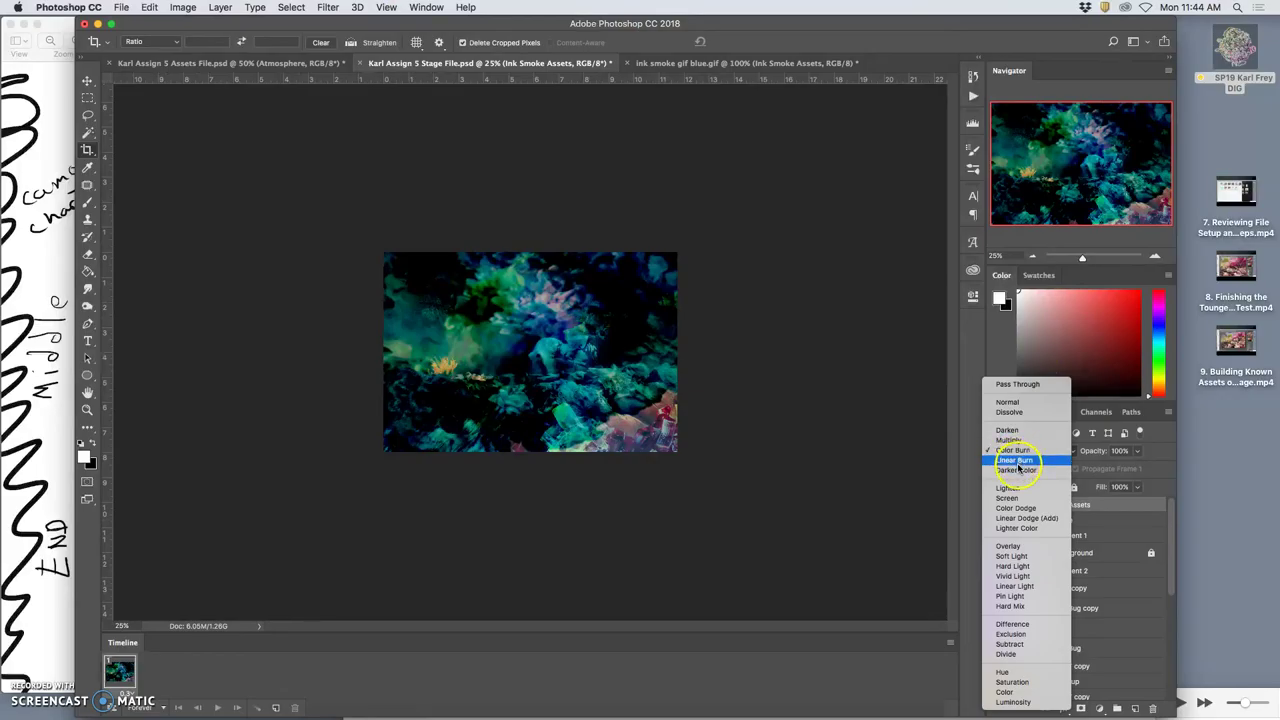
{"action": "left_click", "coordinate": [1018, 470]}
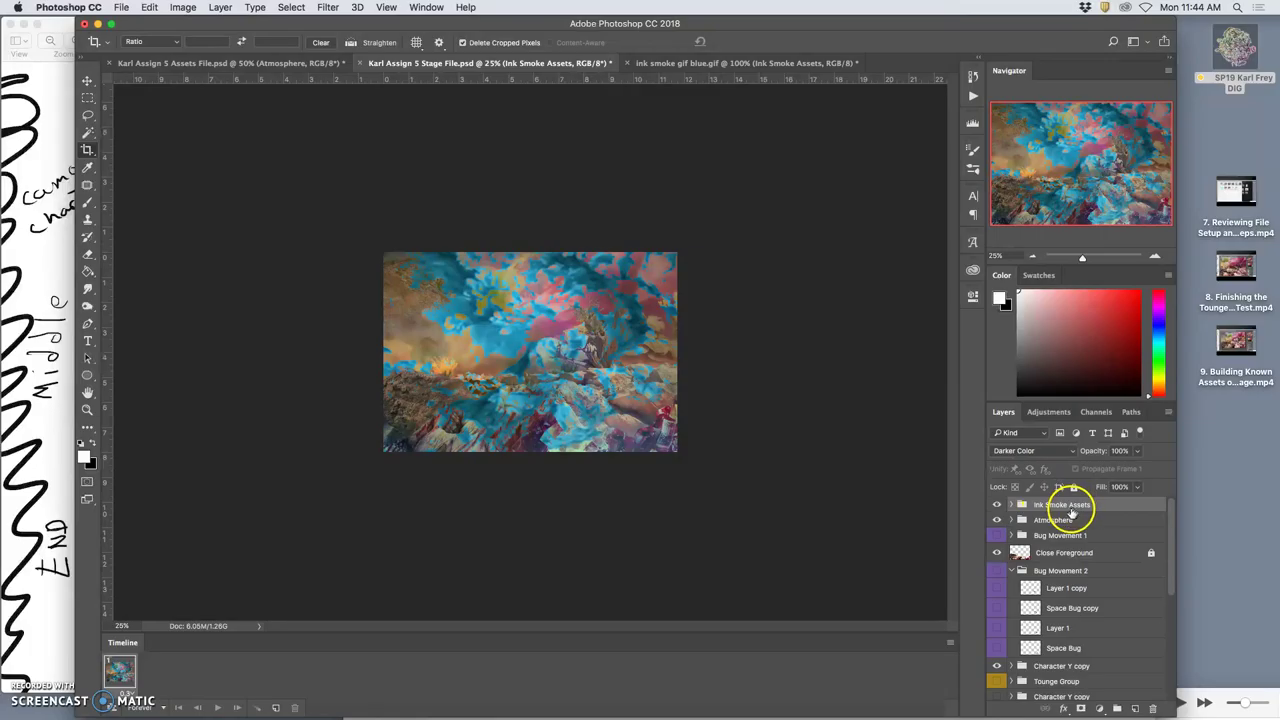
{"action": "left_click", "coordinate": [1139, 453]}
{"action": "left_click_drag", "start_coordinate": [1130, 468], "coordinate": [1106, 468]}
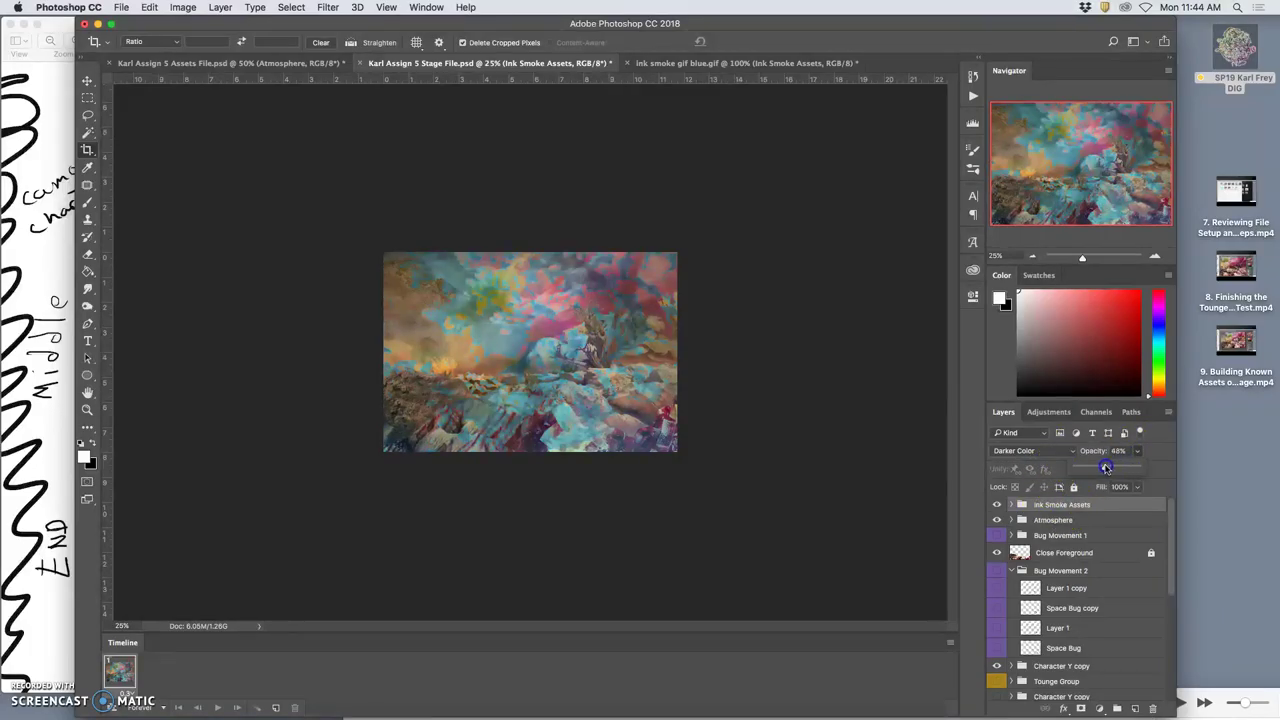
Expand Ink Smoke Assets and repeatedly toggle Layer 7 and Layer 6 to compare their smoke overlays.
{"action": "left_click", "coordinate": [1011, 504]}
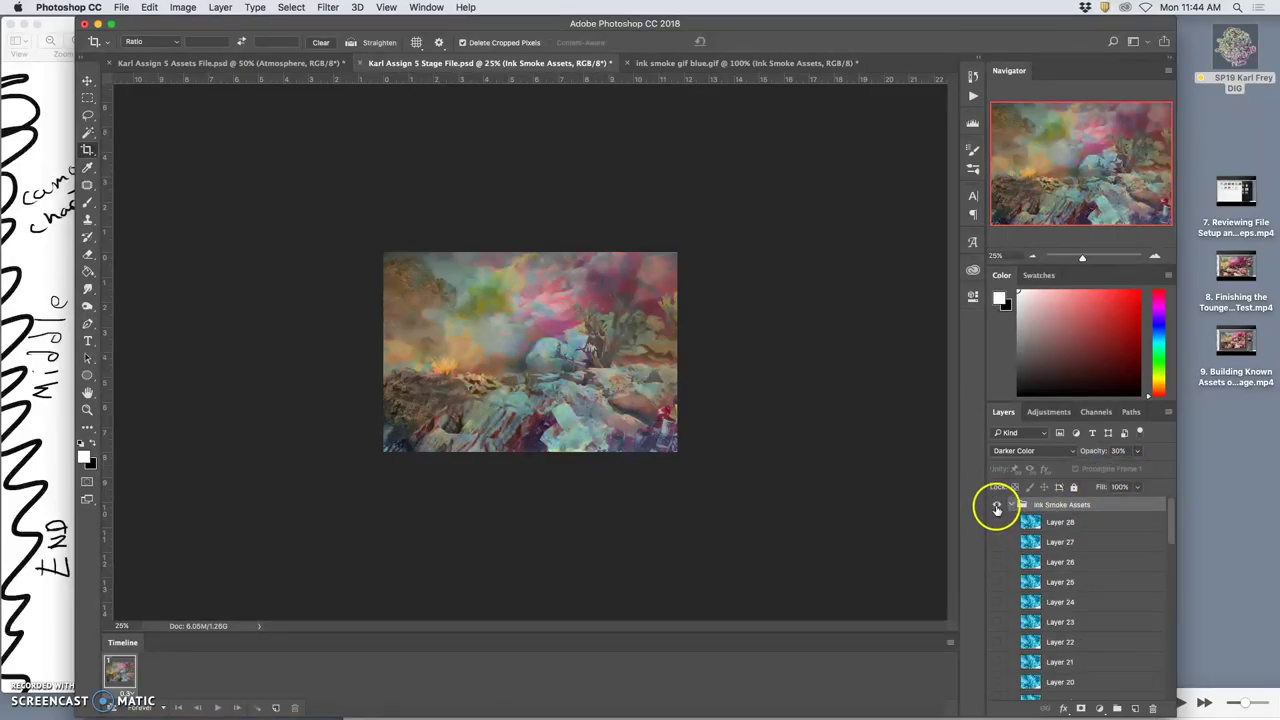
{"action": "scroll", "coordinate": [1008, 612], "scroll_direction": "down", "scroll_amount": 5}
{"action": "scroll", "coordinate": [1008, 612], "scroll_direction": "down", "scroll_amount": 10}
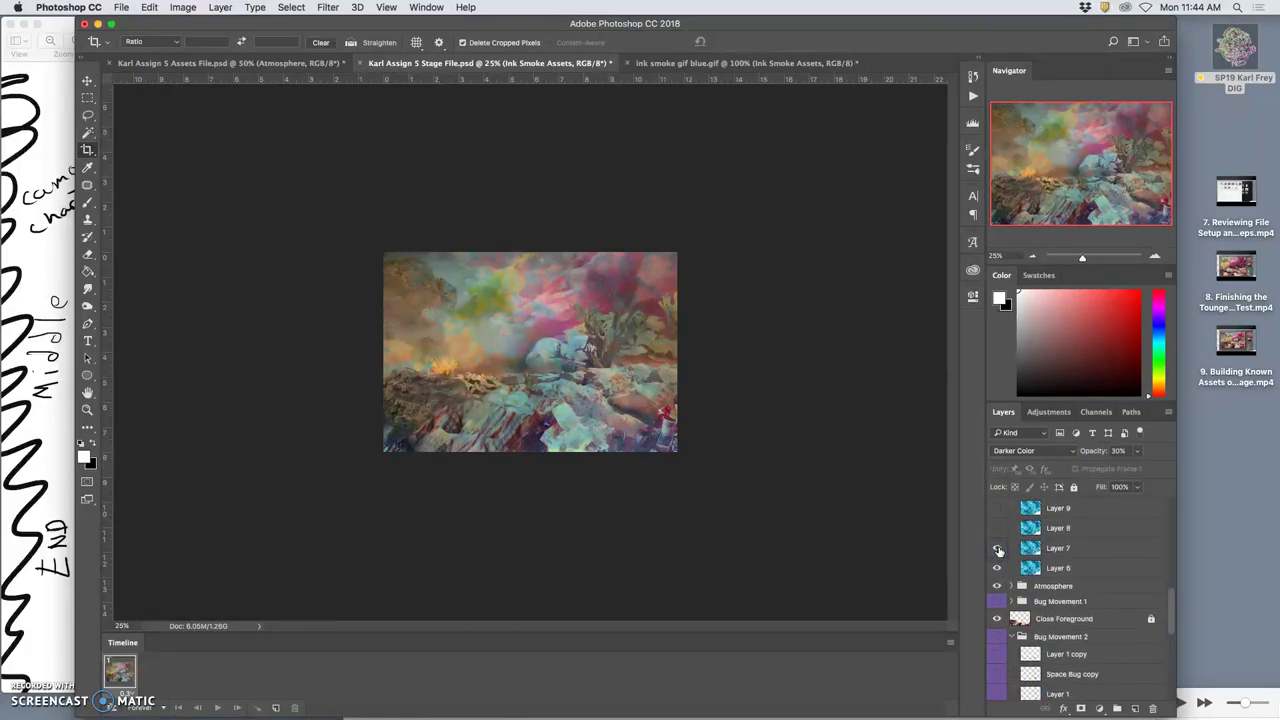
{"action": "left_click", "coordinate": [996, 551]}
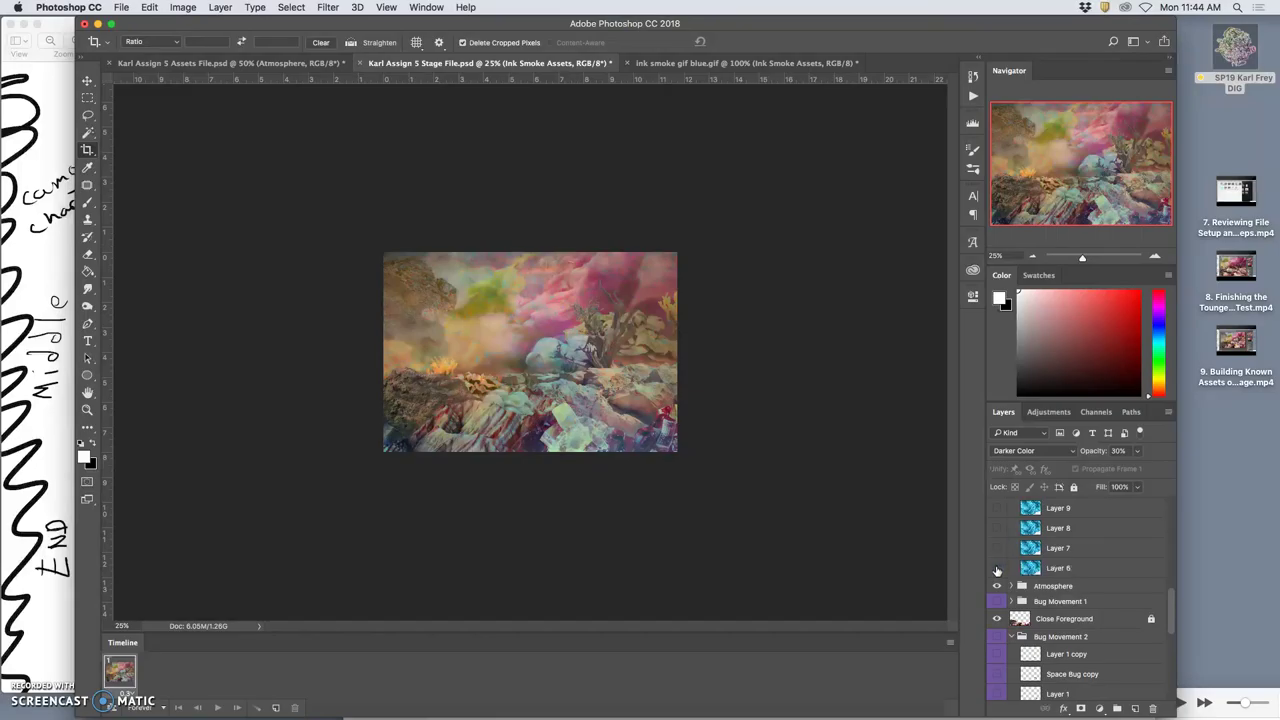
{"action": "left_click", "coordinate": [996, 568]}
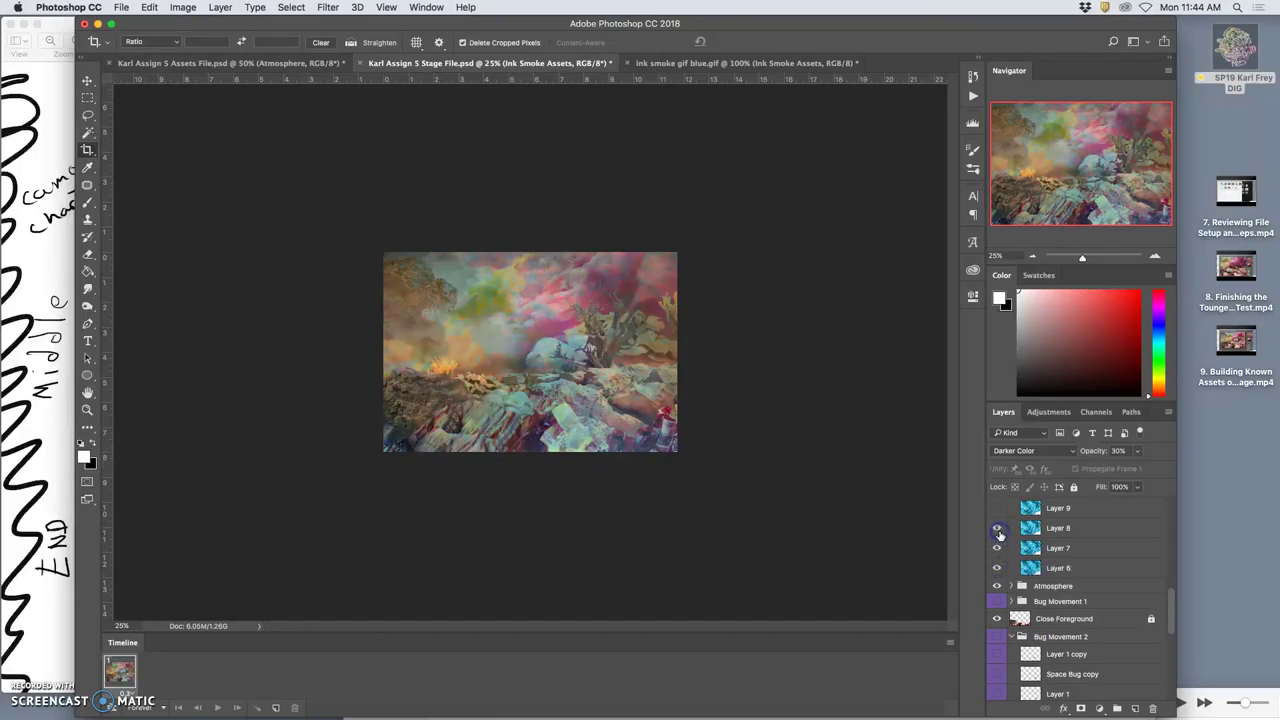
{"action": "left_click", "coordinate": [997, 565]}
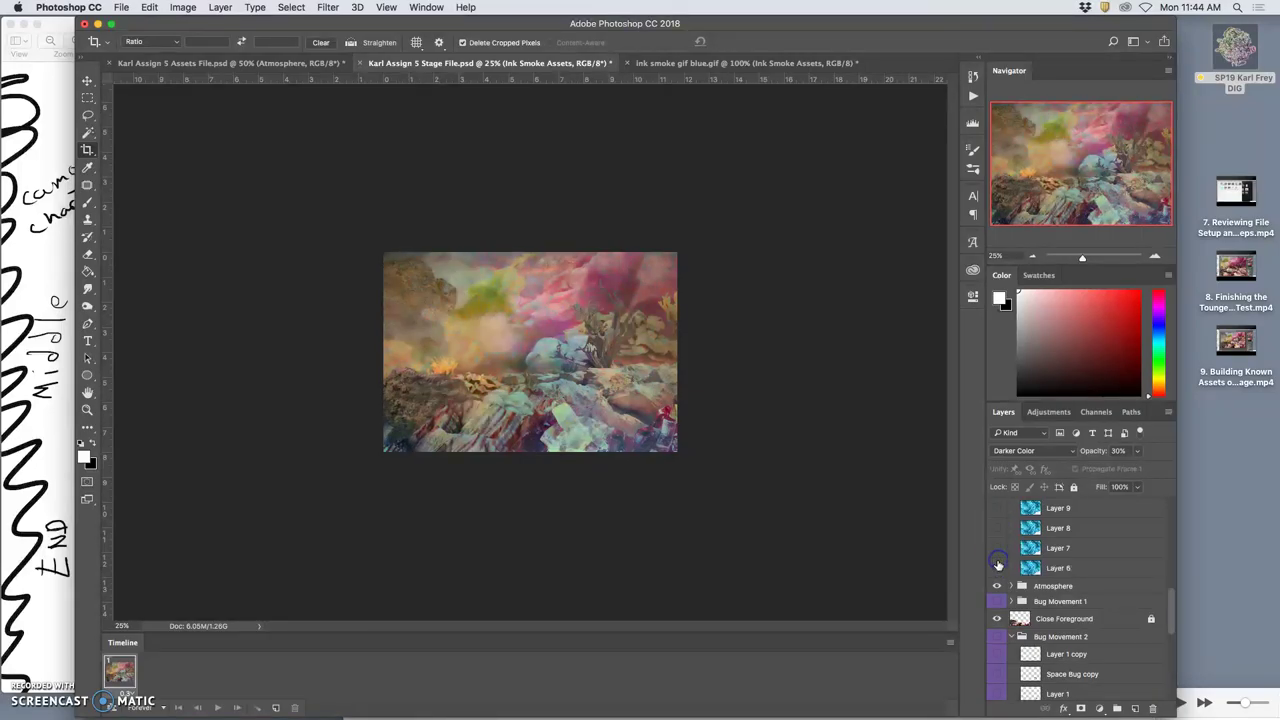
{"action": "left_click", "coordinate": [997, 565]}
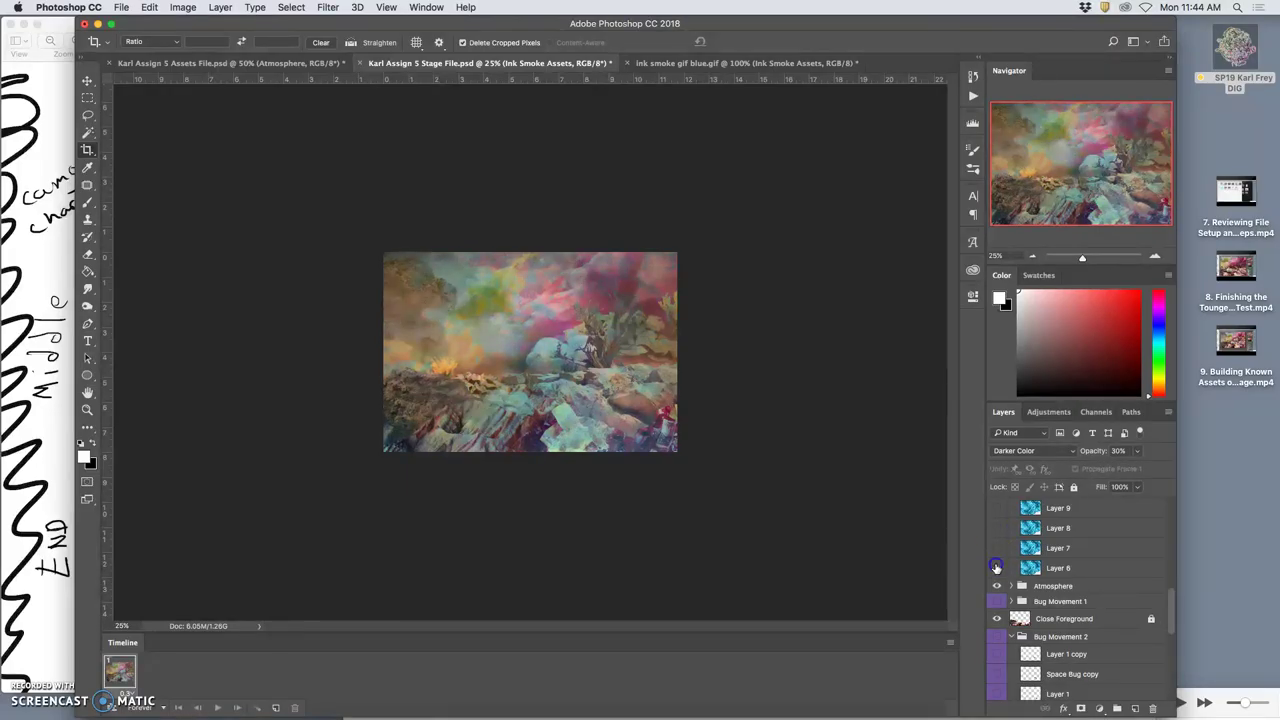
{"action": "left_click", "coordinate": [996, 567]}
{"action": "left_click", "coordinate": [996, 567]}
{"action": "left_click", "coordinate": [997, 567]}
{"action": "left_click", "coordinate": [997, 567]}
{"action": "left_click", "coordinate": [997, 567]}
{"action": "left_click", "coordinate": [997, 567]}
{"action": "left_click", "coordinate": [997, 567]}
Re-expand the Ink Smoke Assets group and leave Layer 6's smoke visible over the landscape.
{"action": "scroll", "coordinate": [1050, 555], "scroll_direction": "up", "scroll_amount": 5}
{"action": "scroll", "coordinate": [1050, 560], "scroll_direction": "up", "scroll_amount": 6}
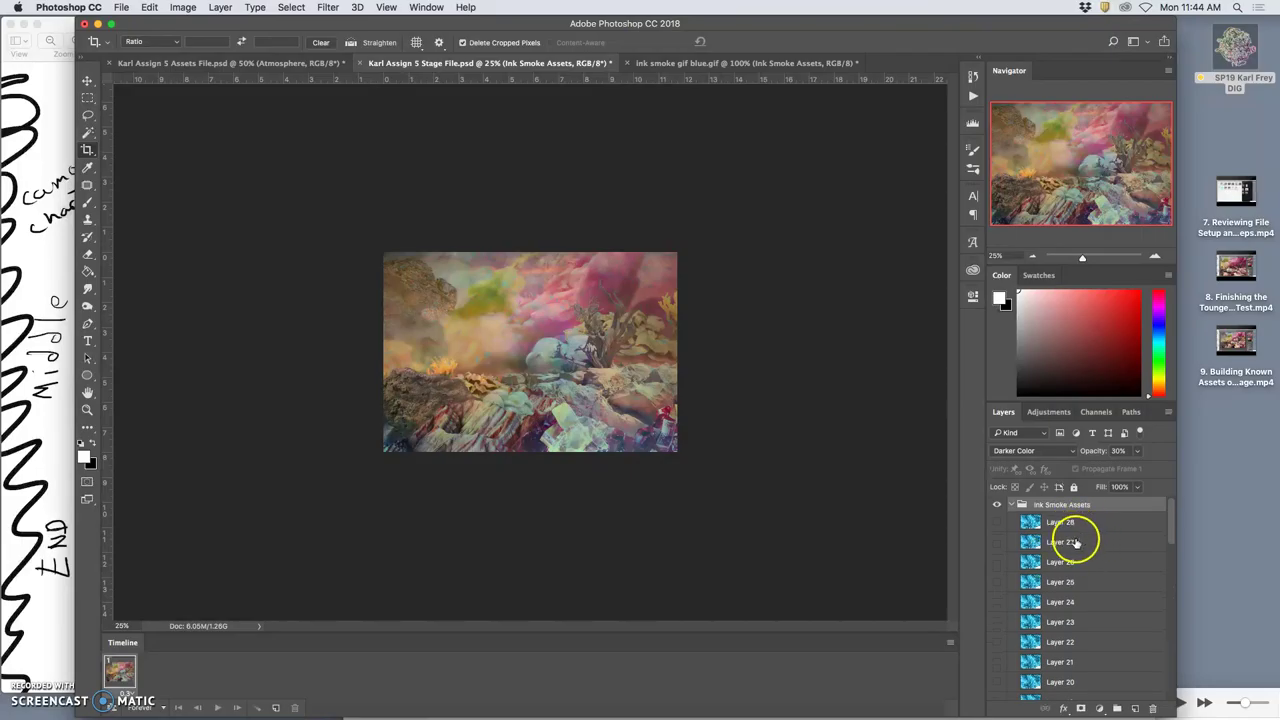
{"action": "scroll", "coordinate": [1080, 540], "scroll_direction": "down", "scroll_amount": 15}
{"action": "scroll", "coordinate": [1075, 543], "scroll_direction": "up", "scroll_amount": 15}
{"action": "left_click", "coordinate": [1010, 512]}
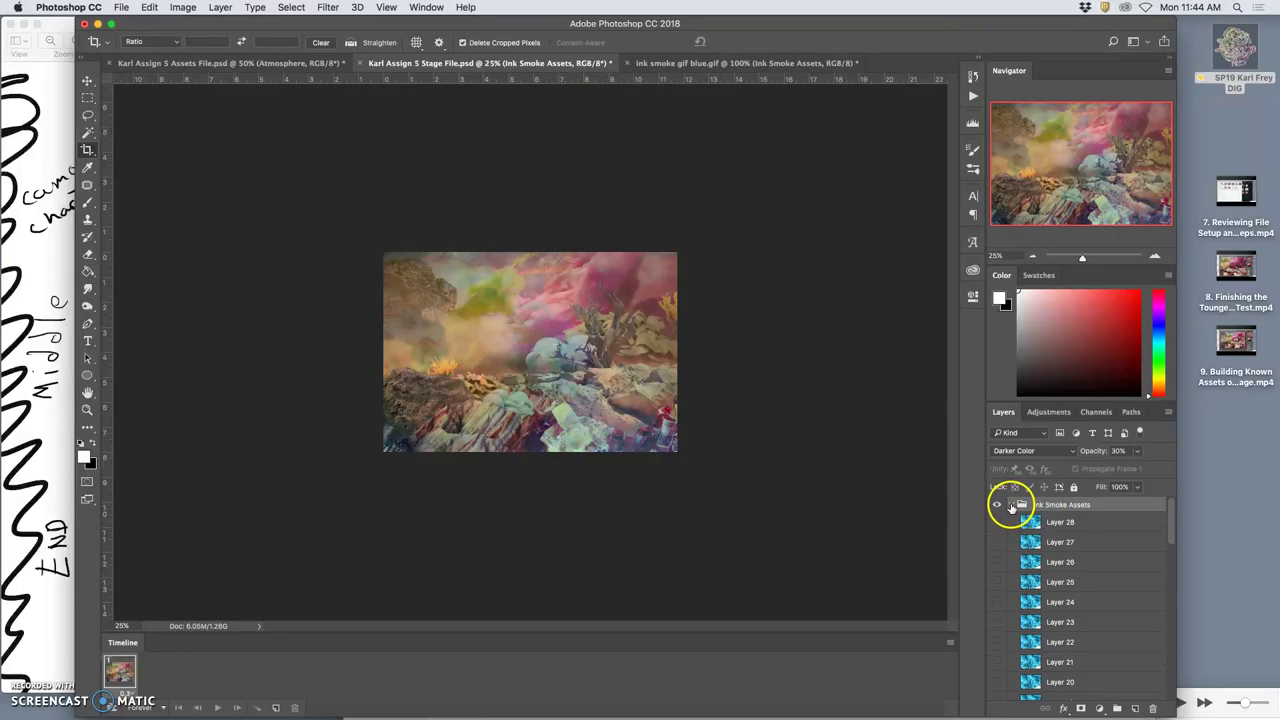
{"action": "left_click", "coordinate": [1011, 507]}
{"action": "left_click", "coordinate": [1011, 507]}
{"action": "scroll", "coordinate": [1035, 548], "scroll_direction": "down", "scroll_amount": 10}
{"action": "left_click", "coordinate": [999, 548]}
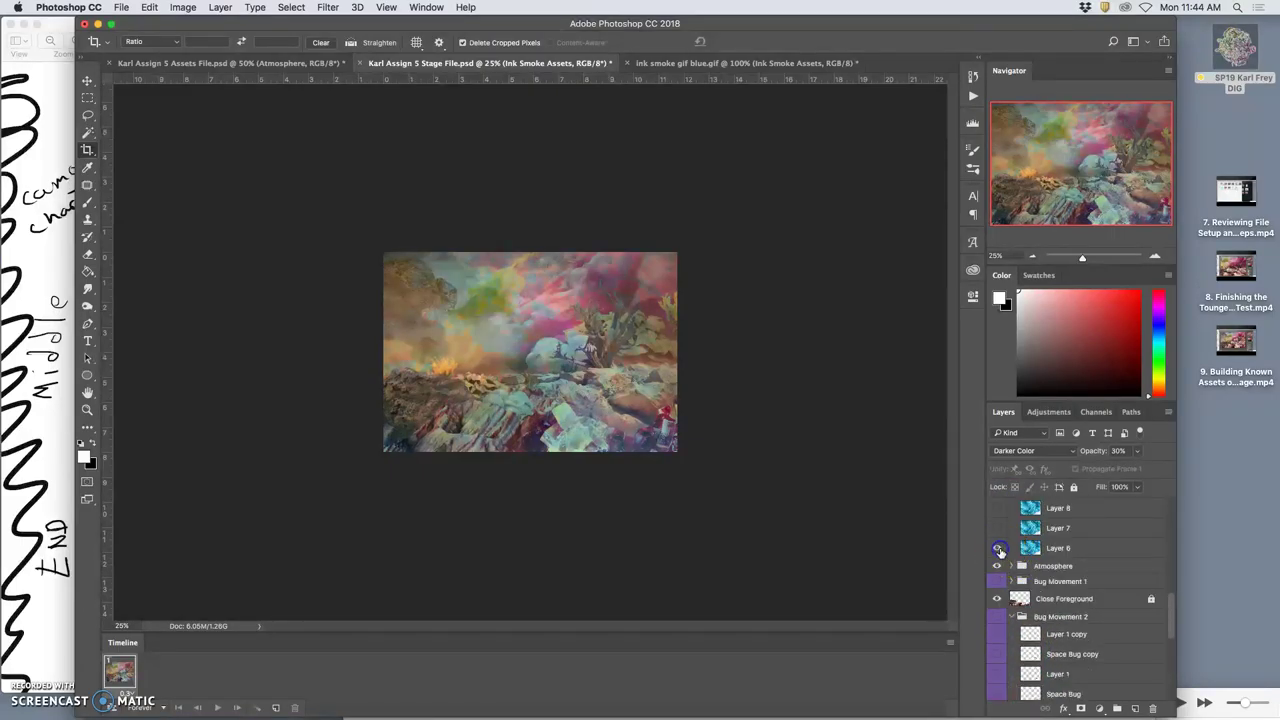
{"action": "scroll", "coordinate": [1055, 545], "scroll_direction": "up", "scroll_amount": 10}
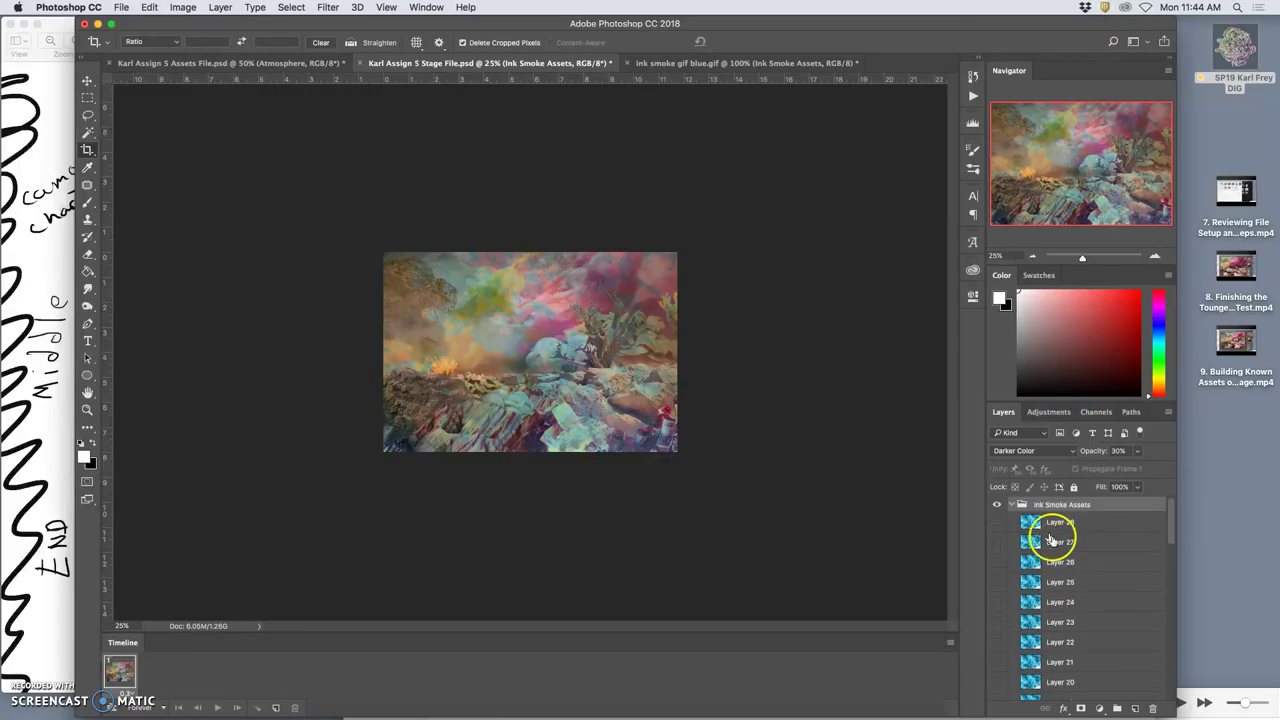
Collapse the Ink Smoke Assets group and blend it with Linear Burn at about 15% opacity.
{"action": "left_click", "coordinate": [1013, 508]}
{"action": "left_click", "coordinate": [1064, 450]}
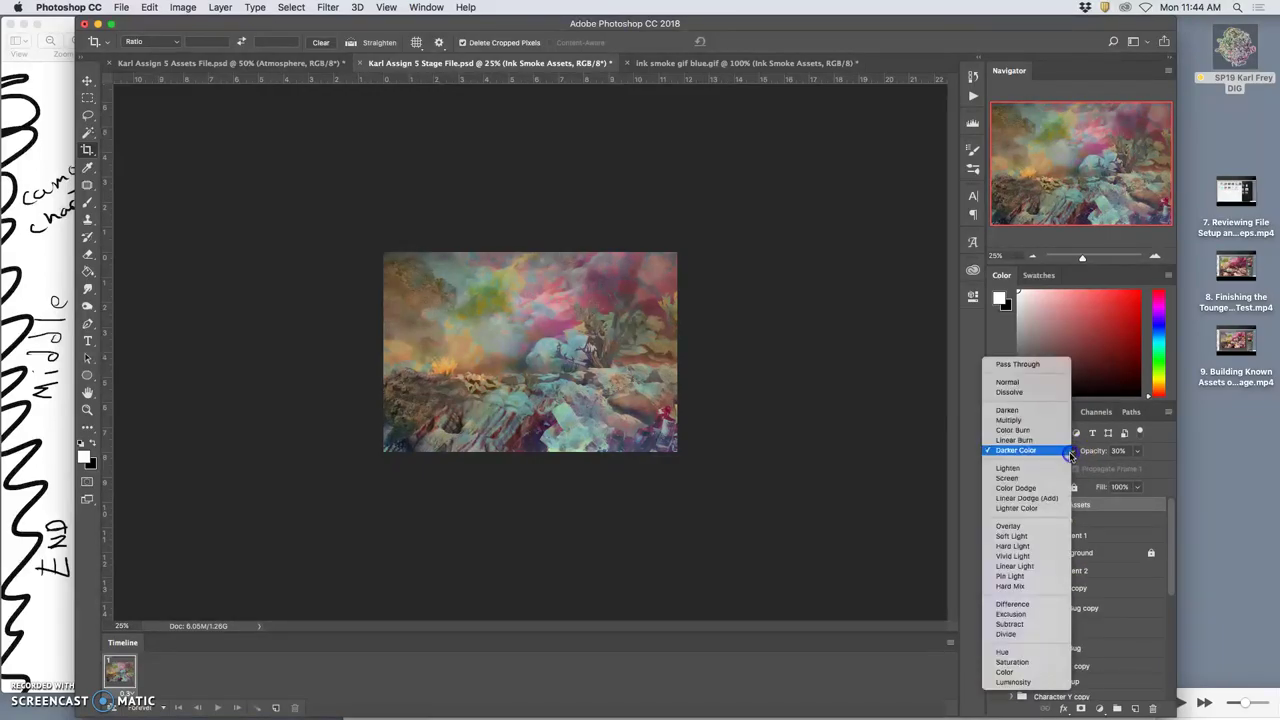
{"action": "left_click", "coordinate": [1055, 440]}
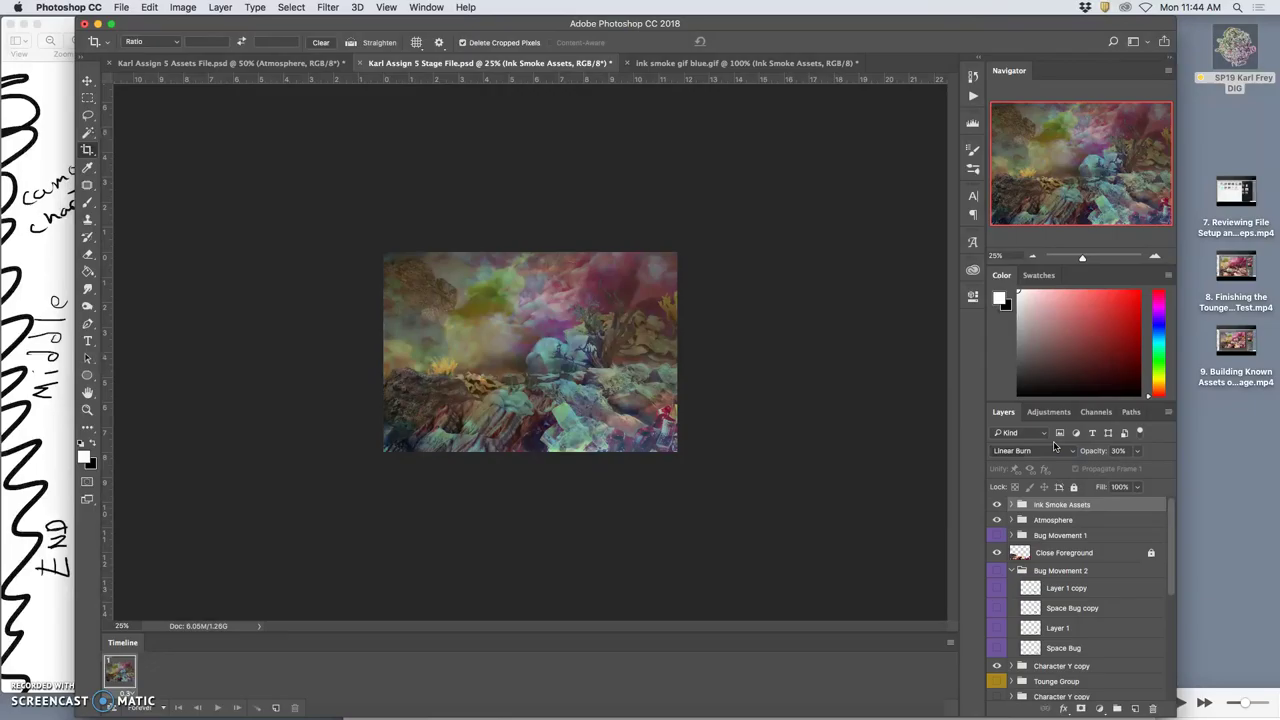
{"action": "left_click", "coordinate": [1137, 451]}
{"action": "left_click_drag", "start_coordinate": [1113, 468], "coordinate": [1110, 468]}
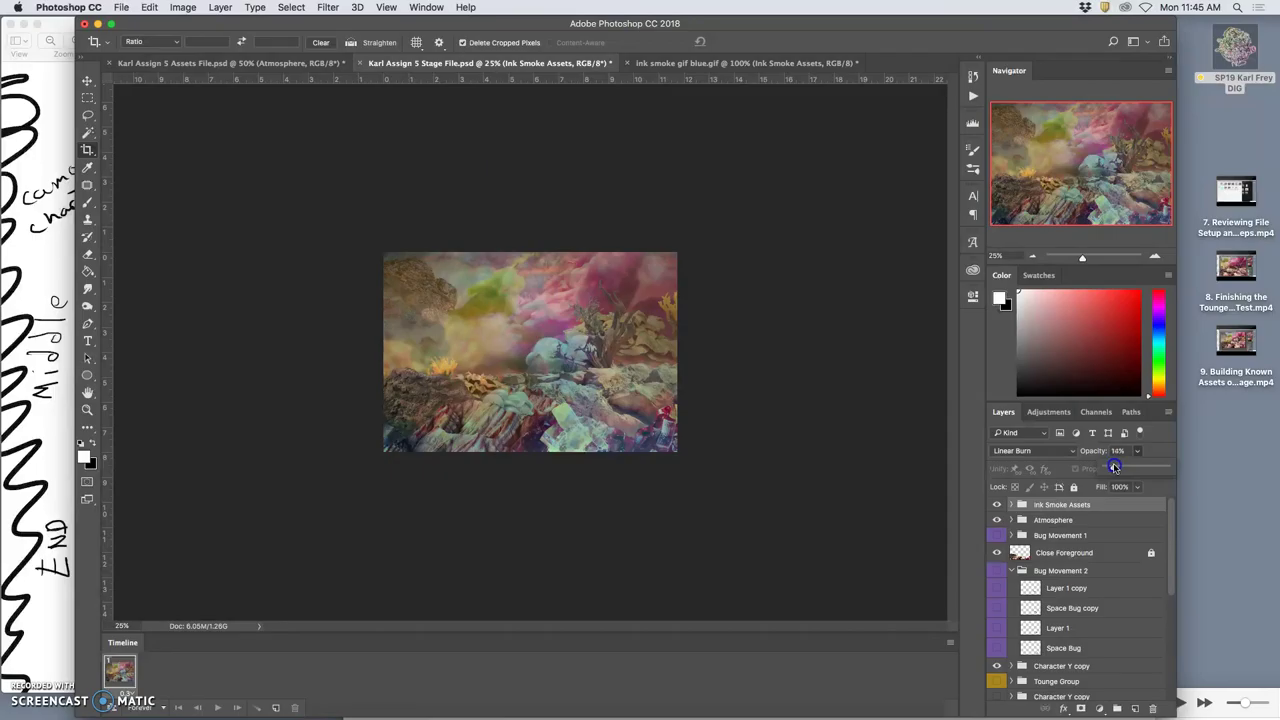
{"action": "left_click_drag", "start_coordinate": [1116, 467], "coordinate": [1114, 467]}
{"action": "key", "text": "super+equal"}
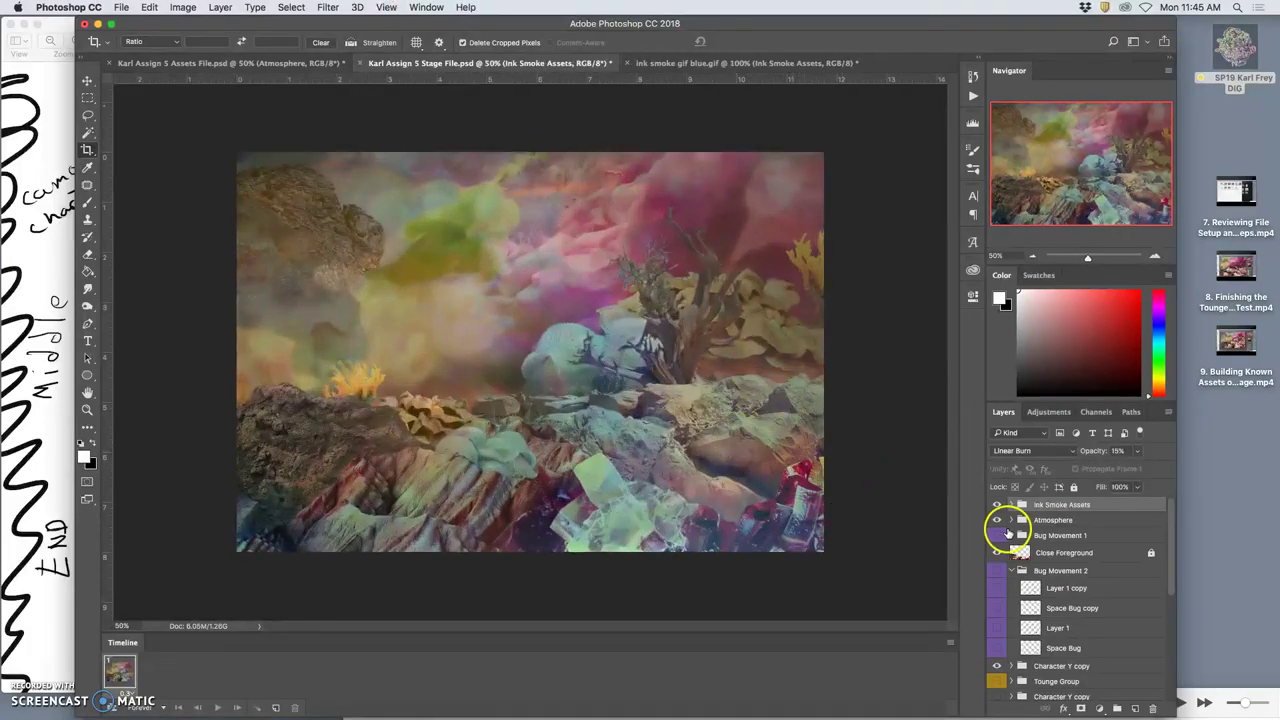
{"action": "left_click", "coordinate": [1011, 506]}
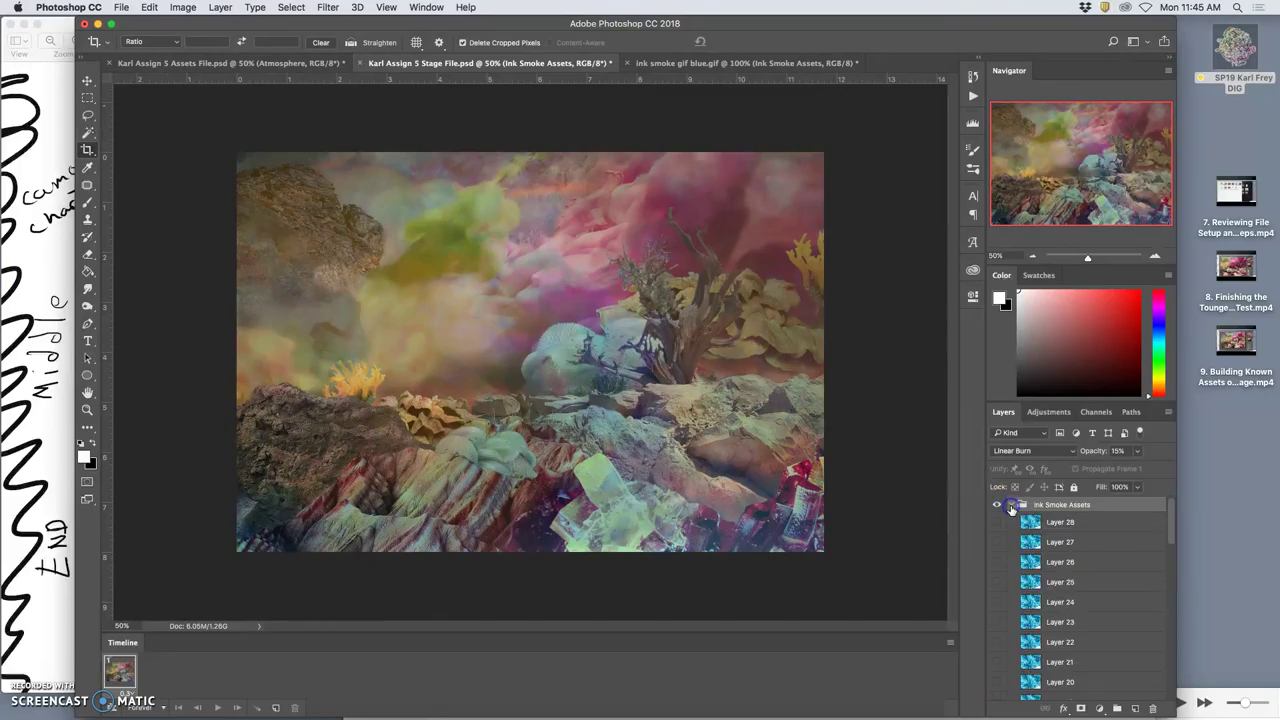
{"action": "scroll", "coordinate": [1020, 558], "scroll_direction": "down", "scroll_amount": 10}
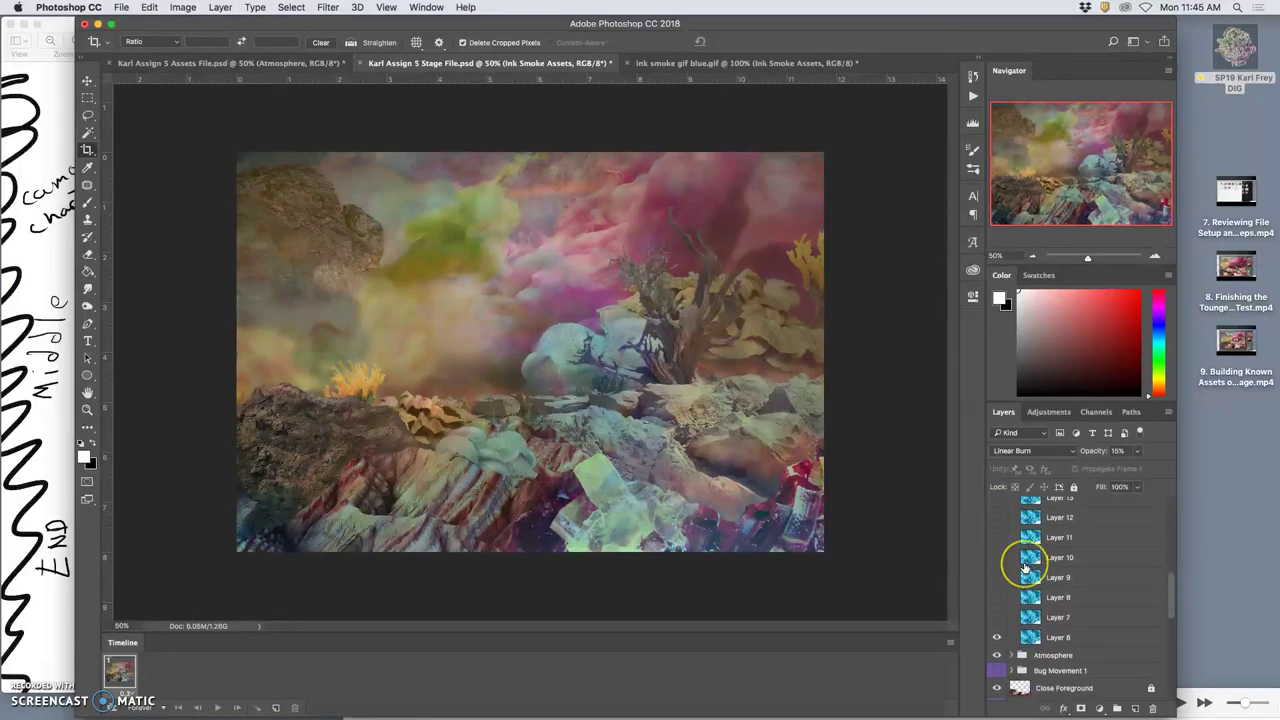
{"action": "scroll", "coordinate": [1025, 568], "scroll_direction": "up", "scroll_amount": 10}
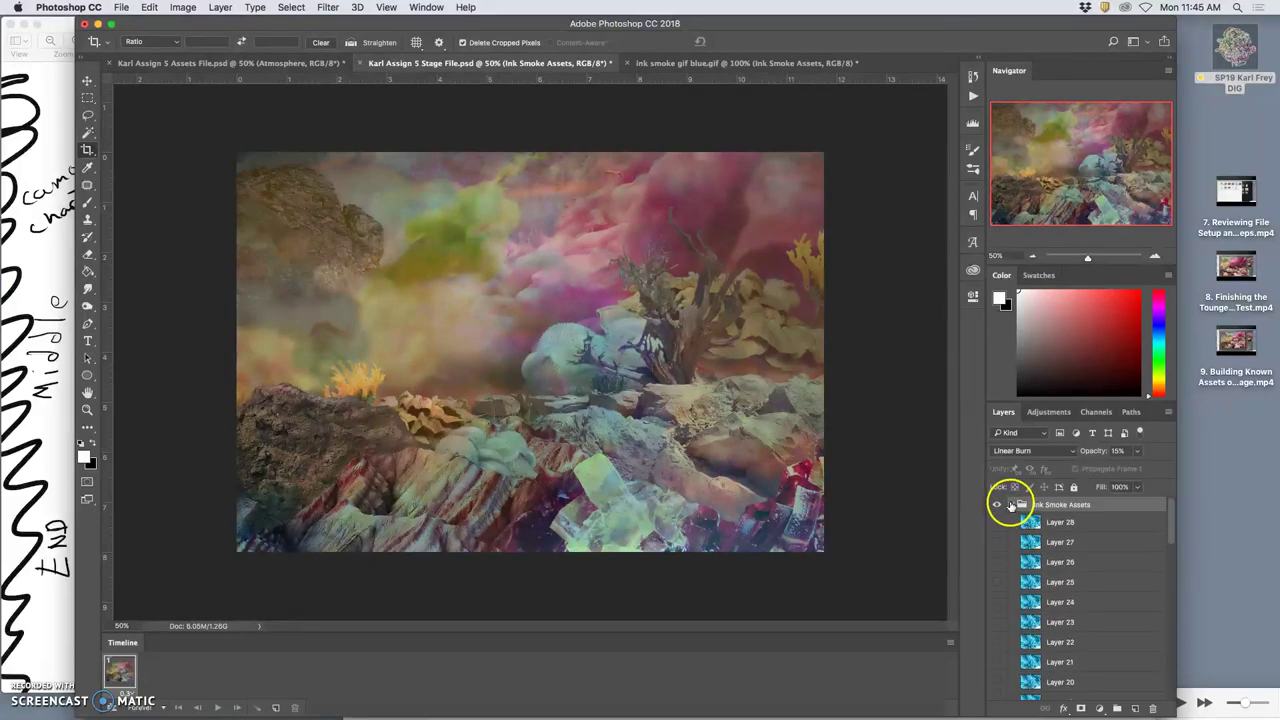
{"action": "left_click", "coordinate": [1011, 505]}
{"action": "left_click", "coordinate": [1011, 520]}
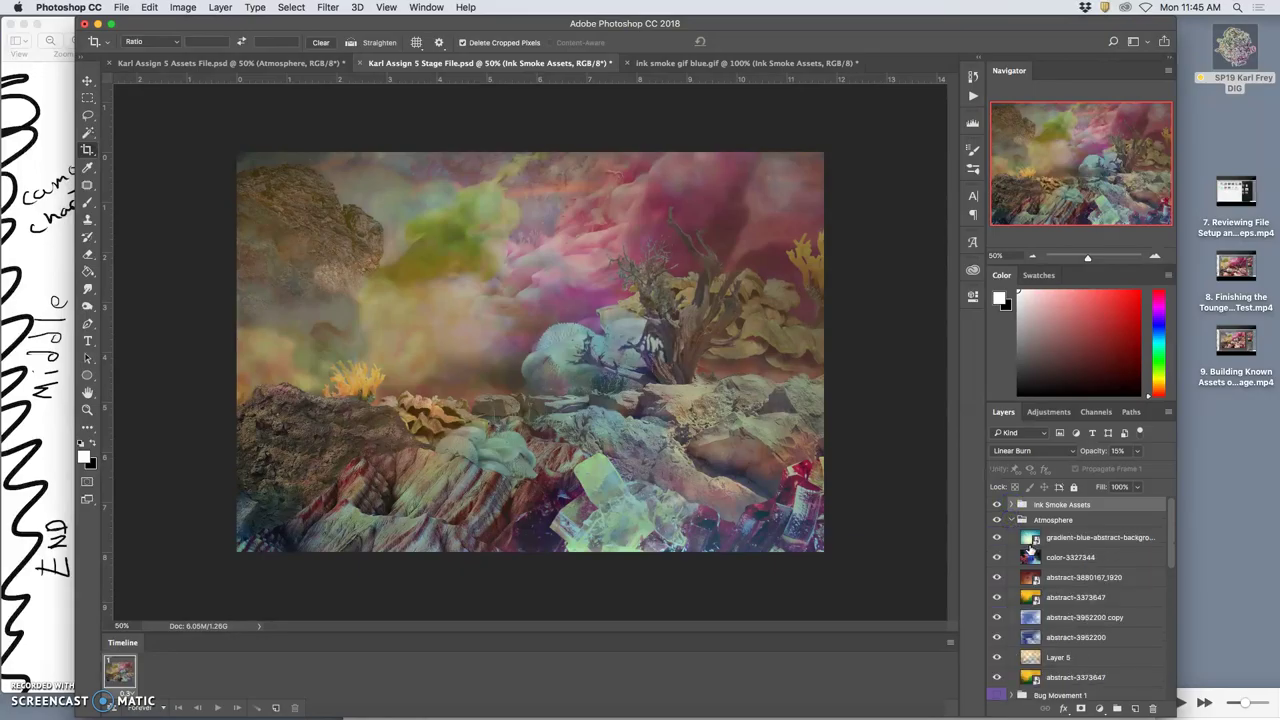
{"action": "left_click", "coordinate": [1009, 538]}
{"action": "left_click", "coordinate": [1011, 520]}
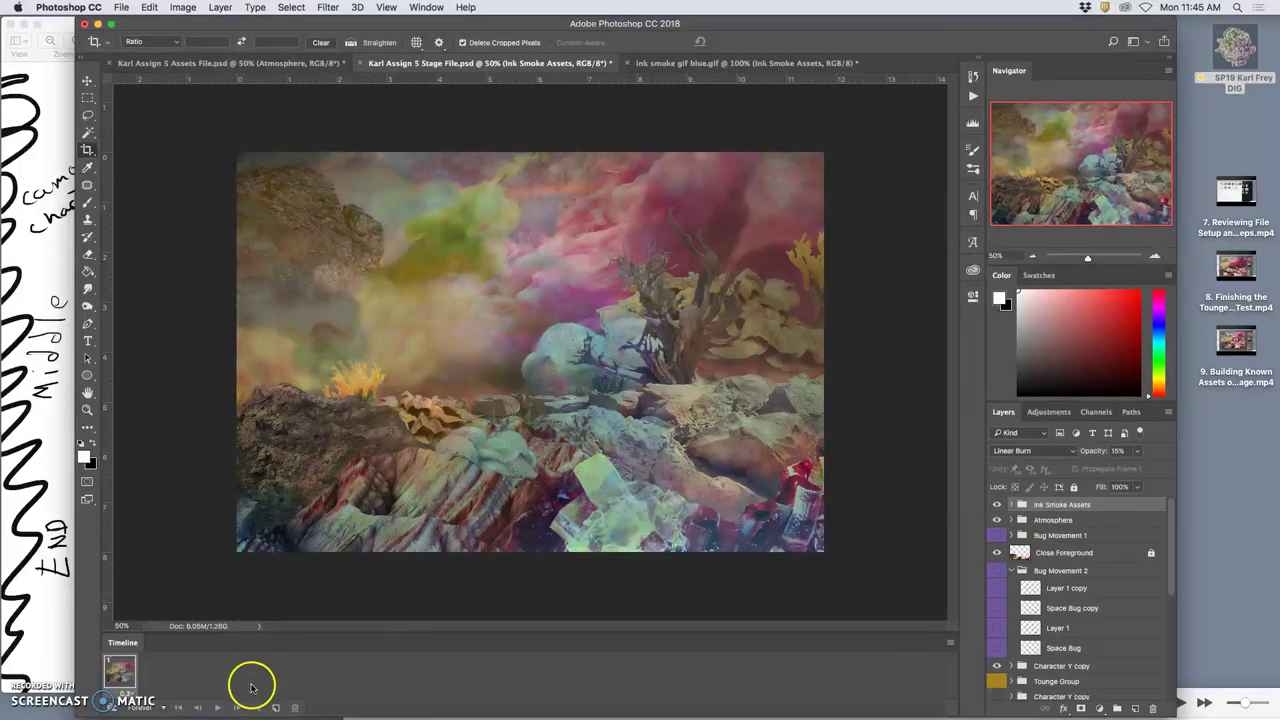
Add a second animation frame and expand the Ink Smoke Assets and Atmosphere groups.
{"action": "left_click", "coordinate": [276, 707]}
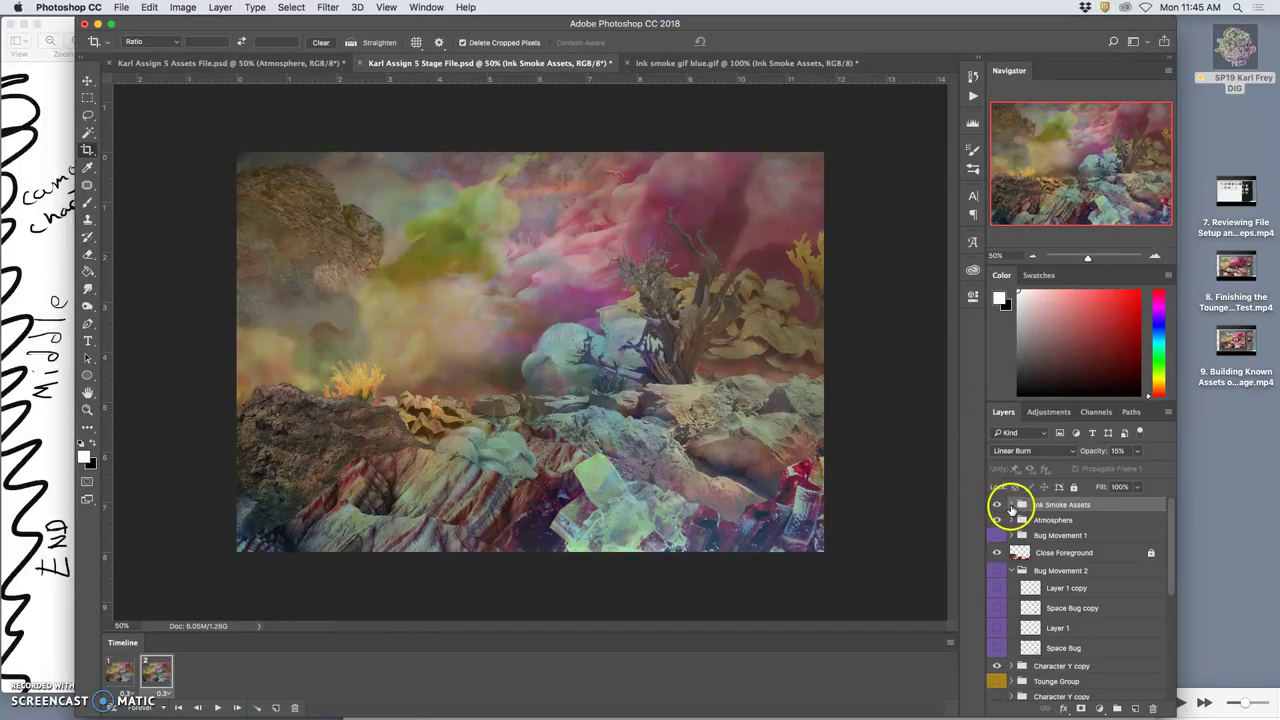
{"action": "left_click", "coordinate": [1011, 505]}
{"action": "scroll", "coordinate": [1023, 600], "scroll_direction": "down", "scroll_amount": 5}
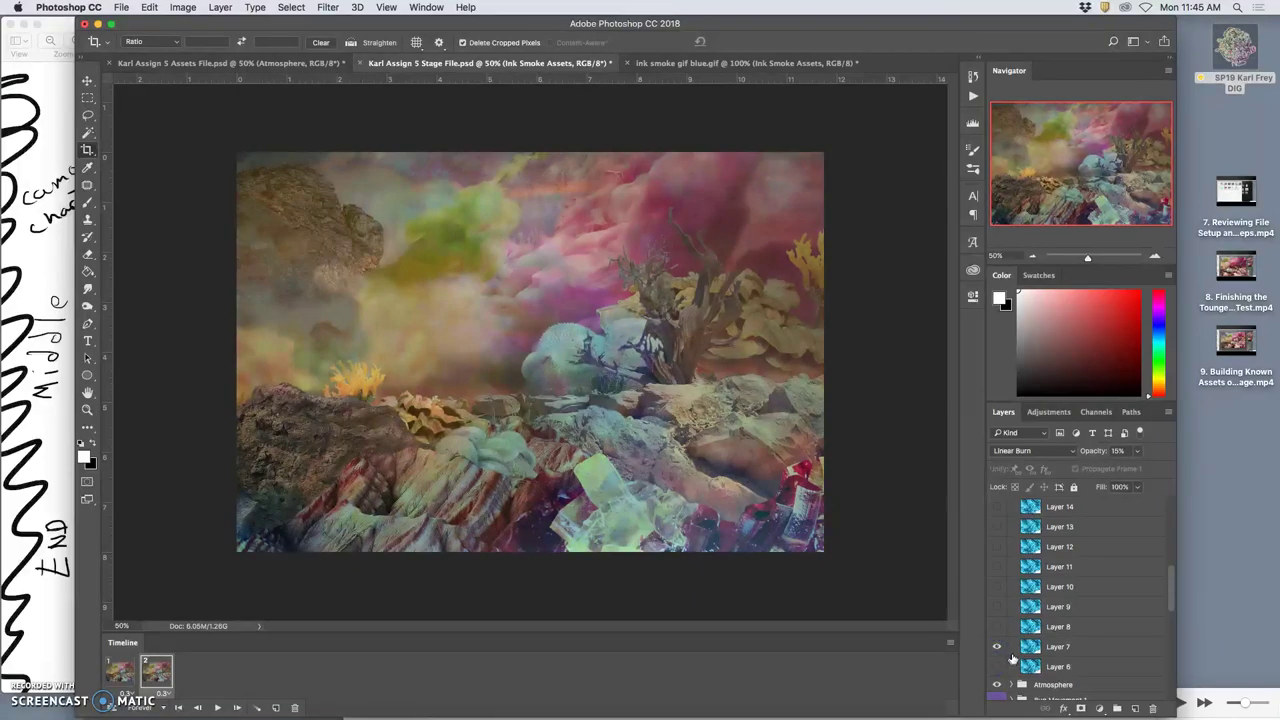
{"action": "scroll", "coordinate": [1034, 646], "scroll_direction": "down", "scroll_amount": 1}
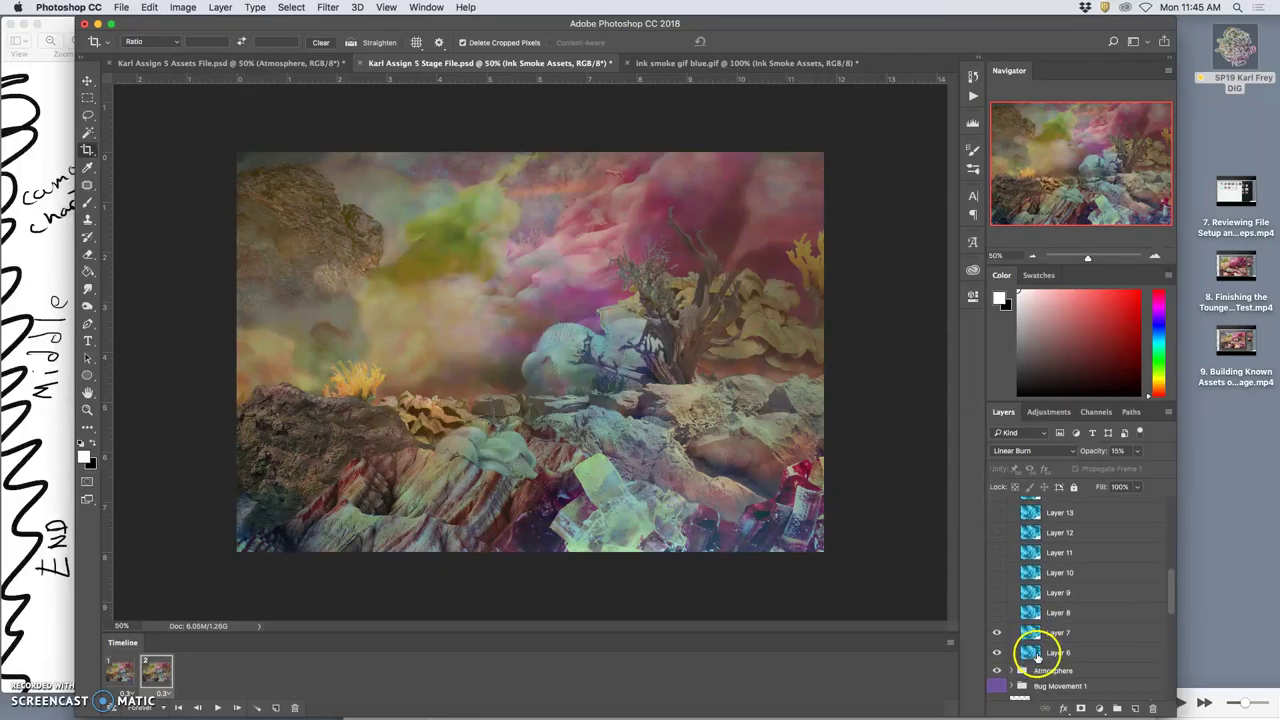
{"action": "left_click", "coordinate": [1012, 668]}
{"action": "scroll", "coordinate": [1040, 645], "scroll_direction": "down", "scroll_amount": 1}
{"action": "scroll", "coordinate": [1034, 646], "scroll_direction": "down", "scroll_amount": 4}
{"action": "scroll", "coordinate": [1034, 640], "scroll_direction": "up", "scroll_amount": 2}
{"action": "scroll", "coordinate": [1009, 604], "scroll_direction": "down", "scroll_amount": 4}
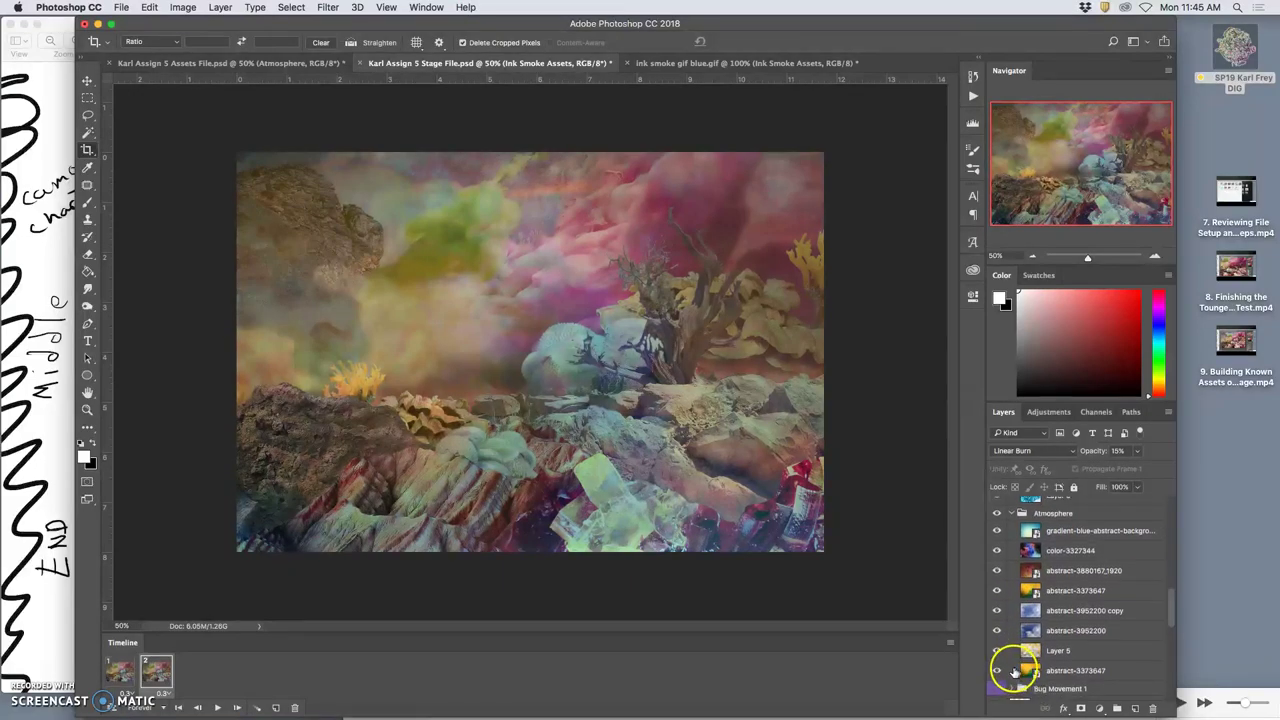
In frame 2, lower abstract-3373647's opacity to 7%, comparing against frame 1.
{"action": "left_click", "coordinate": [997, 671]}
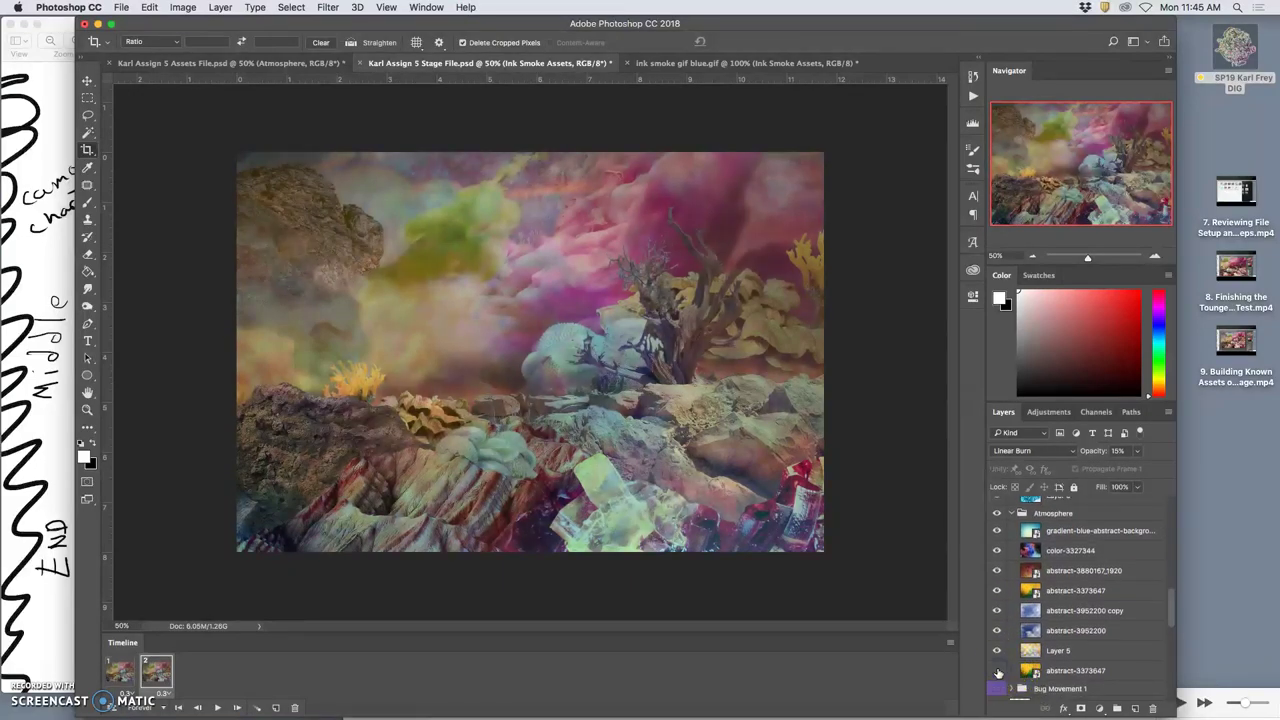
{"action": "left_click", "coordinate": [997, 671]}
{"action": "left_click", "coordinate": [1045, 670]}
{"action": "left_click", "coordinate": [1136, 451]}
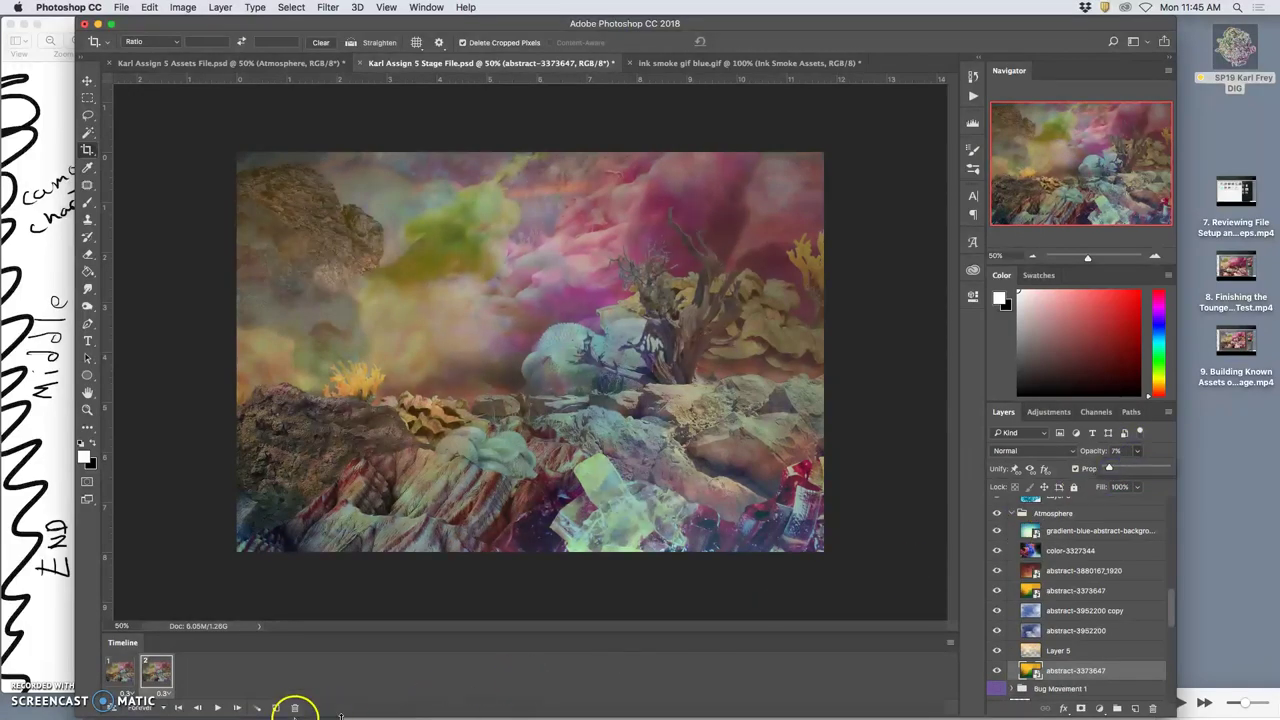
{"action": "left_click", "coordinate": [120, 670]}
{"action": "left_click", "coordinate": [155, 671]}
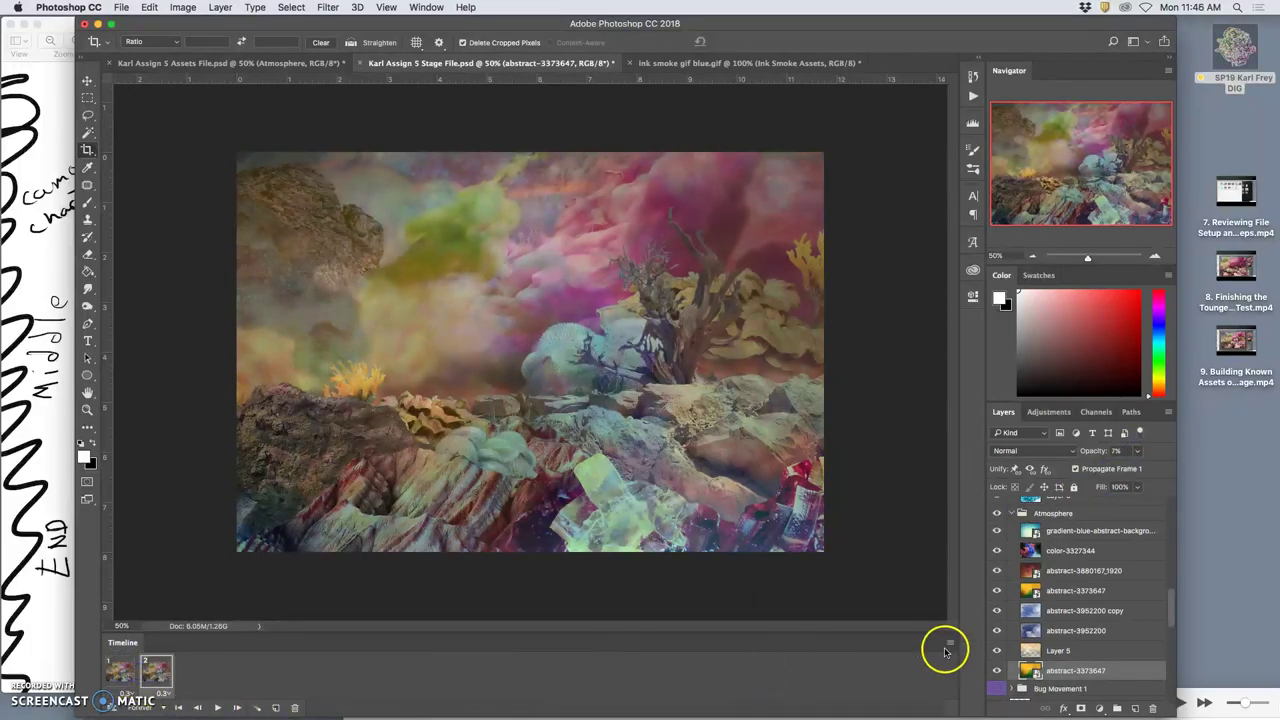
Expand Bug Movement 1, make its Space Bug layer visible, and select the group.
{"action": "scroll", "coordinate": [1057, 629], "scroll_direction": "down", "scroll_amount": 5}
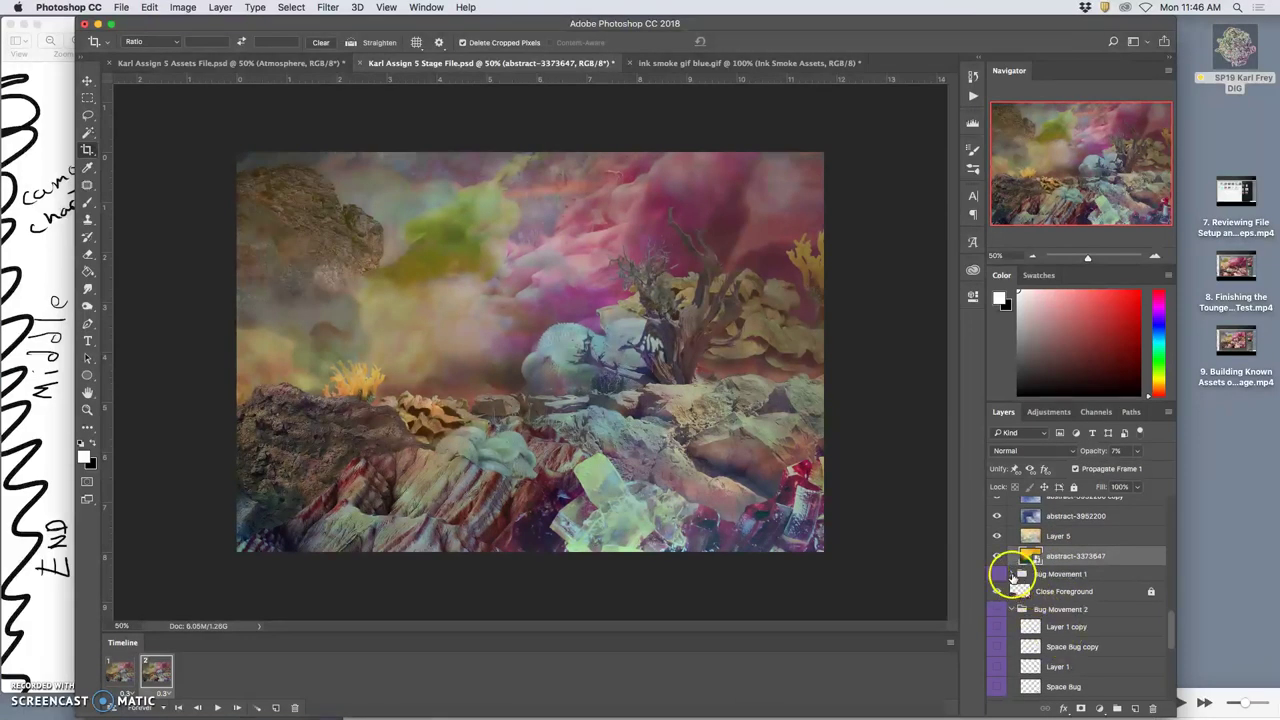
{"action": "left_click", "coordinate": [1012, 574]}
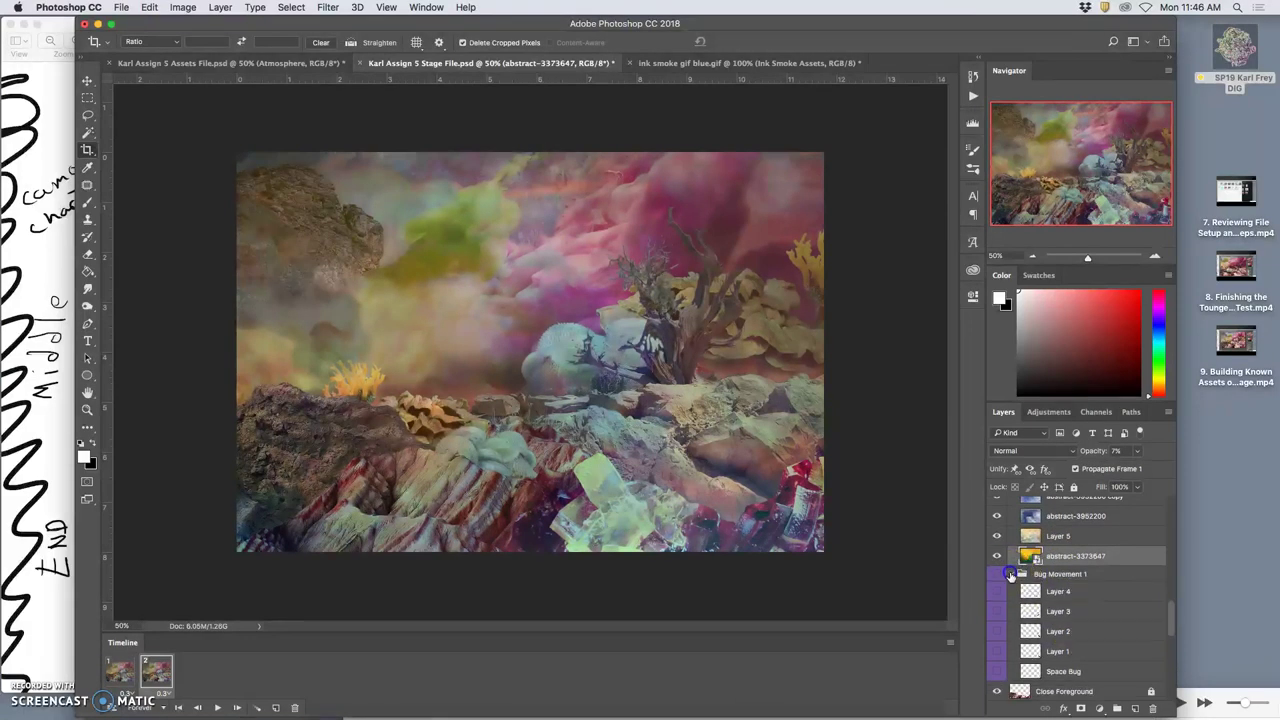
{"action": "left_click", "coordinate": [996, 672]}
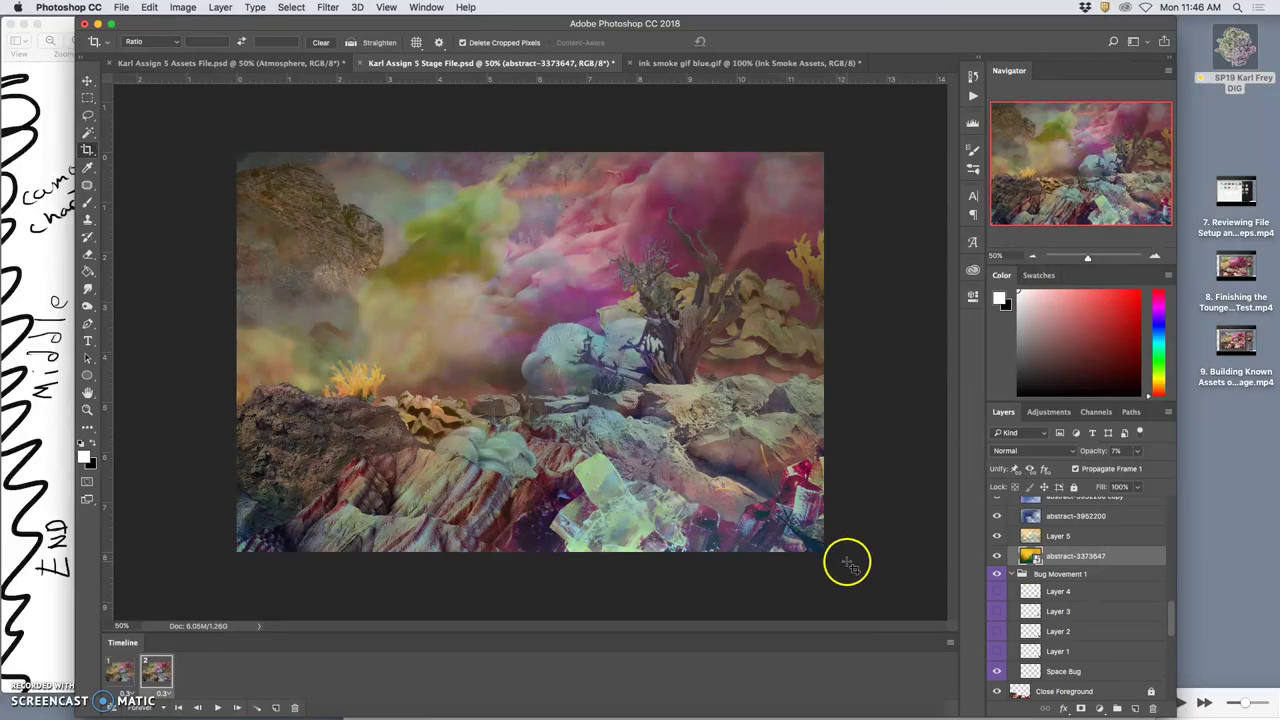
{"action": "left_click", "coordinate": [1060, 576]}
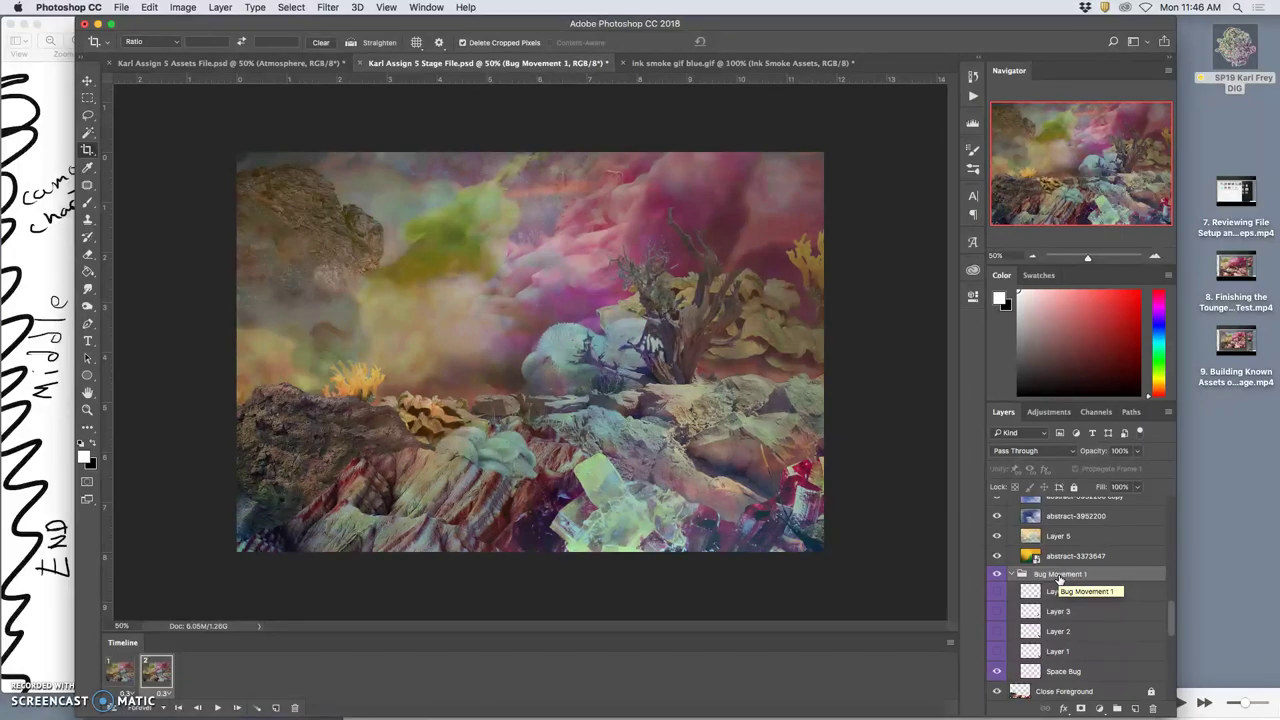
{"action": "scroll", "coordinate": [1060, 578], "scroll_direction": "down", "scroll_amount": 4}
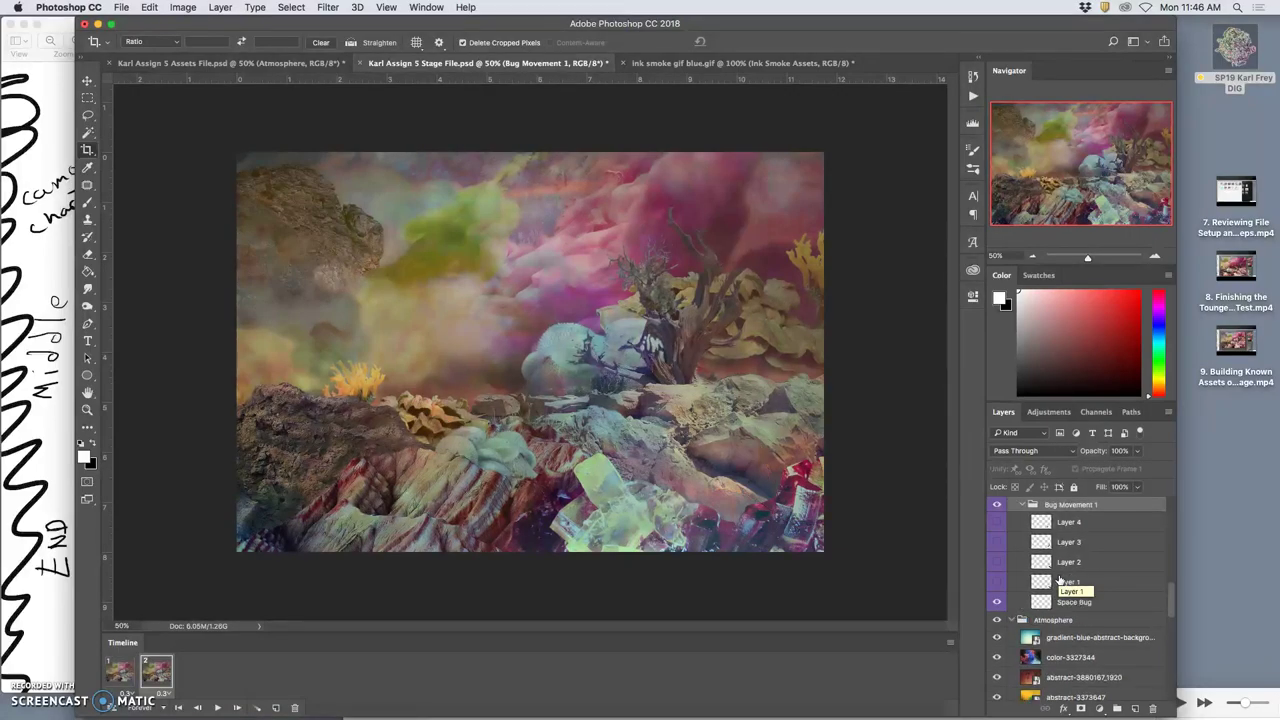
{"action": "scroll", "coordinate": [1063, 582], "scroll_direction": "up", "scroll_amount": 2}
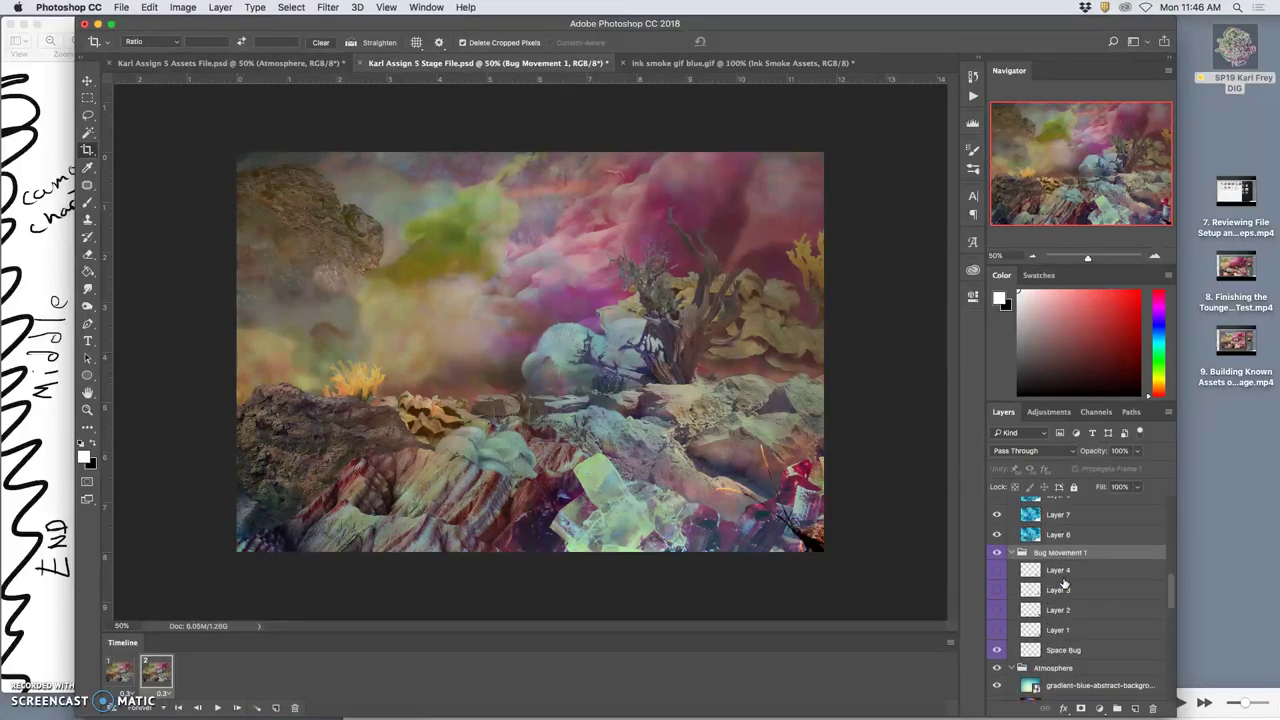
{"action": "scroll", "coordinate": [1012, 615], "scroll_direction": "down", "scroll_amount": 2}
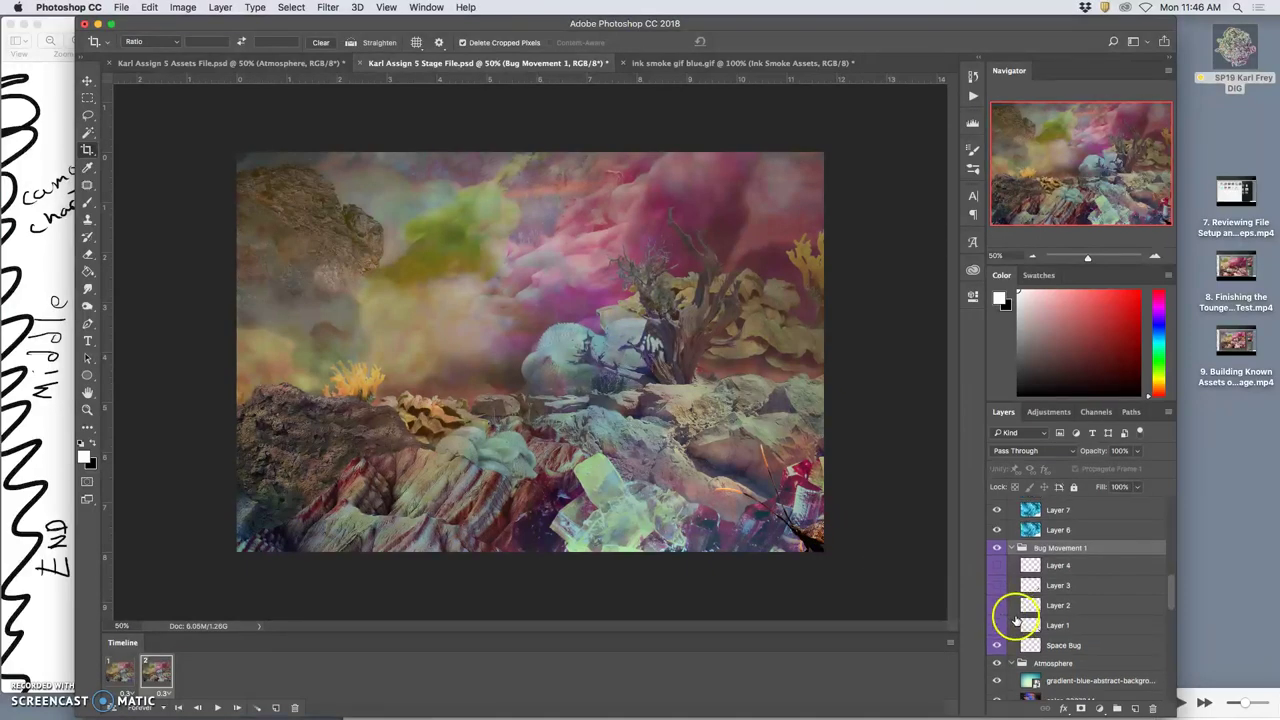
Add a third frame that shows Layer 8 and Bug Movement 1's Layer 1 bug pose.
{"action": "left_click", "coordinate": [276, 707]}
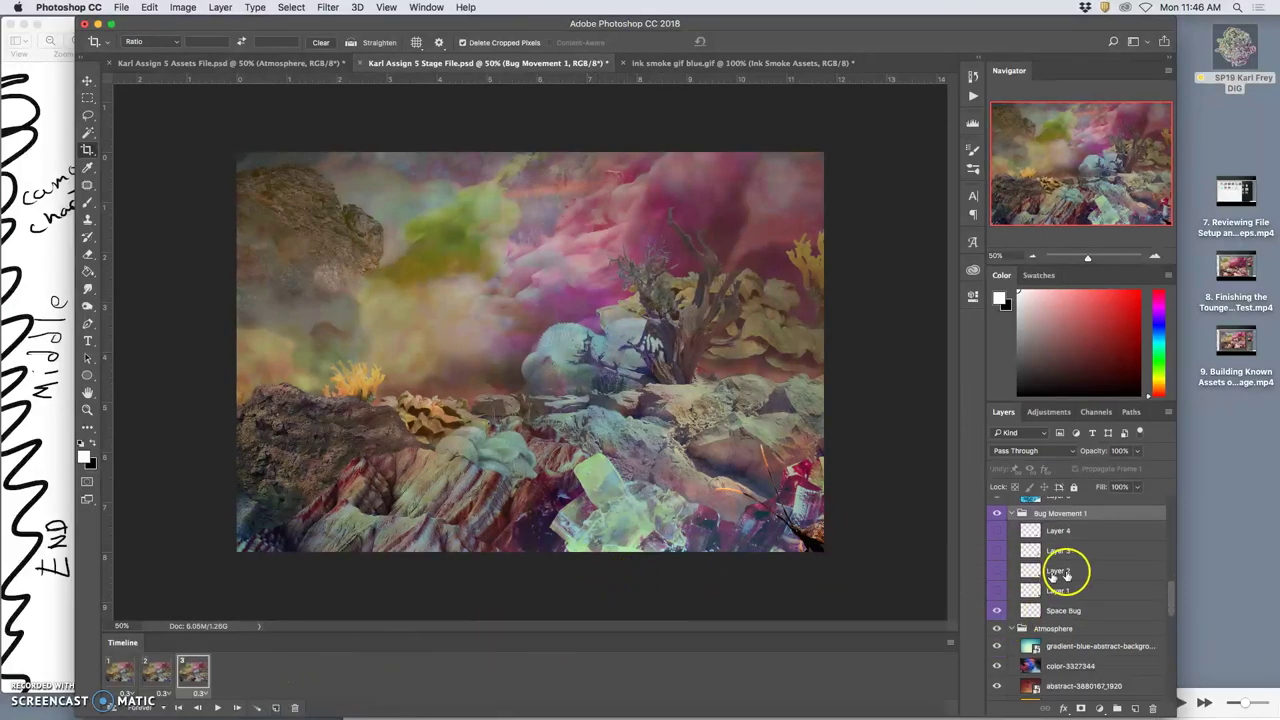
{"action": "scroll", "coordinate": [1070, 570], "scroll_direction": "up", "scroll_amount": 4}
{"action": "scroll", "coordinate": [1071, 566], "scroll_direction": "up", "scroll_amount": 3}
{"action": "left_click", "coordinate": [997, 616]}
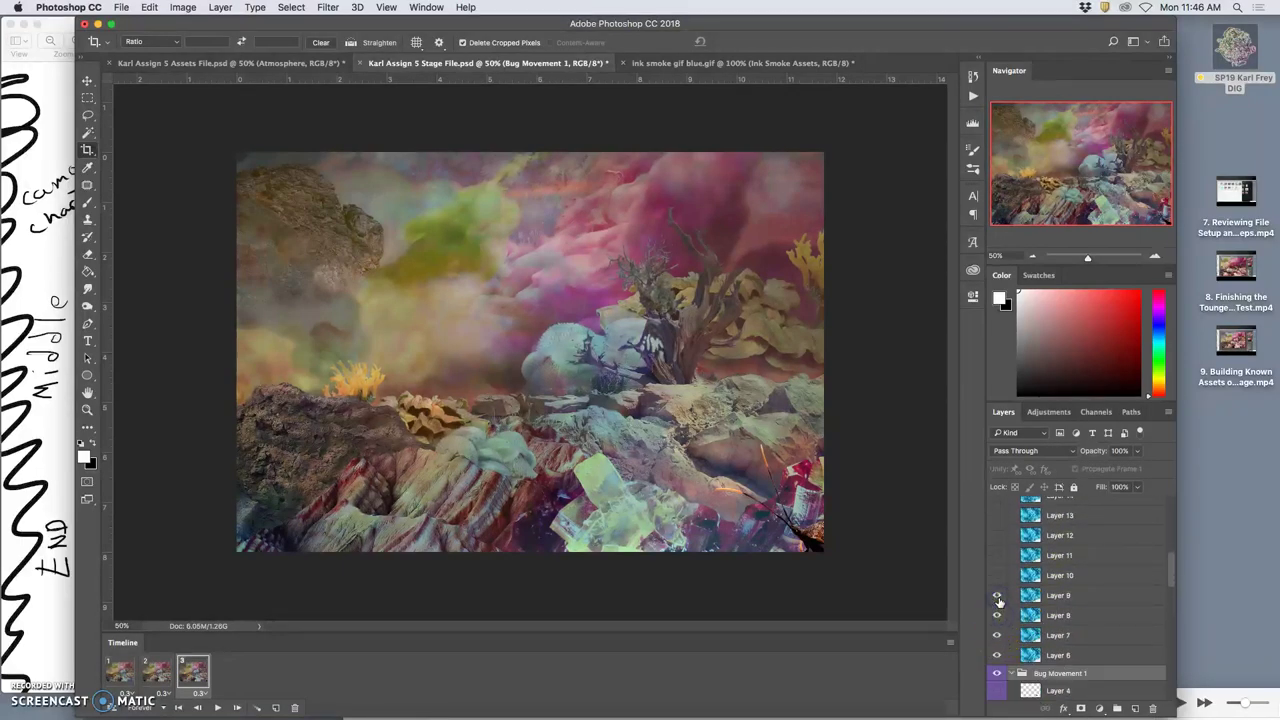
{"action": "scroll", "coordinate": [1023, 636], "scroll_direction": "down", "scroll_amount": 5}
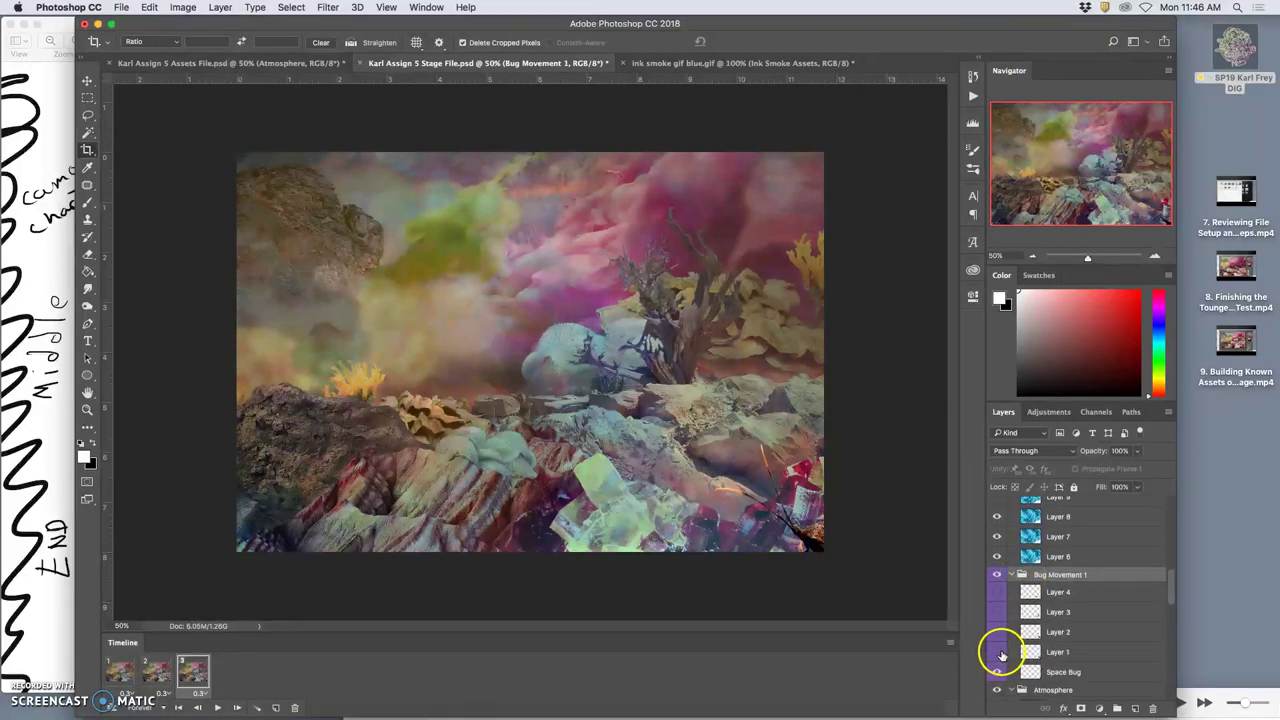
{"action": "left_click", "coordinate": [997, 652]}
Select the Close Foreground layer in the Layers panel.
{"action": "scroll", "coordinate": [1033, 673], "scroll_direction": "down", "scroll_amount": 3}
{"action": "scroll", "coordinate": [1033, 673], "scroll_direction": "down", "scroll_amount": 2}
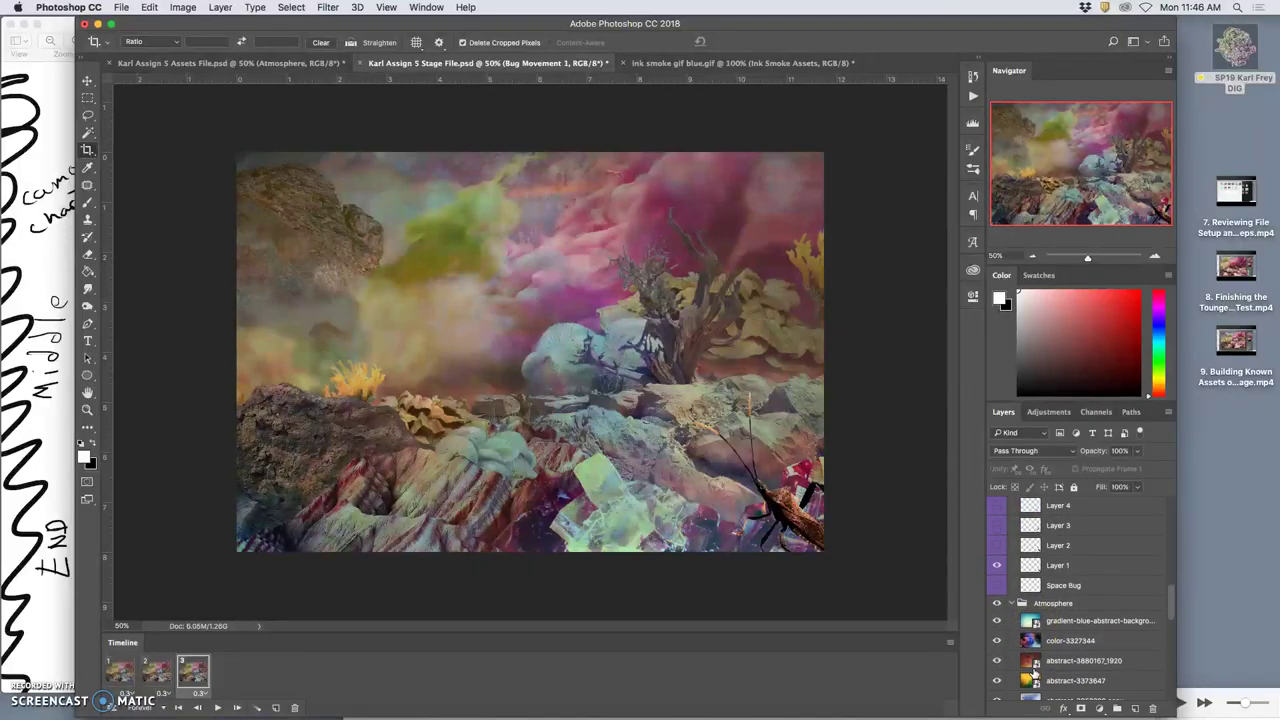
{"action": "scroll", "coordinate": [1047, 583], "scroll_direction": "up", "scroll_amount": 3}
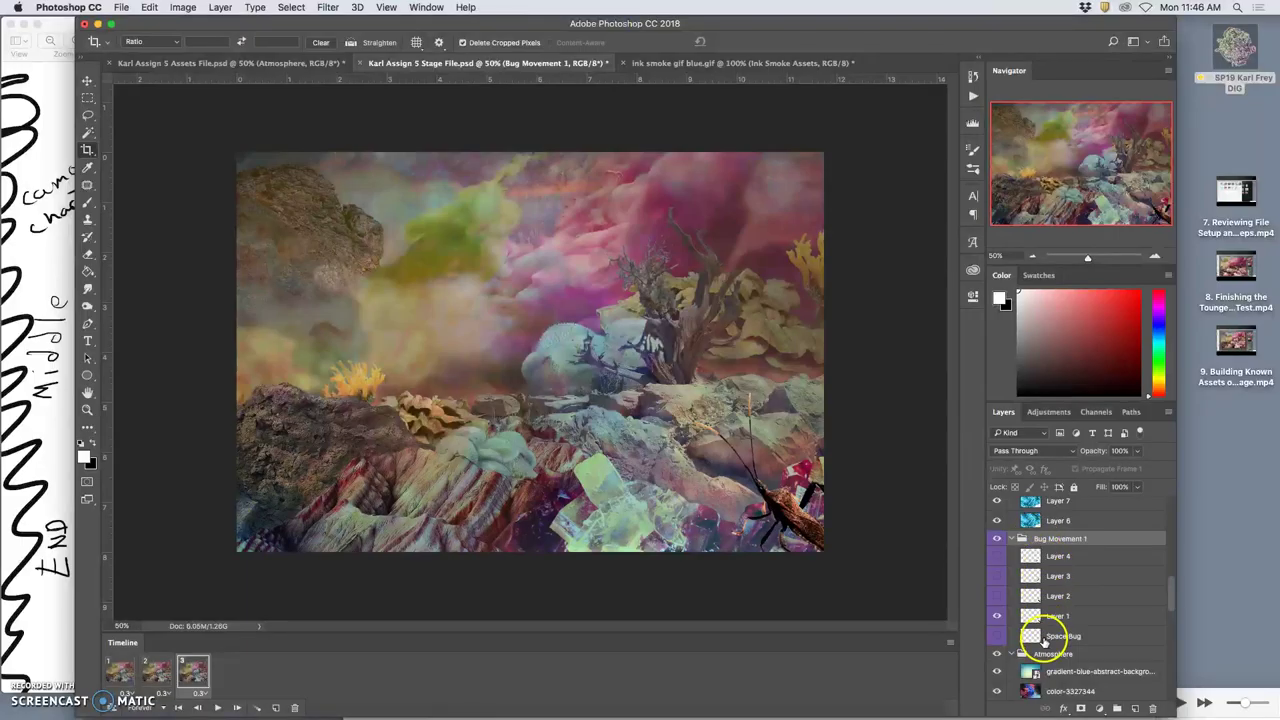
{"action": "scroll", "coordinate": [1045, 638], "scroll_direction": "down", "scroll_amount": 2}
{"action": "scroll", "coordinate": [1043, 640], "scroll_direction": "down", "scroll_amount": 5}
{"action": "scroll", "coordinate": [1043, 640], "scroll_direction": "down", "scroll_amount": 6}
{"action": "left_click", "coordinate": [1040, 617]}
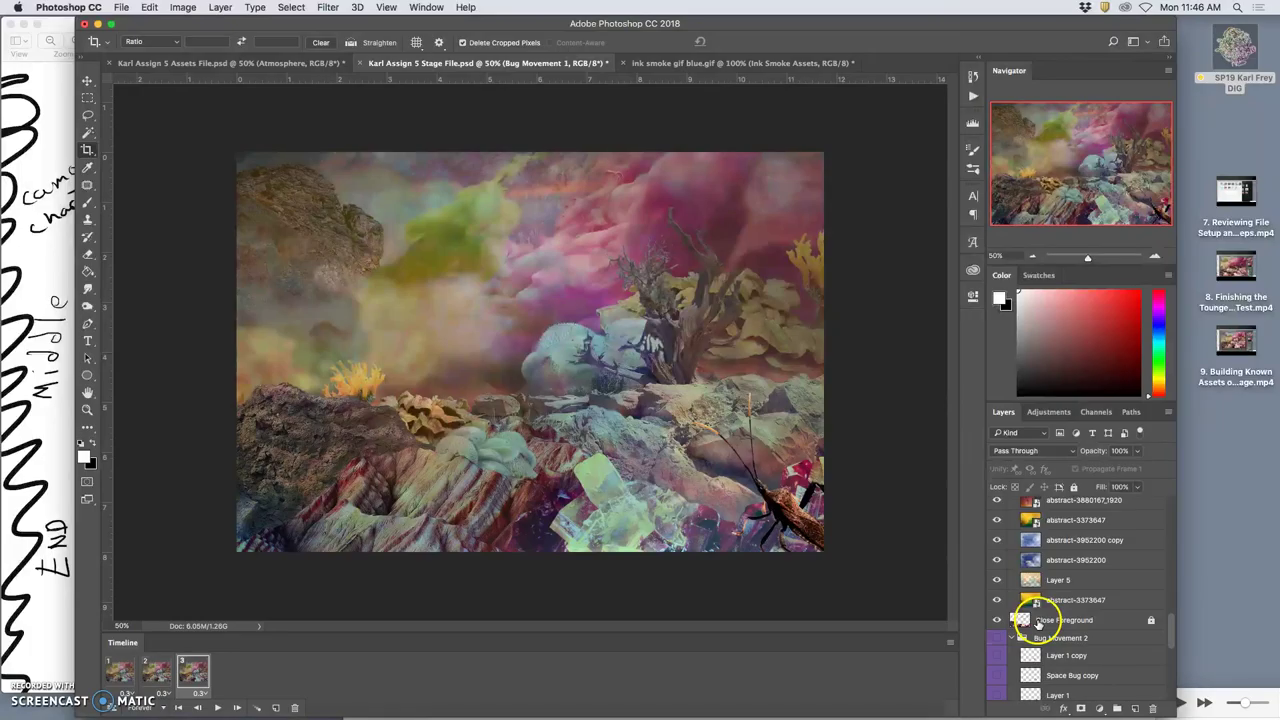
Move Close Foreground up the stack until it sits just below abstract-3952200.
{"action": "left_click_drag", "start_coordinate": [1008, 622], "coordinate": [1045, 609]}
{"action": "key", "text": "super+bracketright"}
{"action": "key", "text": "super+bracketright"}
{"action": "key", "text": "super+bracketright"}
{"action": "key", "text": "super+bracketright"}
{"action": "key", "text": "super+bracketright"}
{"action": "key", "text": "super+bracketright"}
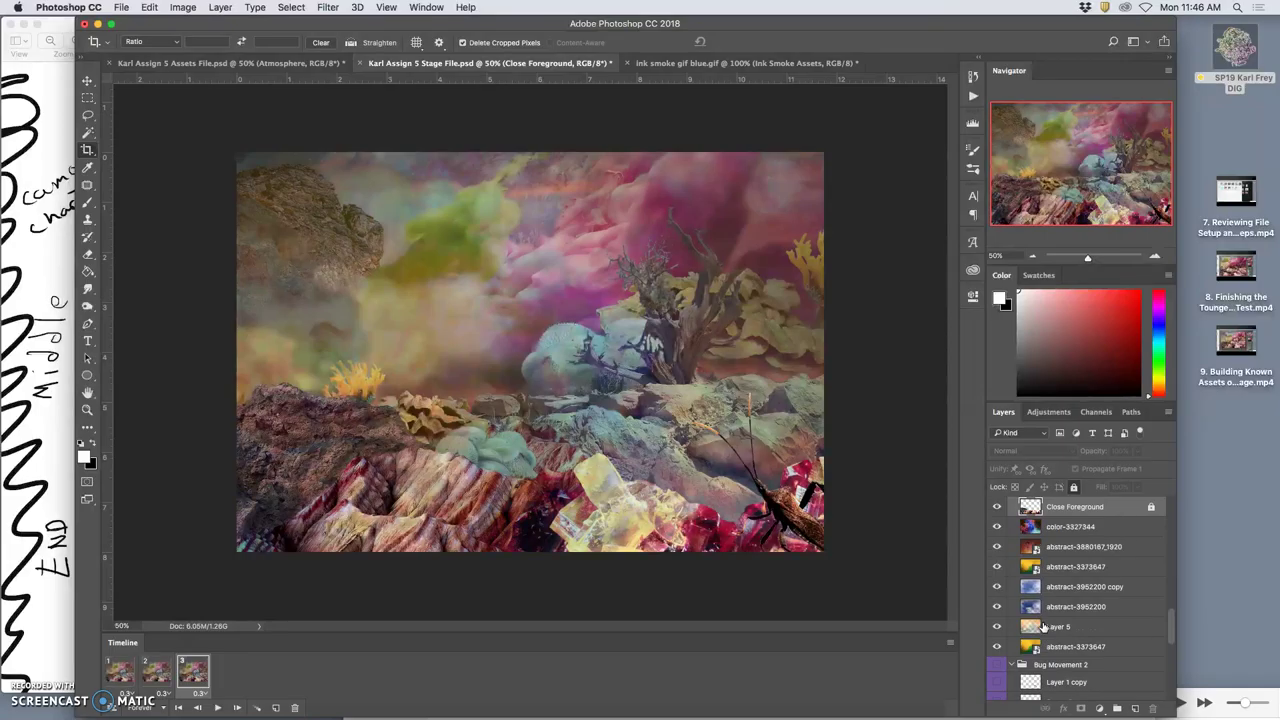
{"action": "key", "text": "super+bracketleft"}
{"action": "key", "text": "super+bracketleft"}
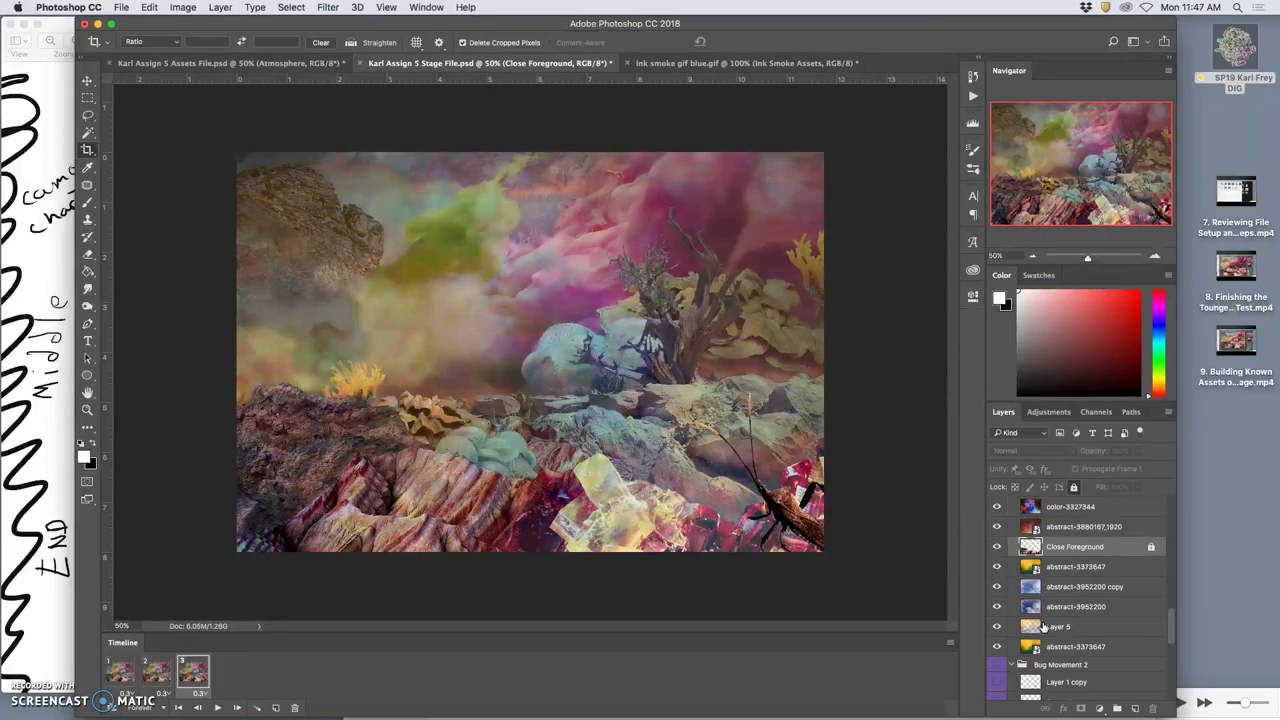
{"action": "key", "text": "super+bracketleft"}
{"action": "key", "text": "super+bracketright"}
{"action": "key", "text": "super+bracketleft"}
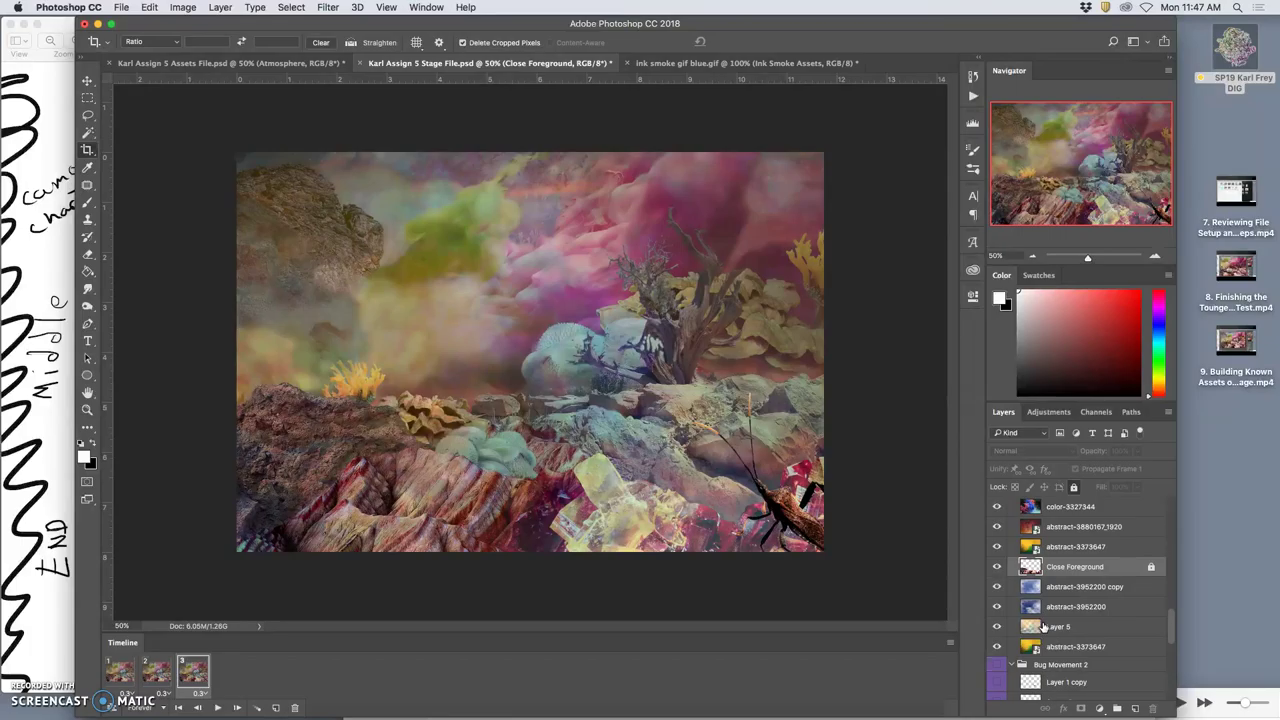
{"action": "key", "text": "super+bracketleft"}
{"action": "key", "text": "super+bracketleft"}
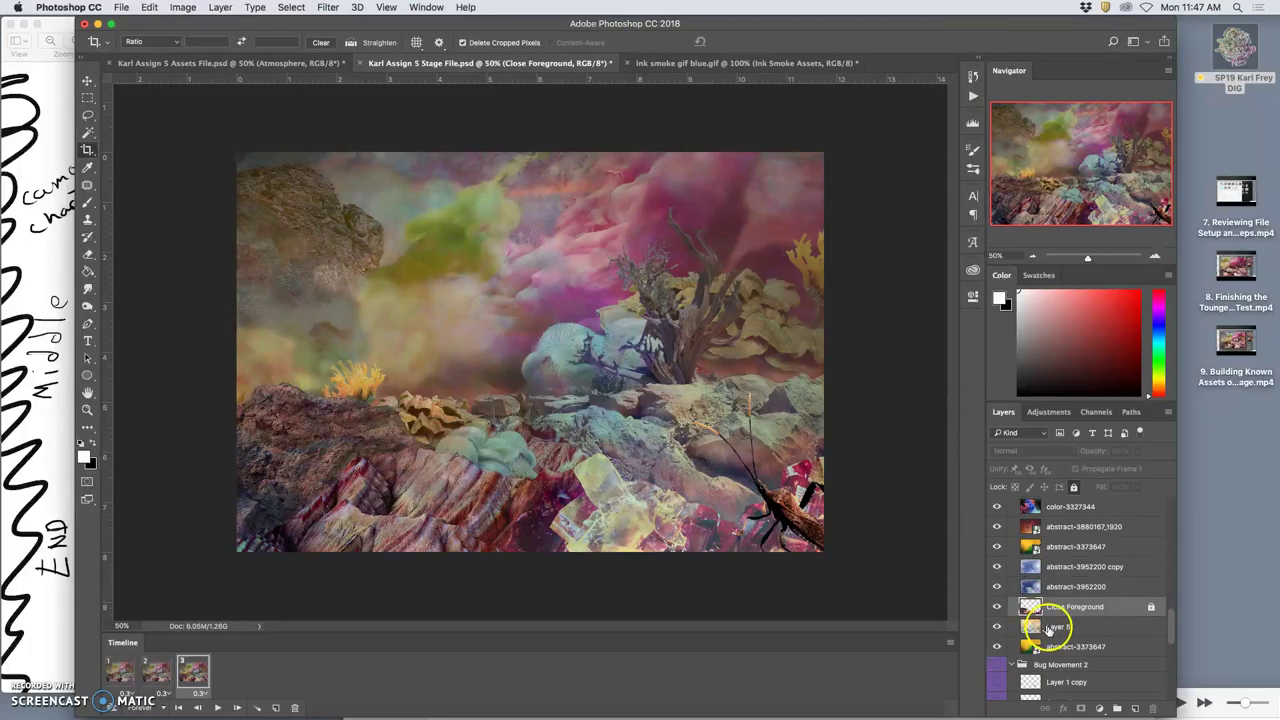
Hide abstract-3952200 in frame 3, previewing frames 1 to 3 to compare.
{"action": "scroll", "coordinate": [1055, 632], "scroll_direction": "up", "scroll_amount": 1}
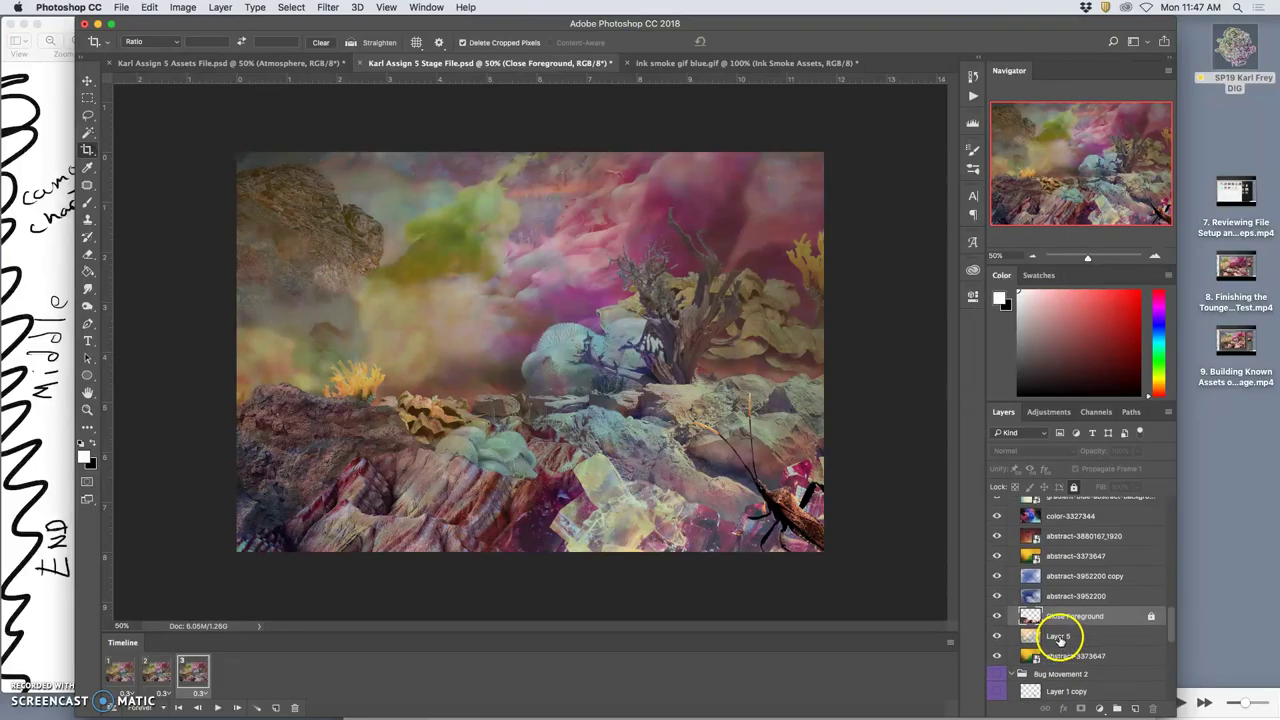
{"action": "left_click", "coordinate": [145, 672]}
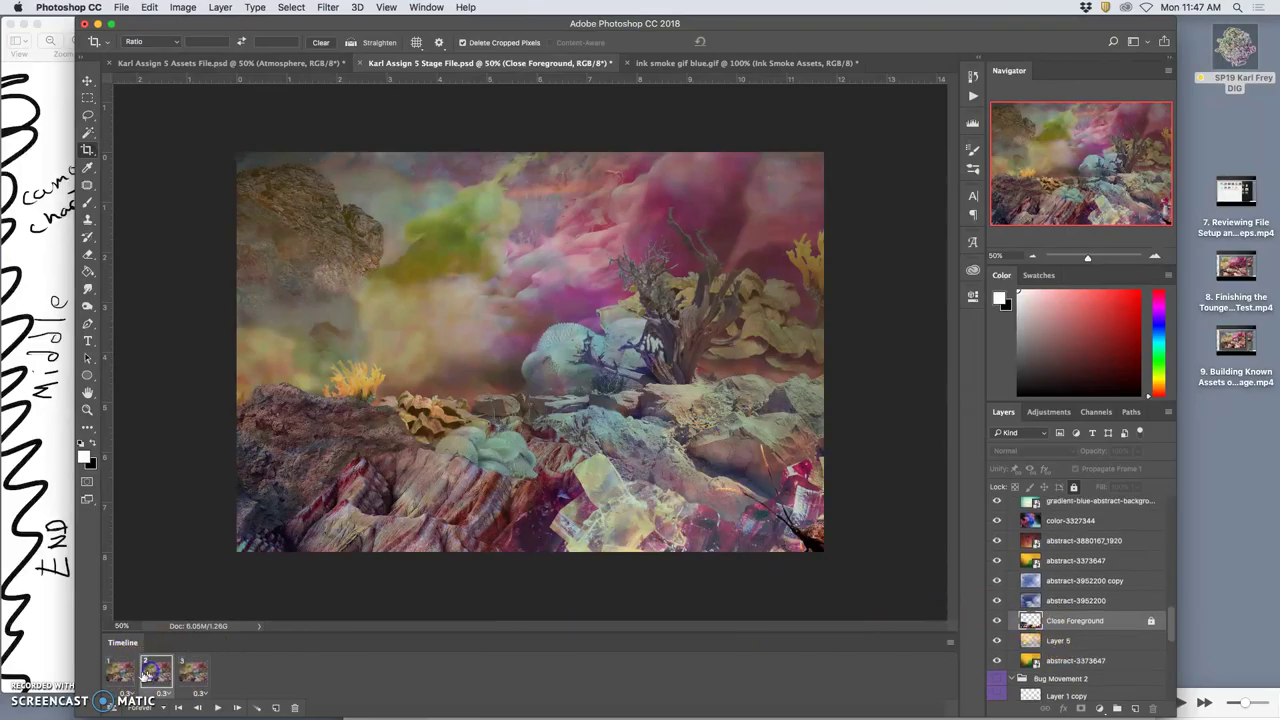
{"action": "left_click", "coordinate": [148, 675]}
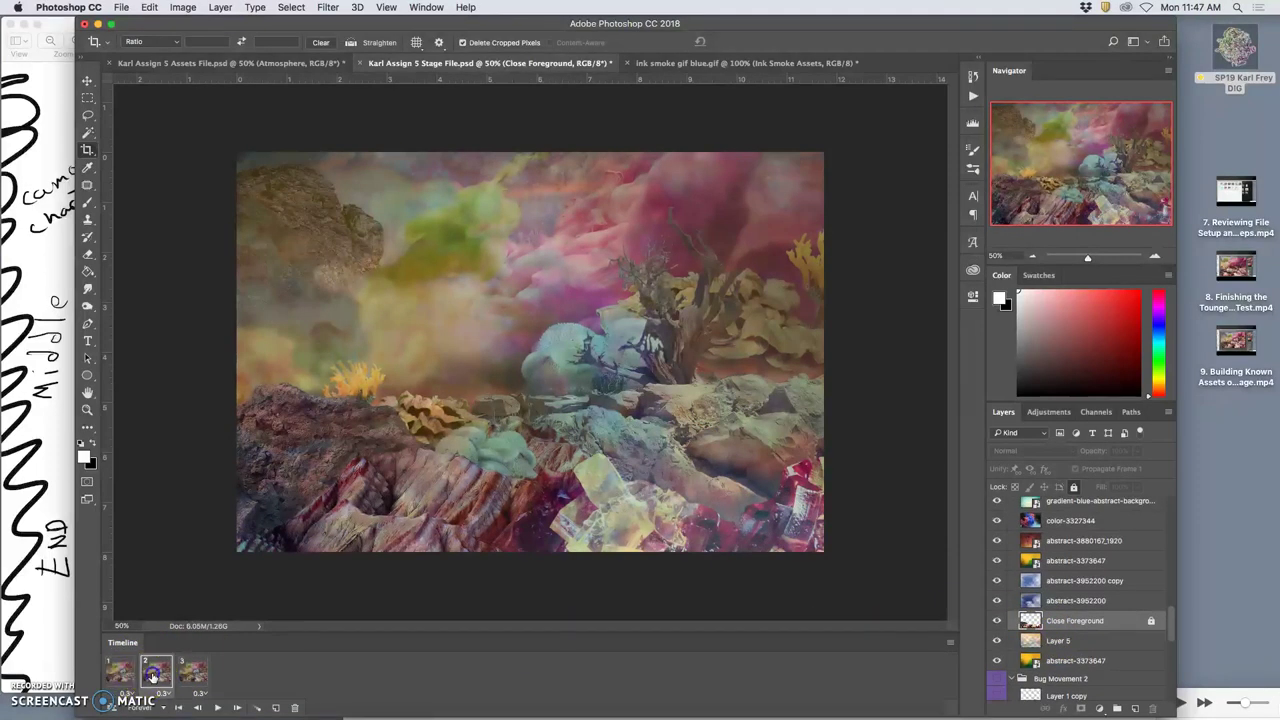
{"action": "left_click", "coordinate": [186, 674]}
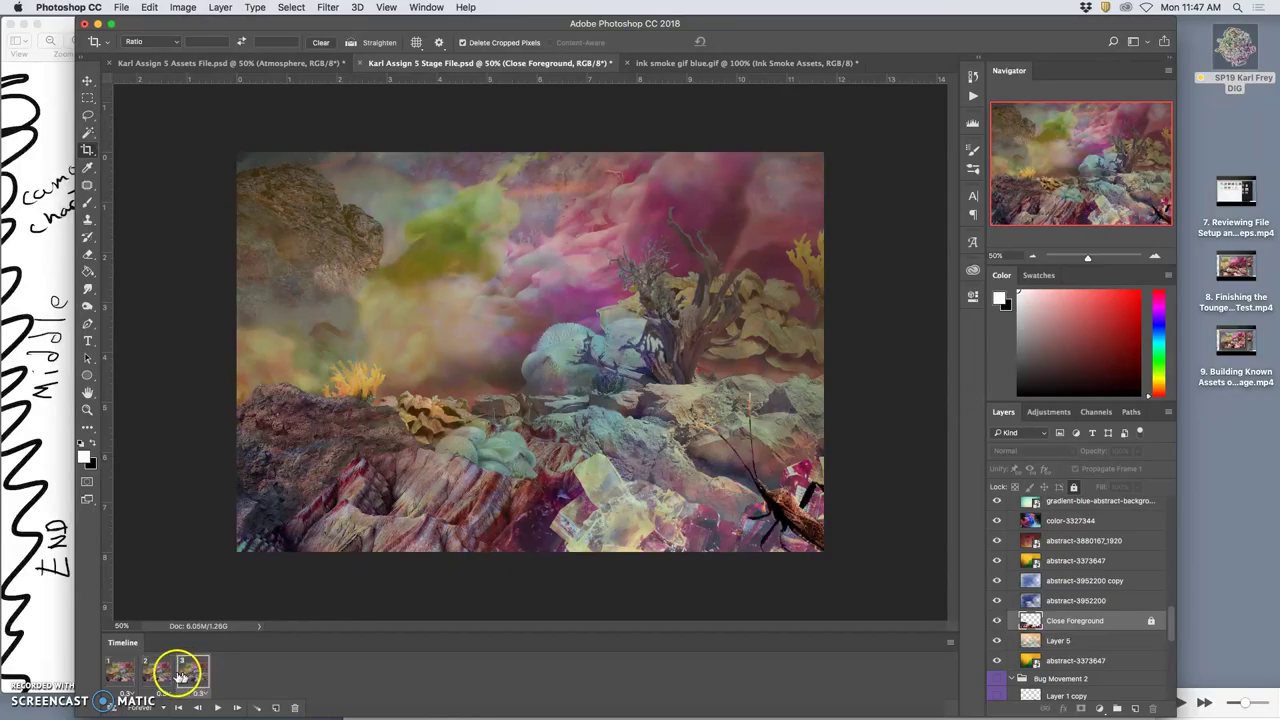
{"action": "left_click", "coordinate": [997, 584]}
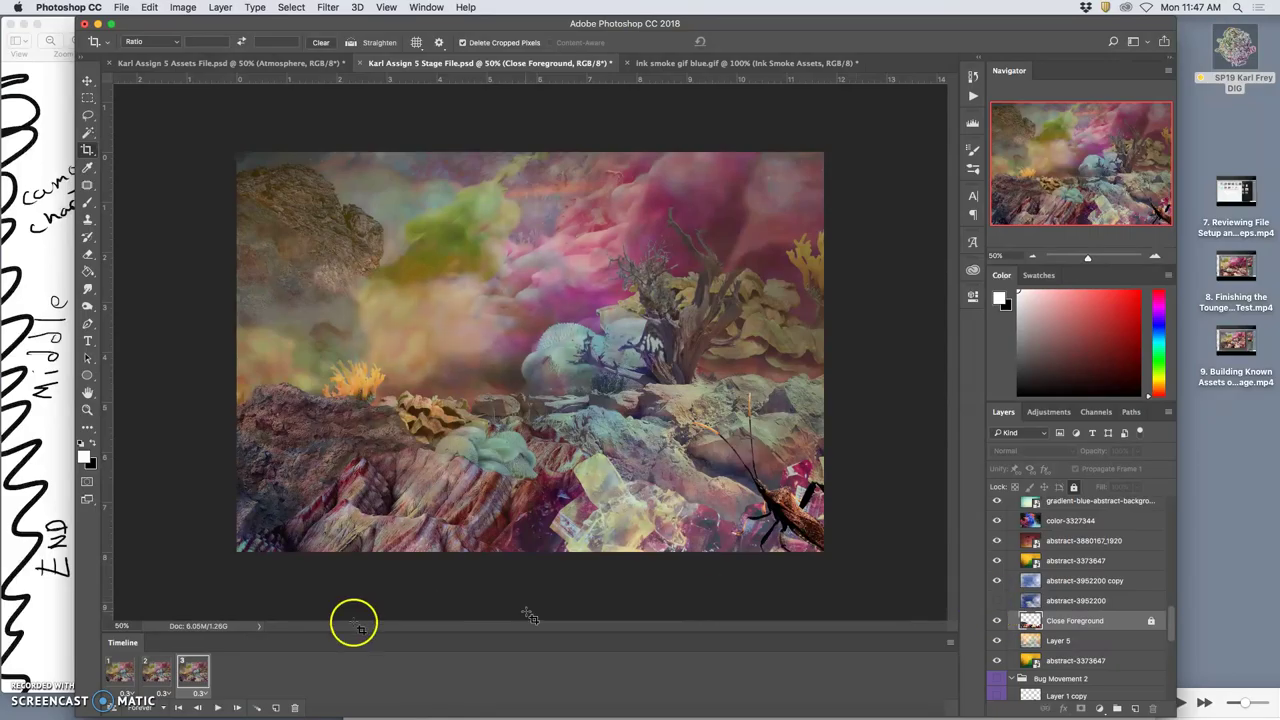
{"action": "left_click", "coordinate": [130, 674]}
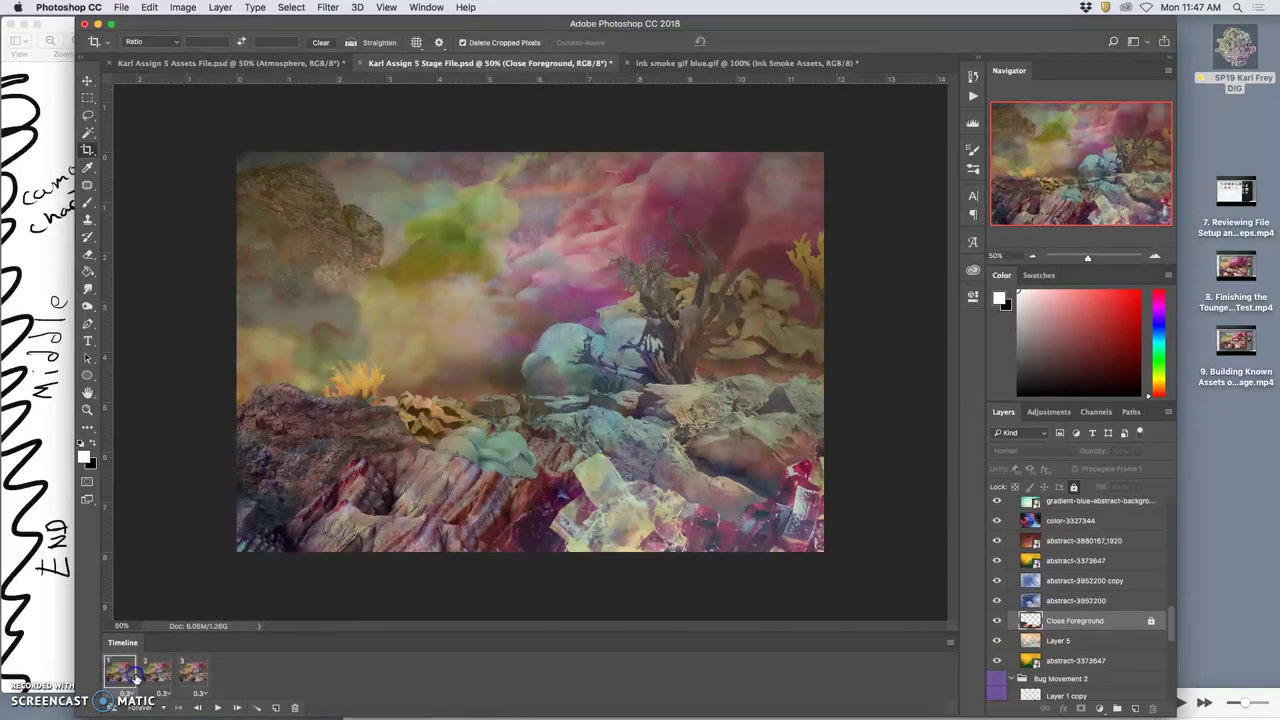
{"action": "left_click", "coordinate": [150, 674]}
{"action": "left_click", "coordinate": [193, 672]}
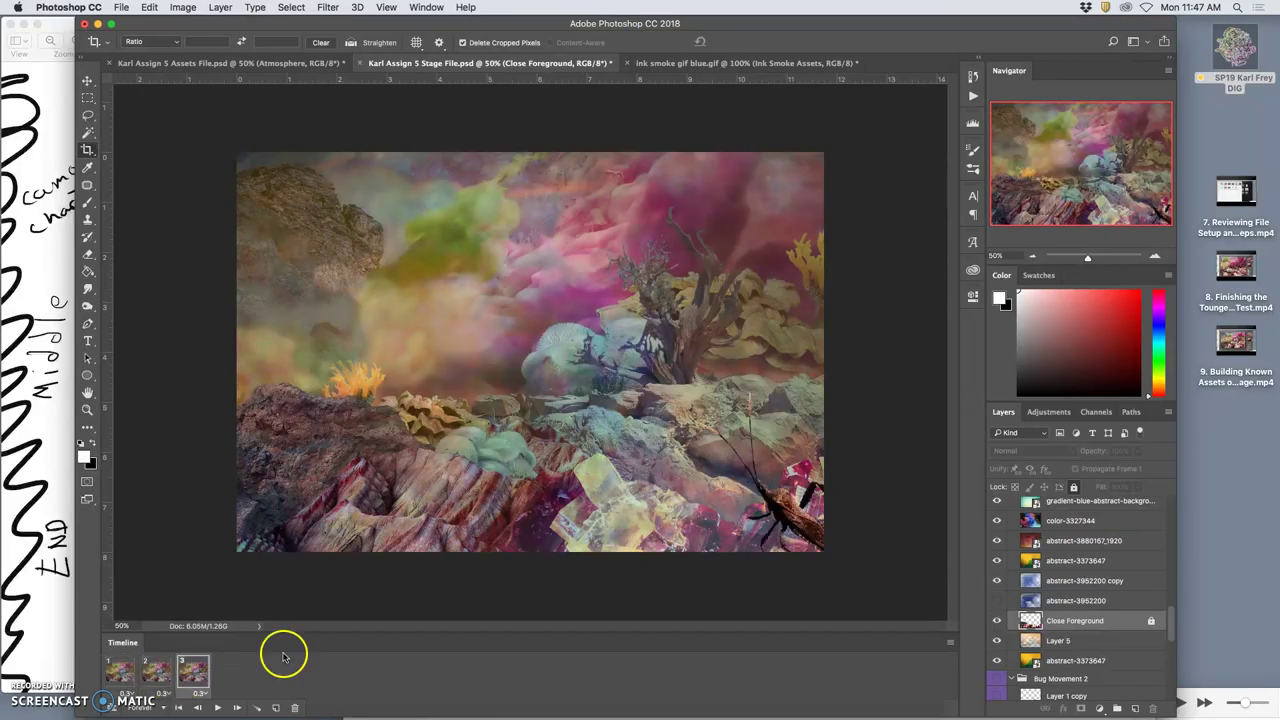
{"action": "scroll", "coordinate": [1016, 610], "scroll_direction": "up", "scroll_amount": 1}
In frame 3, show abstract-3952200 at 34% and its copy at 21%, comparing with frames 1–2.
{"action": "left_click", "coordinate": [996, 612]}
{"action": "left_click", "coordinate": [1062, 613]}
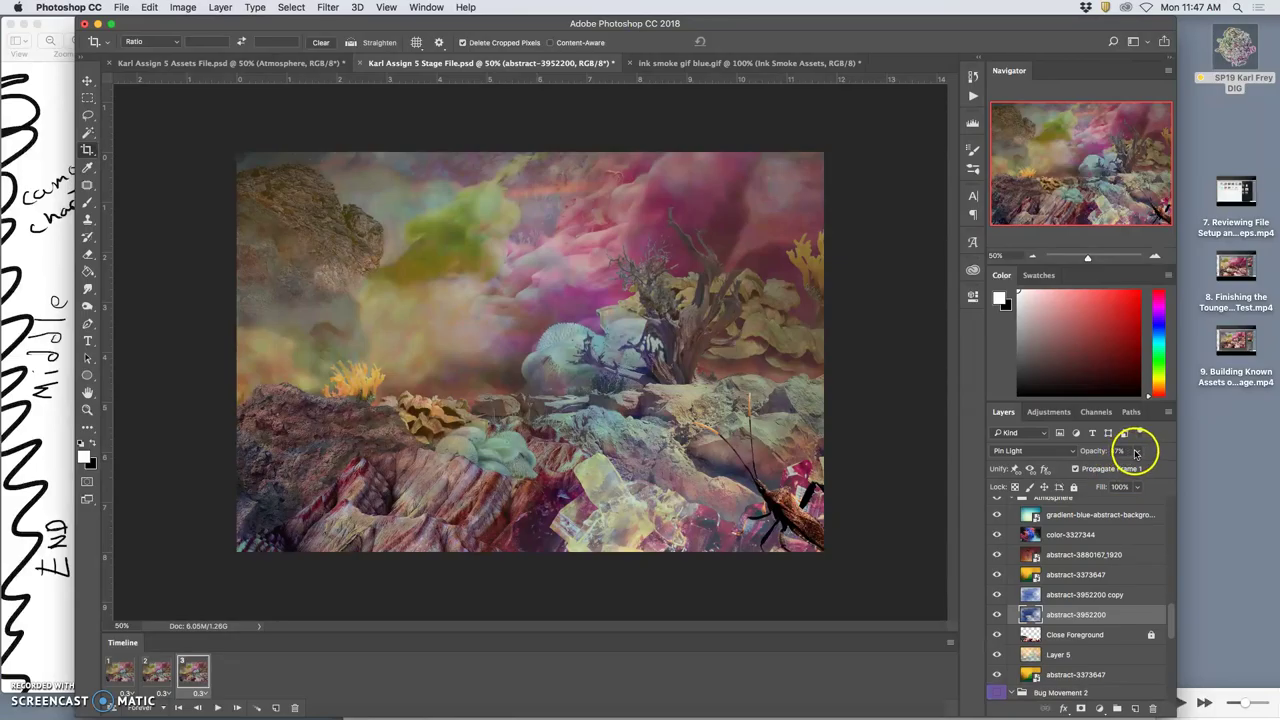
{"action": "left_click_drag", "start_coordinate": [1137, 451], "coordinate": [1126, 468]}
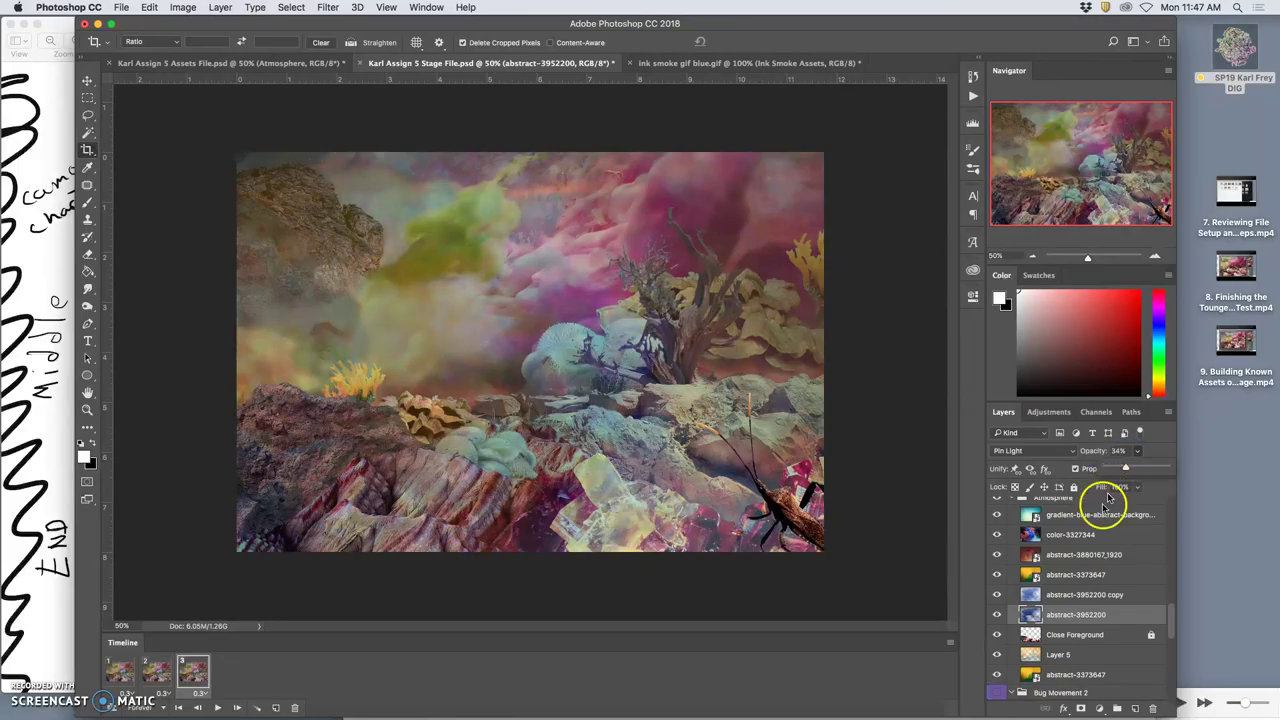
{"action": "left_click", "coordinate": [1042, 596]}
{"action": "left_click", "coordinate": [1137, 451]}
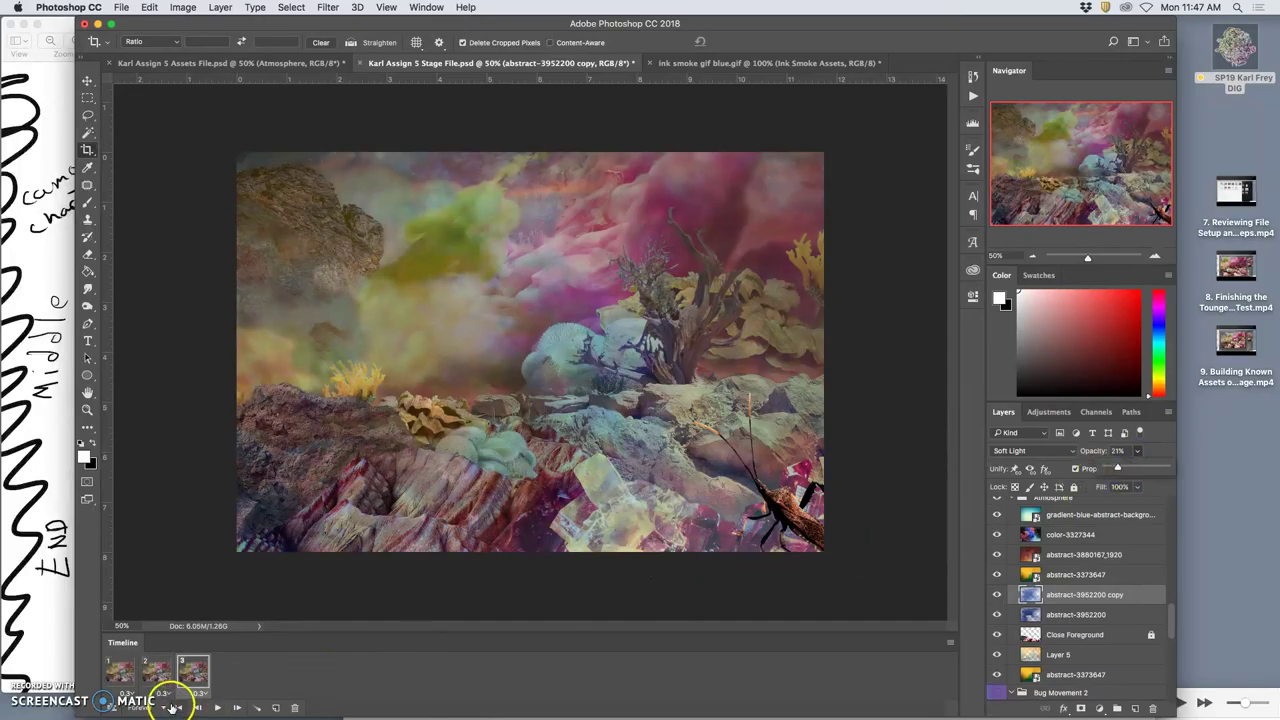
{"action": "left_click", "coordinate": [160, 671]}
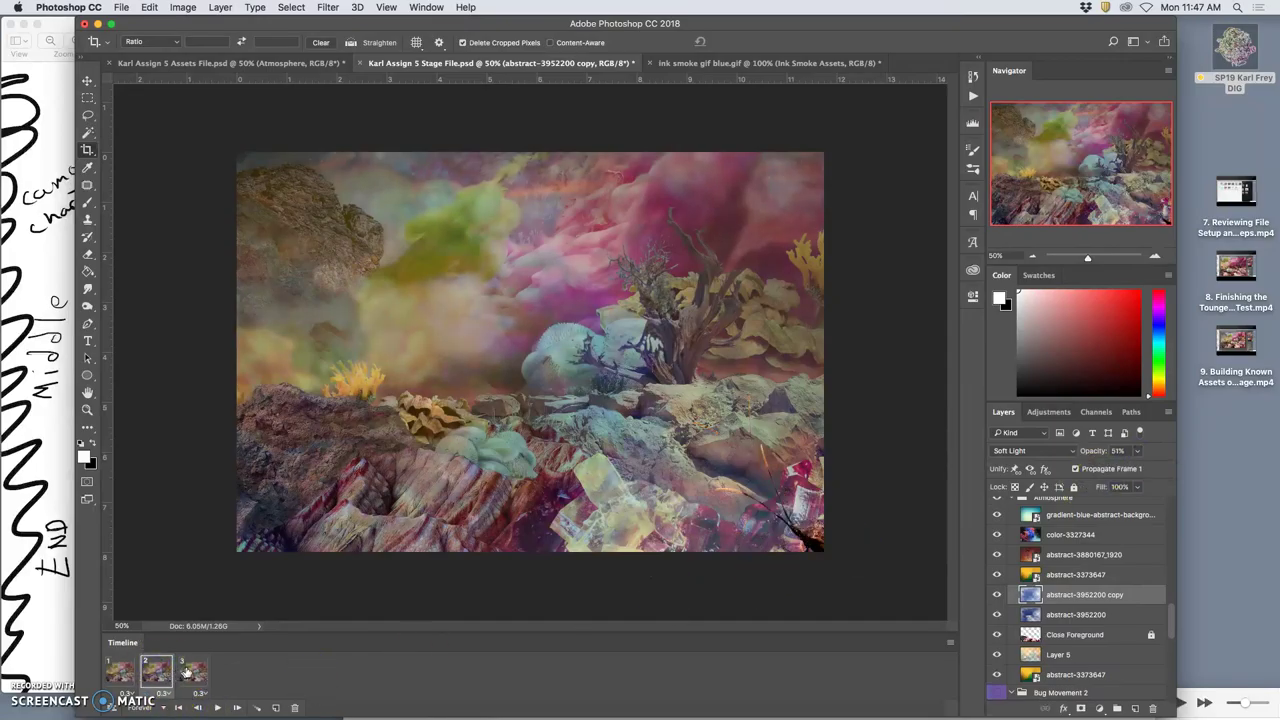
{"action": "left_click", "coordinate": [190, 670]}
{"action": "left_click", "coordinate": [122, 672]}
{"action": "left_click", "coordinate": [158, 672]}
{"action": "left_click", "coordinate": [193, 672]}
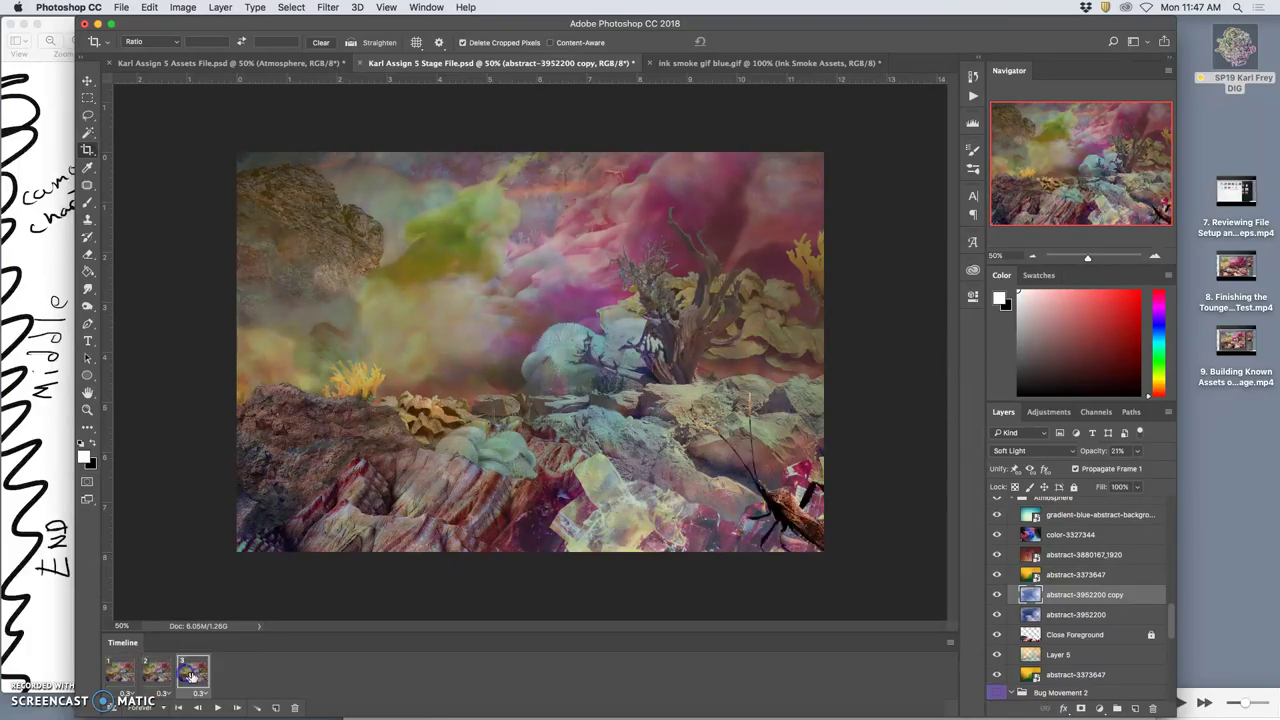
Duplicate frame 3 as frame 4, swapping the bug from its Layer 1 pose to Layer 2.
{"action": "left_click", "coordinate": [276, 707]}
{"action": "scroll", "coordinate": [1072, 575], "scroll_direction": "up", "scroll_amount": 5}
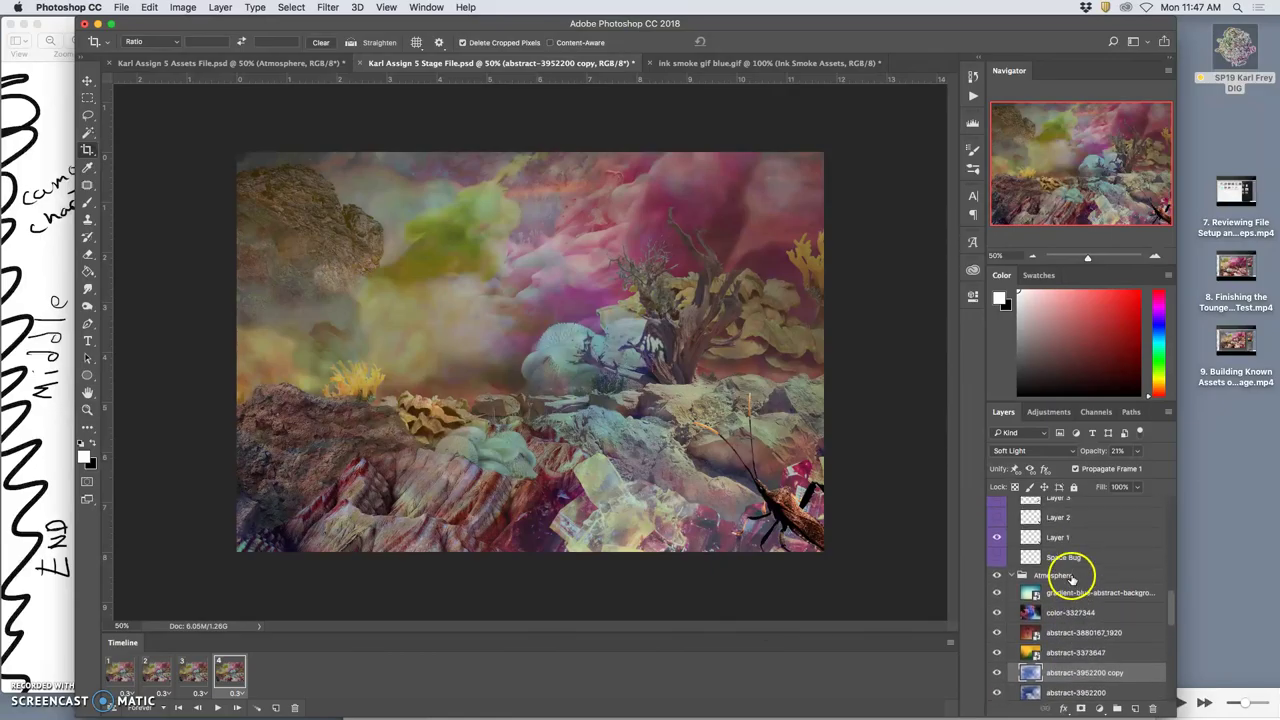
{"action": "left_click", "coordinate": [996, 540]}
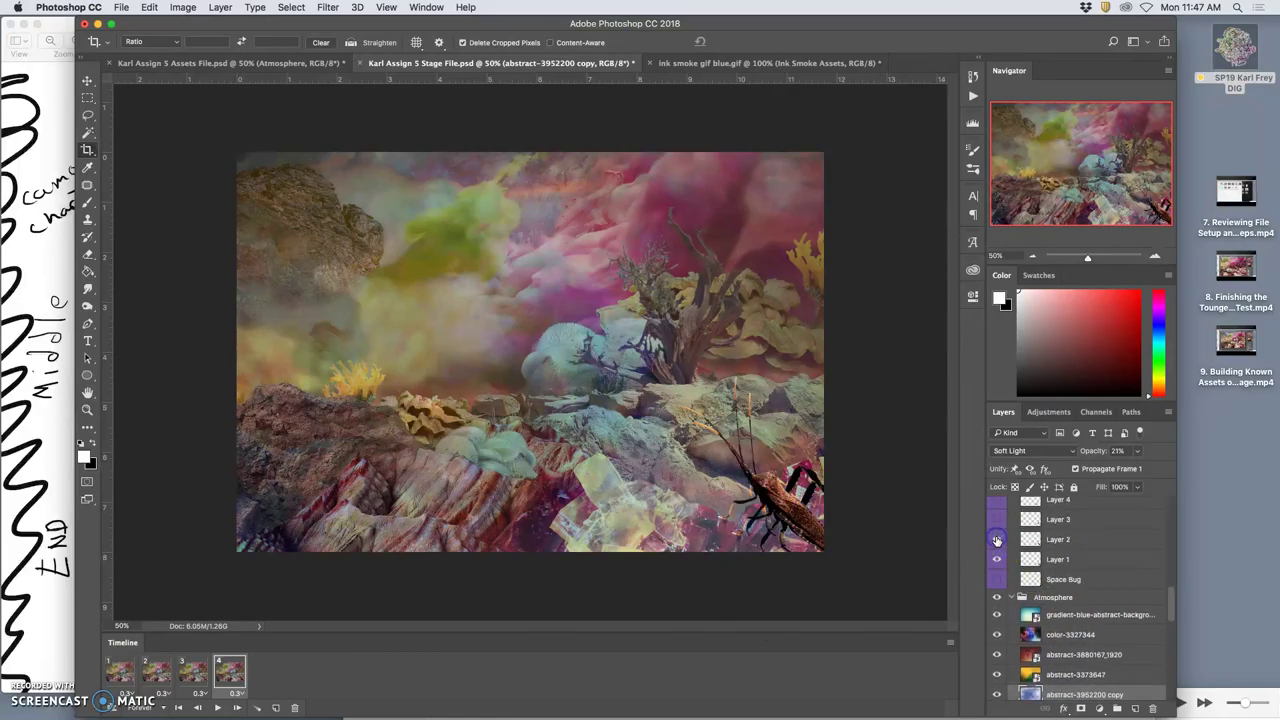
{"action": "left_click", "coordinate": [997, 561]}
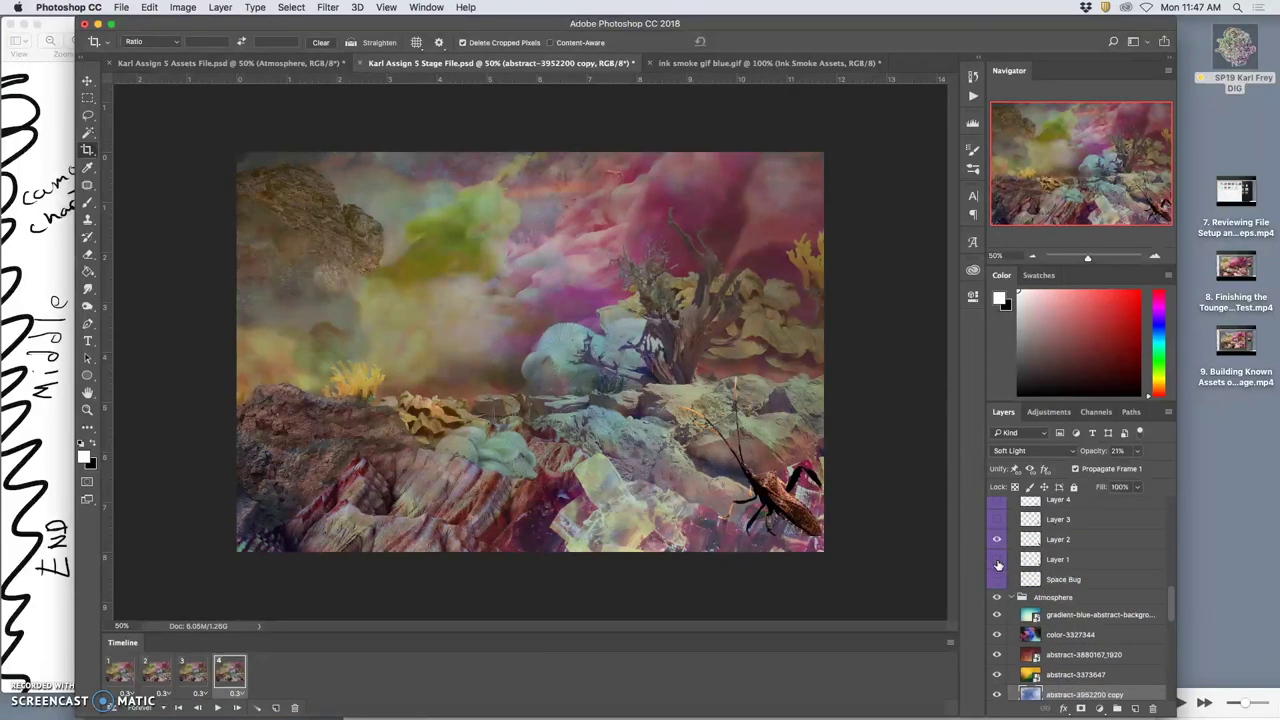
{"action": "left_click", "coordinate": [1058, 539]}
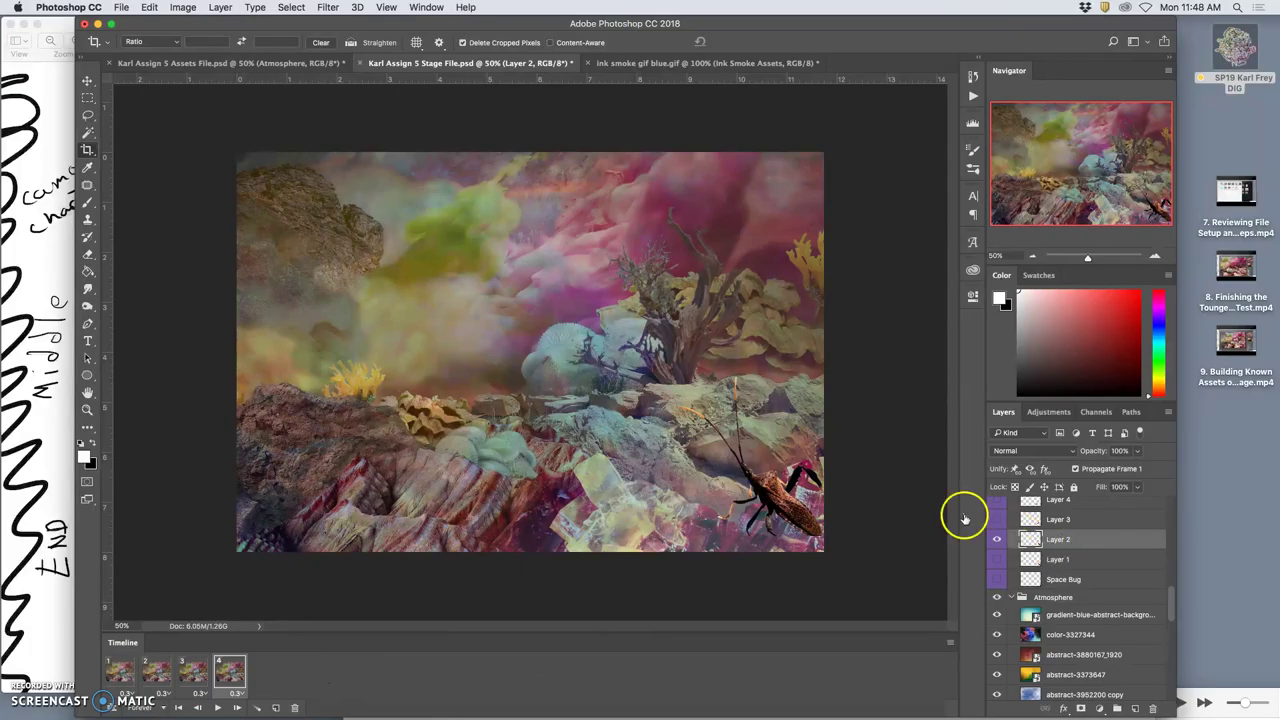
Pick a dark grey foreground colour for painting the bug's shadow.
{"action": "left_click", "coordinate": [86, 309]}
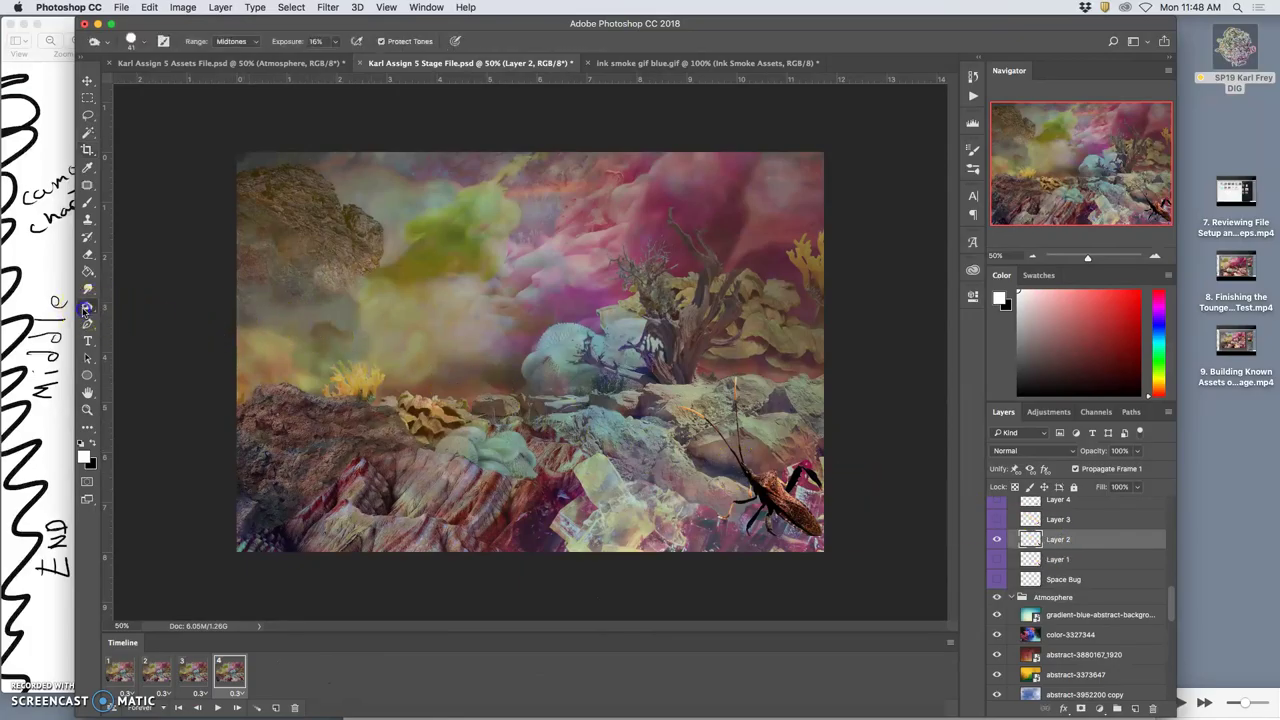
{"action": "left_click", "coordinate": [87, 114]}
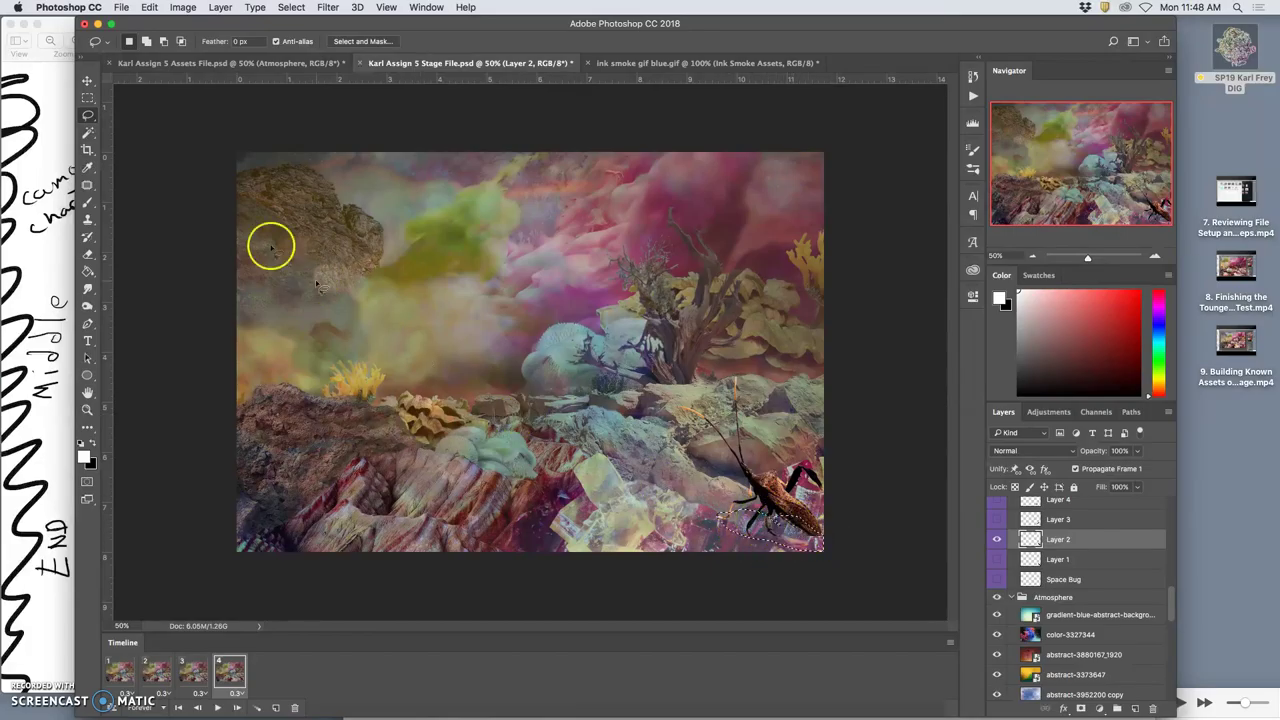
{"action": "left_click", "coordinate": [87, 205]}
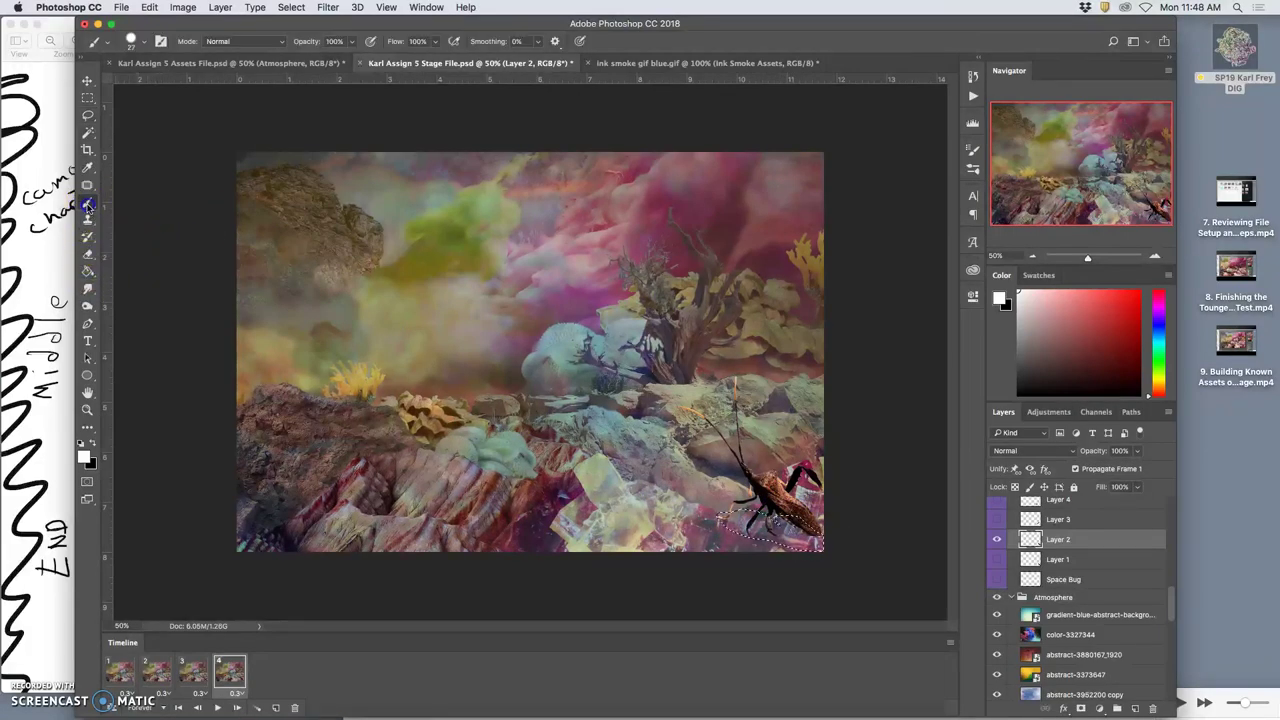
{"action": "left_click", "coordinate": [86, 455]}
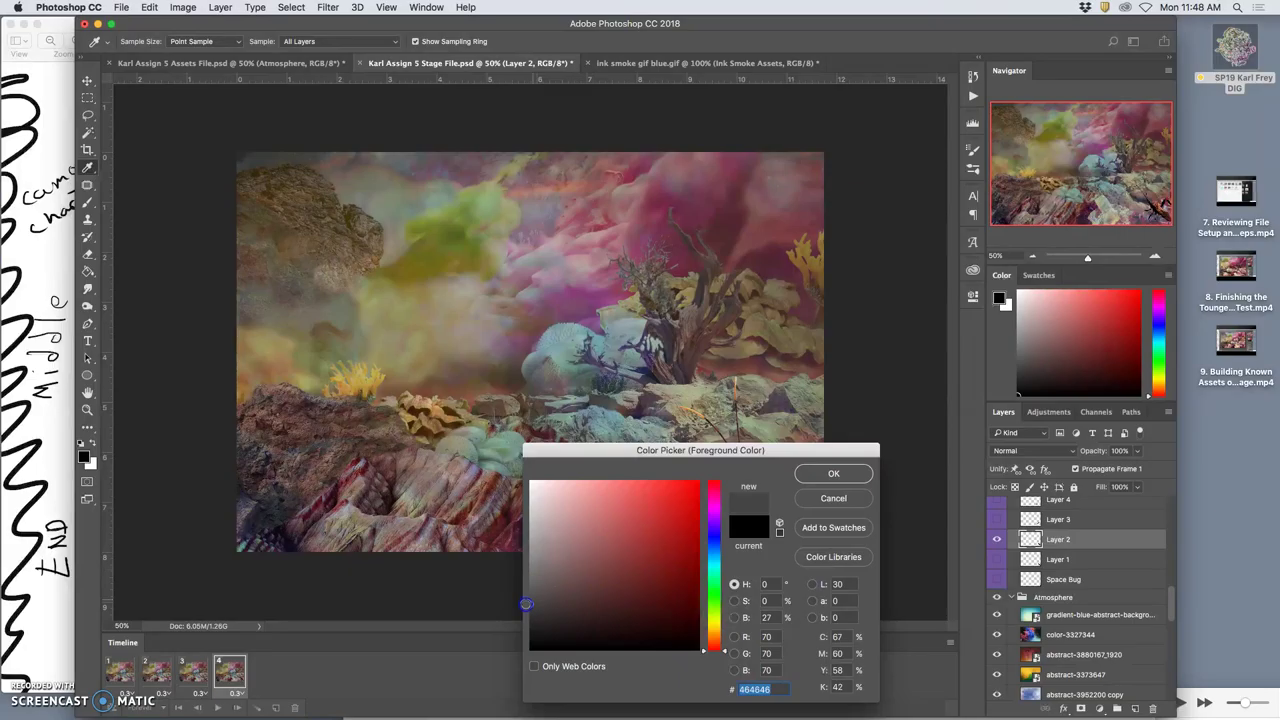
{"action": "left_click", "coordinate": [813, 474]}
Paint a soft 38%-opacity shadow under the bug's legs on Layer 2, then deselect.
{"action": "key", "text": "b"}
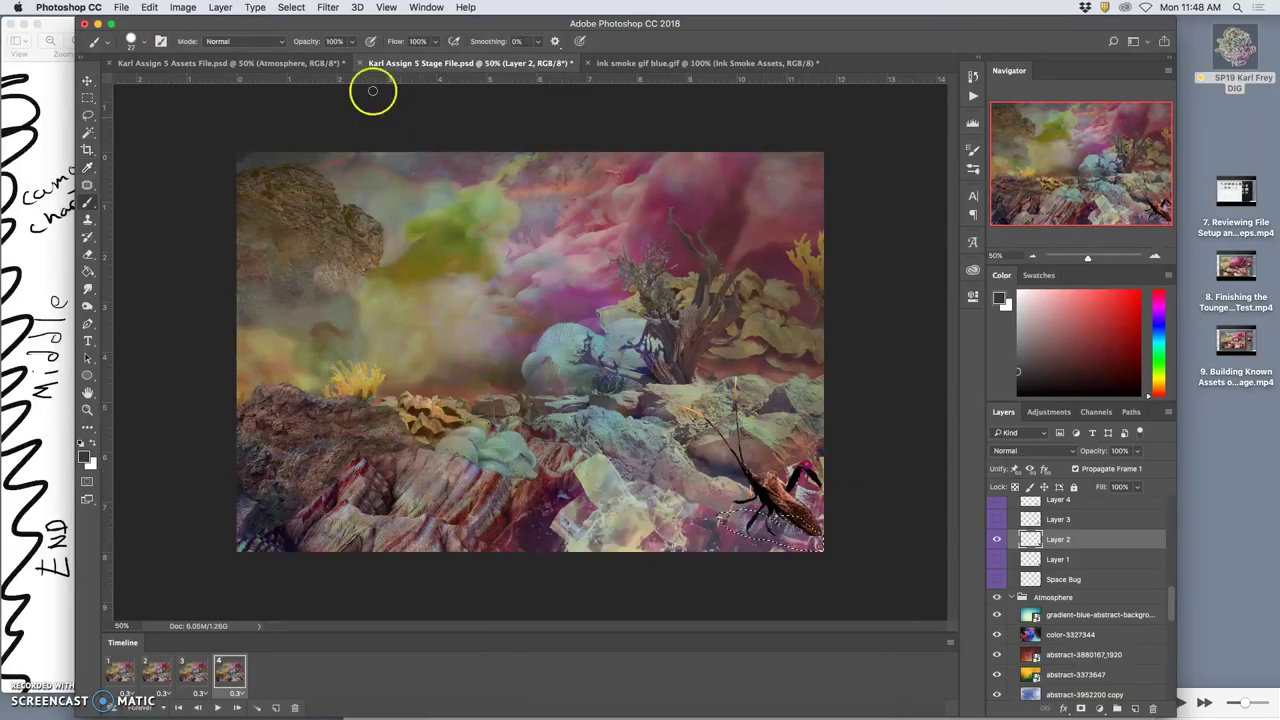
{"action": "left_click", "coordinate": [350, 42]}
{"action": "left_click", "coordinate": [143, 42]}
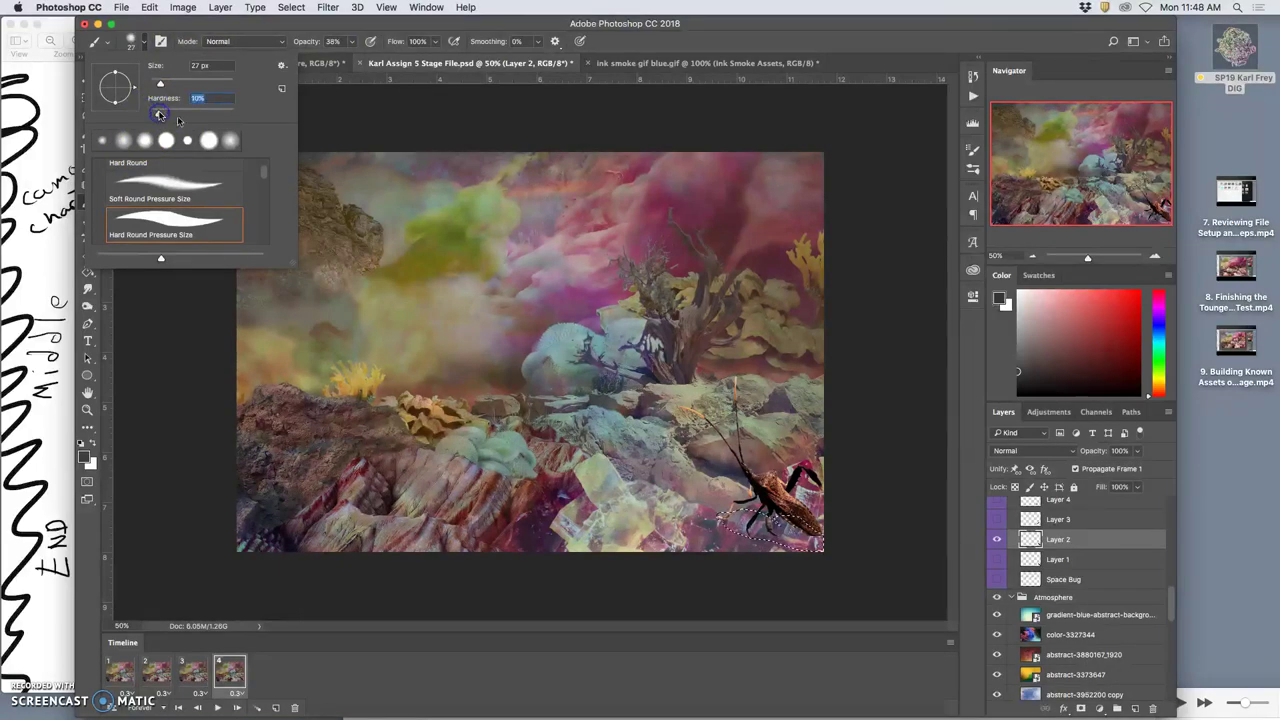
{"action": "left_click", "coordinate": [713, 464]}
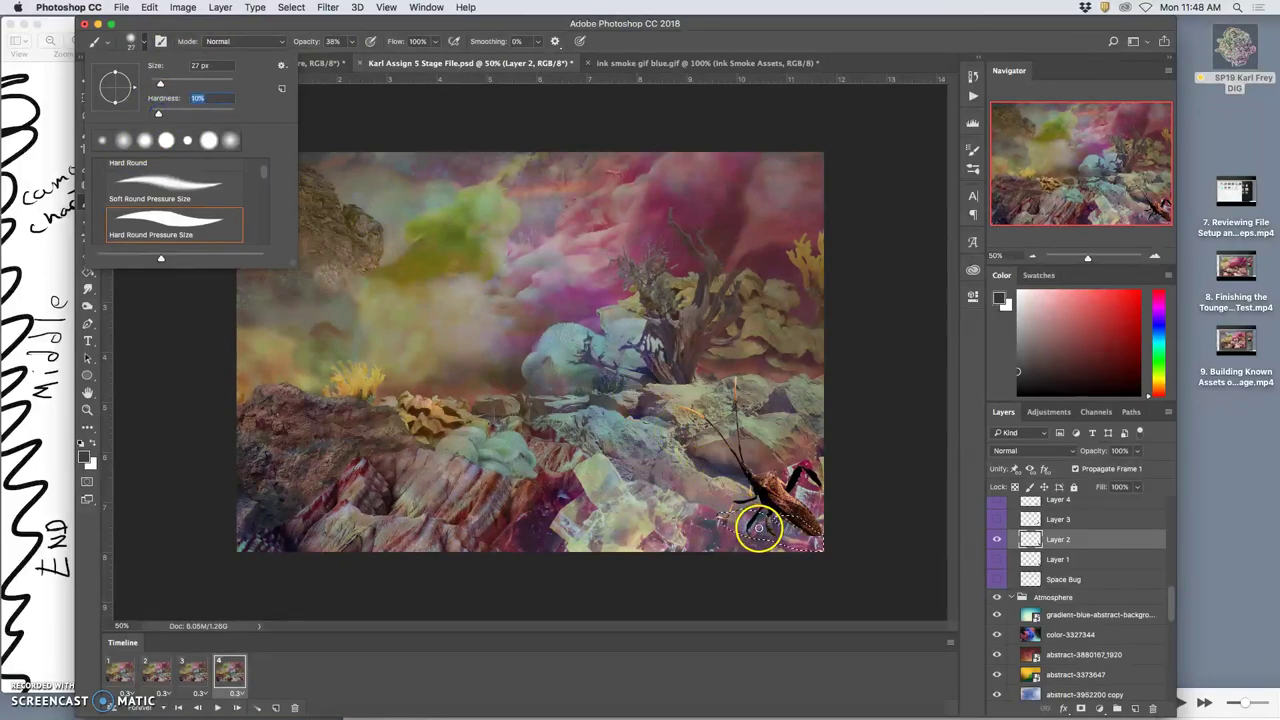
{"action": "left_click", "coordinate": [775, 530]}
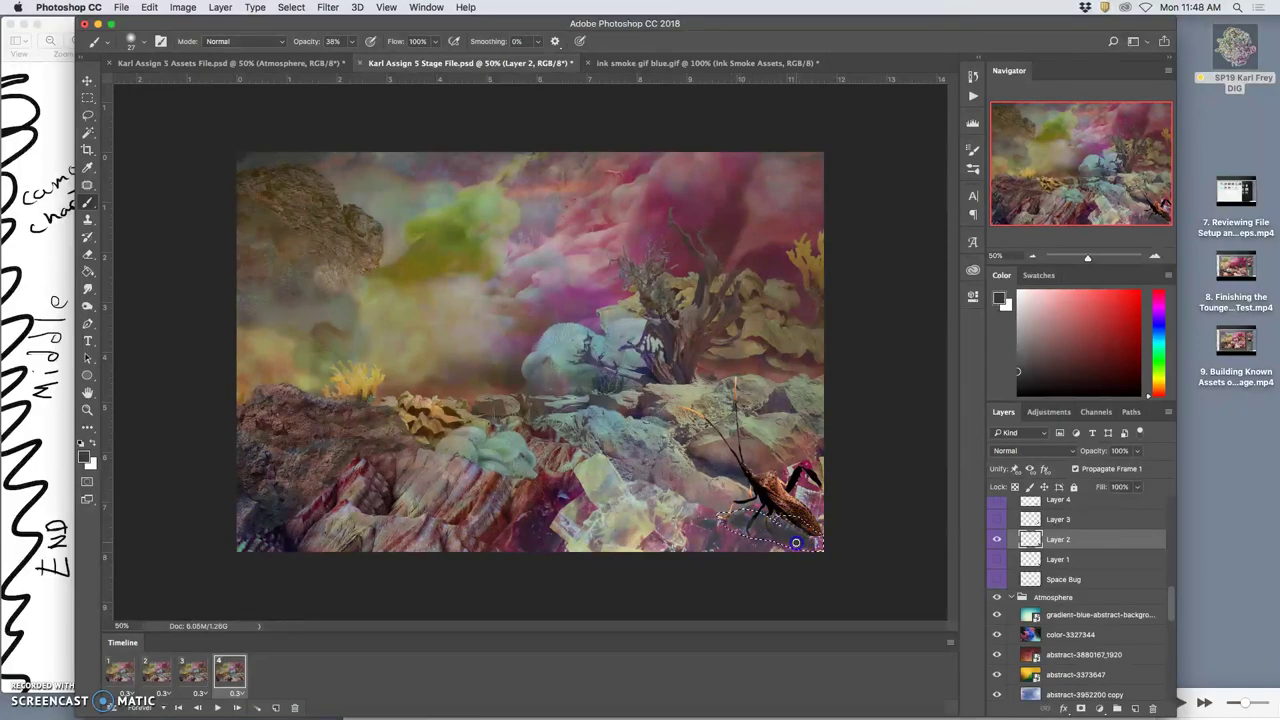
{"action": "left_click", "coordinate": [816, 536]}
In frame 3, select Layer 1 and paint a dark shadow beneath the bug.
{"action": "left_click", "coordinate": [192, 671]}
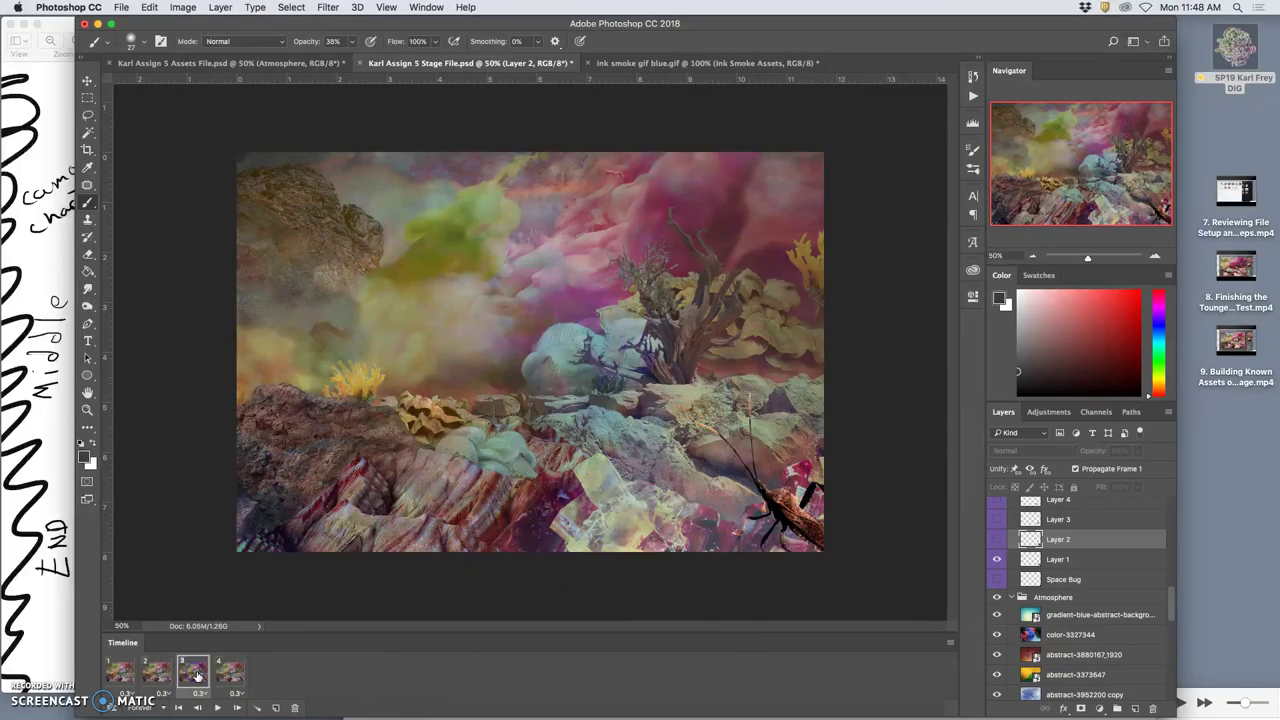
{"action": "left_click_drag", "start_coordinate": [231, 667], "coordinate": [195, 680]}
{"action": "left_click", "coordinate": [218, 677]}
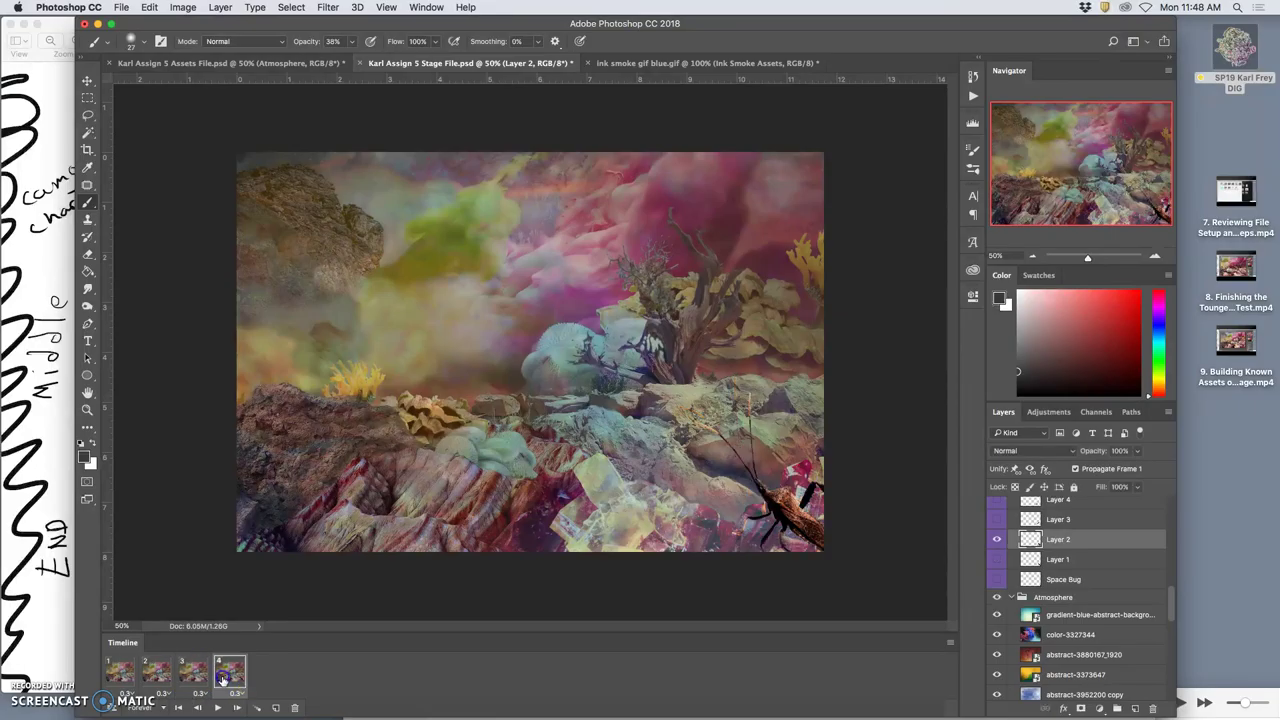
{"action": "left_click", "coordinate": [196, 678]}
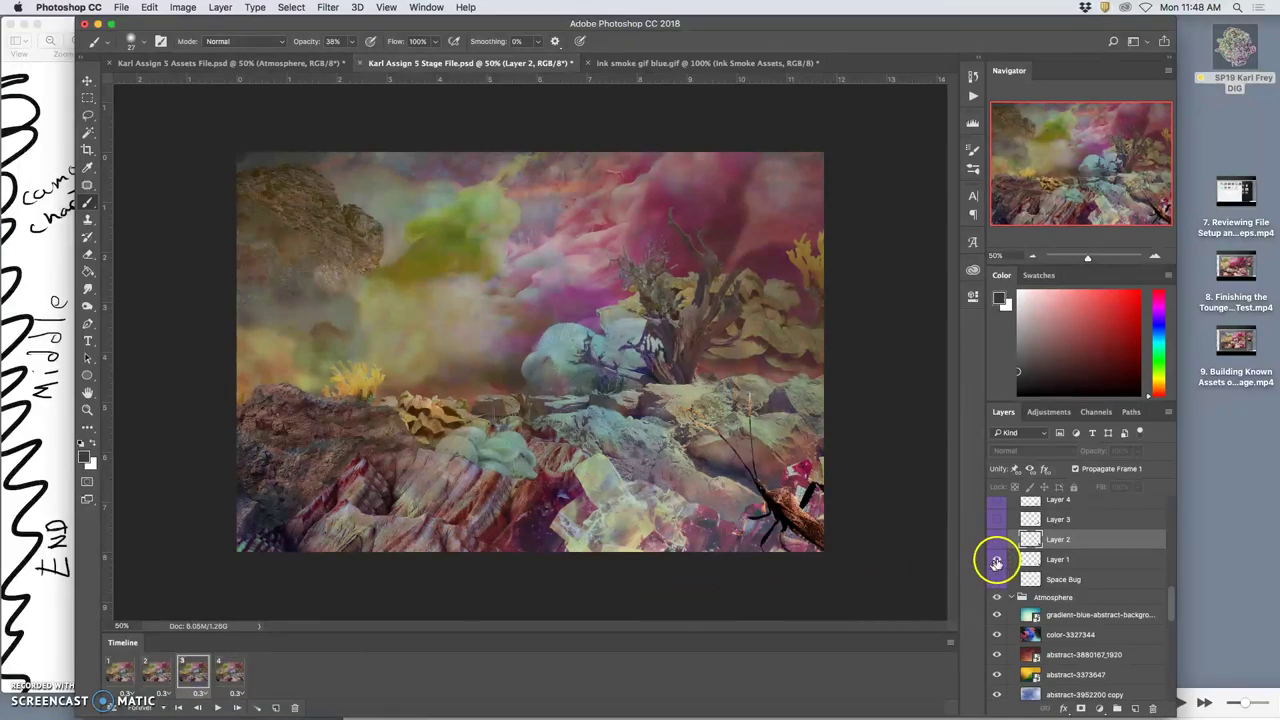
{"action": "left_click", "coordinate": [1055, 560]}
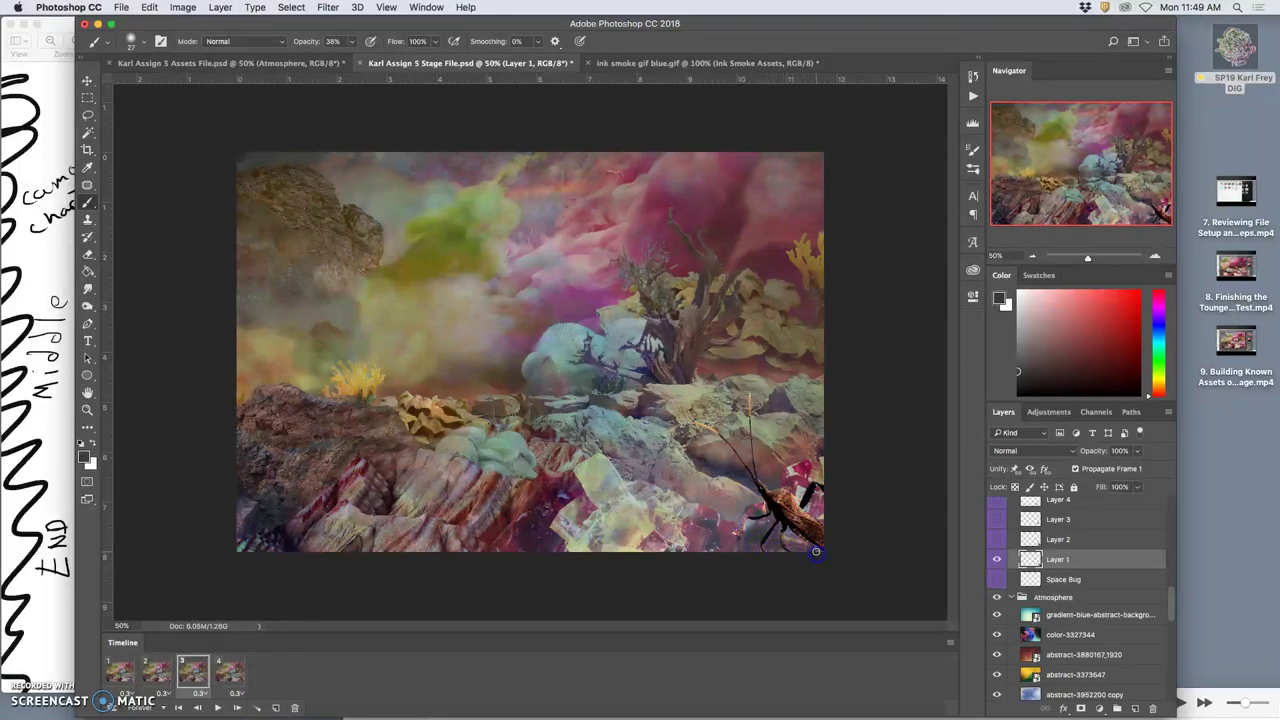
{"action": "left_click", "coordinate": [790, 542]}
Step through frames 2–4 and toggle Layer 3 and Layer 2 to compare poses, keeping Layer 2 shown.
{"action": "left_click", "coordinate": [155, 676]}
{"action": "left_click", "coordinate": [186, 675]}
{"action": "left_click", "coordinate": [226, 677]}
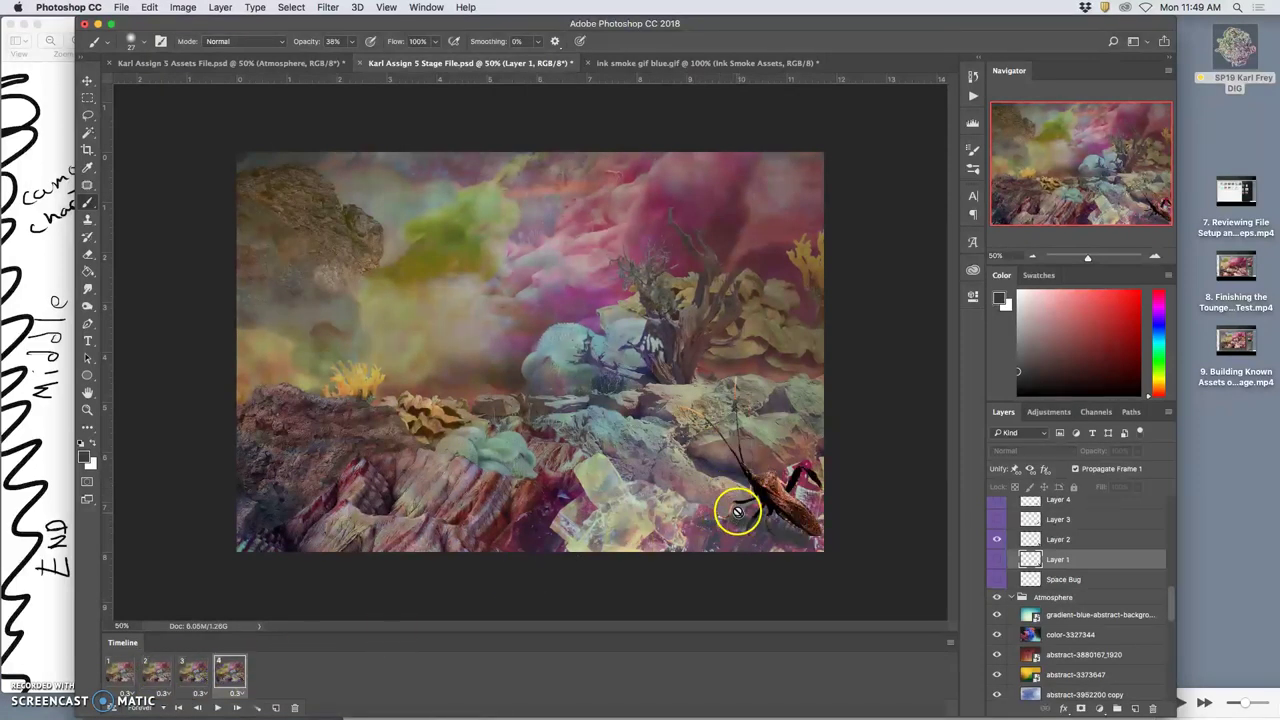
{"action": "left_click", "coordinate": [997, 519]}
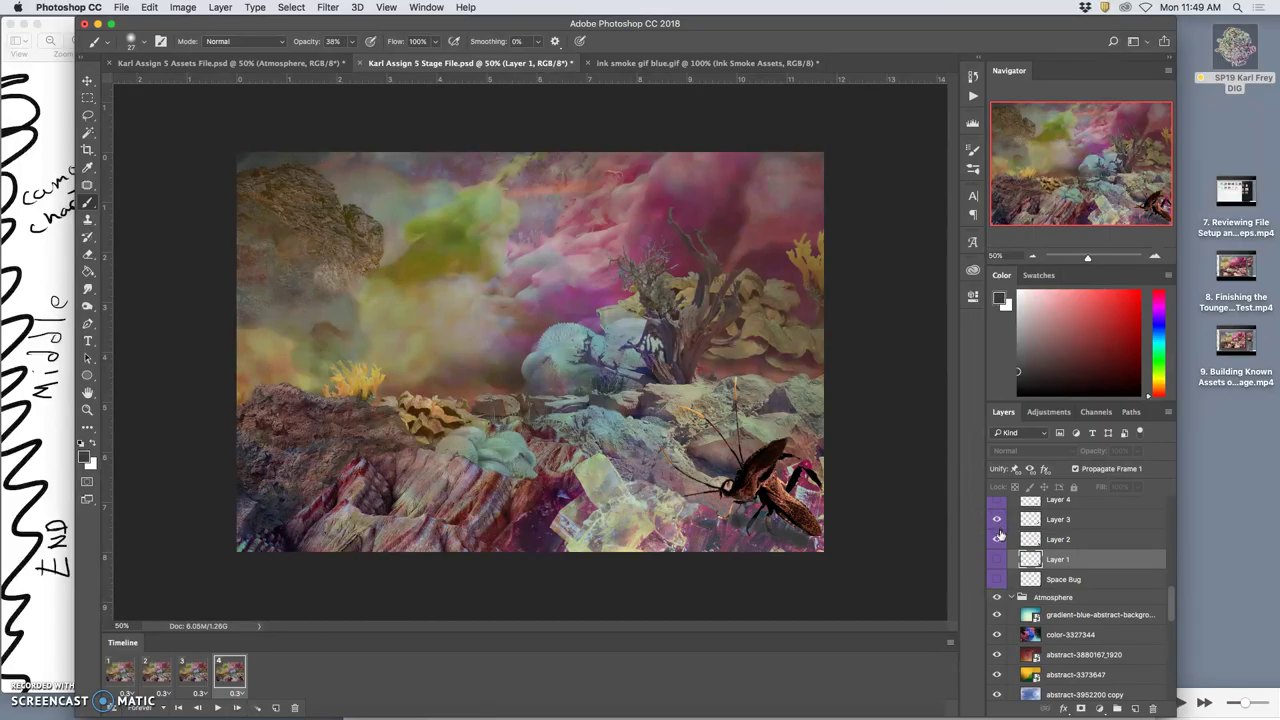
{"action": "left_click", "coordinate": [997, 539]}
{"action": "left_click", "coordinate": [1057, 518]}
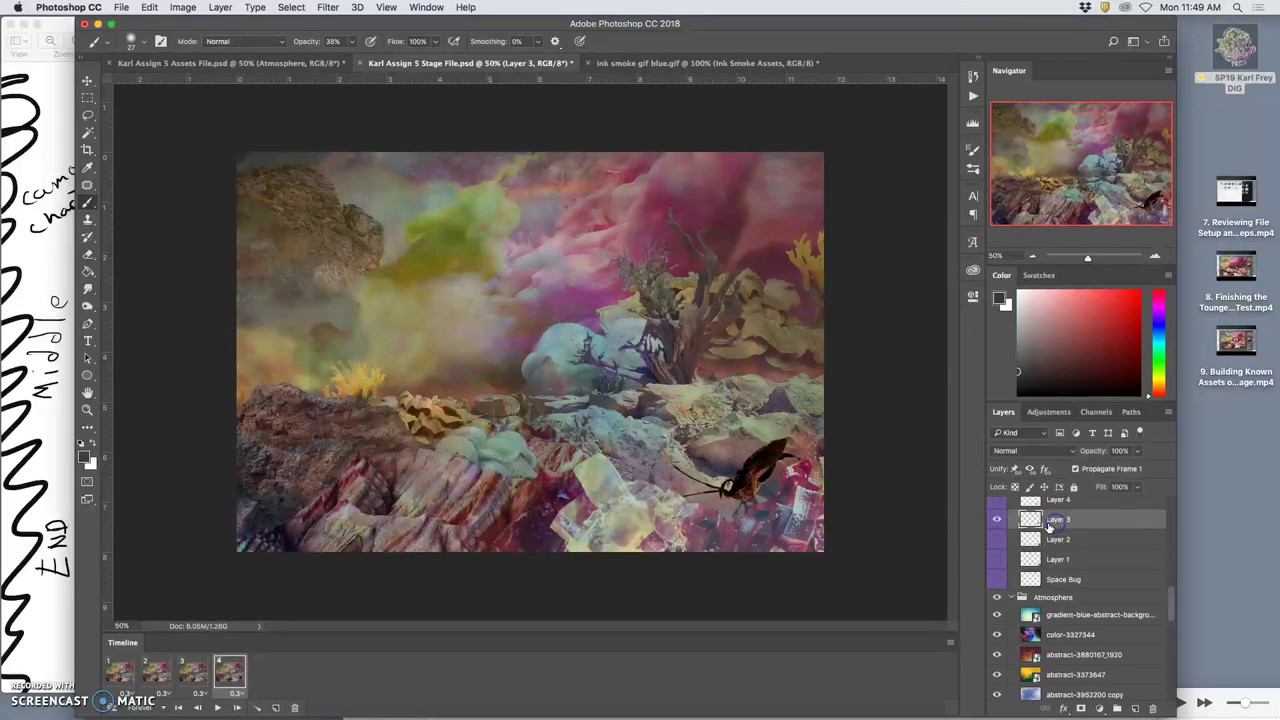
{"action": "left_click", "coordinate": [997, 538]}
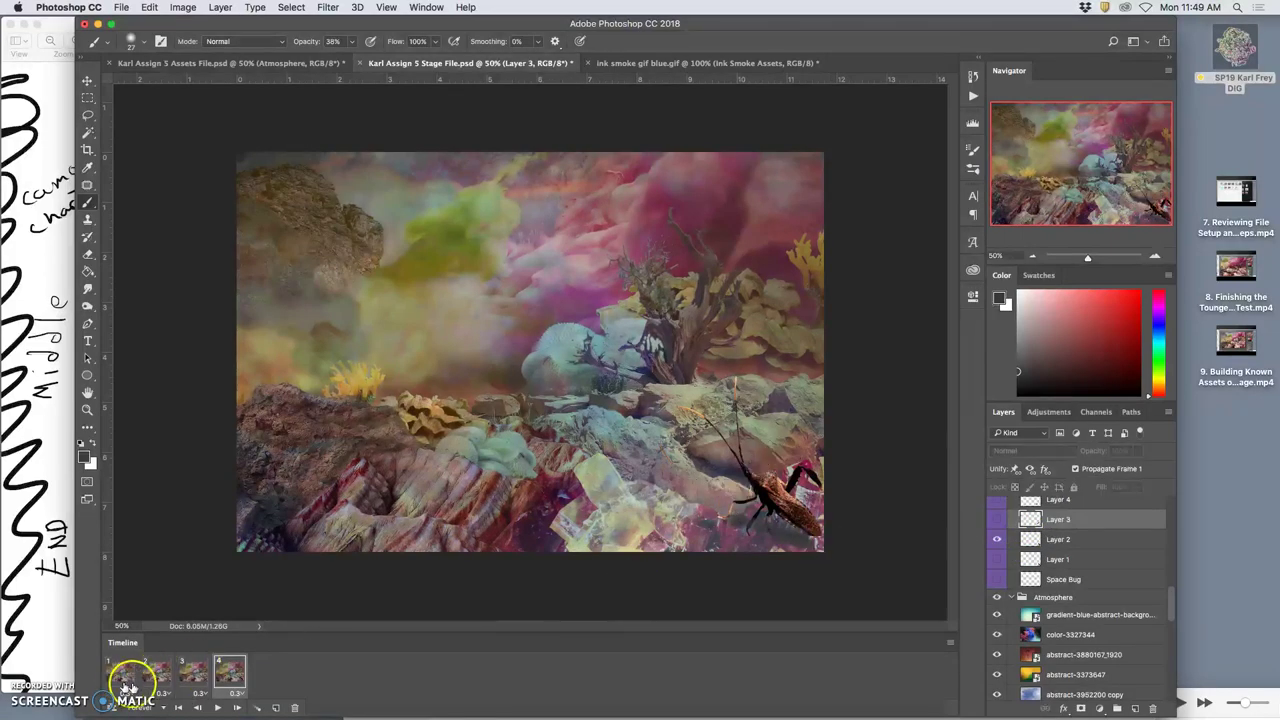
Preview the animation from the first frame, playing and stopping it twice.
{"action": "left_click", "coordinate": [157, 672]}
{"action": "left_click", "coordinate": [121, 674]}
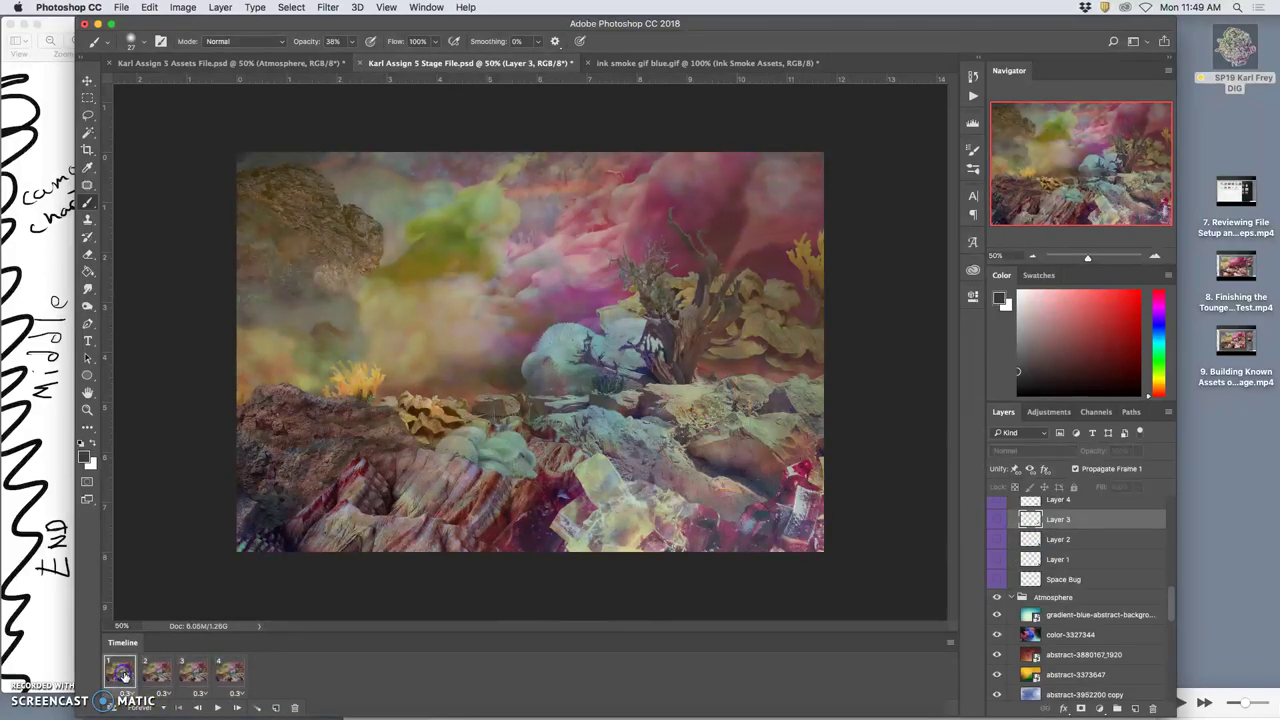
{"action": "left_click", "coordinate": [216, 707]}
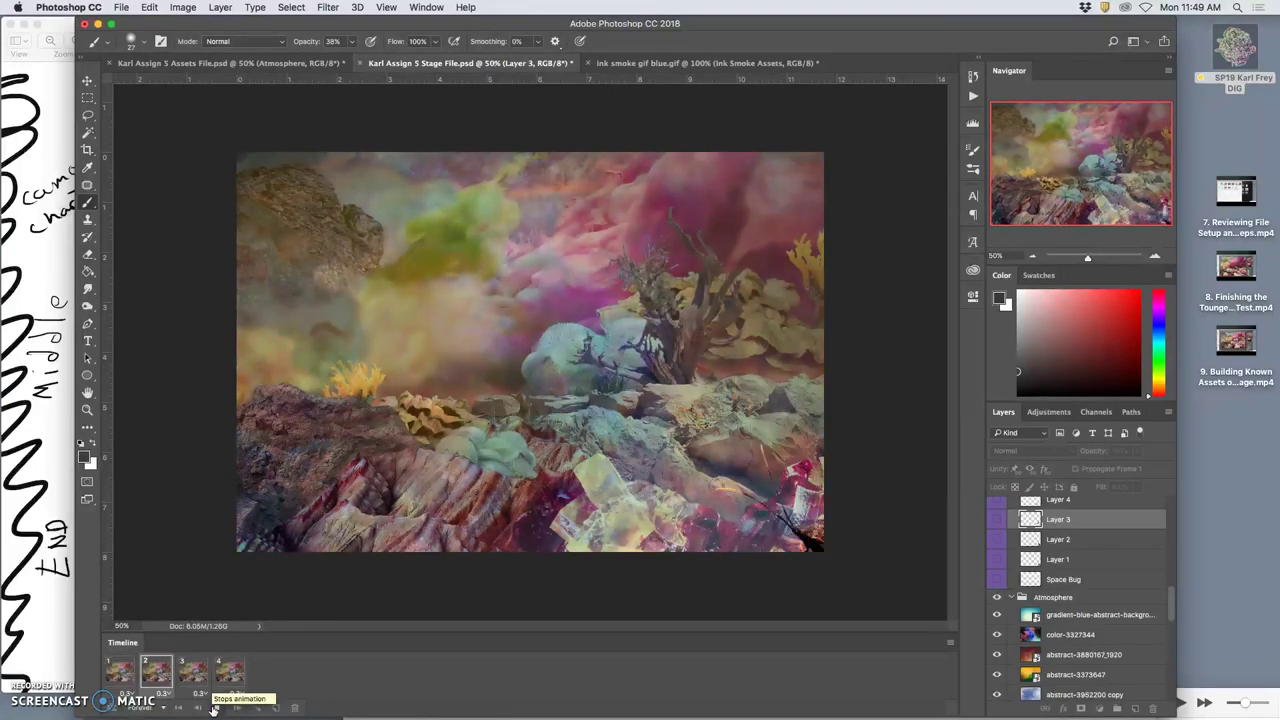
{"action": "left_click", "coordinate": [213, 707]}
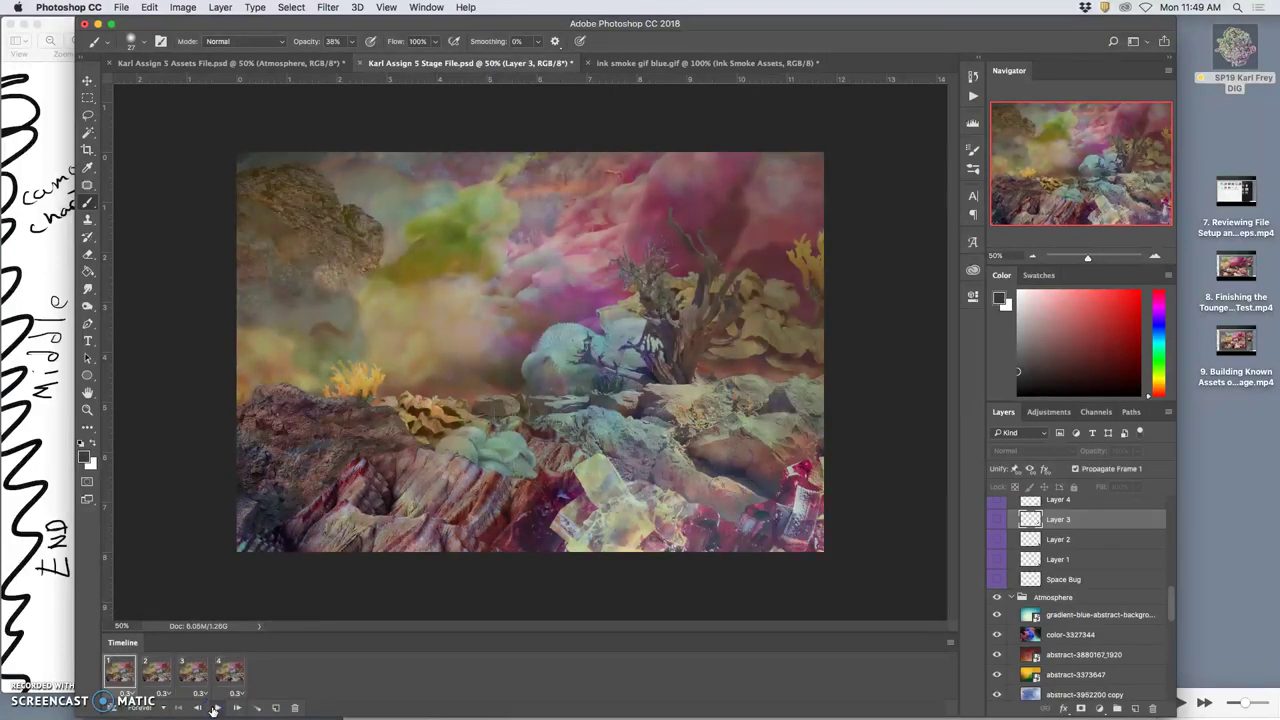
{"action": "left_click", "coordinate": [213, 707]}
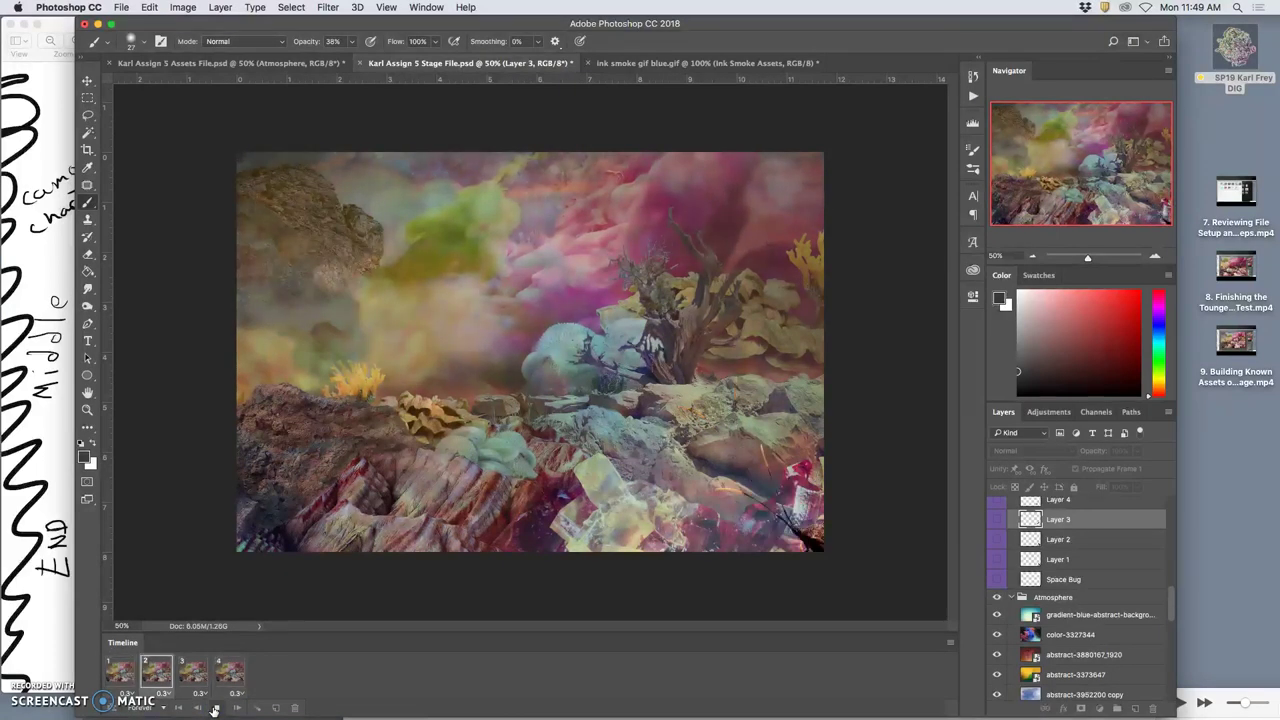
{"action": "left_click", "coordinate": [214, 707]}
Brush extra shadow under the frame 4 bug on Layer 2, then duplicate frame 4.
{"action": "left_click", "coordinate": [225, 676]}
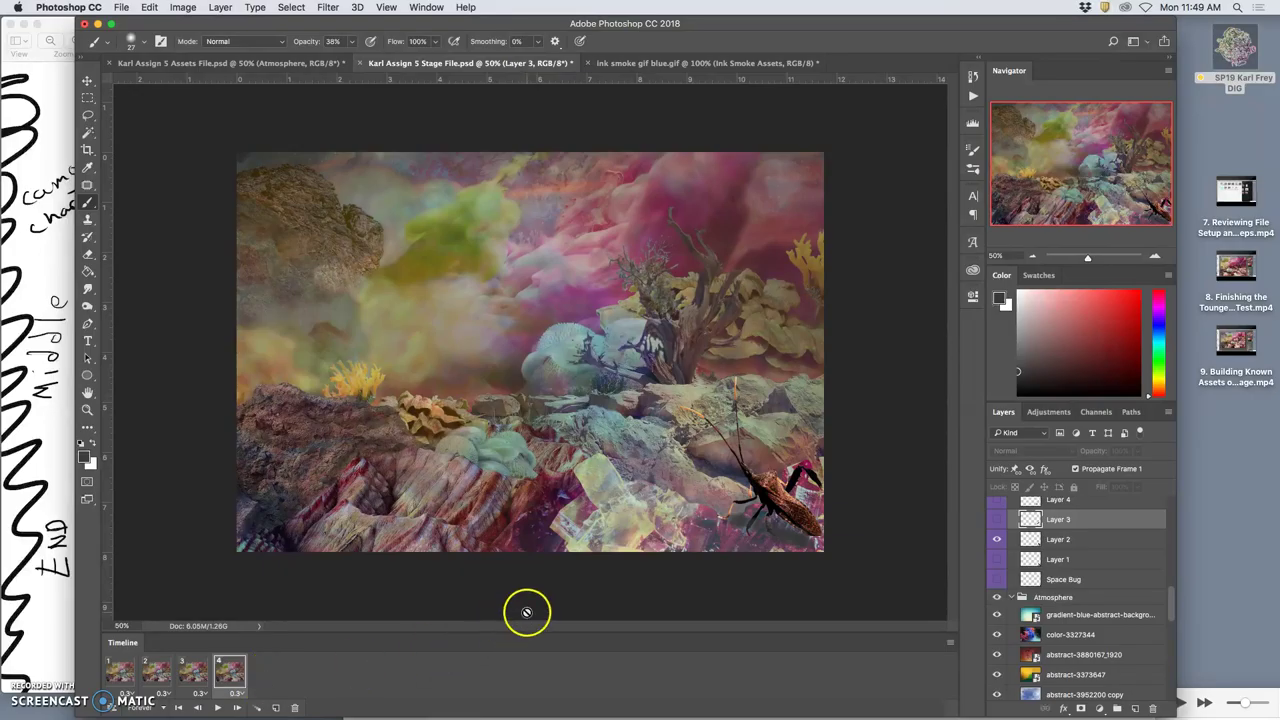
{"action": "left_click", "coordinate": [1072, 541]}
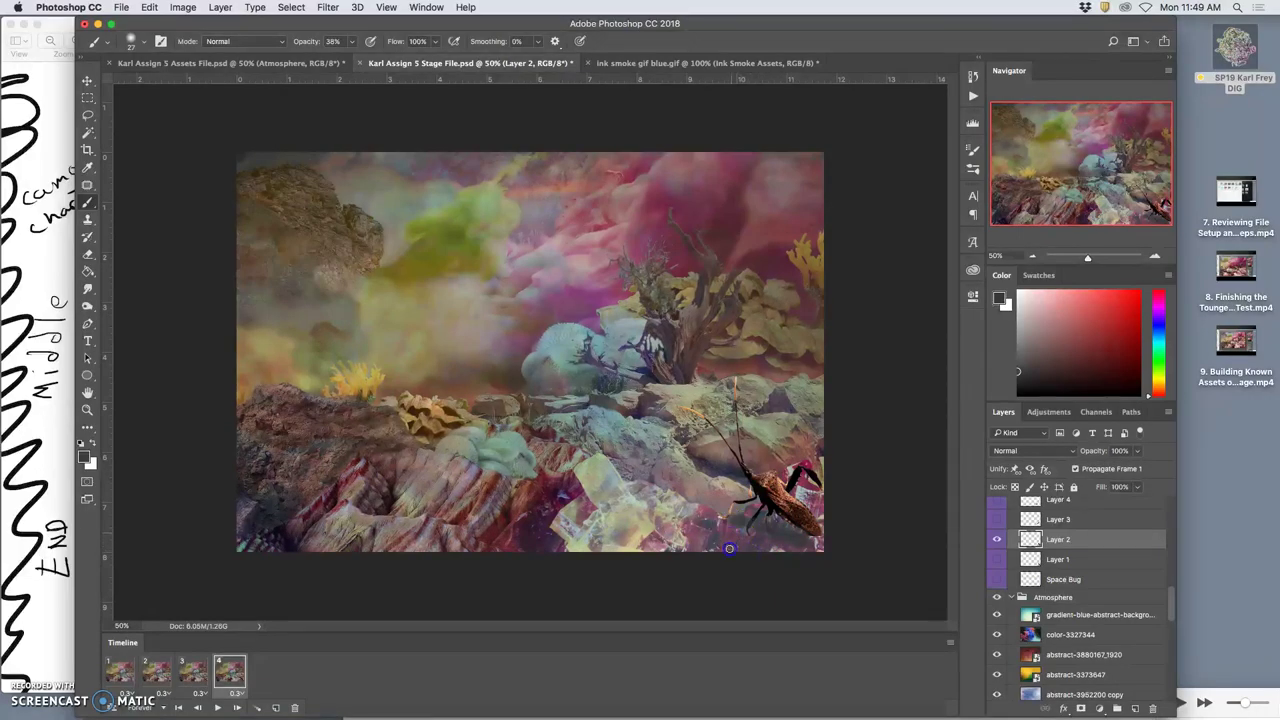
{"action": "mouse_move", "coordinate": [795, 527]}
{"action": "left_mouse_down"}
{"action": "mouse_move", "coordinate": [820, 514]}
{"action": "mouse_move", "coordinate": [808, 500]}
{"action": "left_mouse_up"}
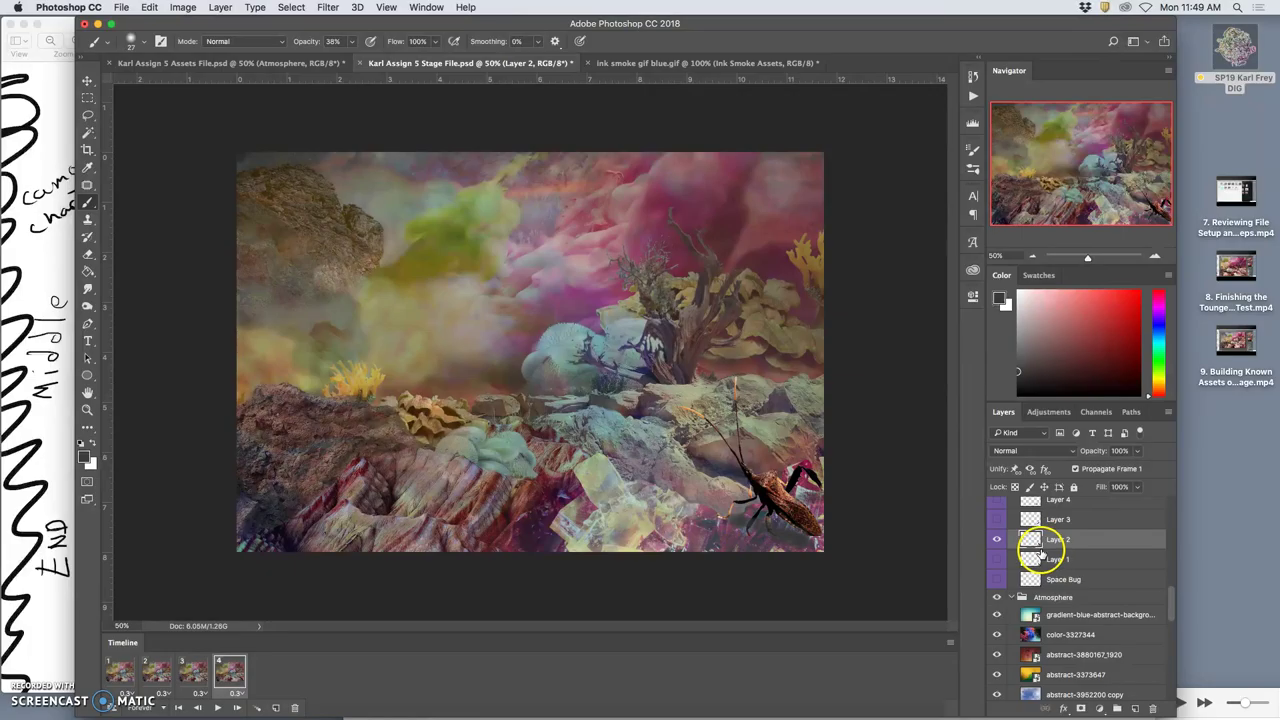
{"action": "left_click", "coordinate": [275, 707]}
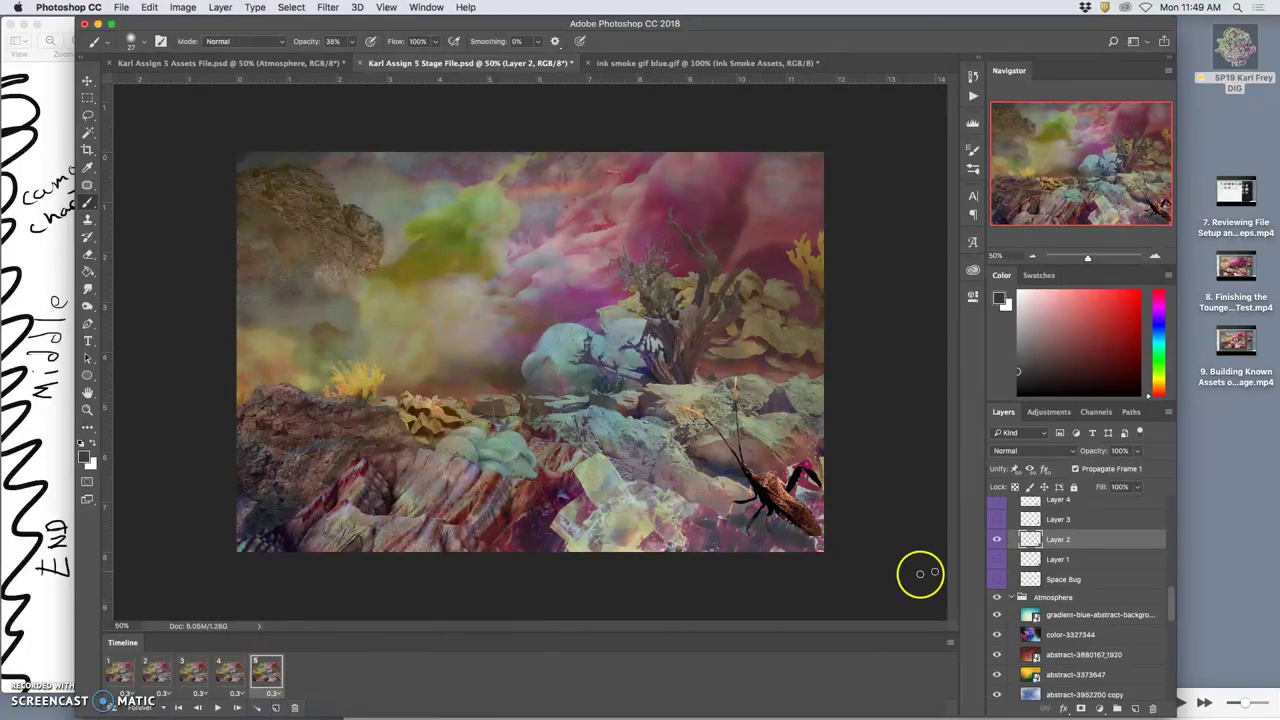
In frame 5, hide Layer 2's bug, show Layer 3's bug, and select Layer 3.
{"action": "left_click", "coordinate": [996, 519]}
{"action": "left_click", "coordinate": [996, 539]}
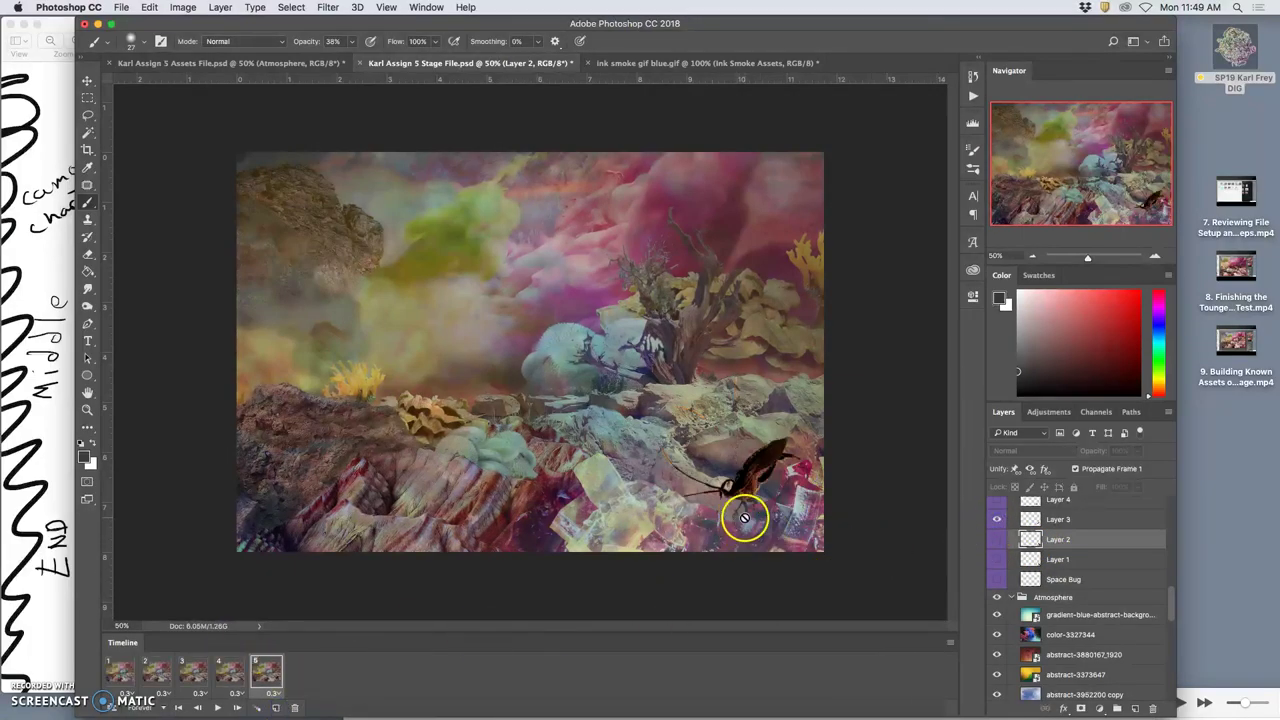
{"action": "left_click", "coordinate": [1058, 520]}
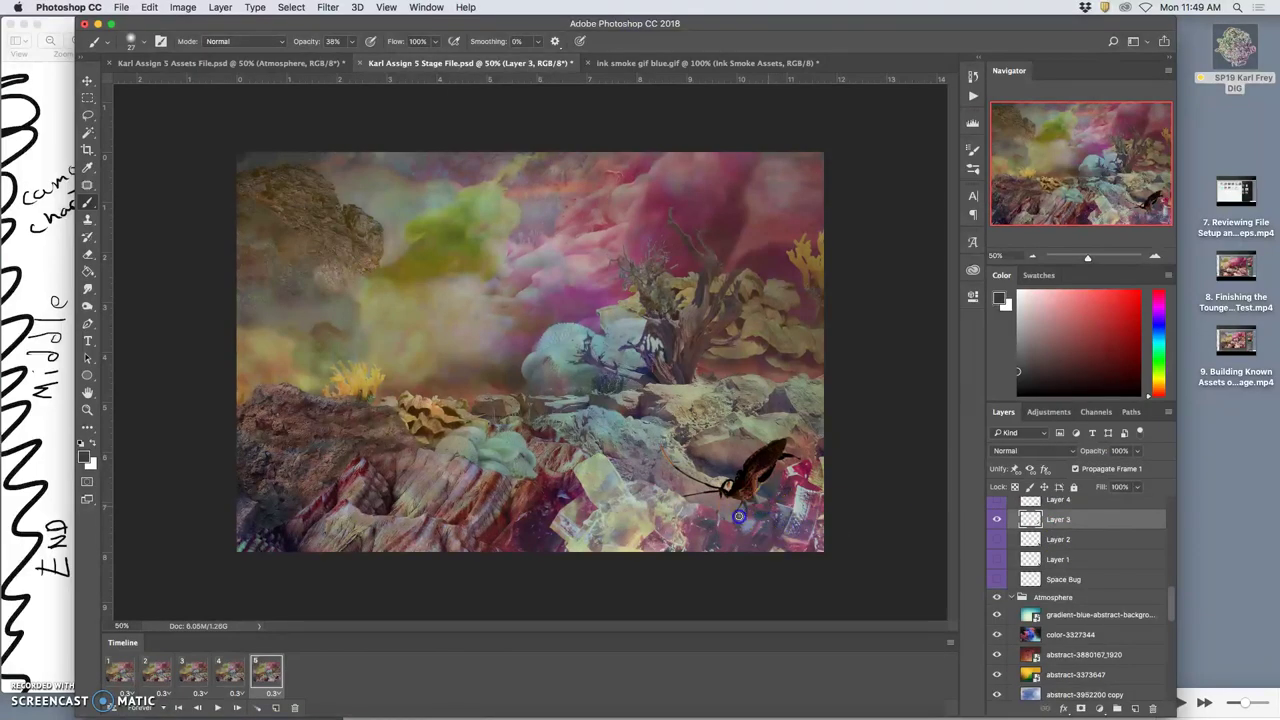
{"action": "left_click", "coordinate": [755, 509]}
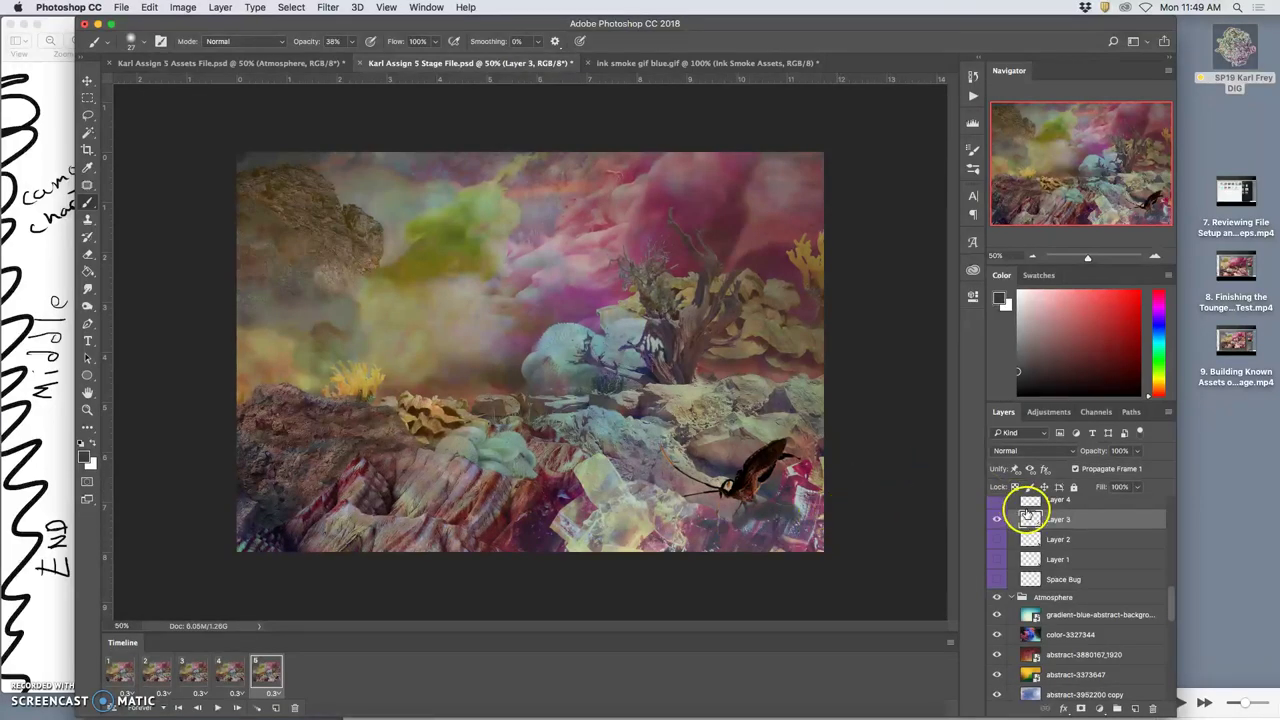
{"action": "scroll", "coordinate": [1030, 550], "scroll_direction": "up", "scroll_amount": 4}
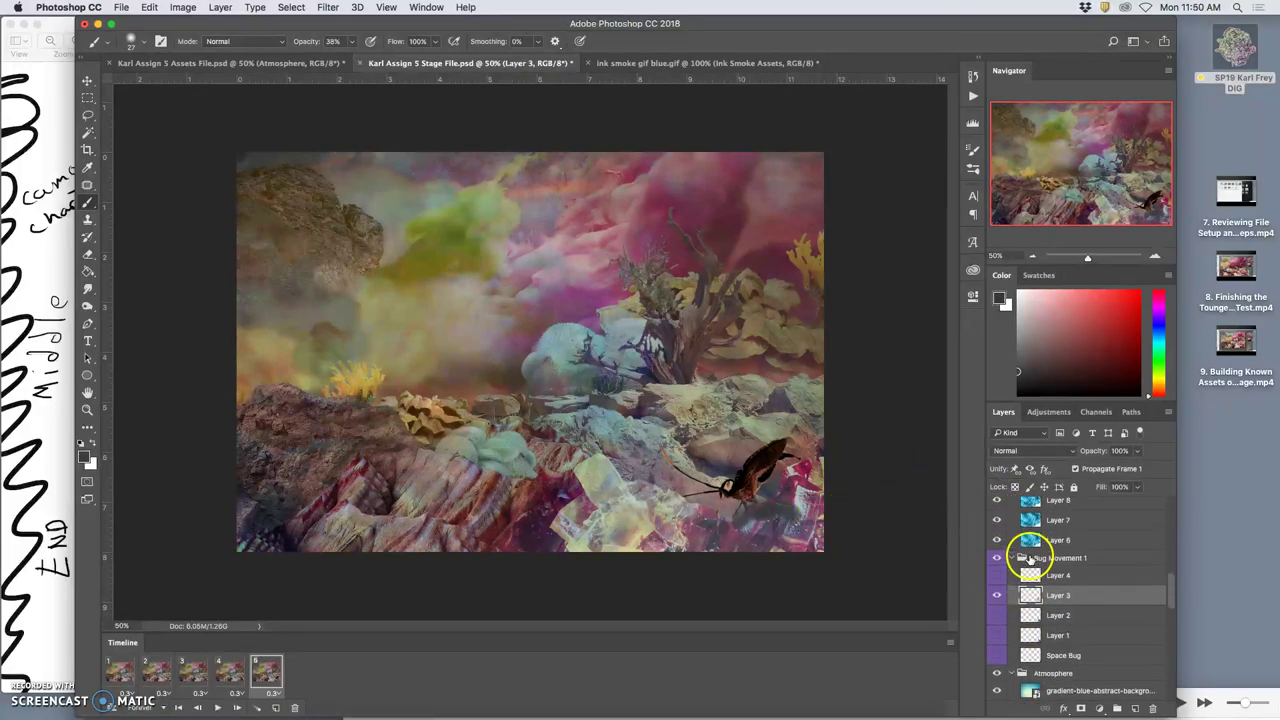